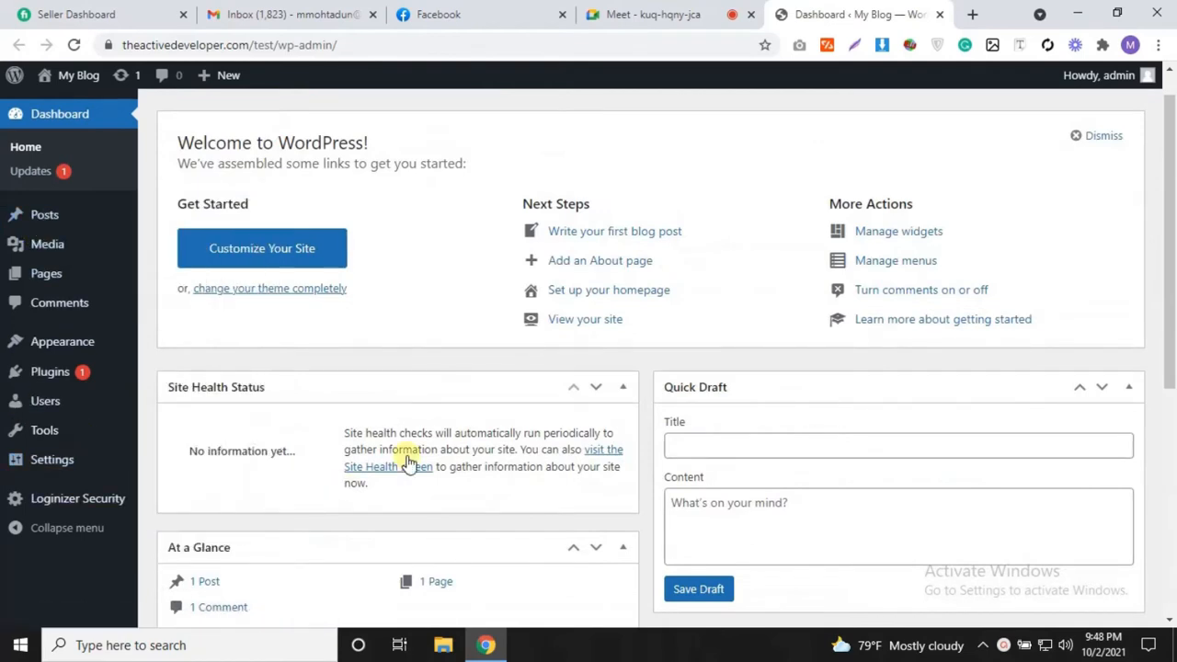
# Step: Dismiss the Welcome to WordPress panel on the dashboard and open the page for adding plugins
pyautogui.scroll(1, 409, 460)
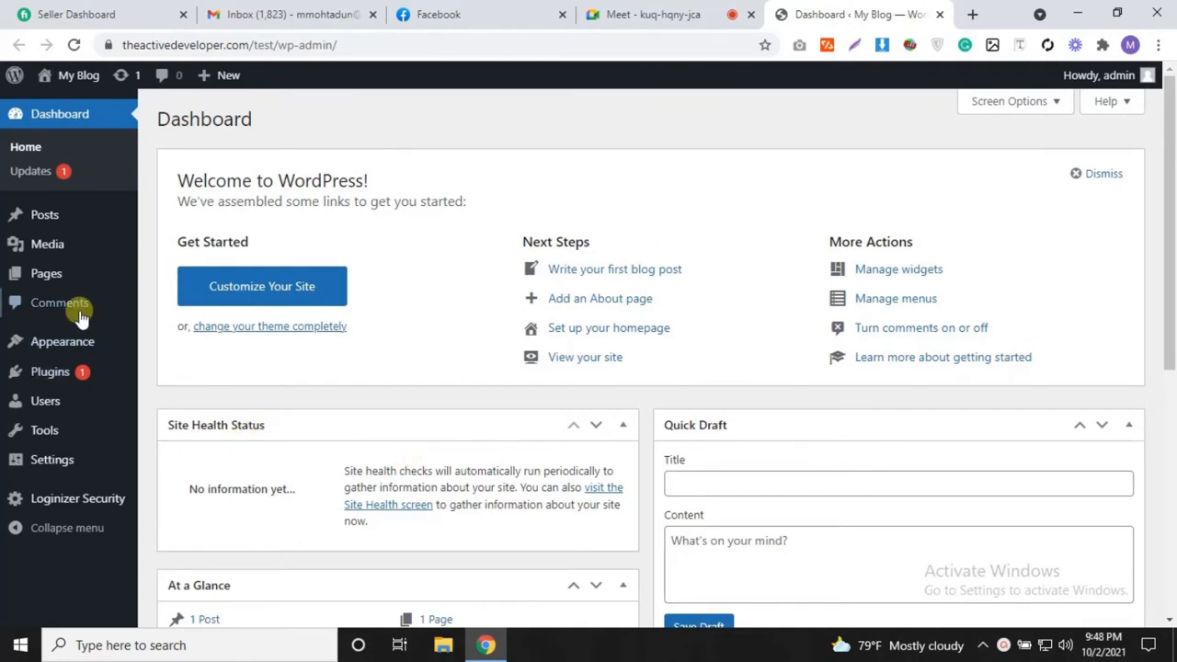
pyautogui.click(1101, 174)
pyautogui.moveTo(125, 377)
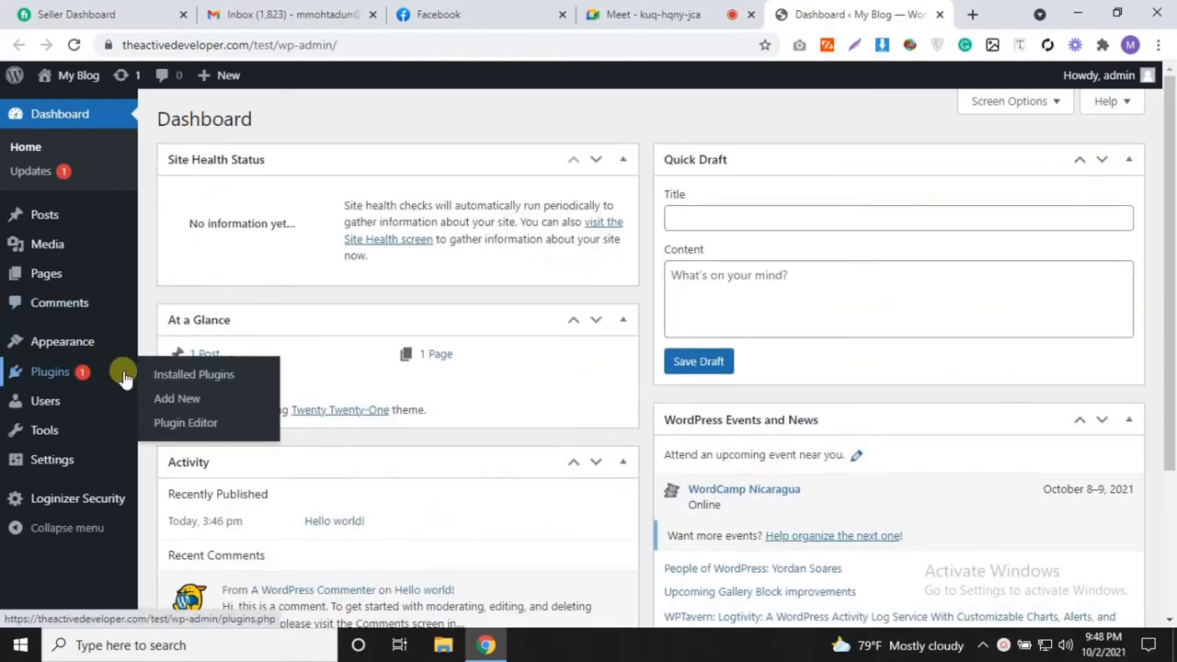
pyautogui.click(184, 402)
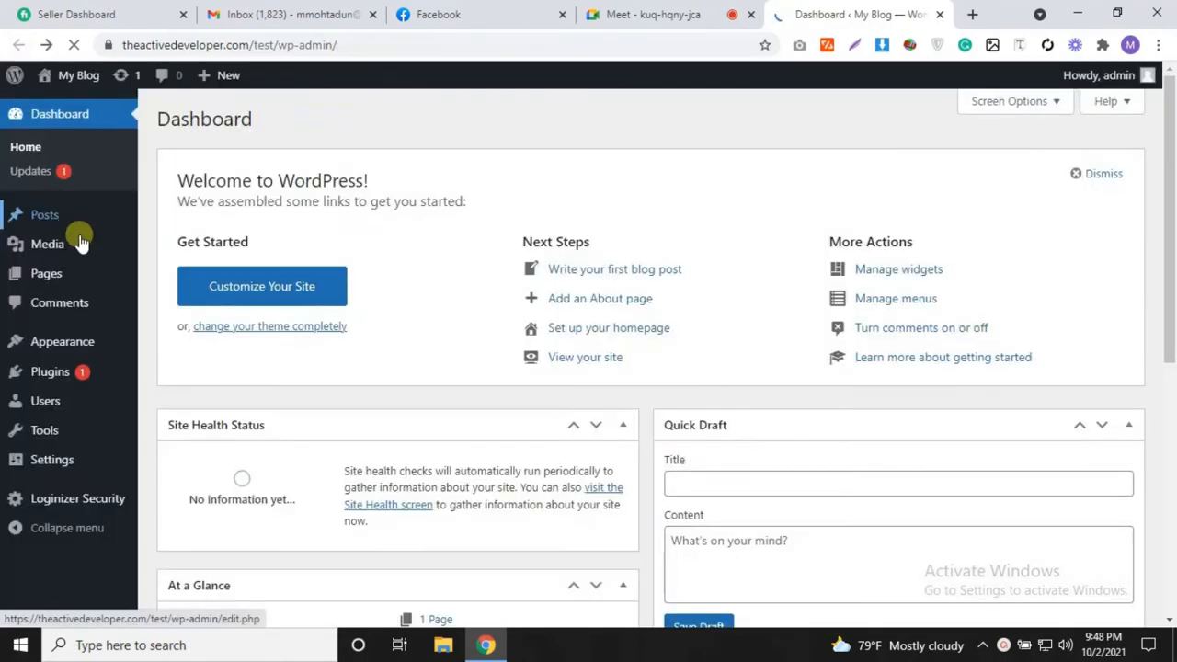
# Step: Open the page for adding new themes and search the theme directory for hello
pyautogui.moveTo(83, 341)
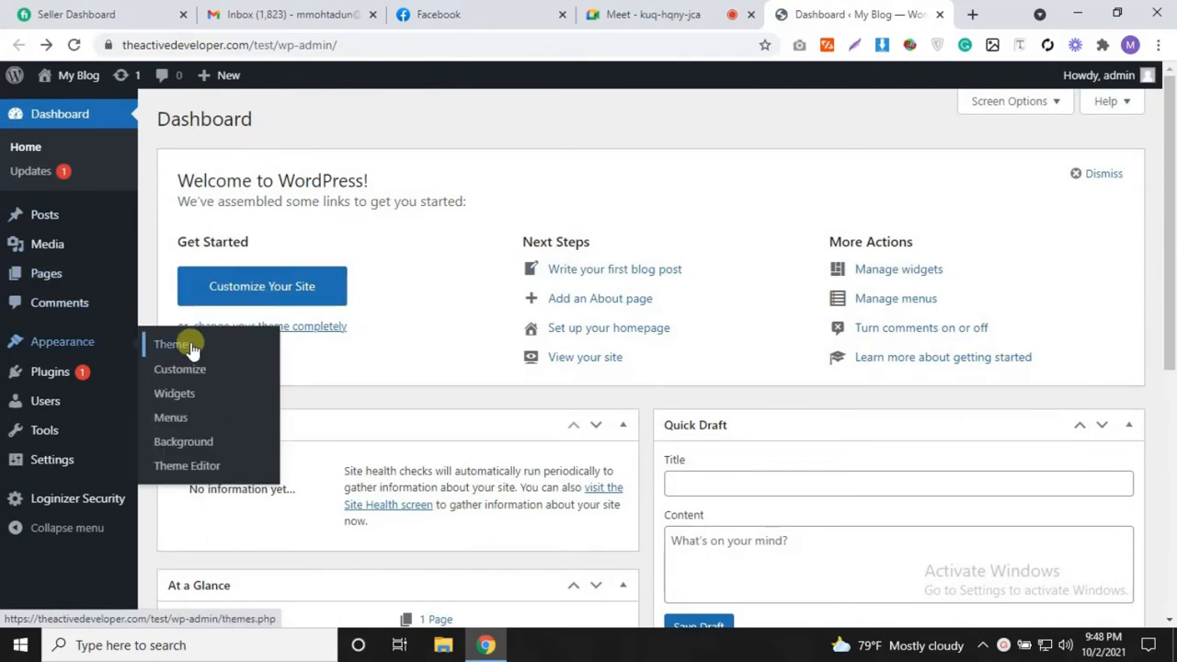
pyautogui.click(190, 346)
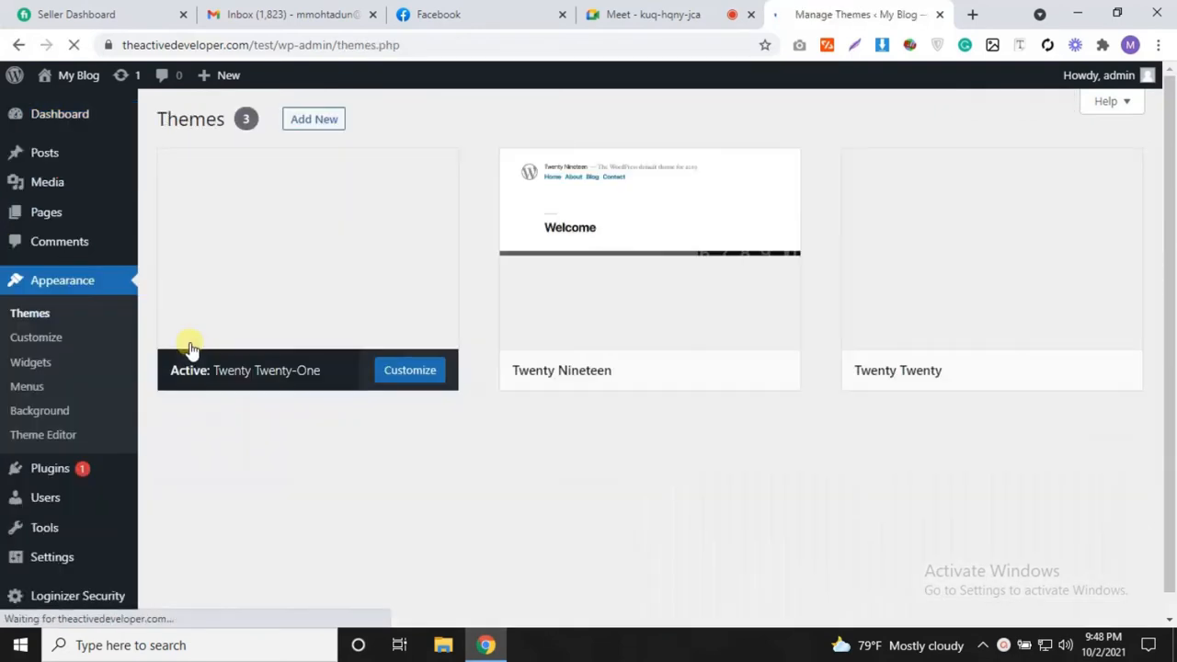
pyautogui.click(336, 125)
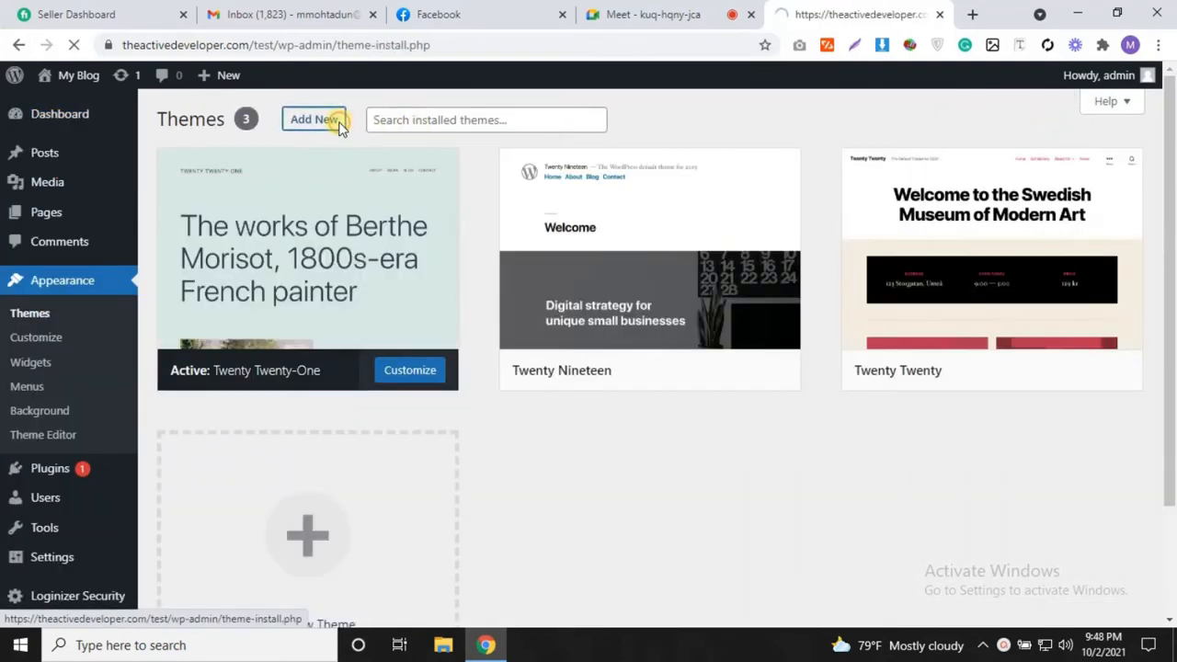
pyautogui.click(911, 164)
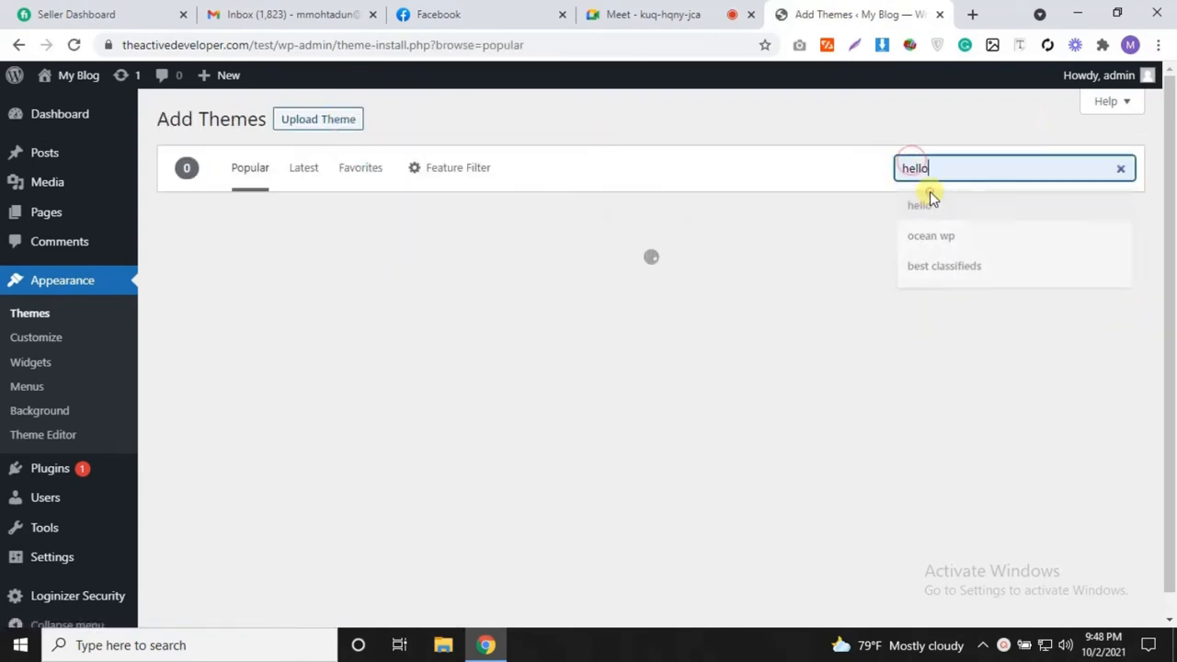
pyautogui.click(927, 197)
# Step: Install and activate the Hello Elementor theme from the search results
pyautogui.scroll(-3, 855, 257)
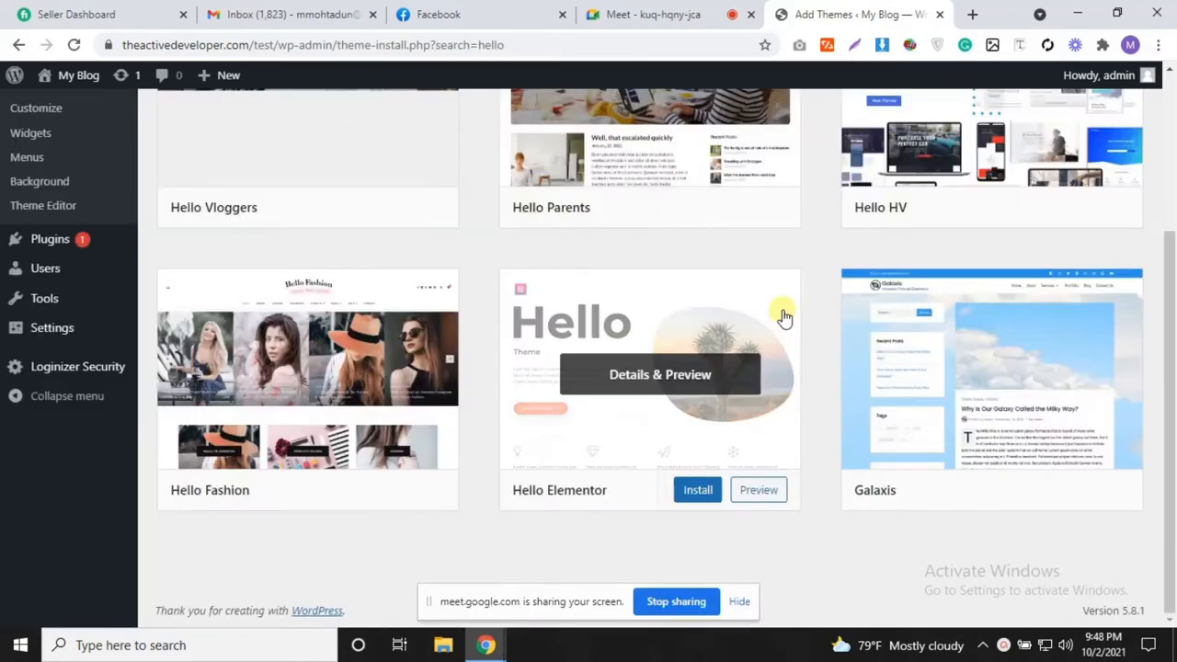
pyautogui.click(697, 492)
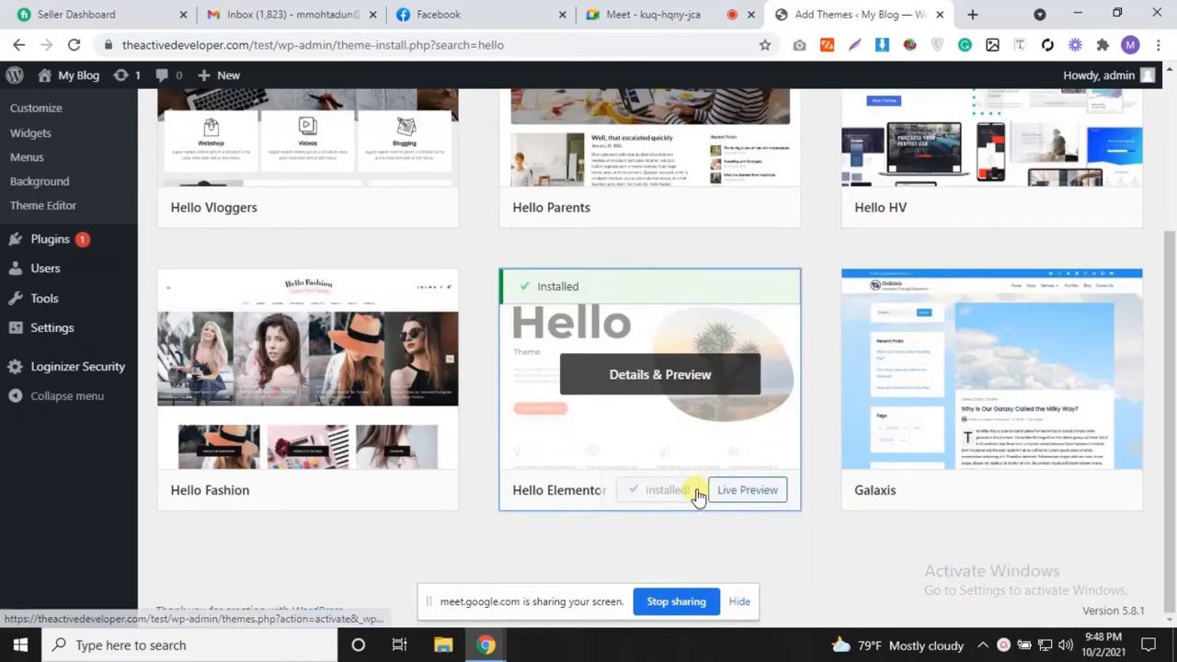
pyautogui.click(669, 493)
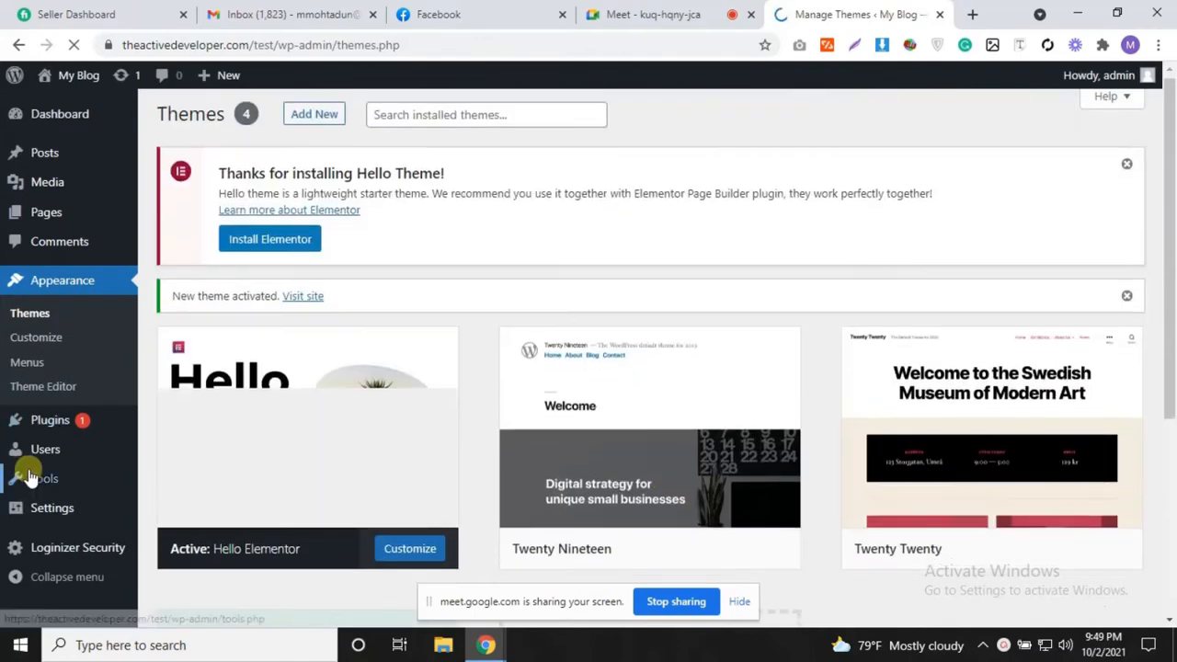
# Step: Find the Elementor Website Builder plugin by searching the plugin directory for elementor, and install and activate it
pyautogui.scroll(-2, 33, 478)
pyautogui.moveTo(118, 420)
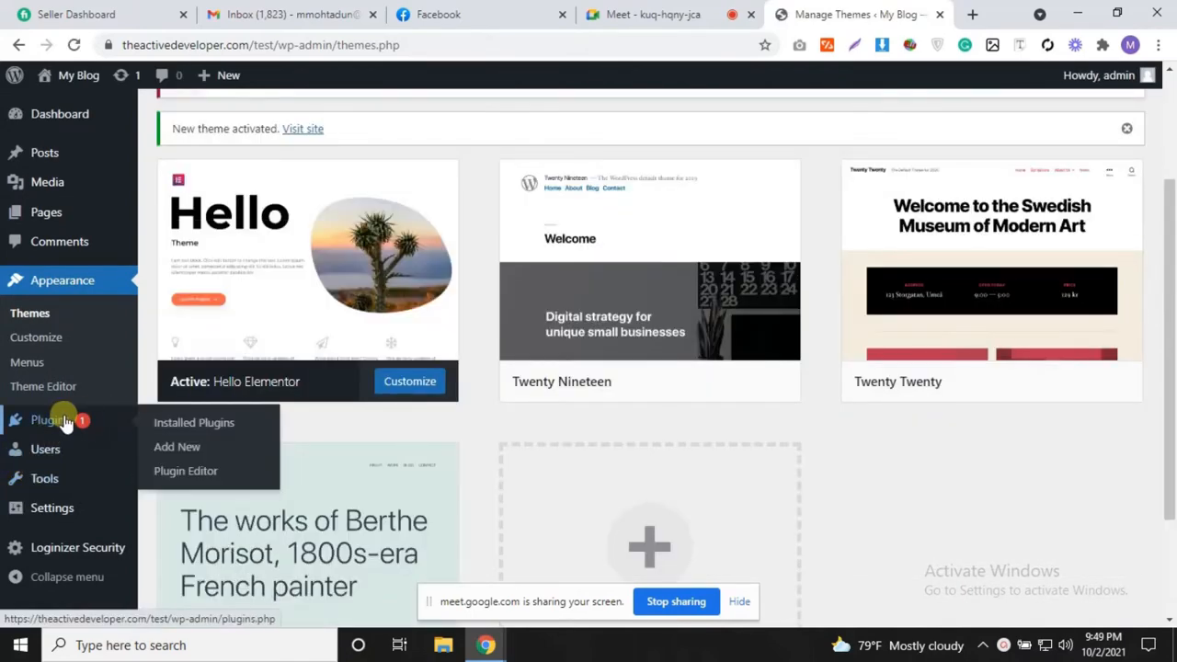
pyautogui.click(181, 448)
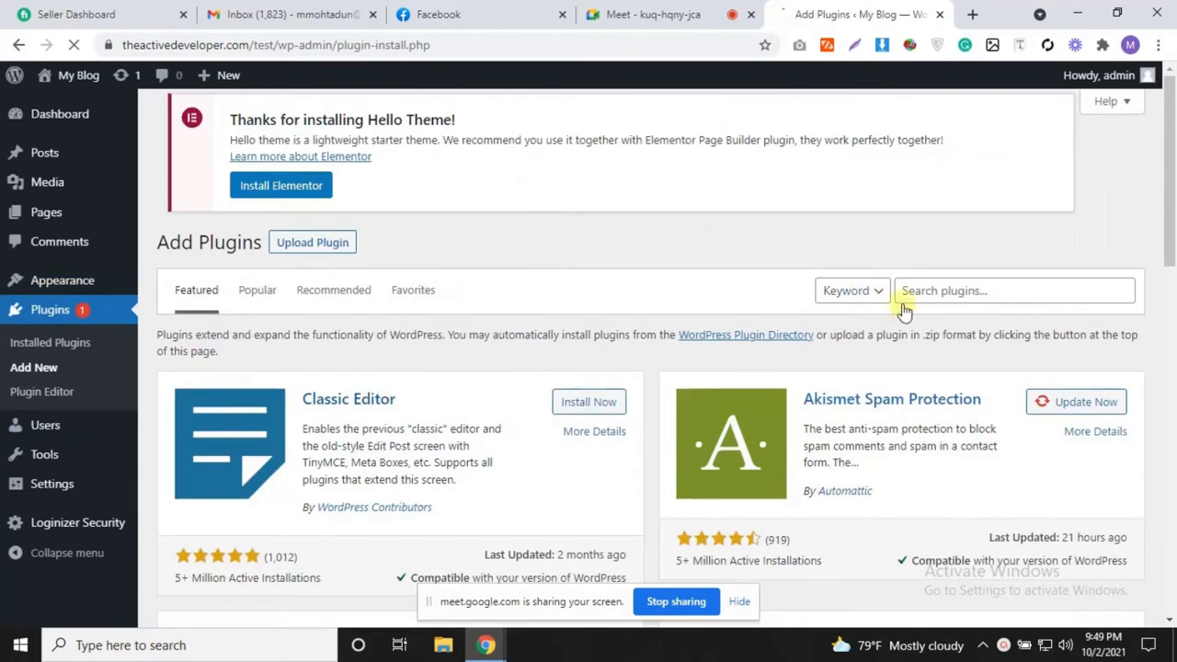
pyautogui.click(930, 287)
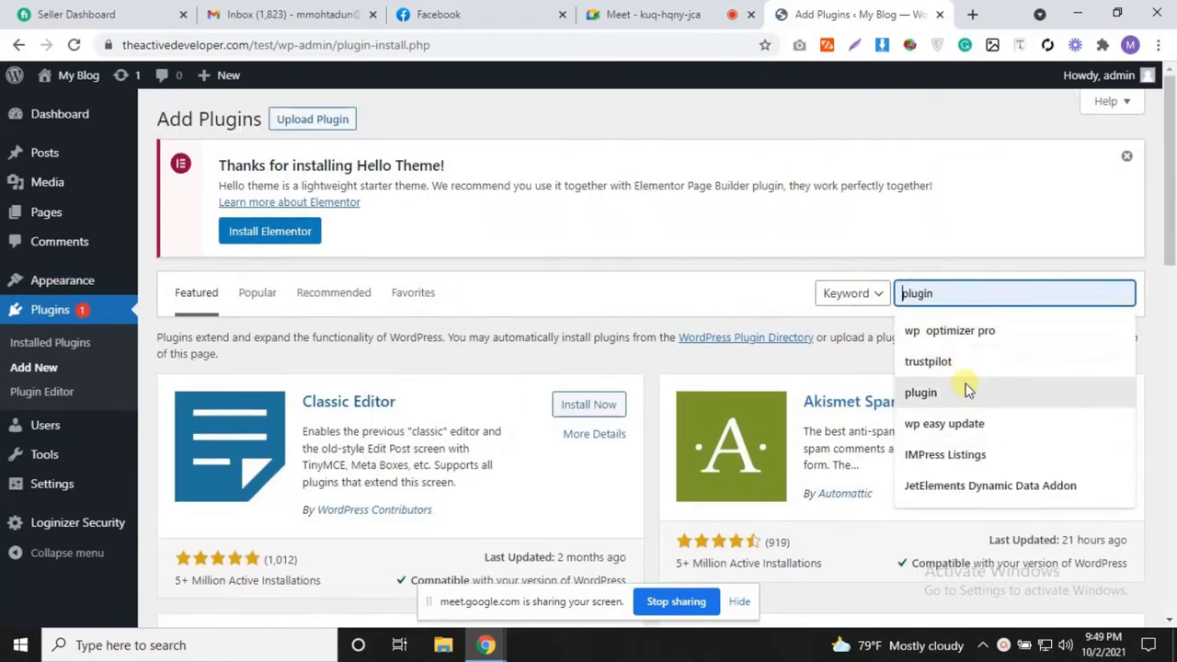
pyautogui.write('el')
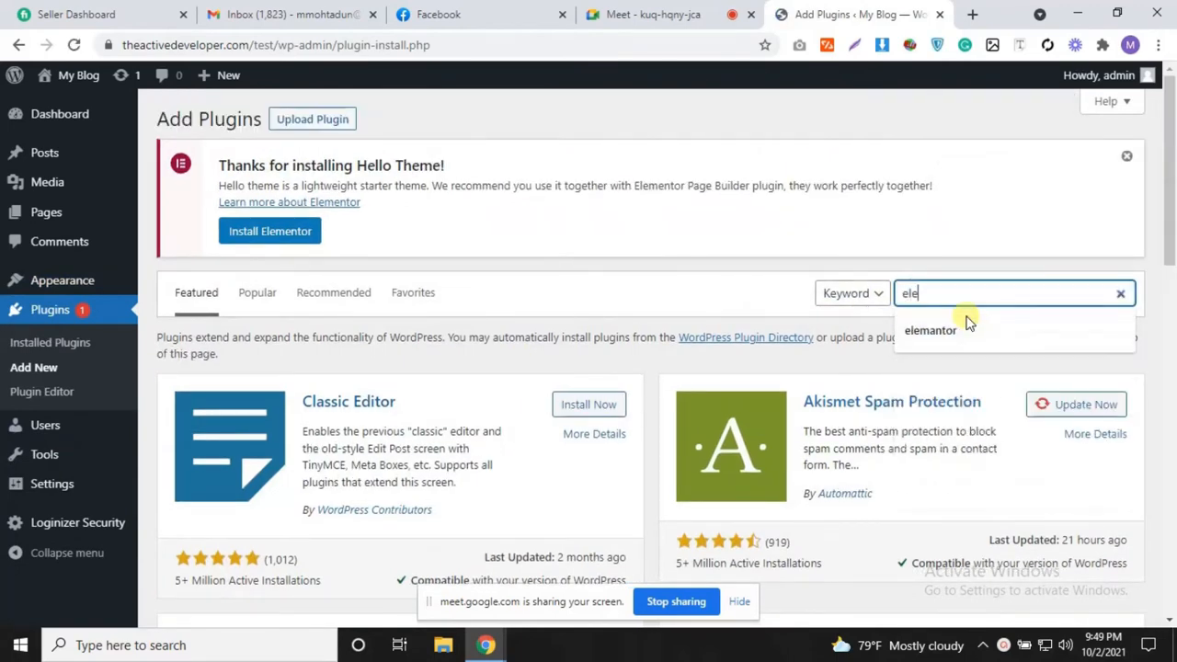
pyautogui.write('e')
pyautogui.click(966, 324)
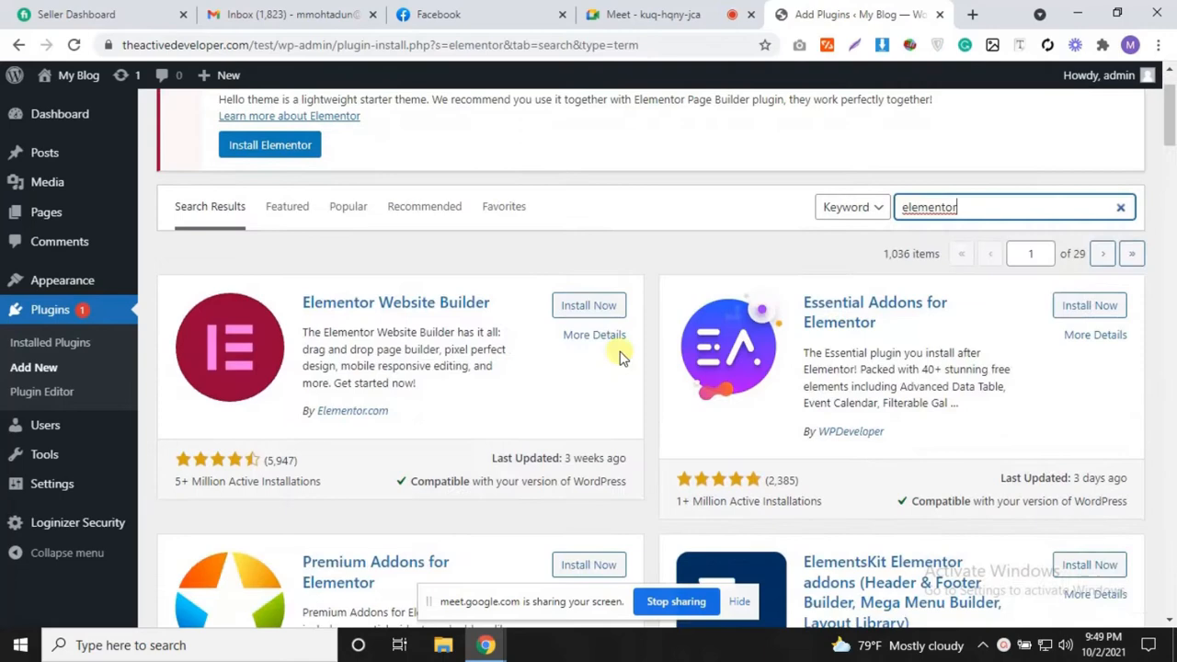
pyautogui.click(598, 308)
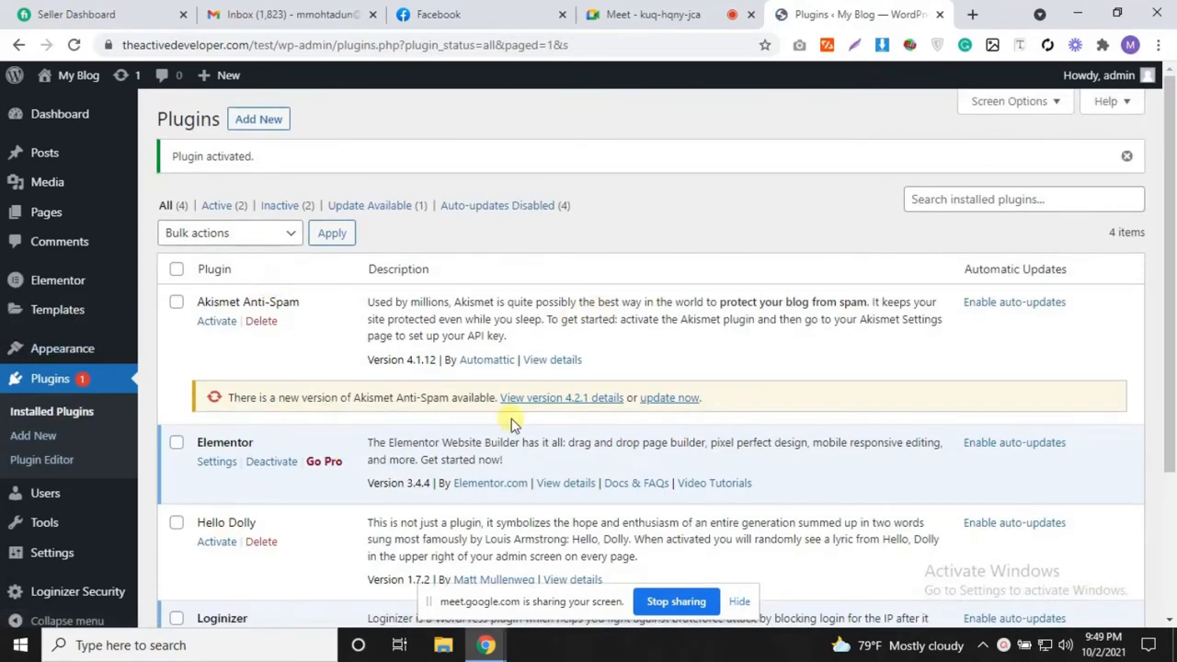
# Step: Update the Akismet Anti-Spam plugin to its new version from the installed plugins list
pyautogui.click(669, 398)
pyautogui.scroll(-3, 350, 478)
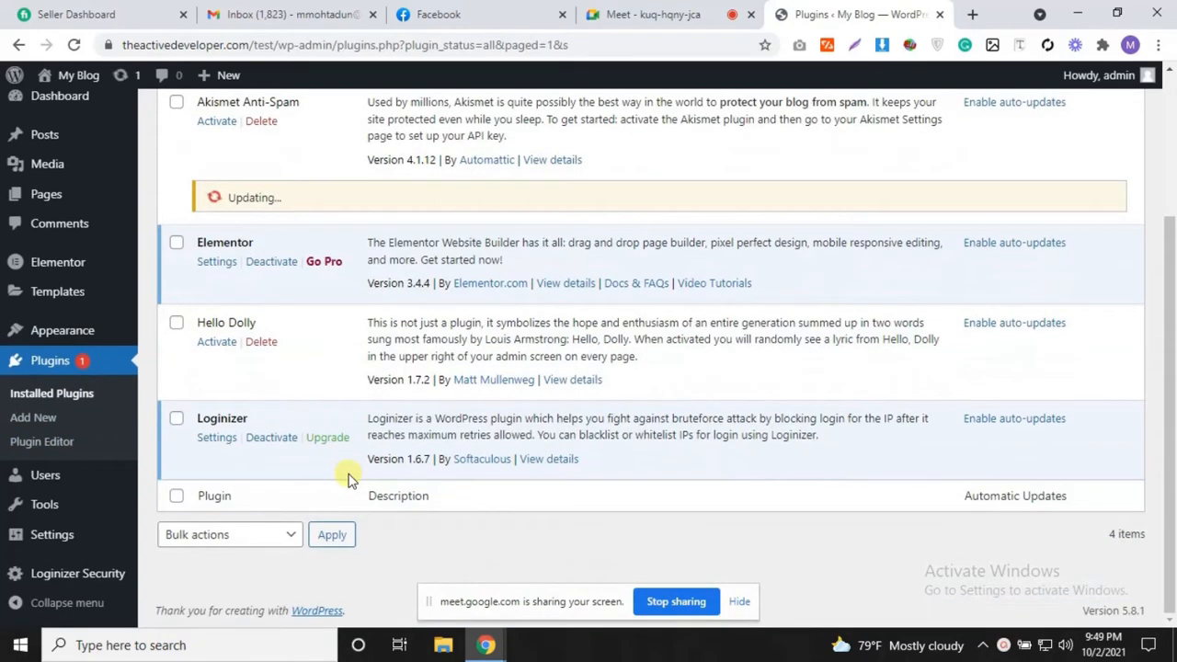
pyautogui.scroll(2, 350, 478)
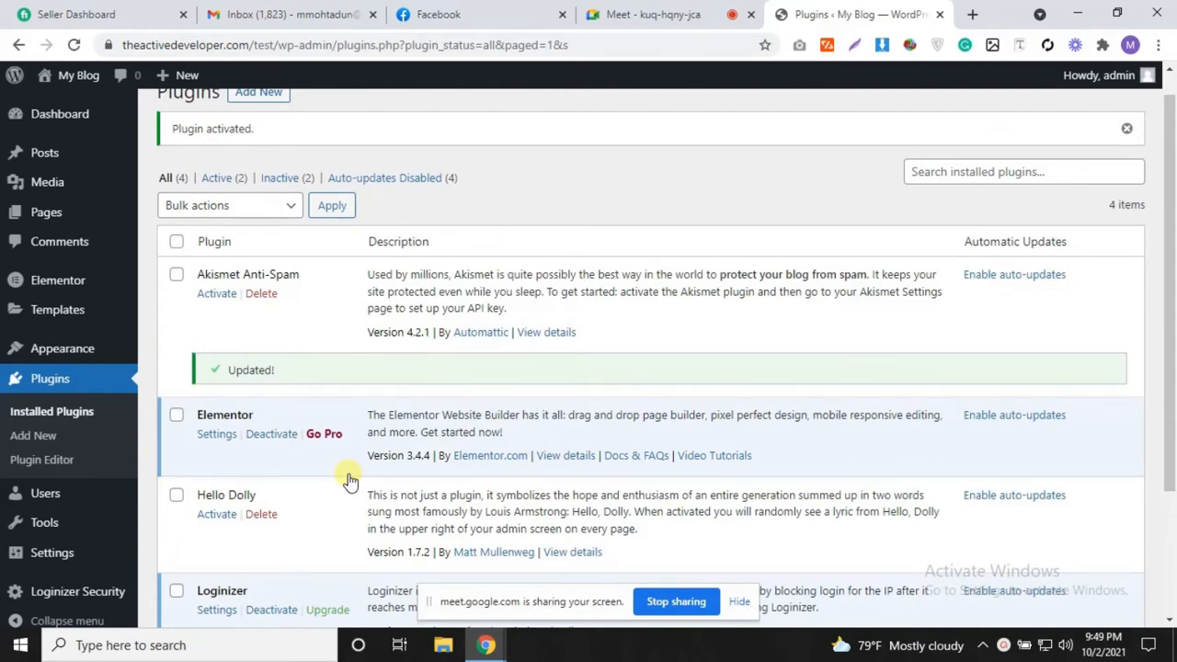
# Step: Search the plugin directory for elementor again and look through the add-on plugins available for Elementor
pyautogui.scroll(1, 349, 480)
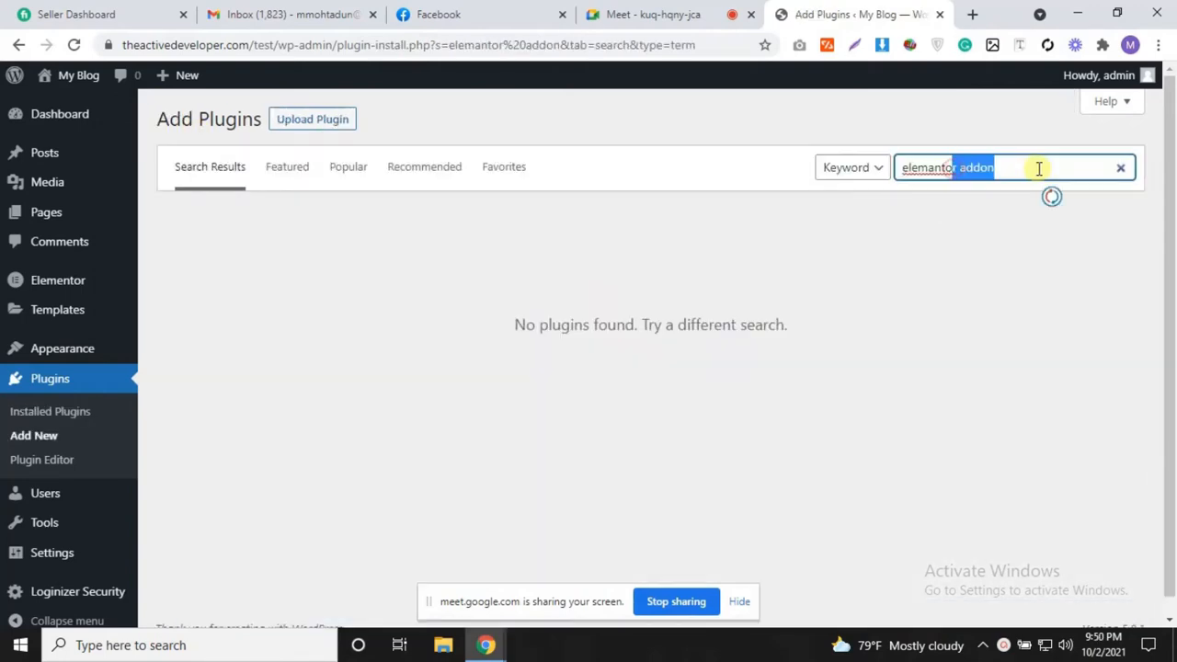
pyautogui.press('BackSpace')
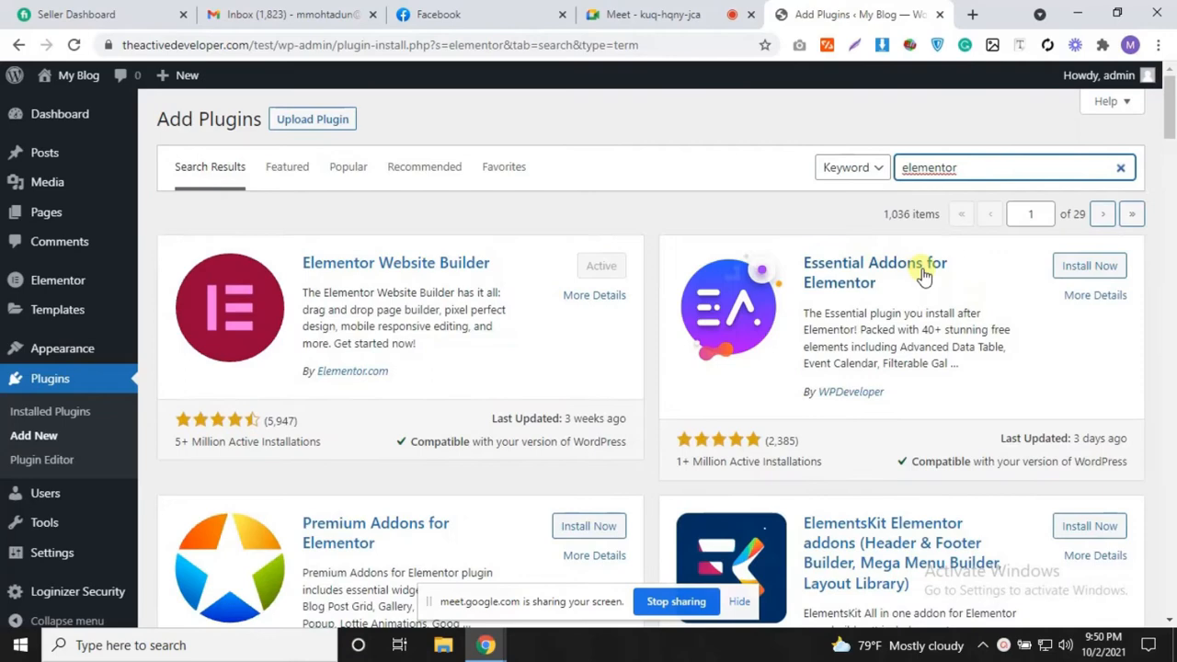
pyautogui.scroll(-2, 924, 276)
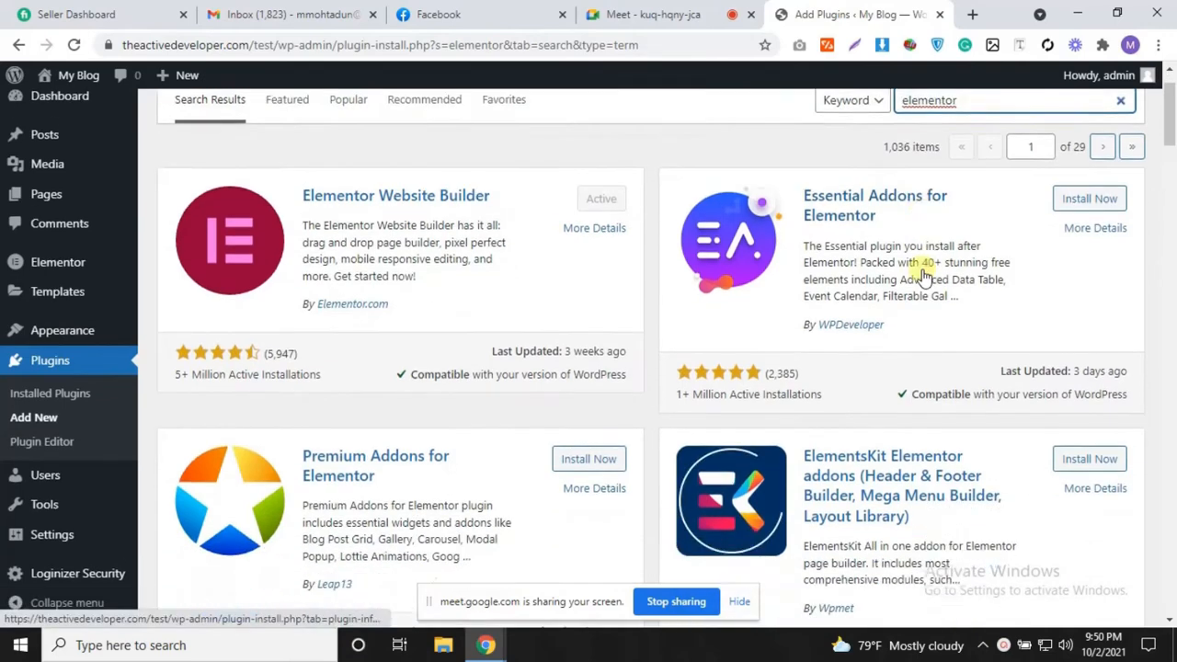
pyautogui.scroll(-1, 441, 366)
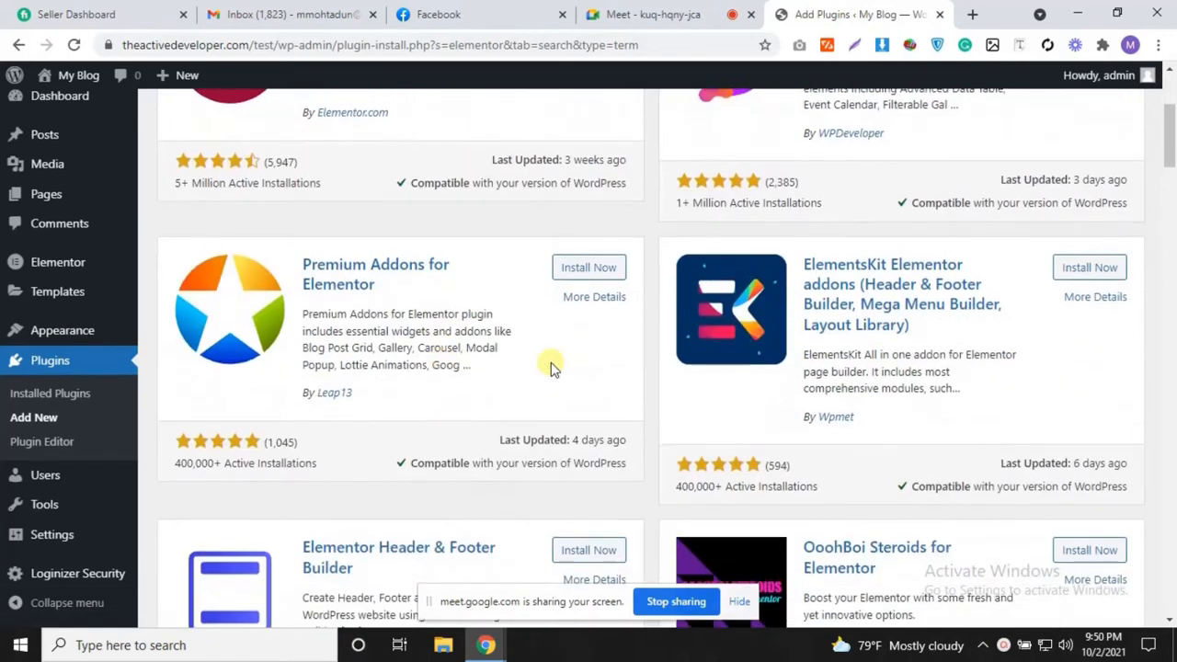
pyautogui.scroll(-3, 827, 446)
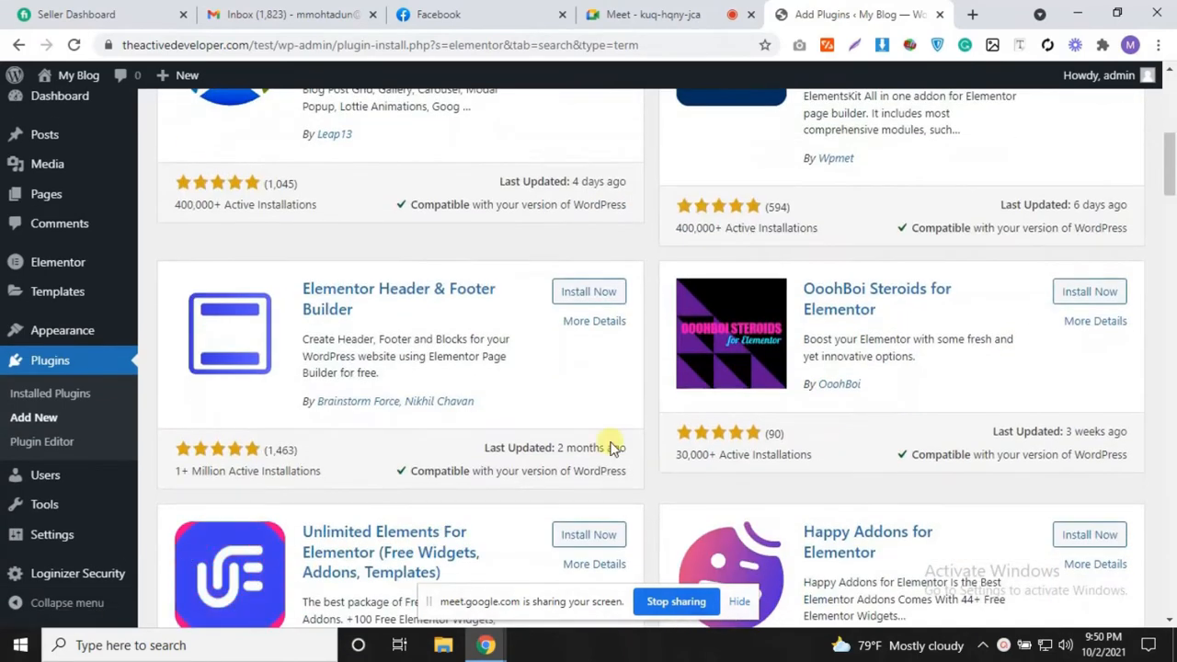
pyautogui.scroll(-2, 460, 416)
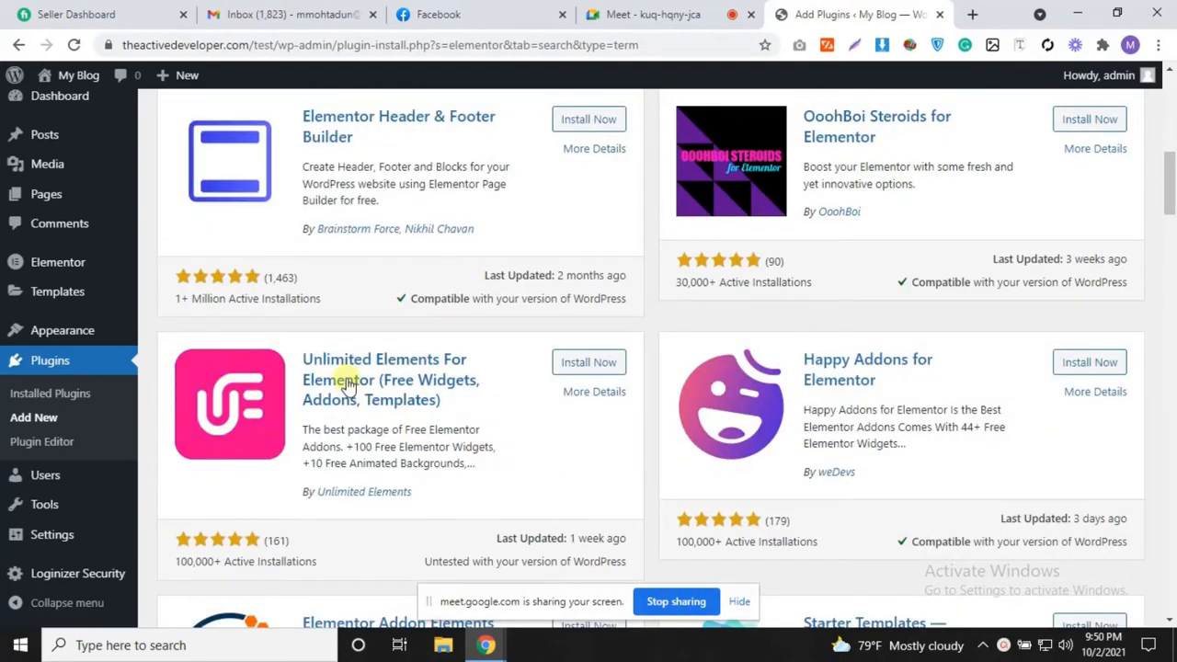
pyautogui.scroll(-2, 476, 466)
pyautogui.scroll(-6, 476, 467)
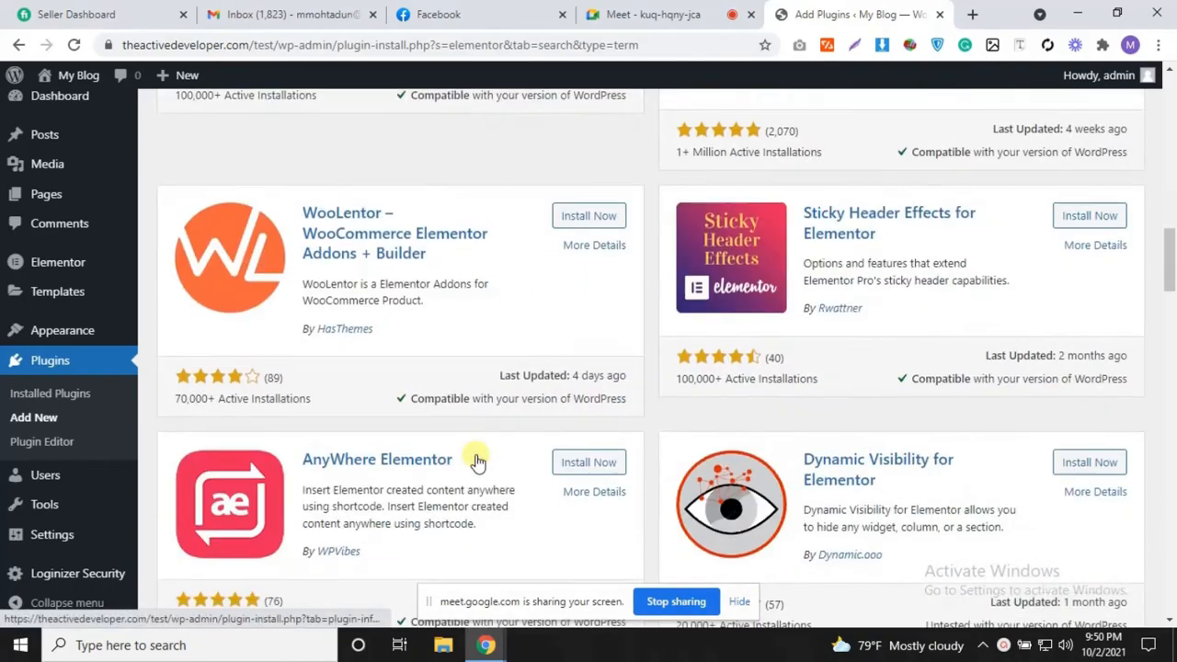
pyautogui.scroll(-8, 475, 460)
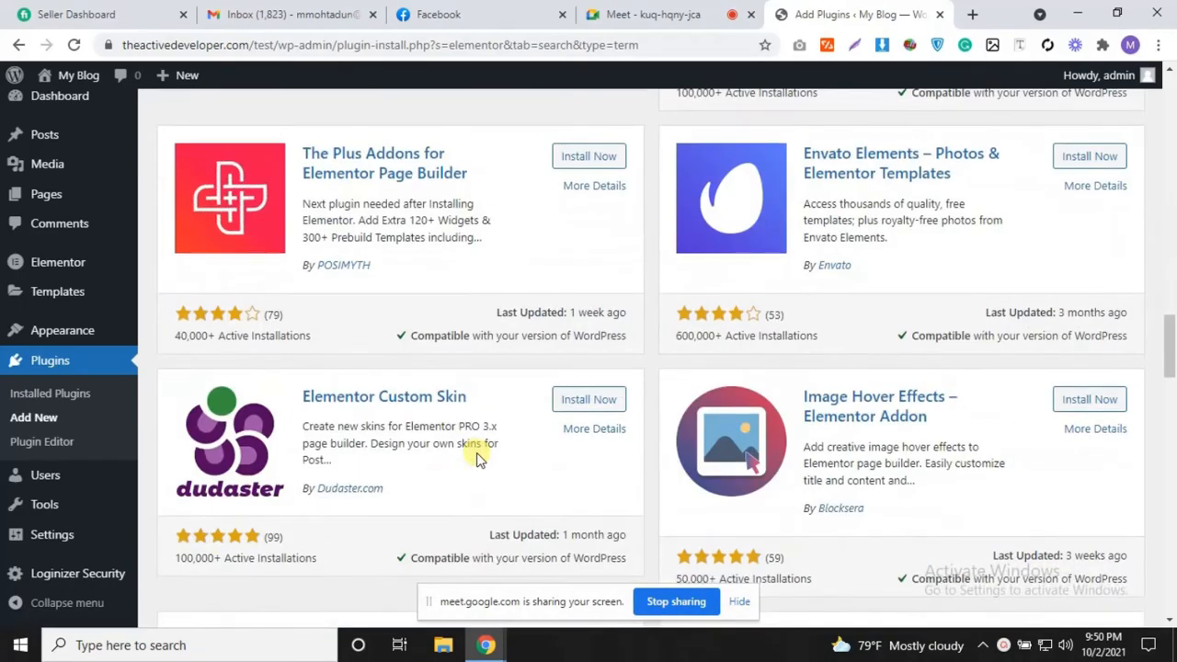
pyautogui.scroll(-5, 478, 459)
pyautogui.scroll(-1, 477, 460)
pyautogui.scroll(9, 477, 460)
pyautogui.scroll(-9, 477, 460)
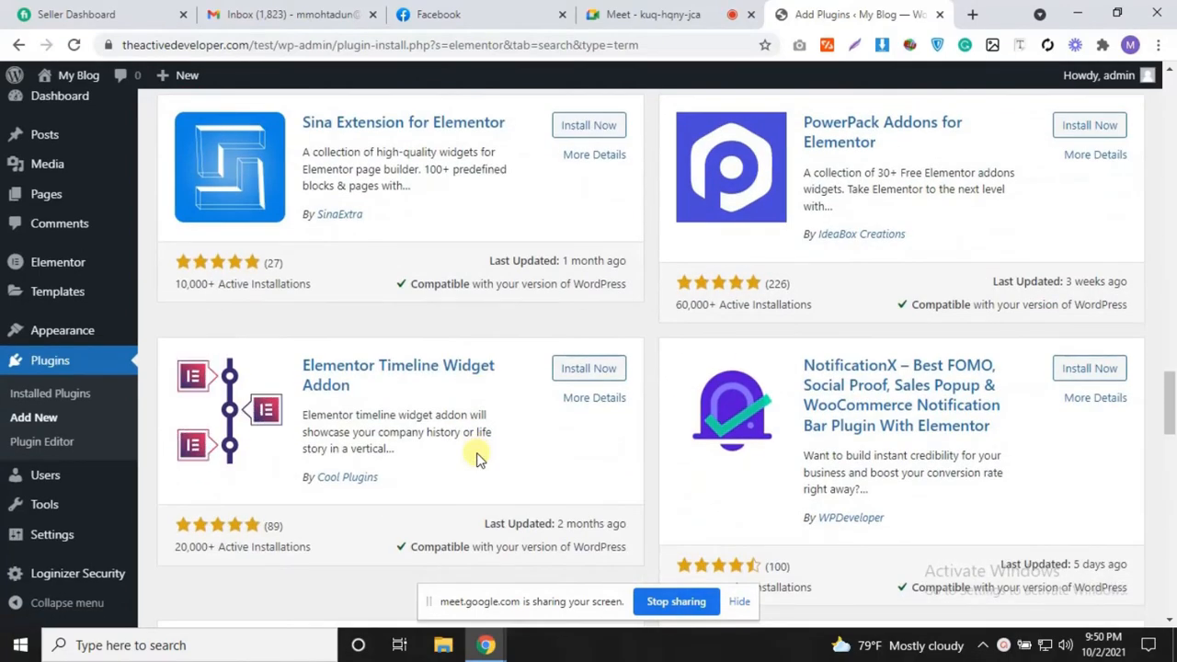
pyautogui.scroll(-7, 477, 460)
pyautogui.scroll(-1, 477, 460)
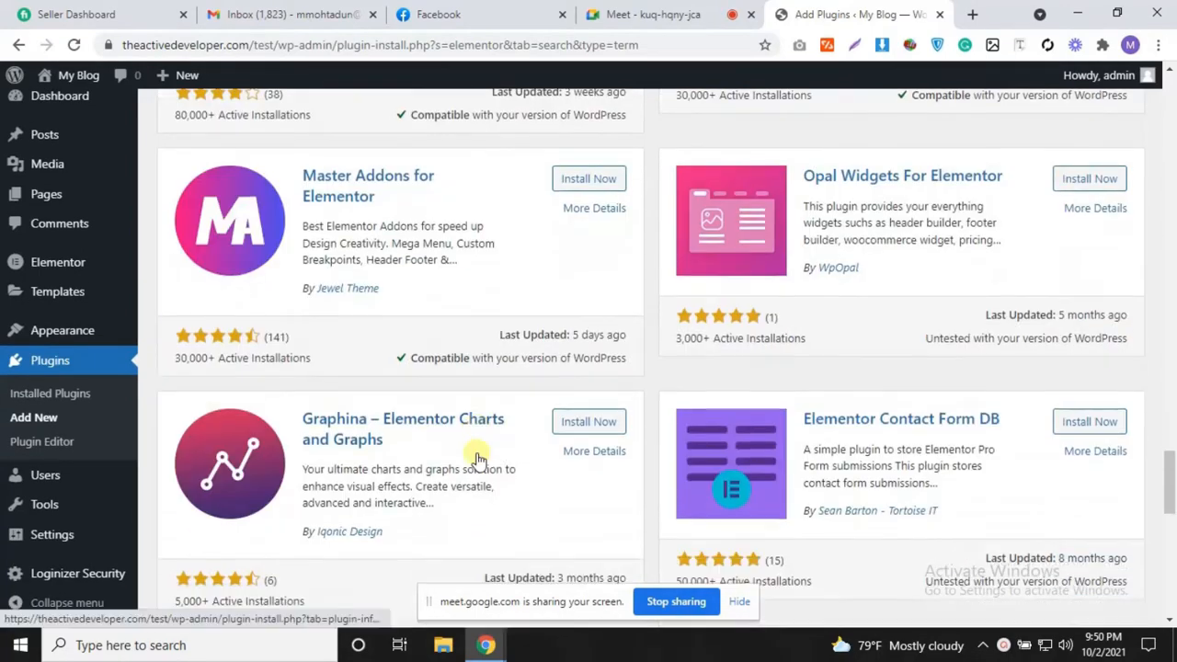
pyautogui.scroll(-5, 477, 460)
pyautogui.scroll(15, 477, 460)
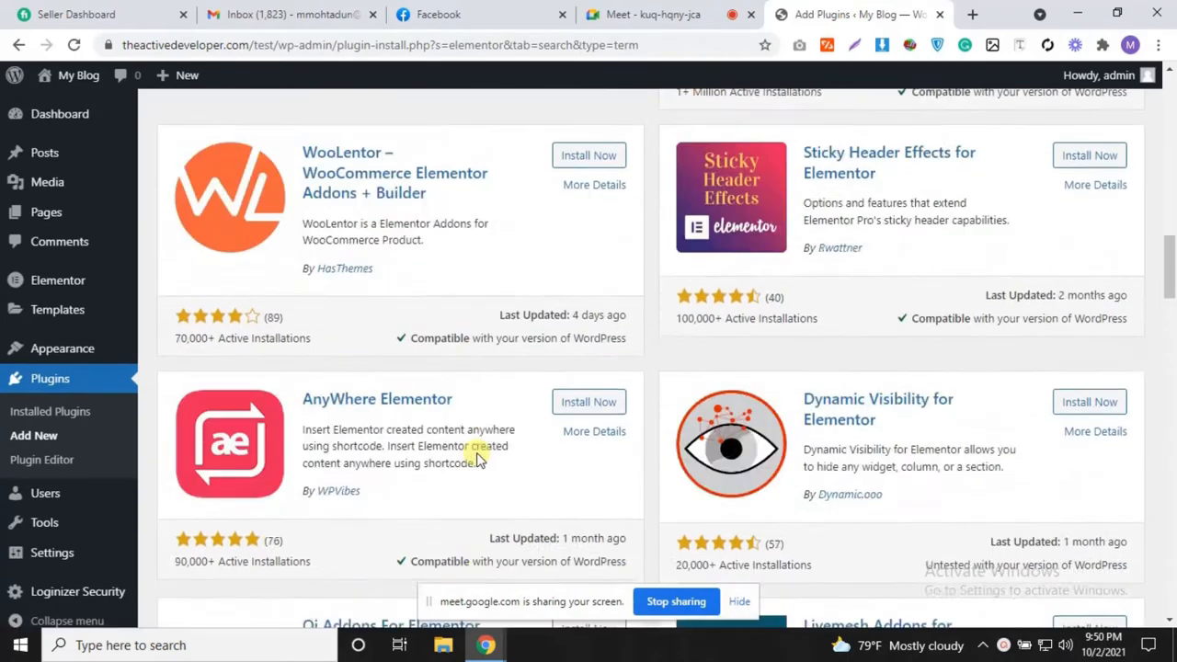
pyautogui.scroll(10, 477, 460)
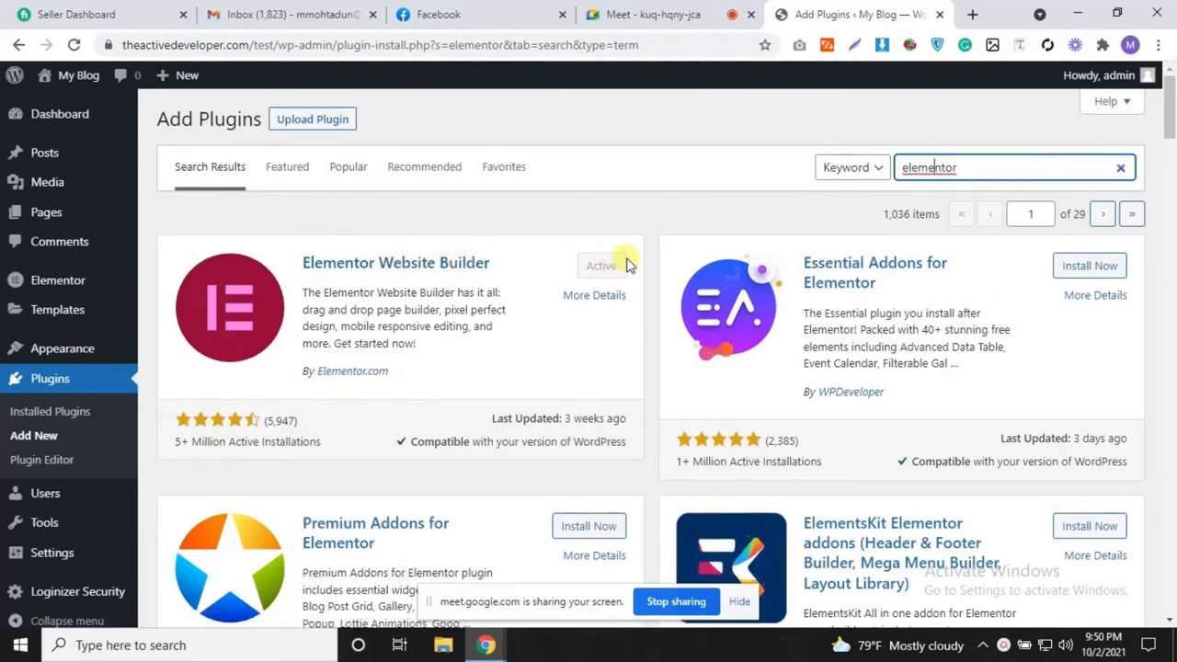
pyautogui.moveTo(44, 290)
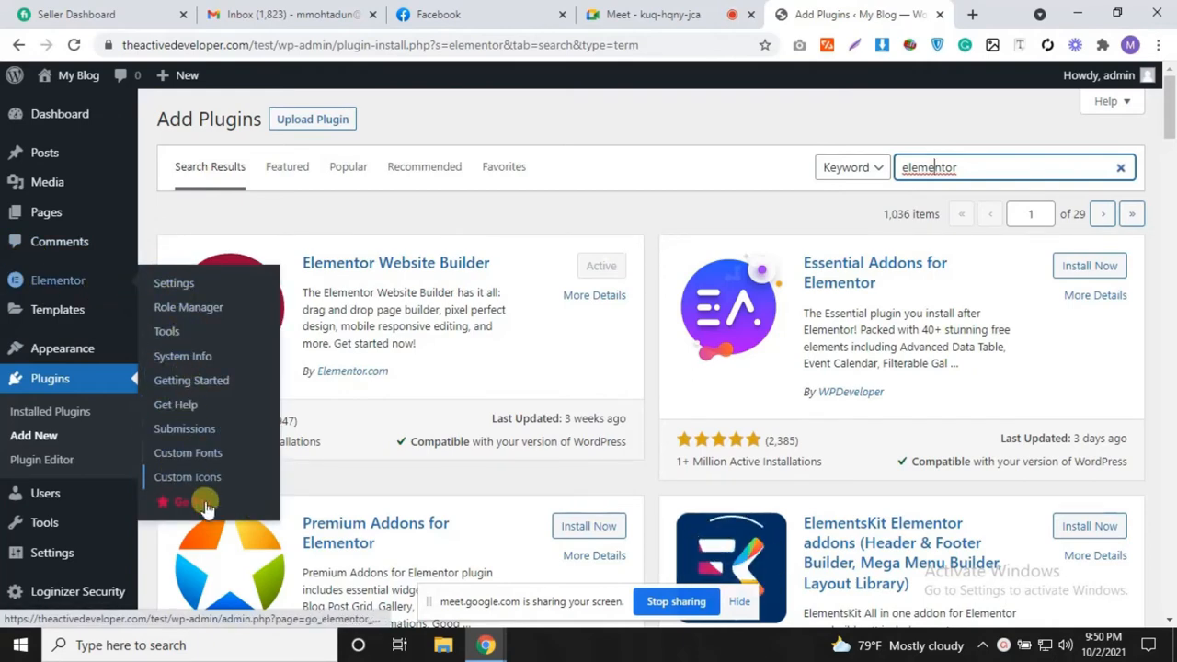
pyautogui.scroll(-3, 700, 411)
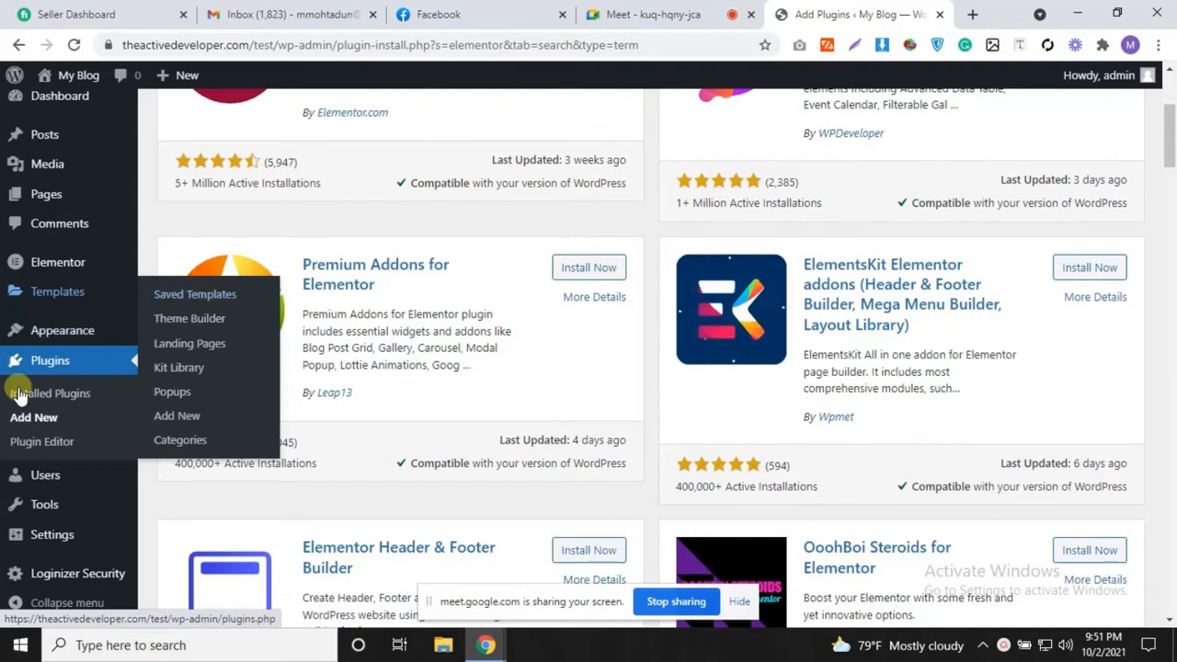
pyautogui.scroll(3, 24, 394)
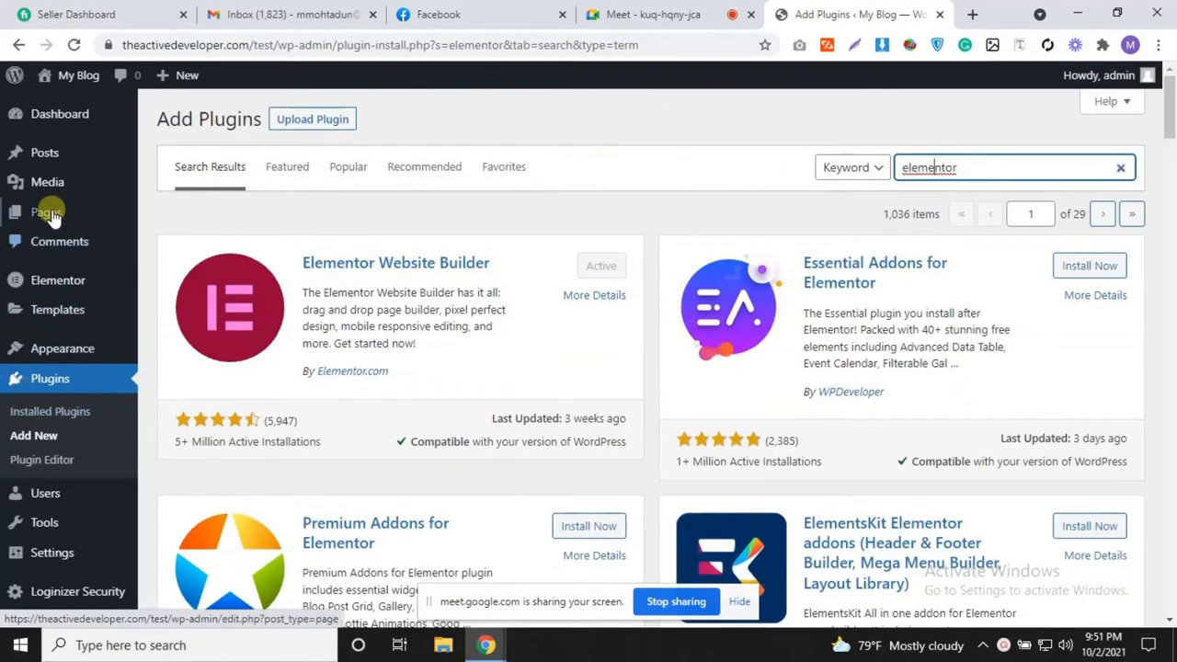
pyautogui.scroll(-3, 72, 417)
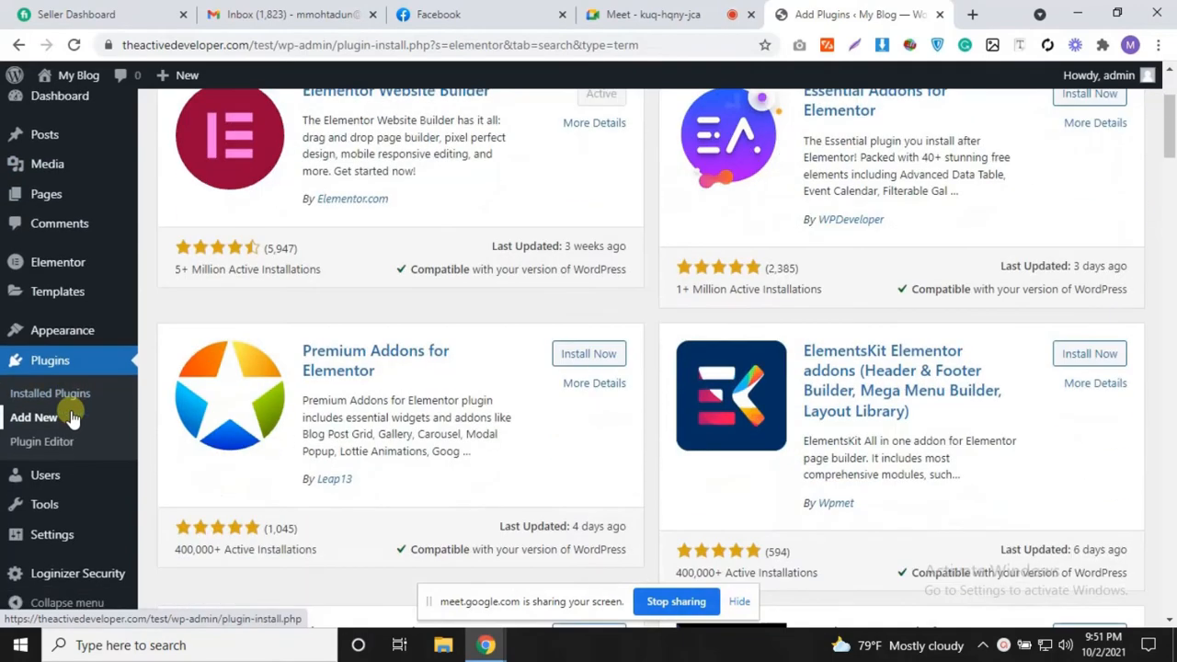
pyautogui.scroll(3, 23, 414)
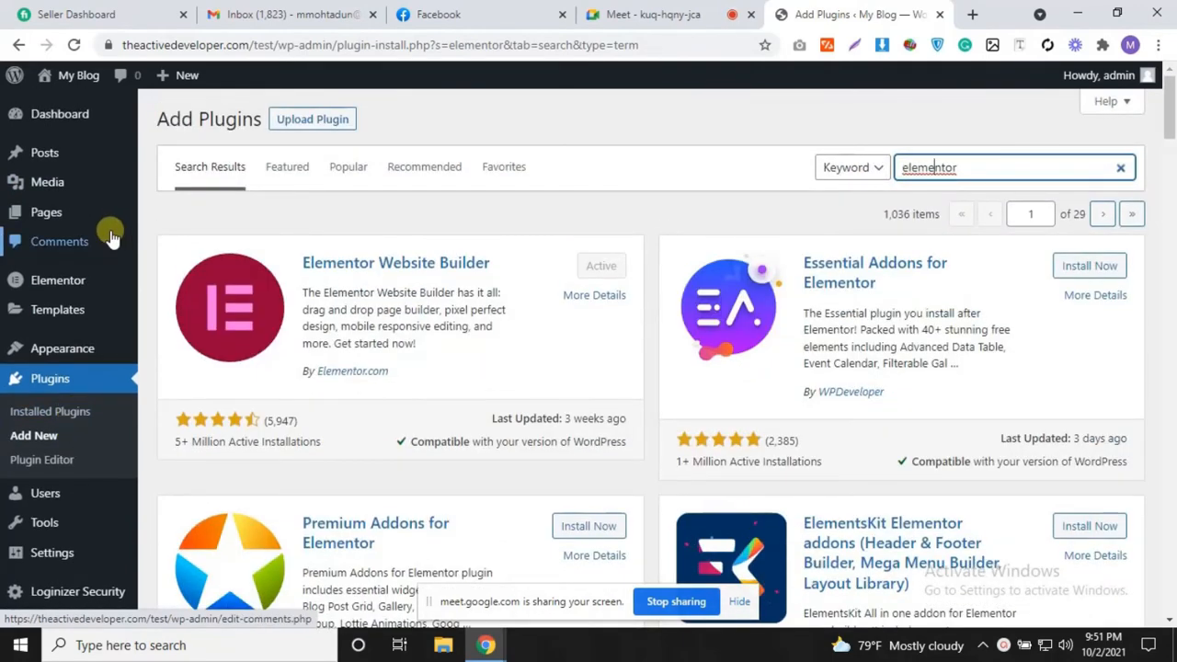
# Step: Create a new WordPress page in a separate browser tab, dismiss the block editor welcome guide, and title the page Home
pyautogui.moveTo(50, 212)
pyautogui.middleClick(166, 236)
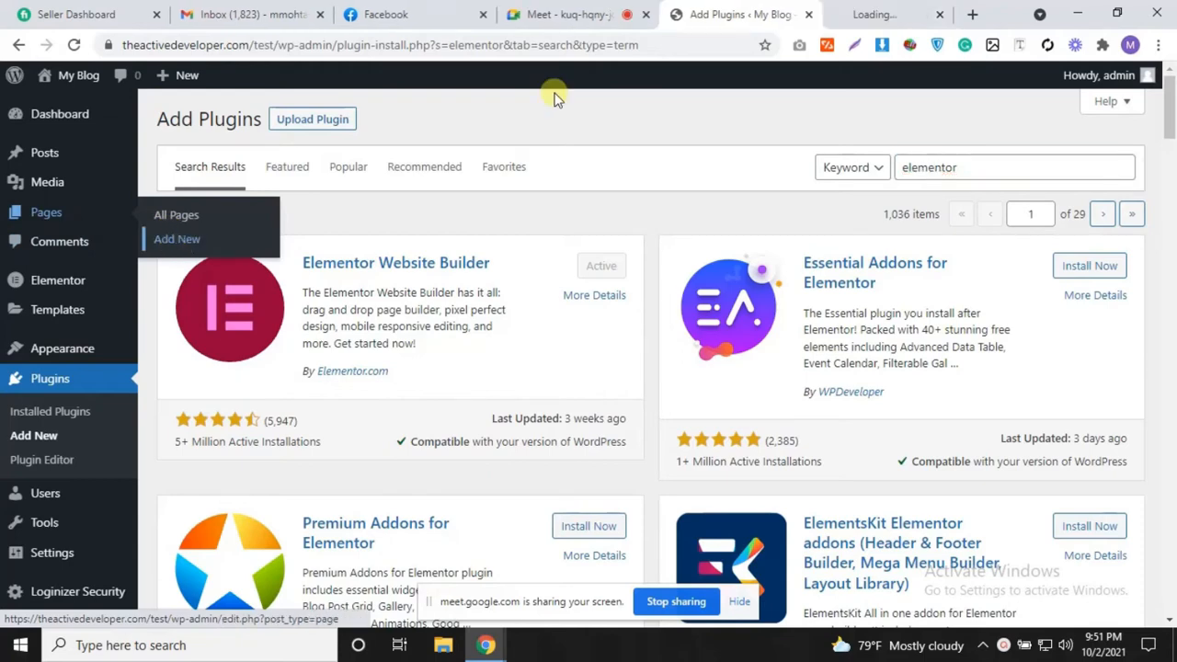
pyautogui.click(880, 14)
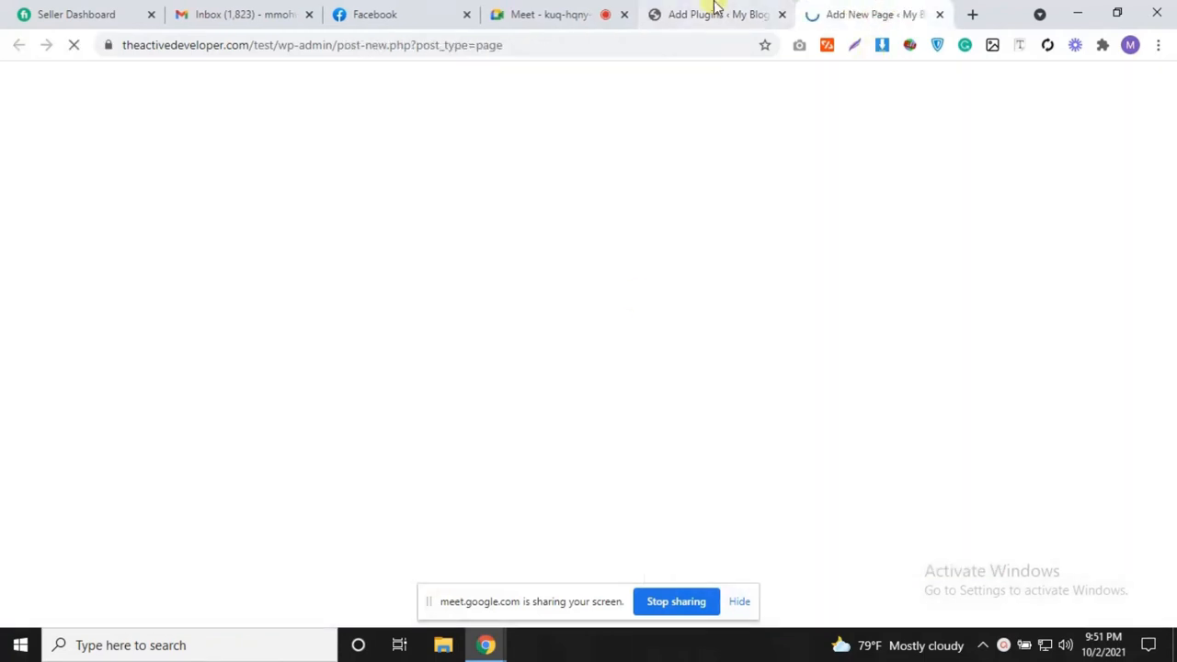
pyautogui.click(711, 13)
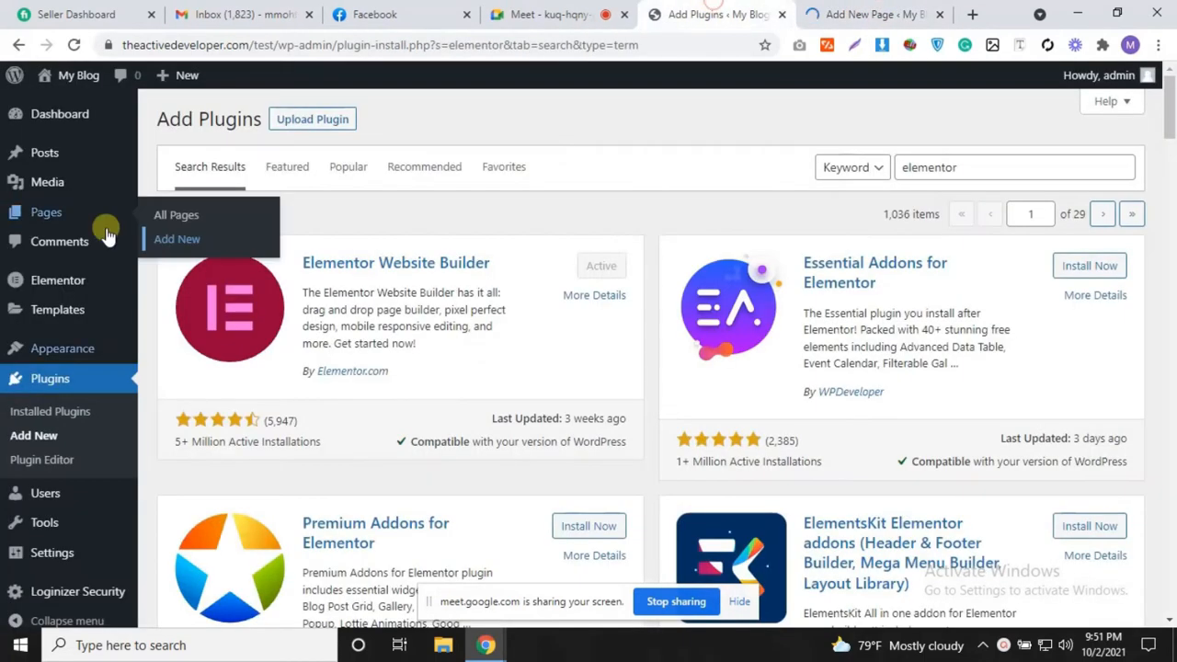
pyautogui.click(837, 14)
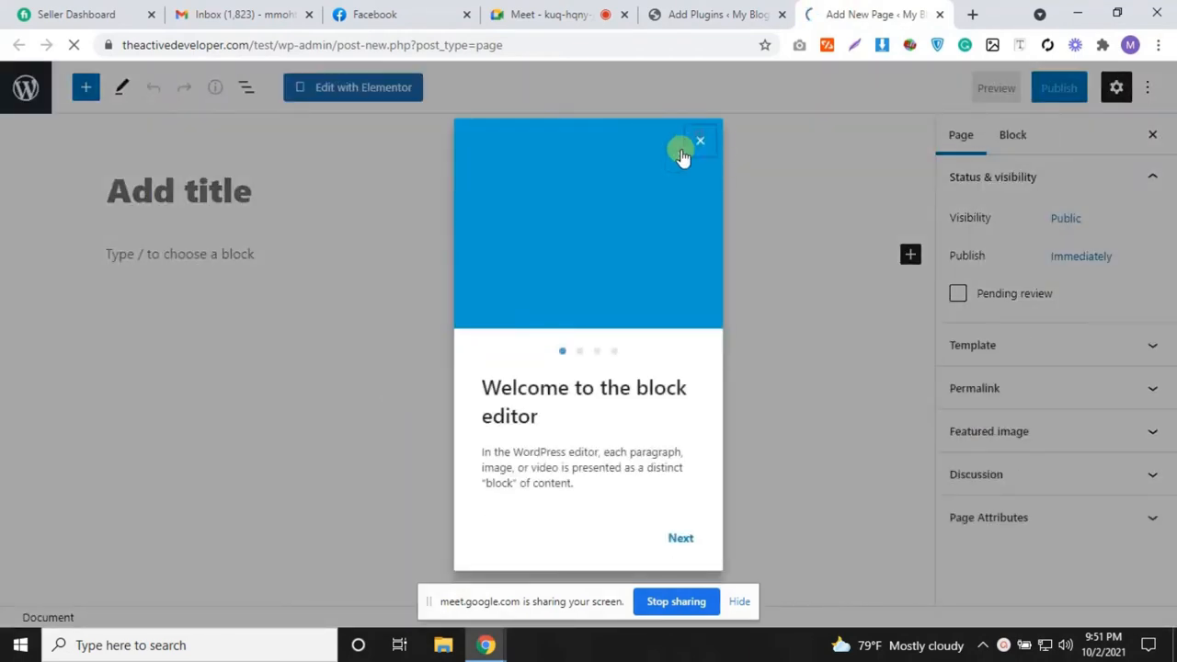
pyautogui.click(699, 141)
pyautogui.write('H')
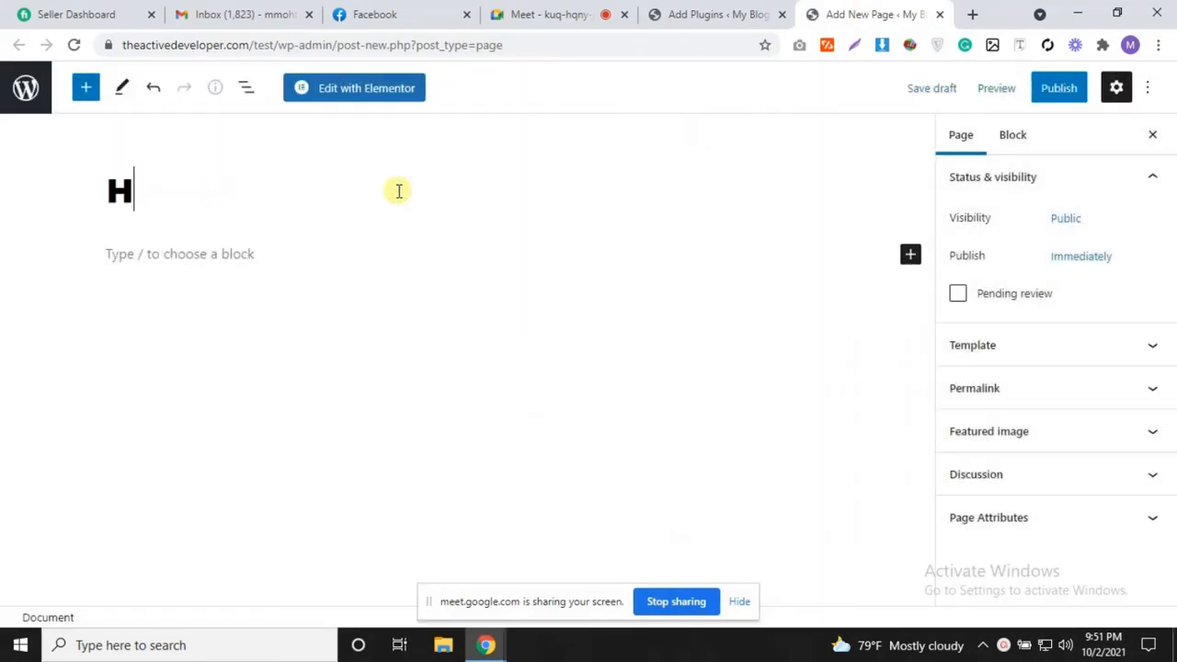
pyautogui.write('ome')
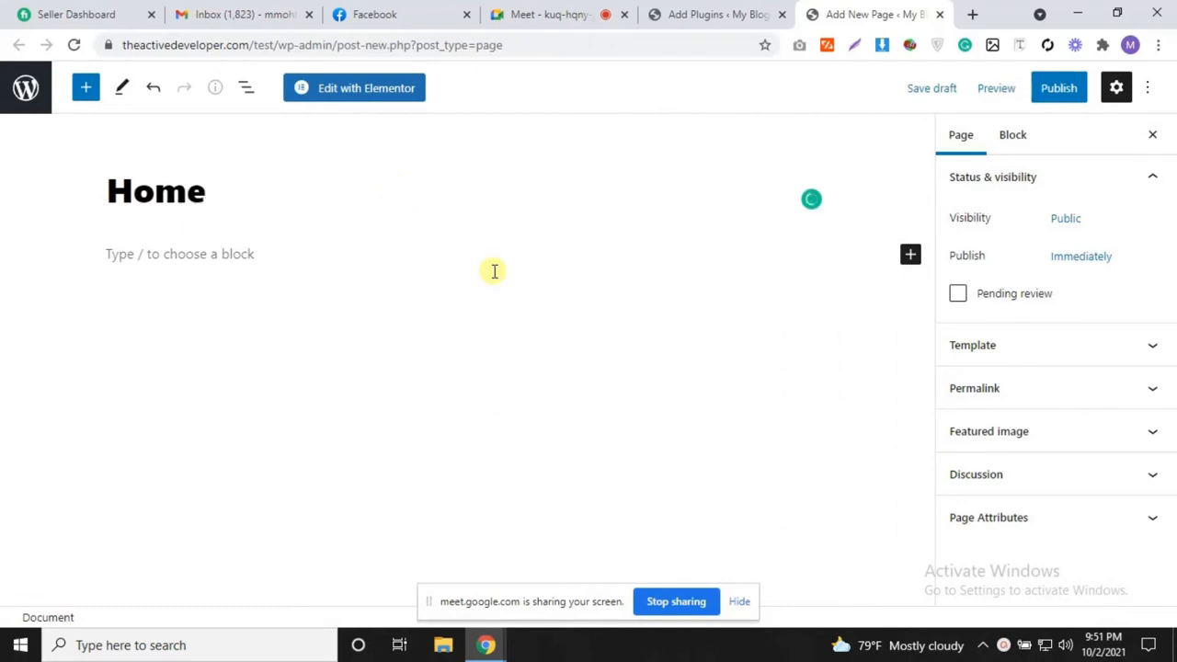
# Step: Publish the Home page and open it for editing with Elementor
pyautogui.click(1020, 513)
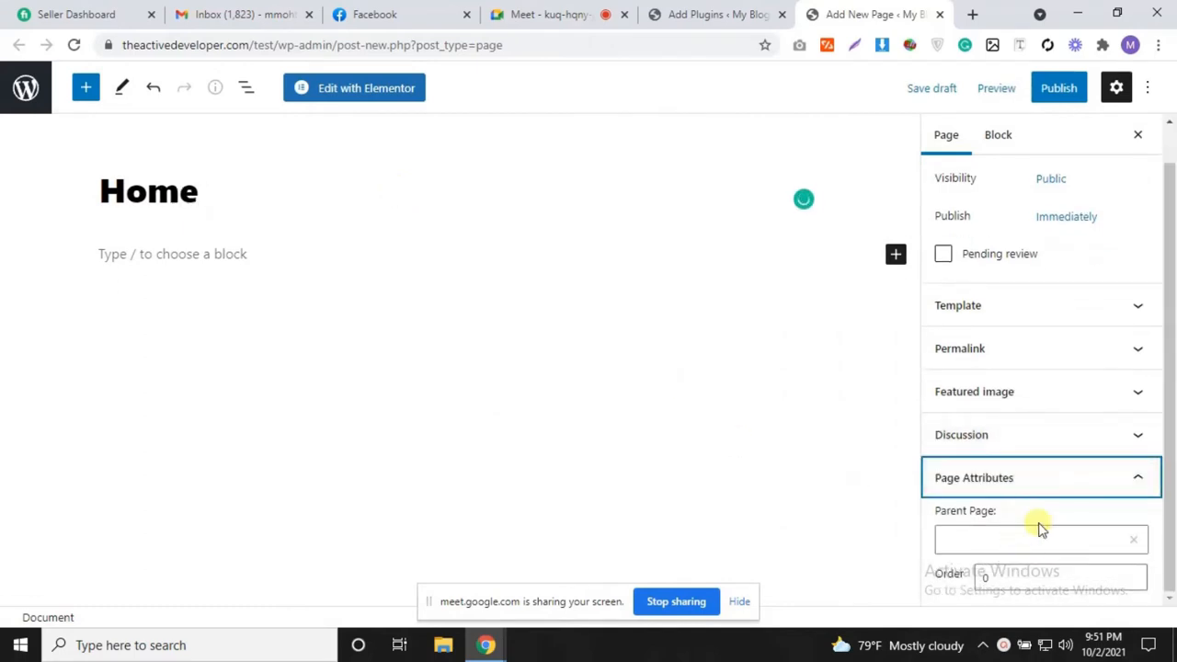
pyautogui.scroll(1, 1042, 529)
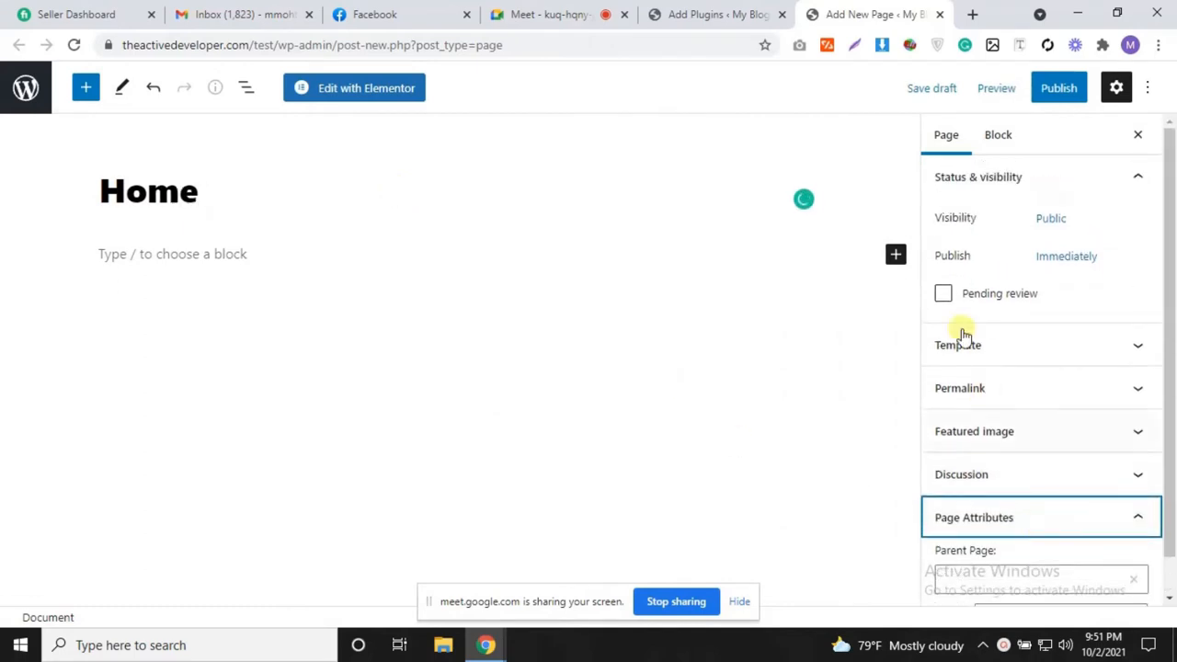
pyautogui.click(1072, 93)
pyautogui.click(1042, 87)
pyautogui.click(374, 90)
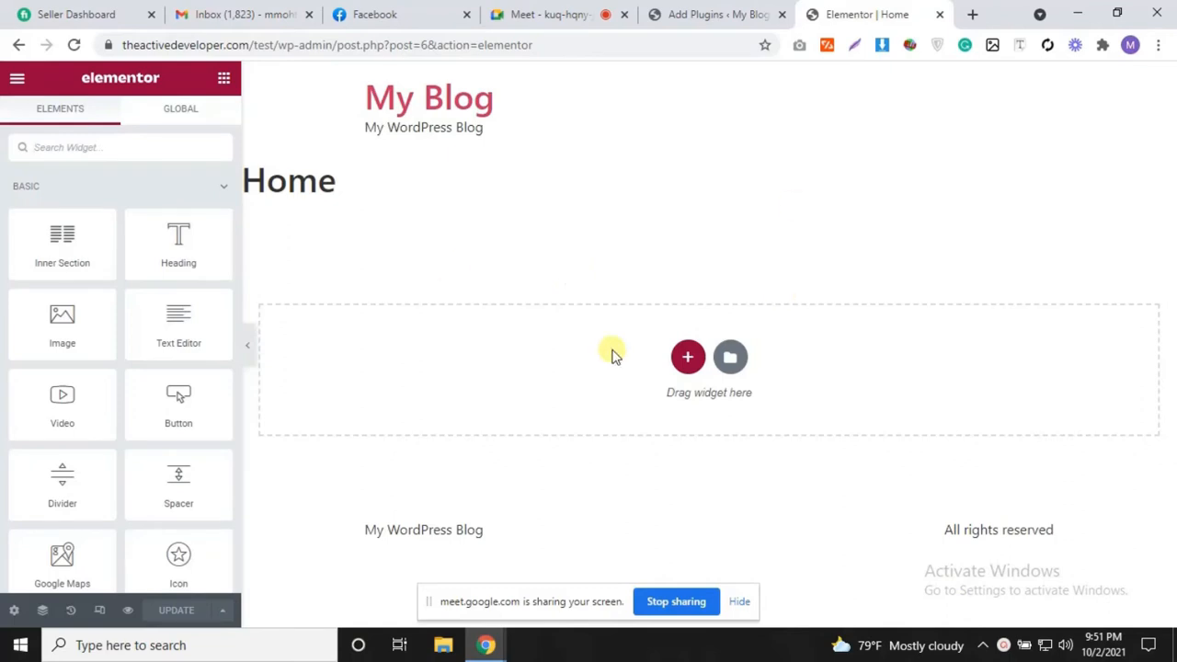
# Step: Hide the Home page's title through the Elementor page settings
pyautogui.click(12, 612)
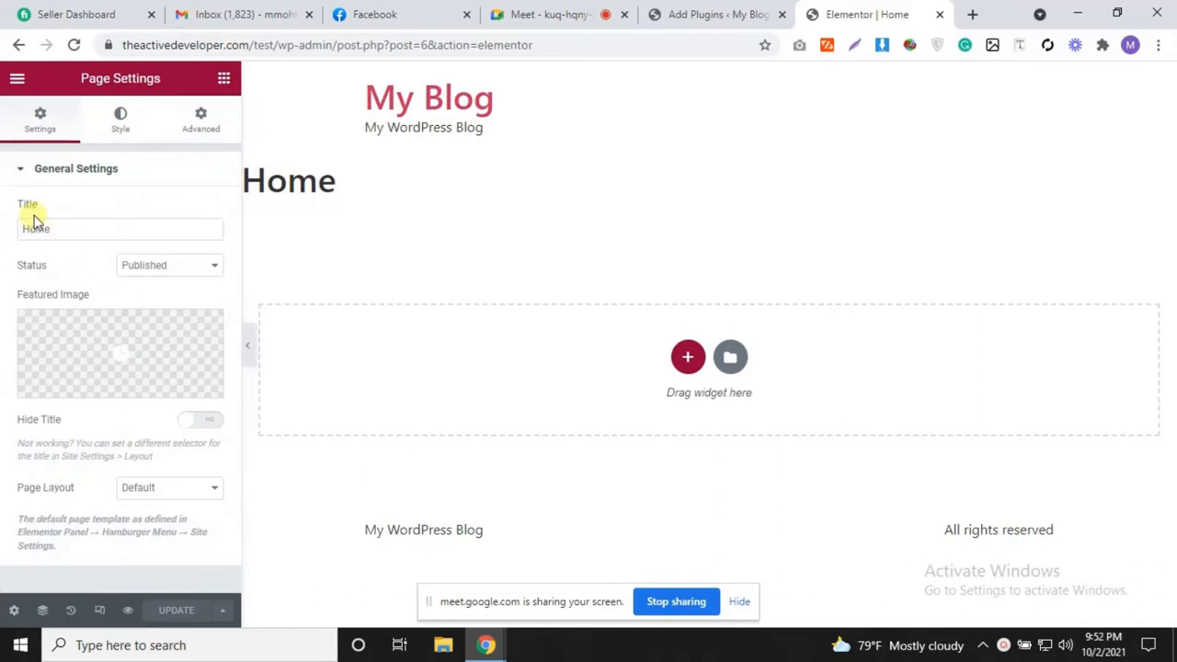
pyautogui.moveTo(113, 357)
pyautogui.moveTo(350, 194); pyautogui.dragTo(266, 187)
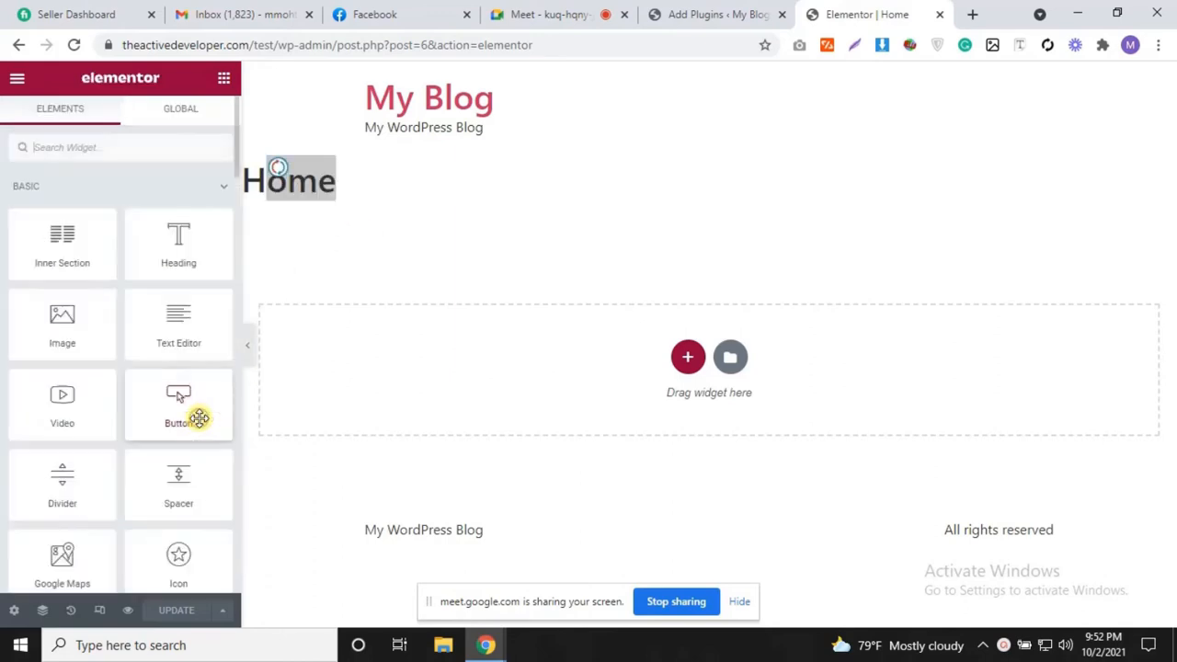
pyautogui.click(9, 610)
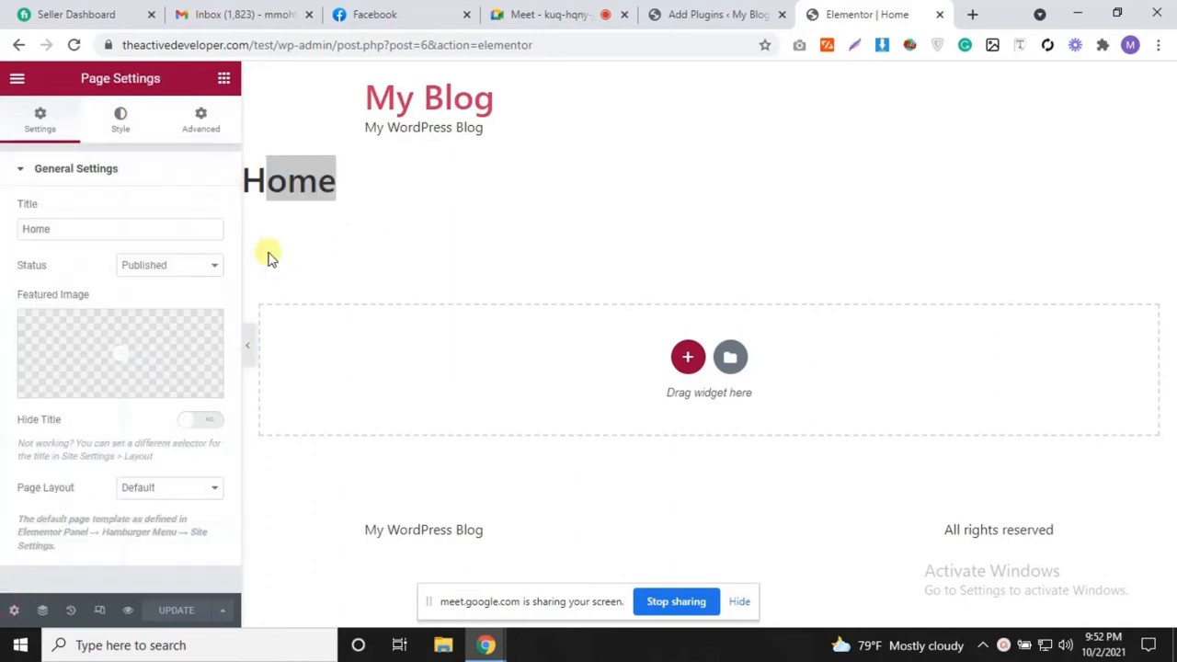
pyautogui.click(209, 423)
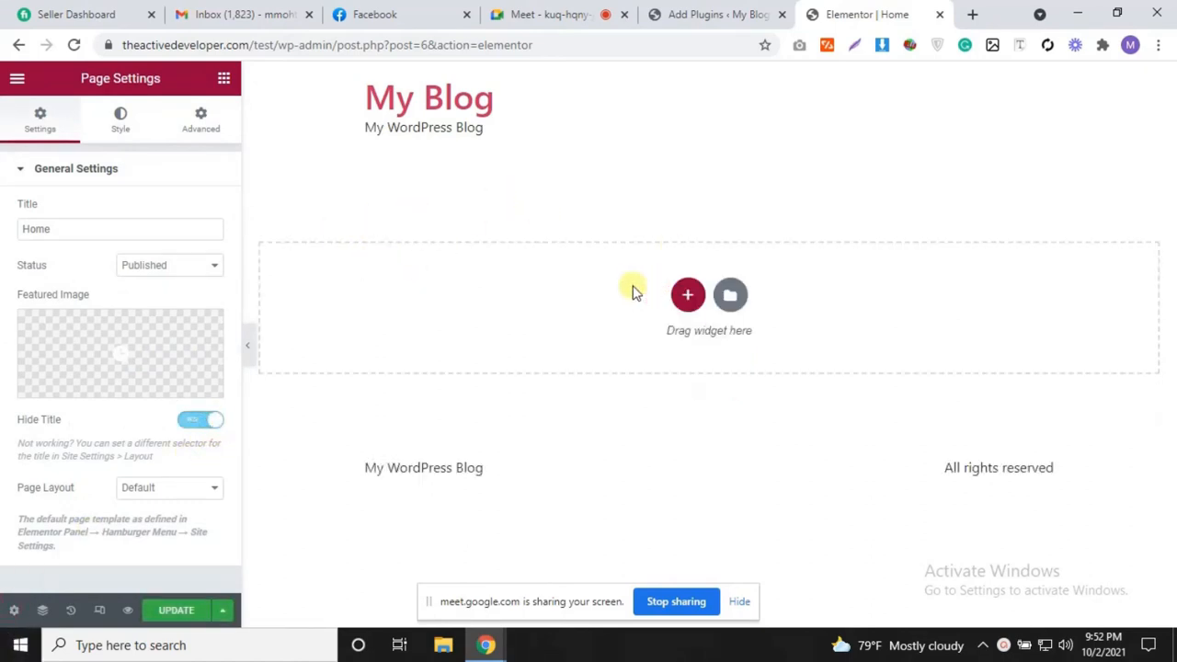
# Step: Set the page layout to Elementor Canvas in the page settings, and return to the widget list
pyautogui.click(166, 491)
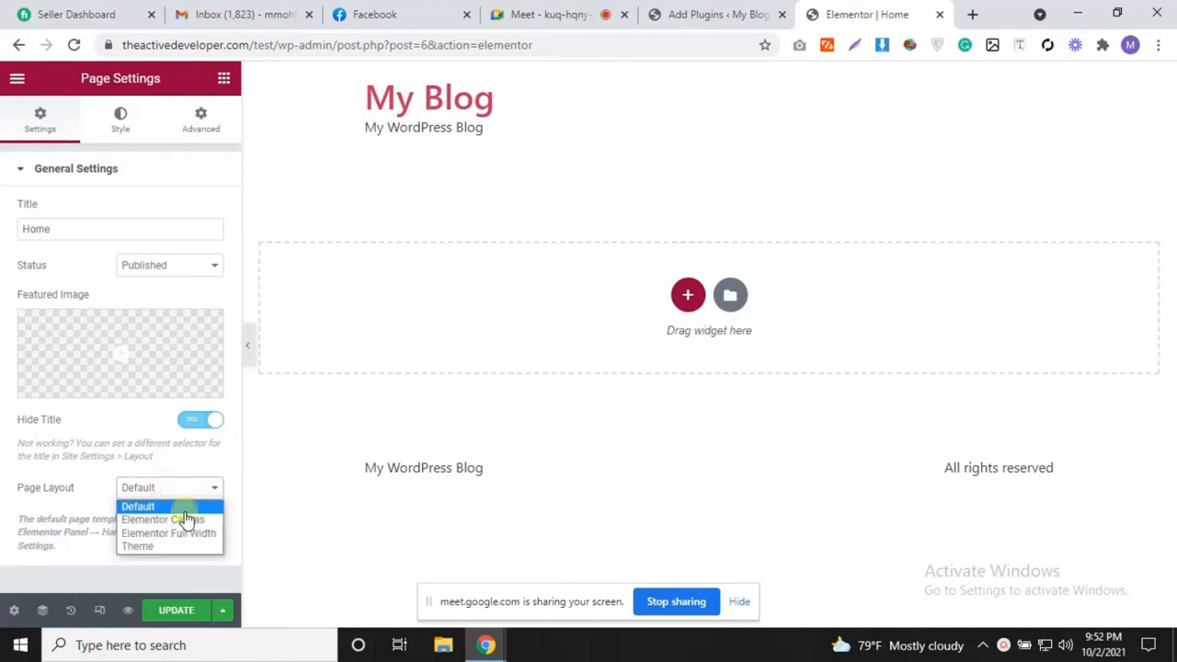
pyautogui.click(184, 519)
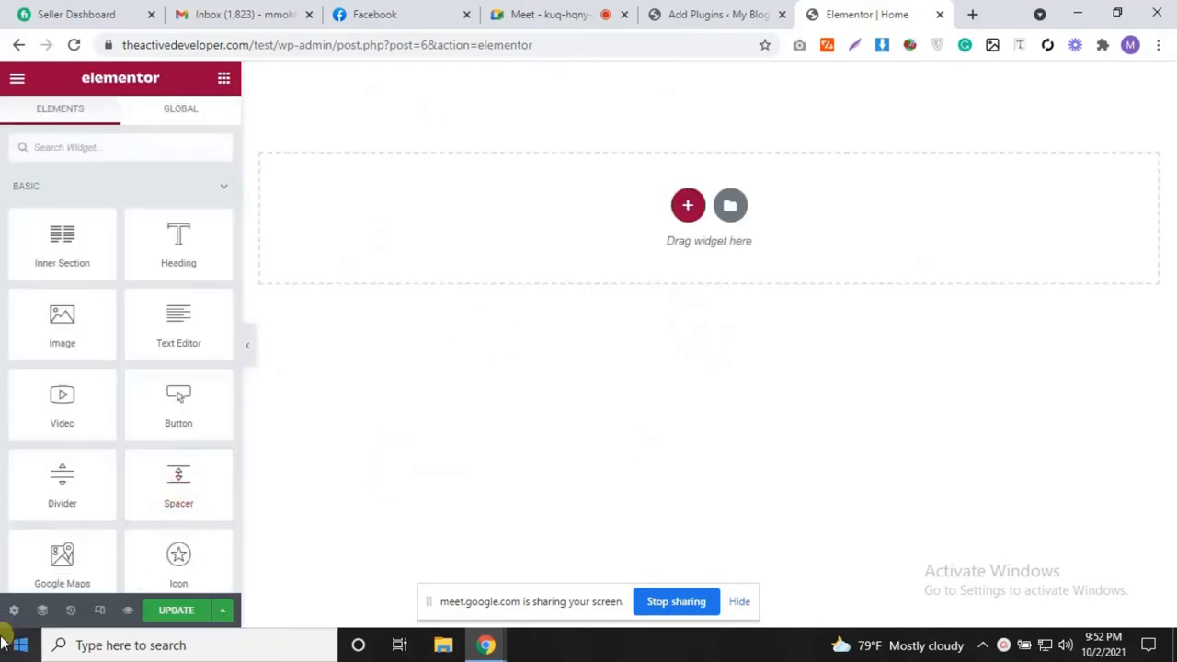
pyautogui.click(14, 611)
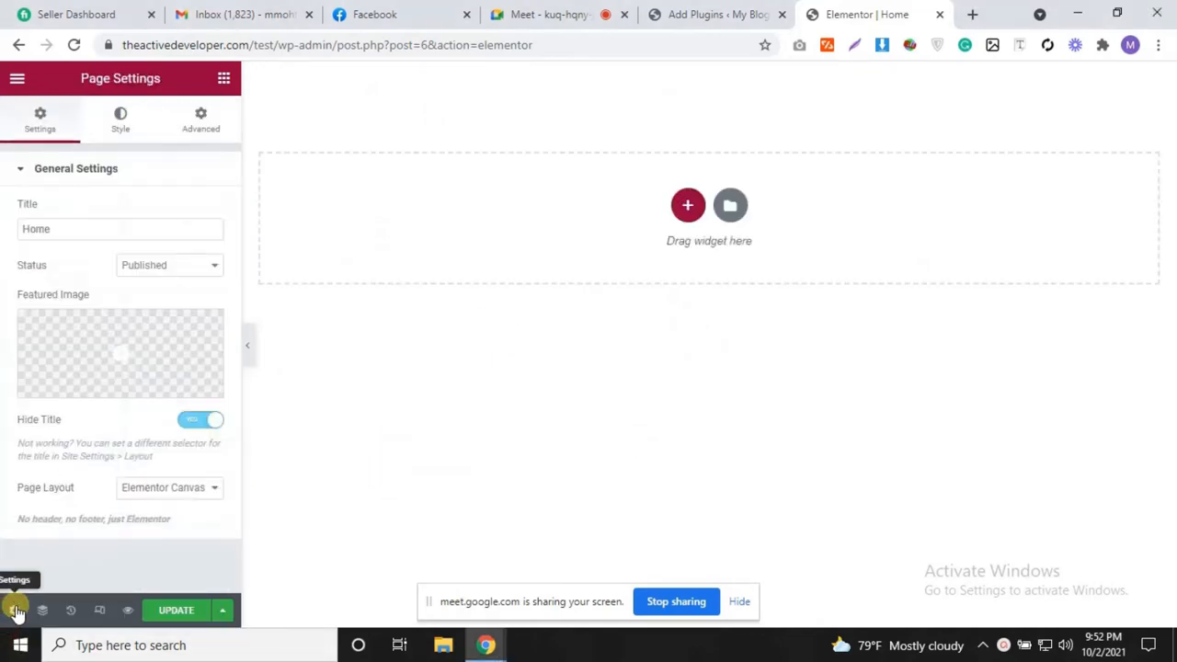
pyautogui.click(162, 481)
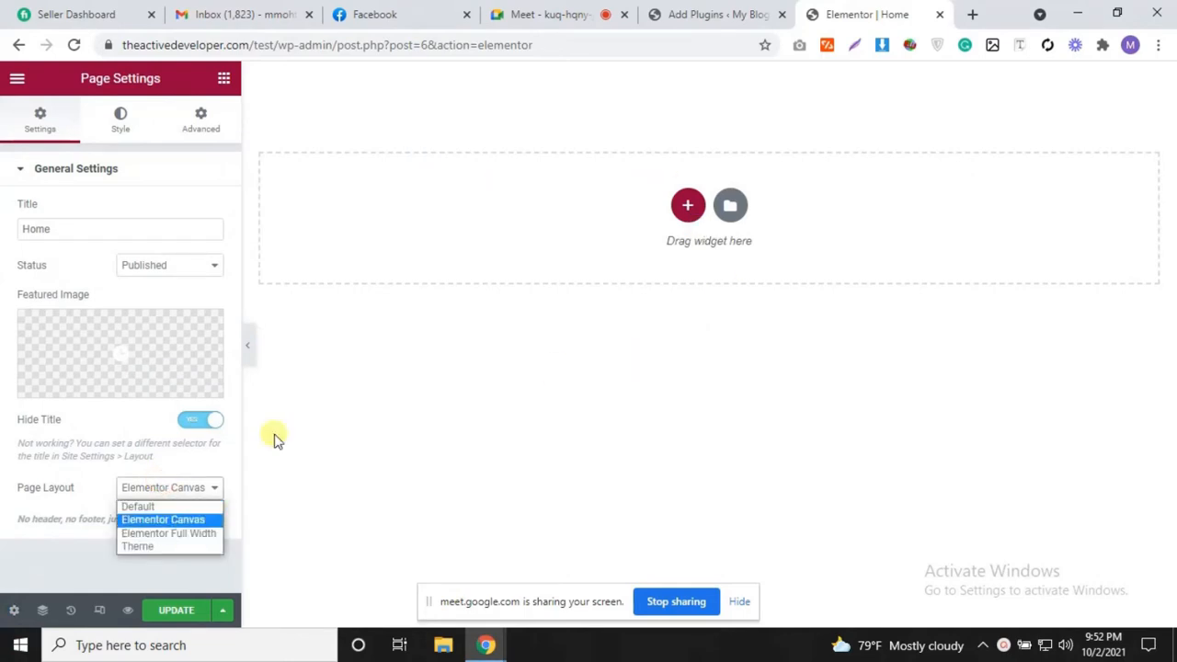
pyautogui.click(162, 520)
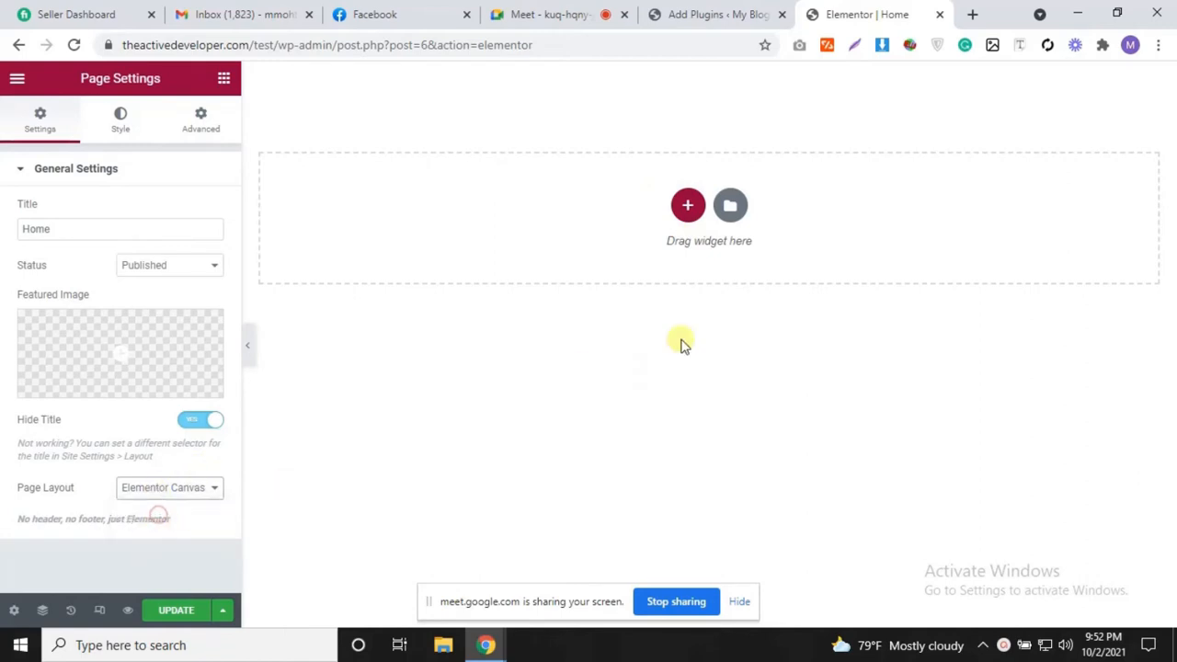
pyautogui.click(727, 377)
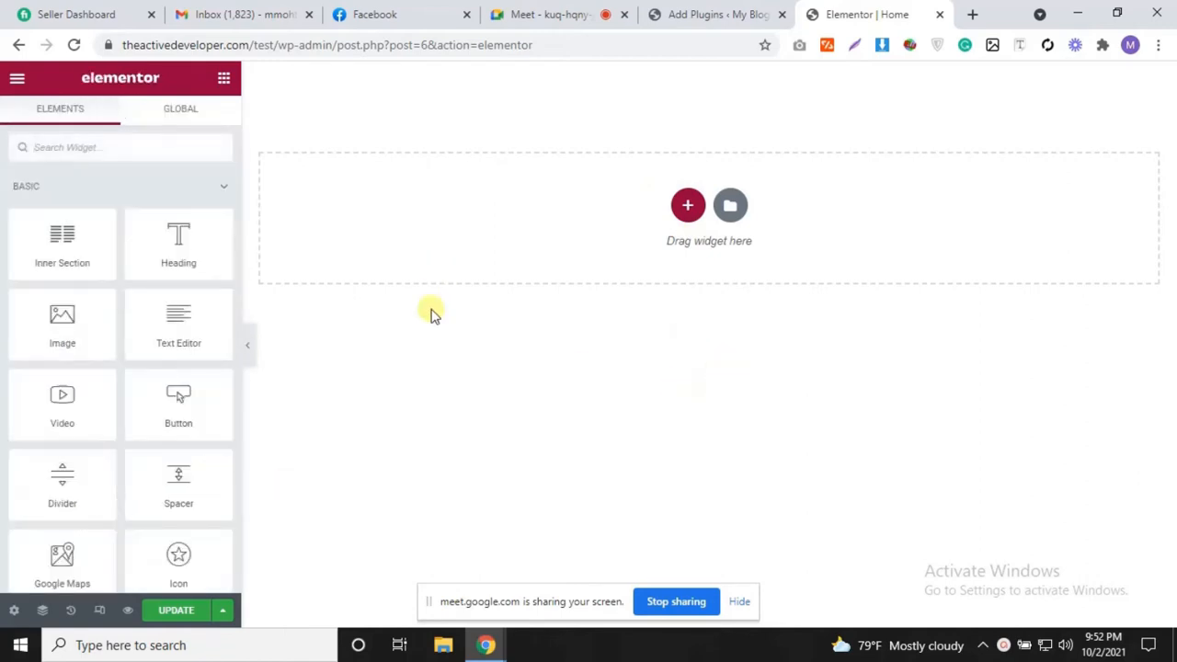
# Step: Add a single-column section to the page and duplicate its column
pyautogui.click(688, 204)
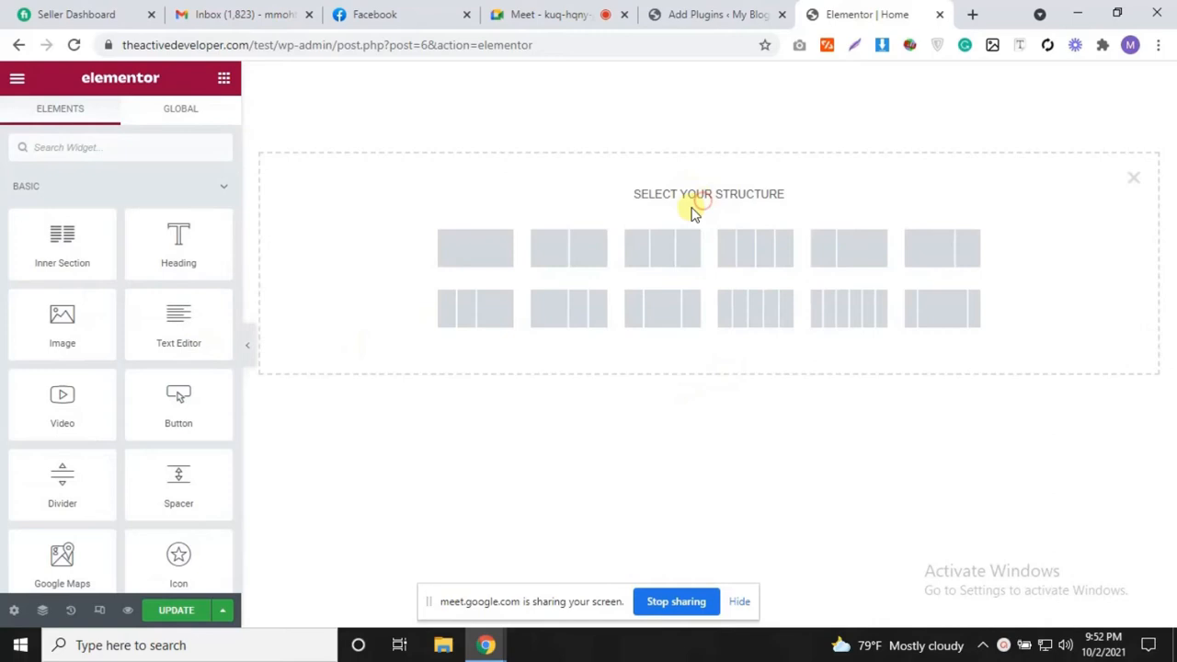
pyautogui.click(485, 257)
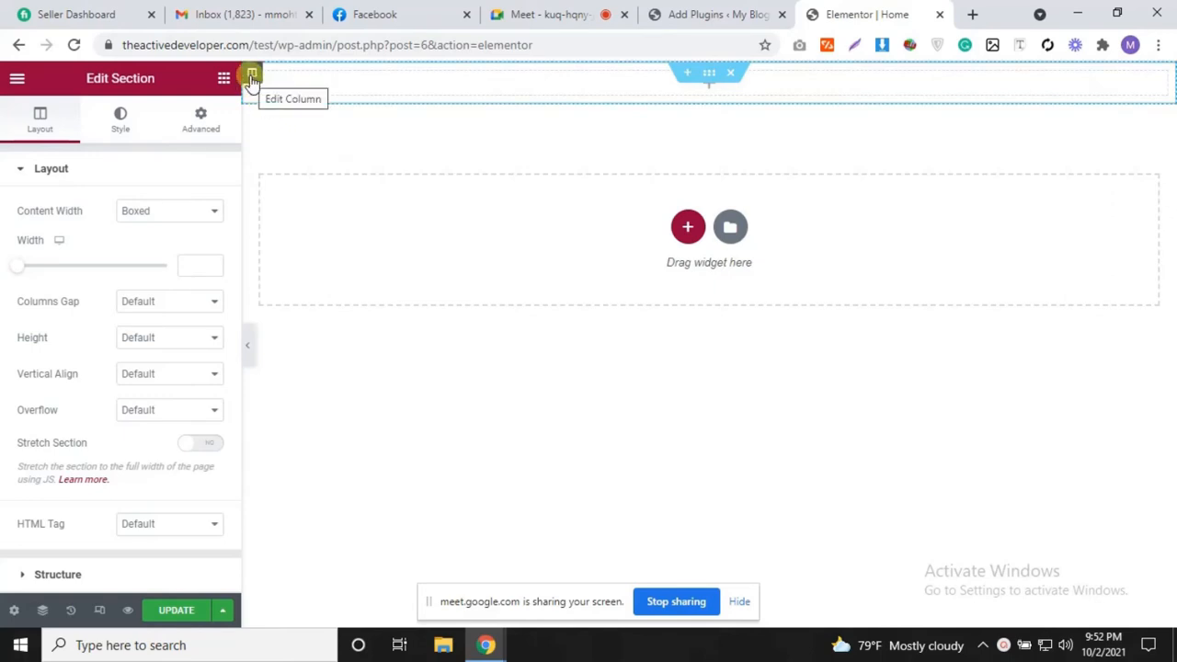
pyautogui.click(252, 78)
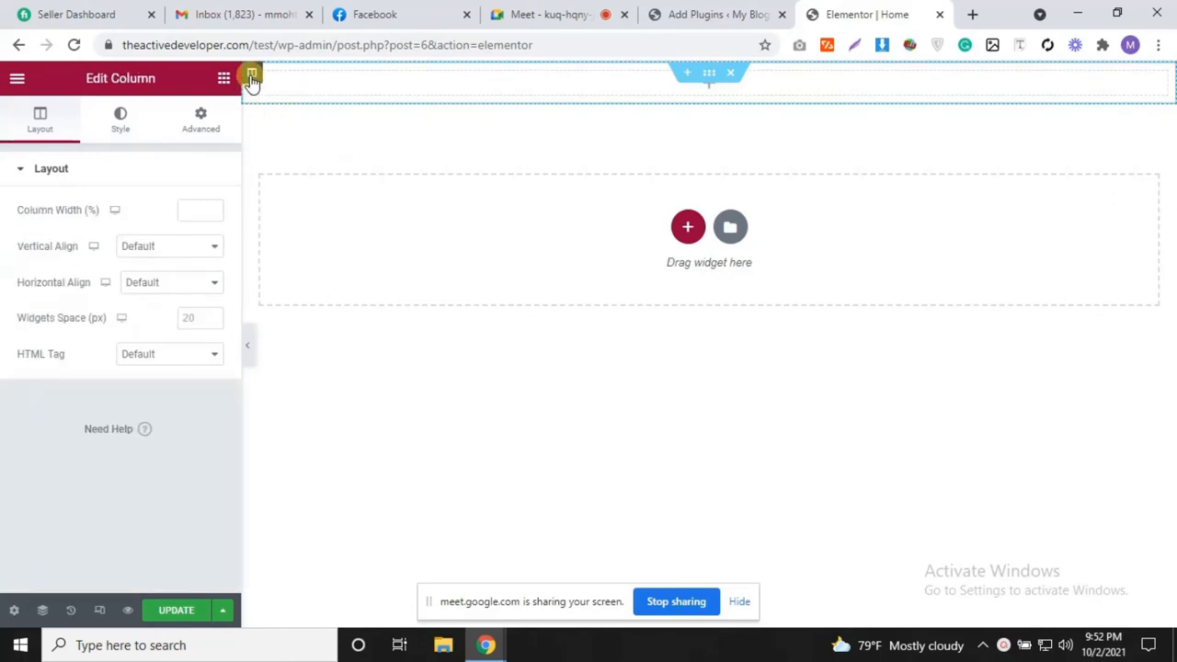
pyautogui.rightClick(252, 79)
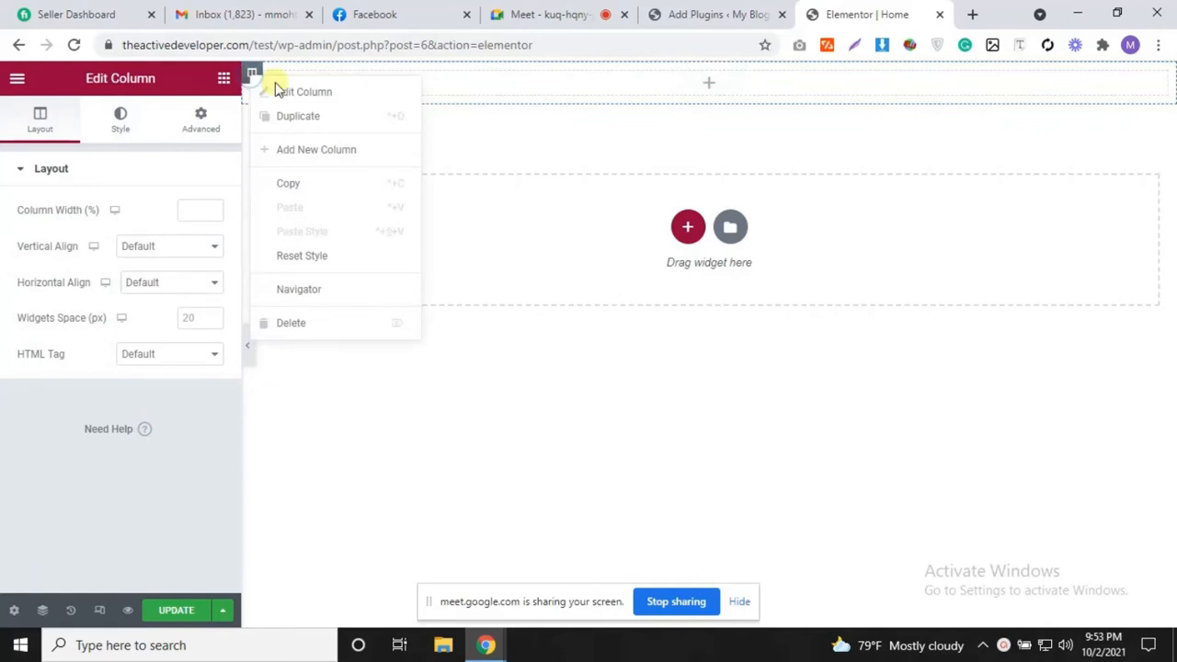
pyautogui.click(335, 129)
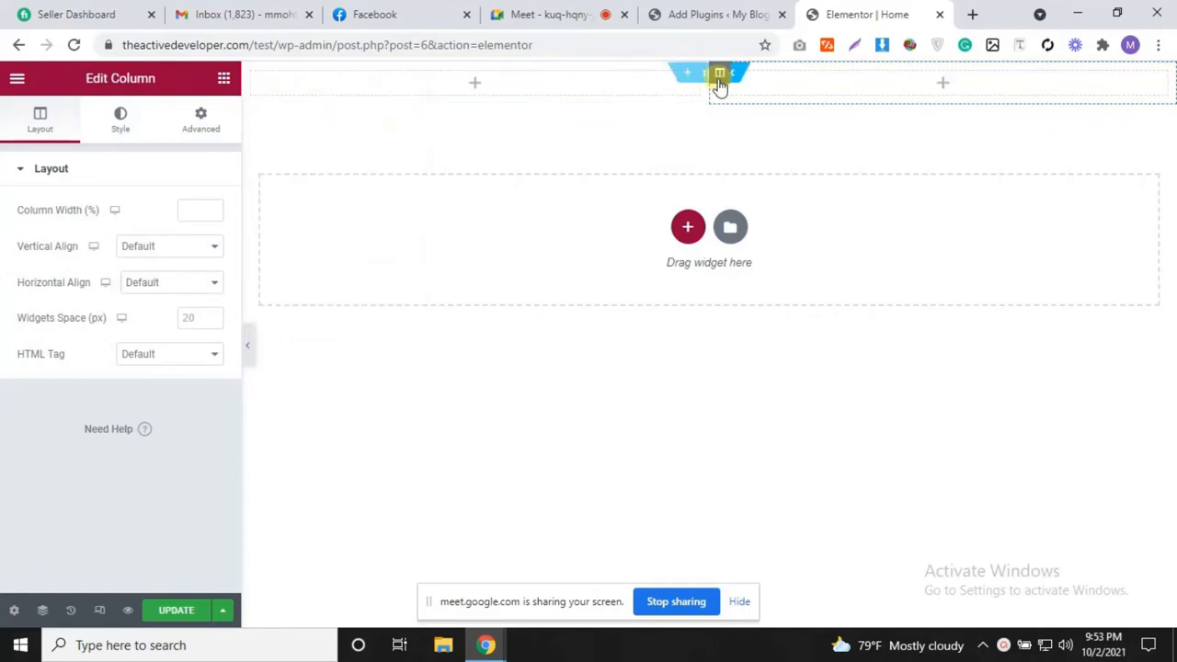
# Step: Add a second section with two equal columns and duplicate its first column three times
pyautogui.click(686, 230)
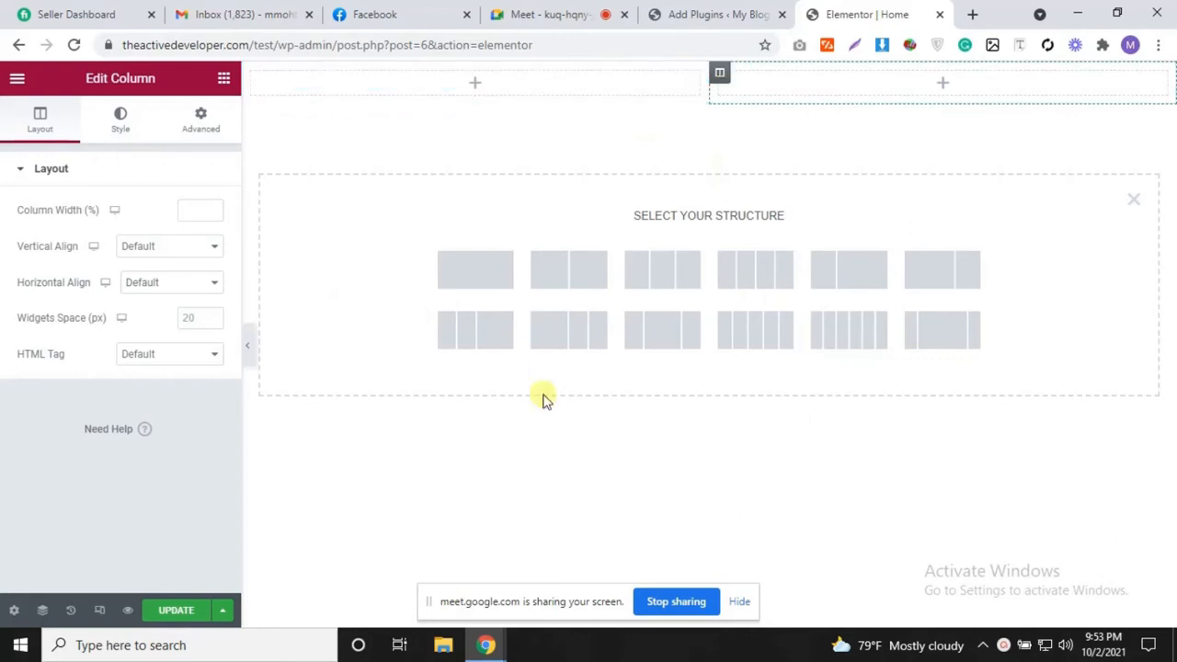
pyautogui.click(578, 257)
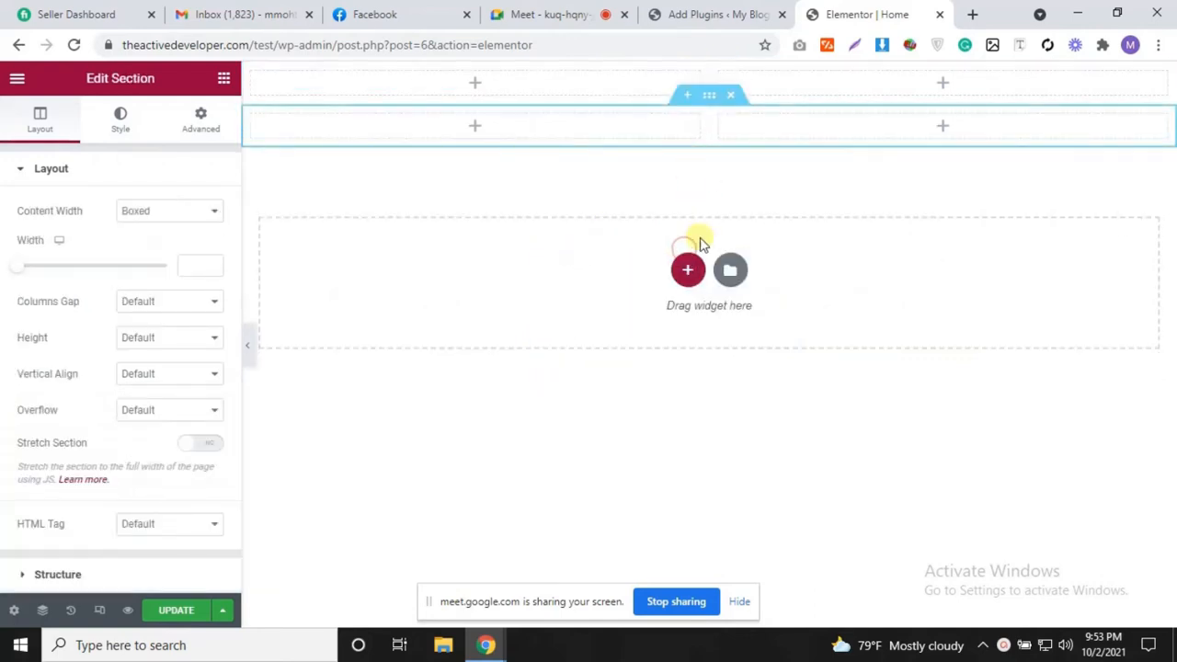
pyautogui.rightClick(255, 116)
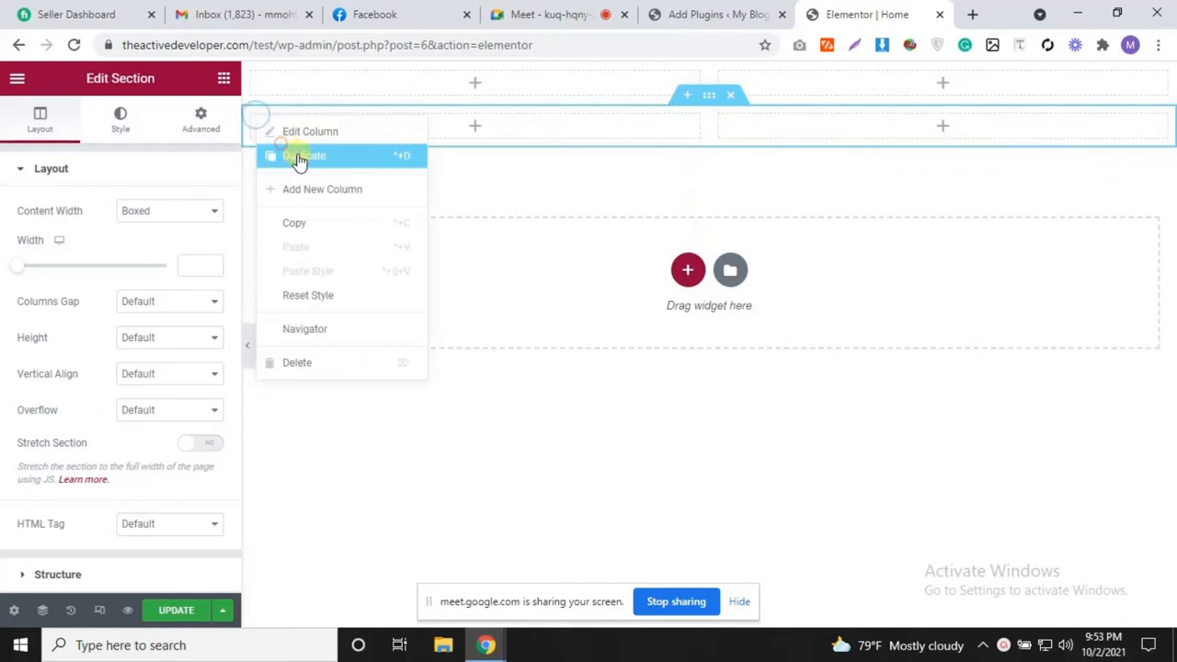
pyautogui.click(299, 158)
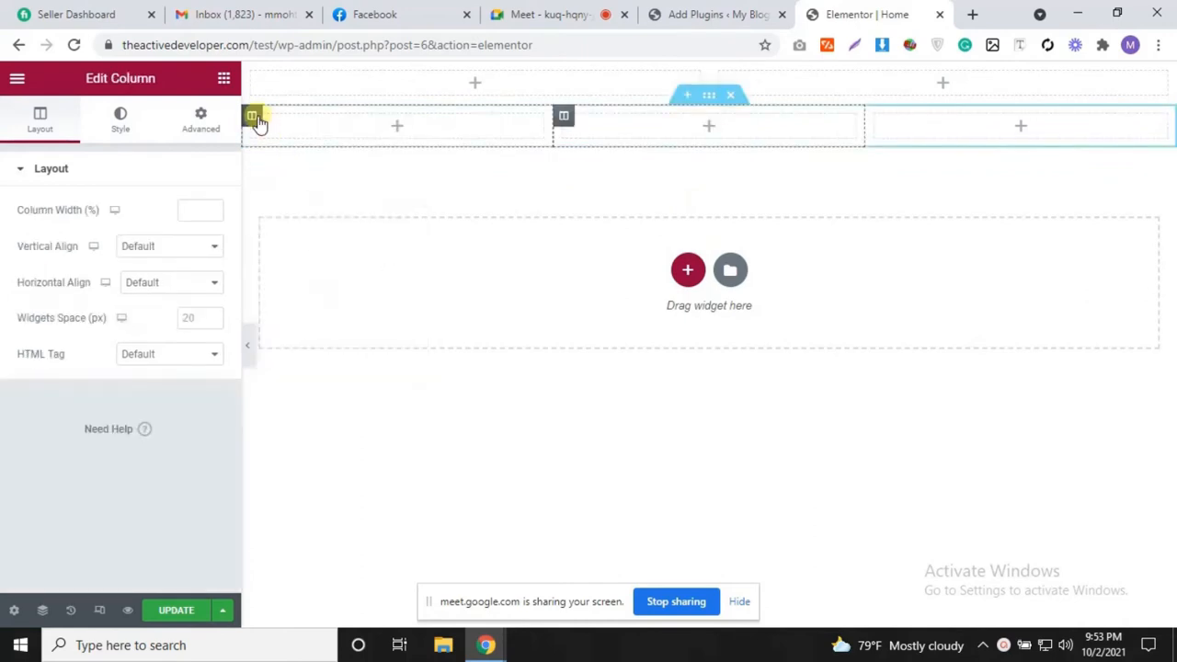
pyautogui.rightClick(256, 116)
pyautogui.click(282, 168)
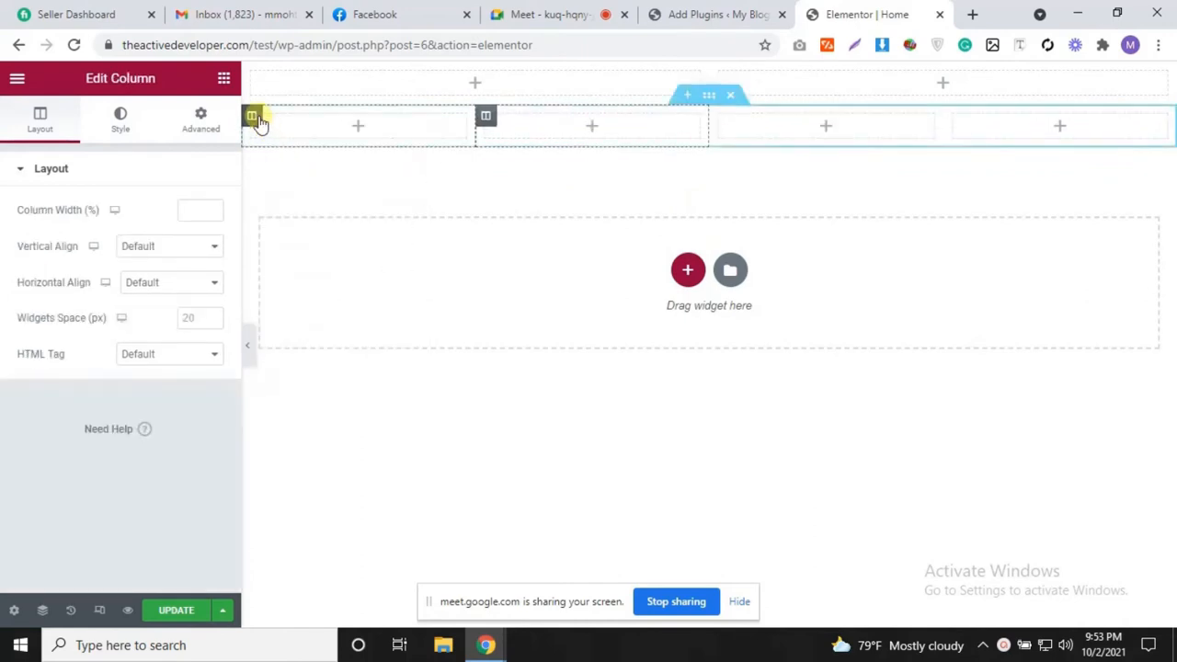
pyautogui.rightClick(257, 116)
pyautogui.click(287, 163)
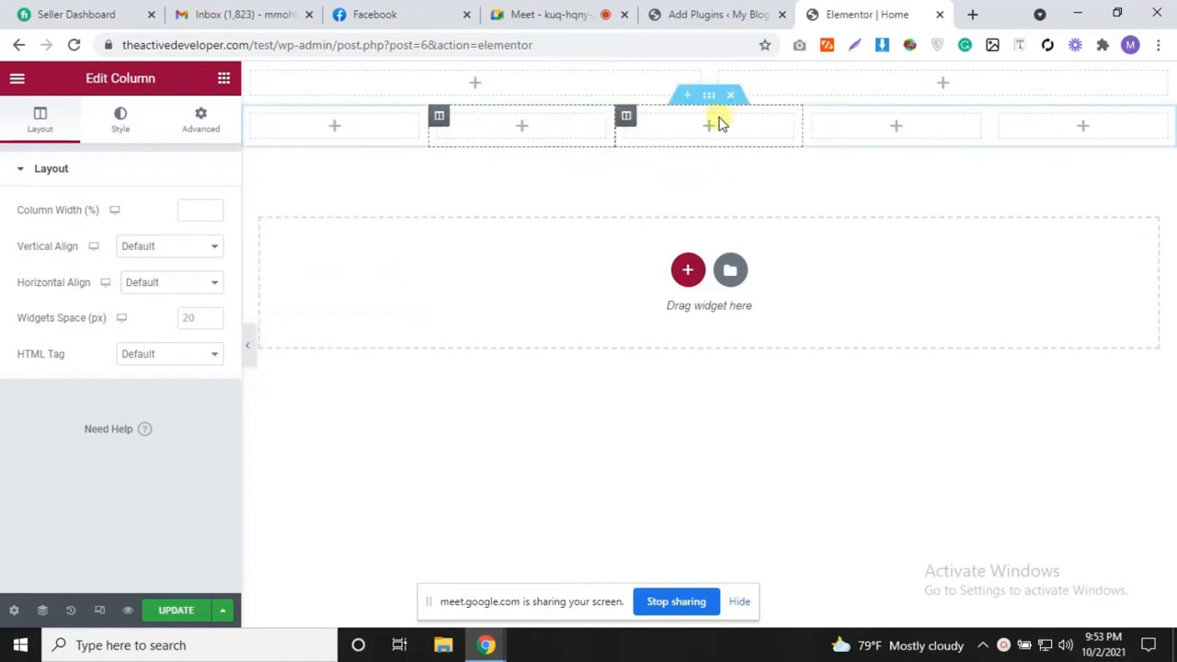
# Step: Delete both sections from the page
pyautogui.click(734, 95)
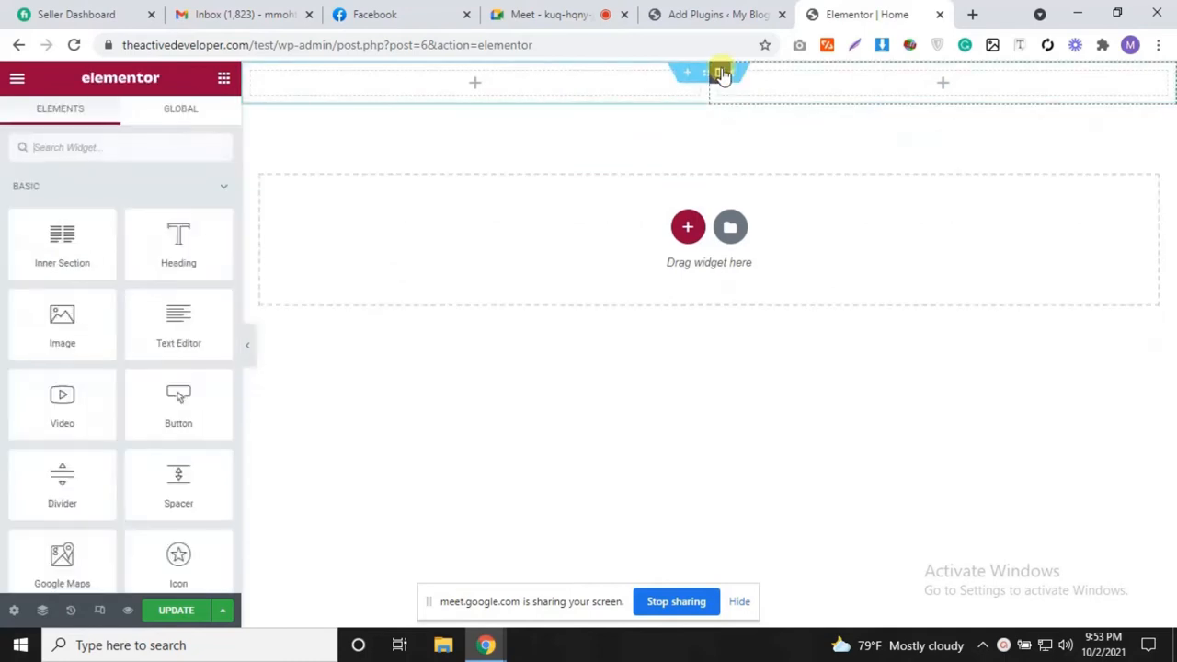
pyautogui.click(738, 81)
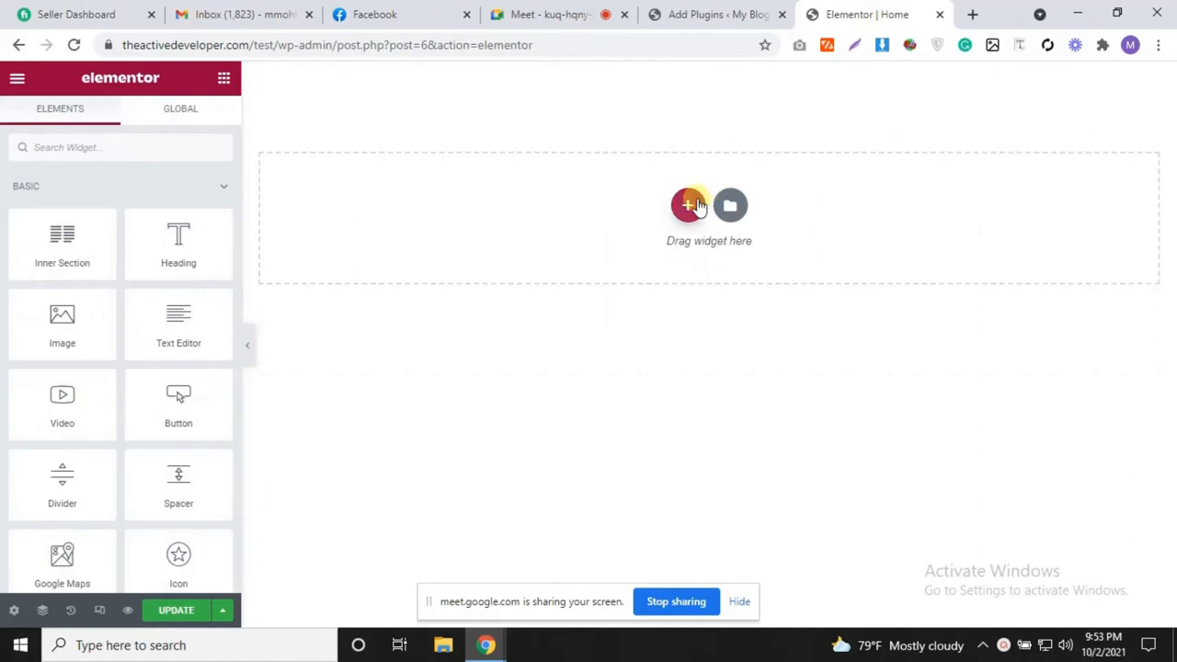
# Step: Add a new single-column section to the empty page and open the widget list for its column
pyautogui.click(688, 204)
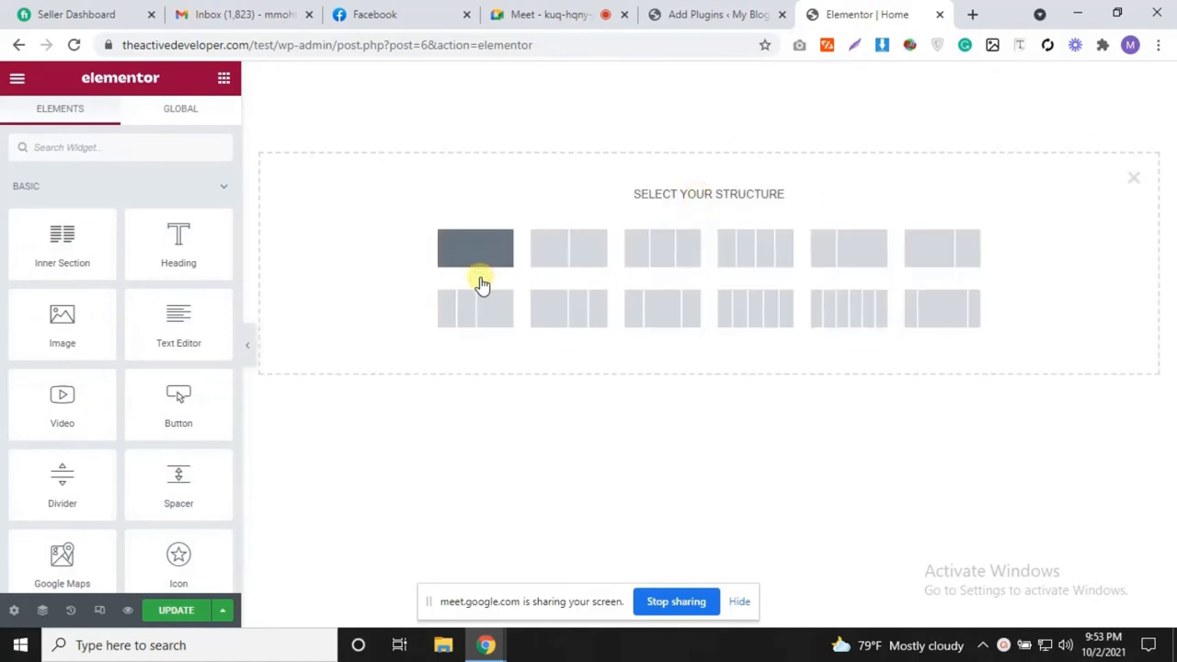
pyautogui.click(475, 249)
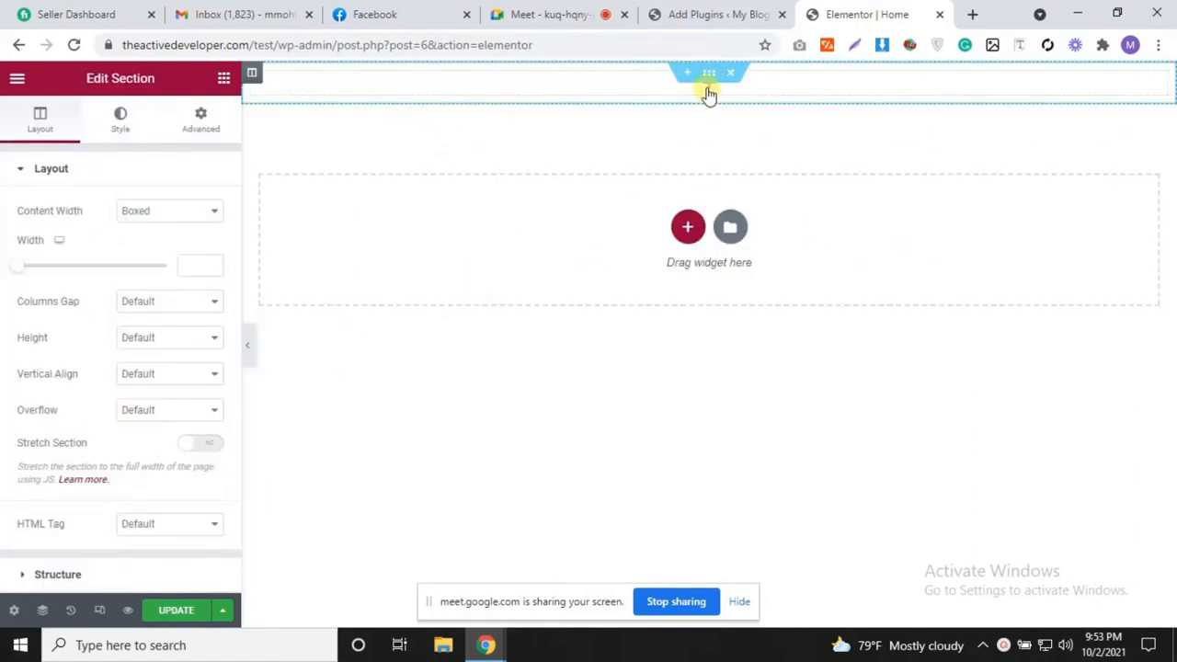
pyautogui.click(707, 91)
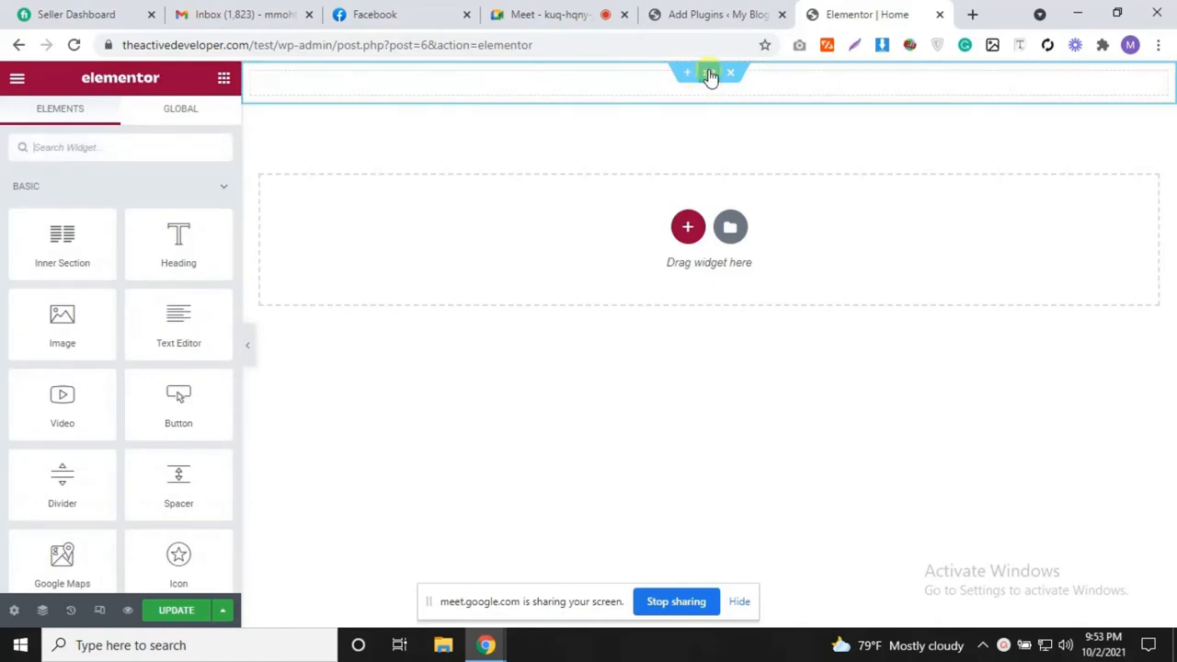
# Step: Open the section's layout settings, check the content width options, and set the Columns Gap to No Gap
pyautogui.click(710, 75)
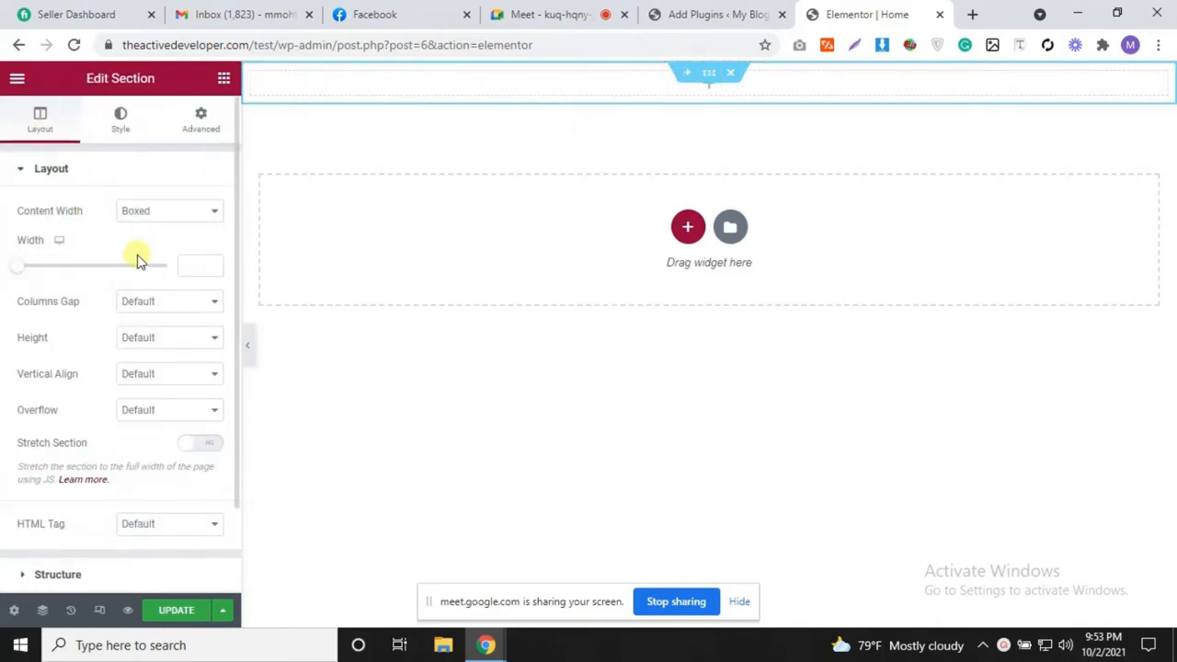
pyautogui.click(152, 212)
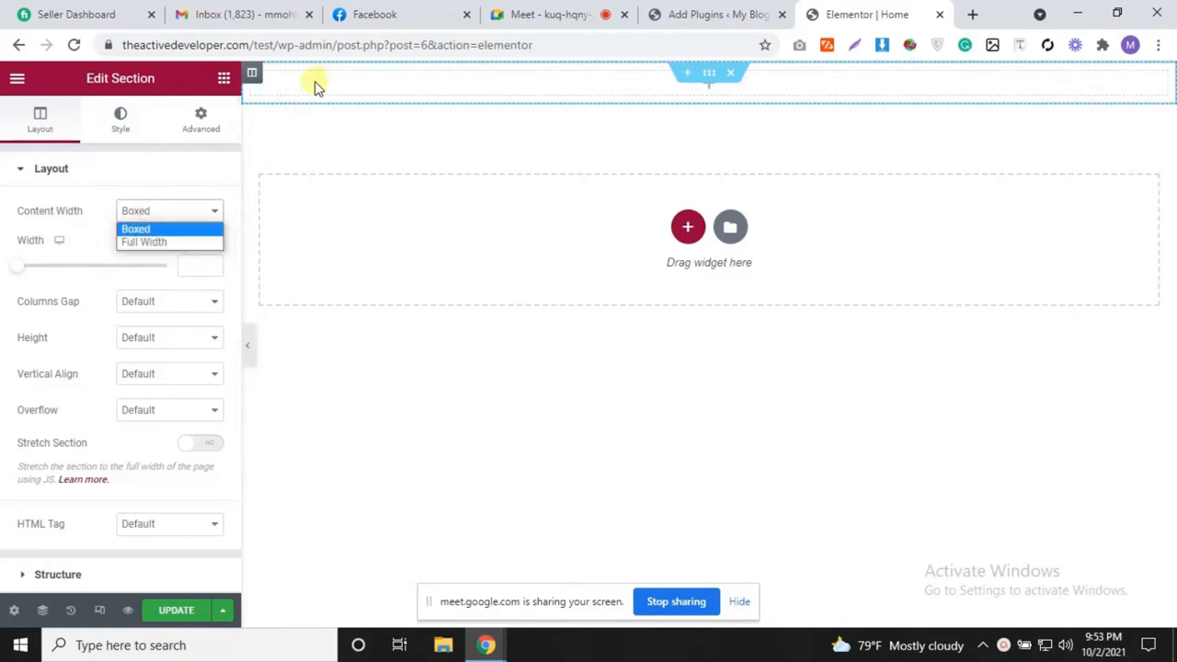
pyautogui.click(418, 202)
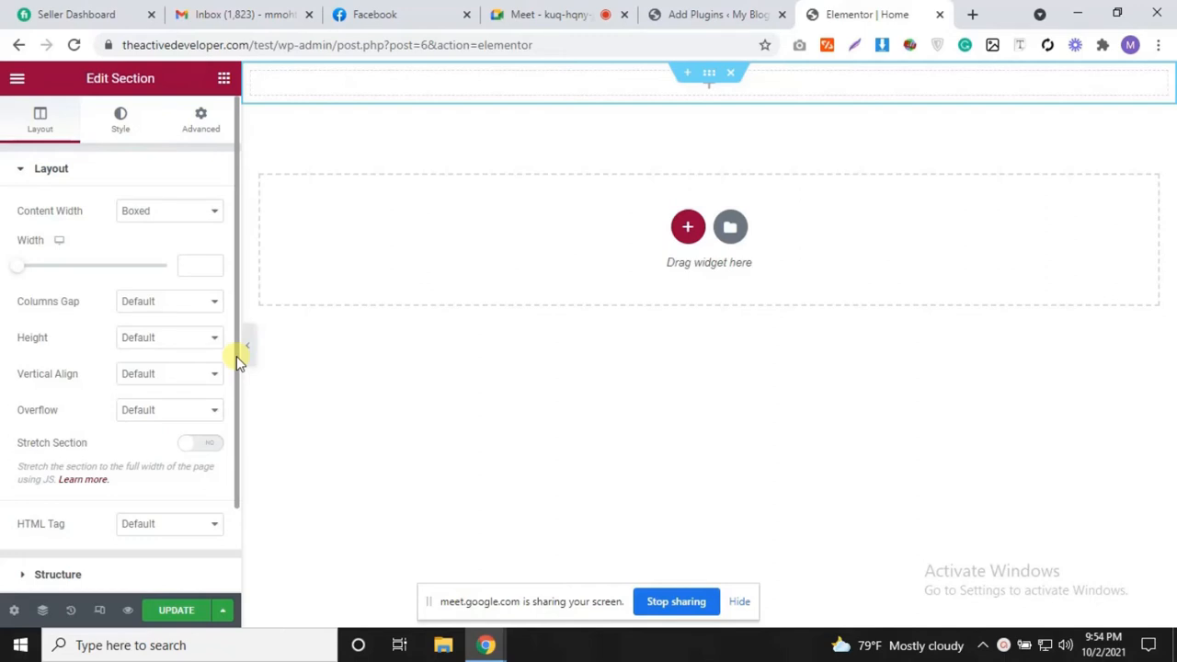
pyautogui.click(192, 306)
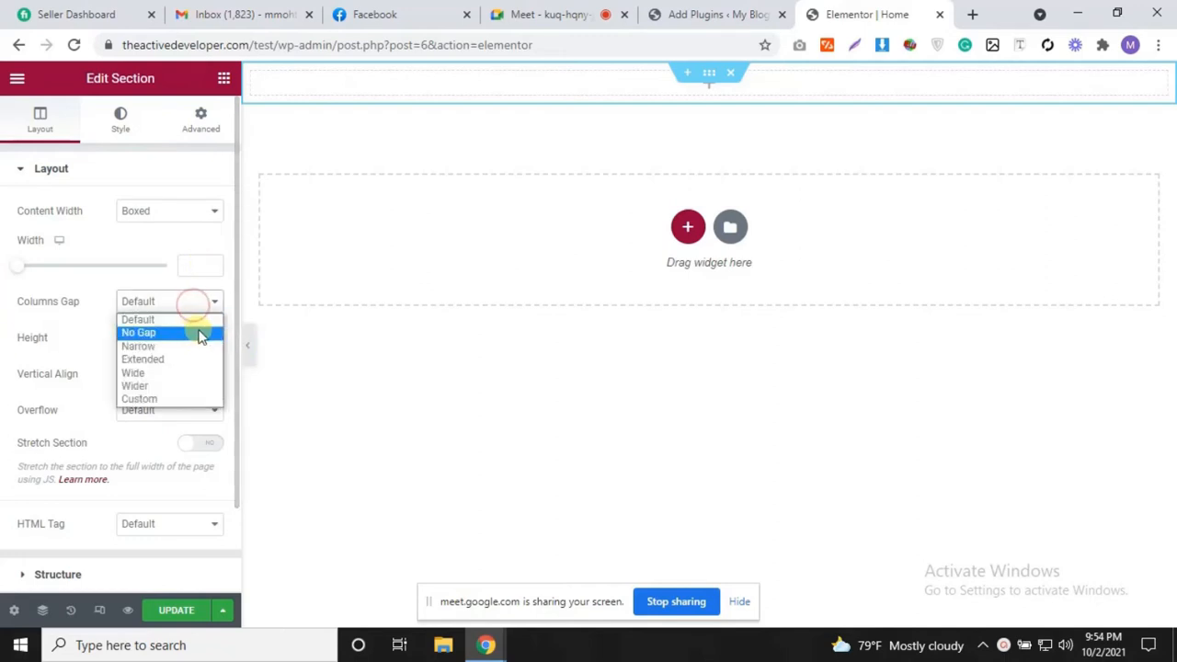
pyautogui.click(203, 333)
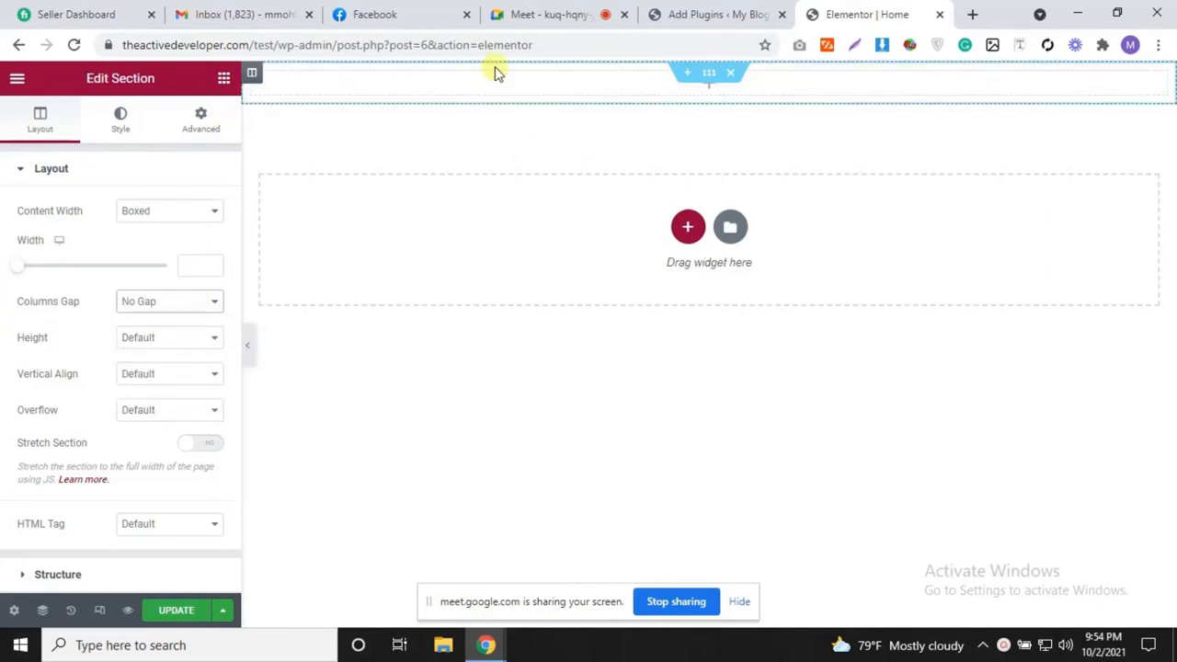
# Step: Try the Fit To Screen height on the section and return its height to Default
pyautogui.click(177, 346)
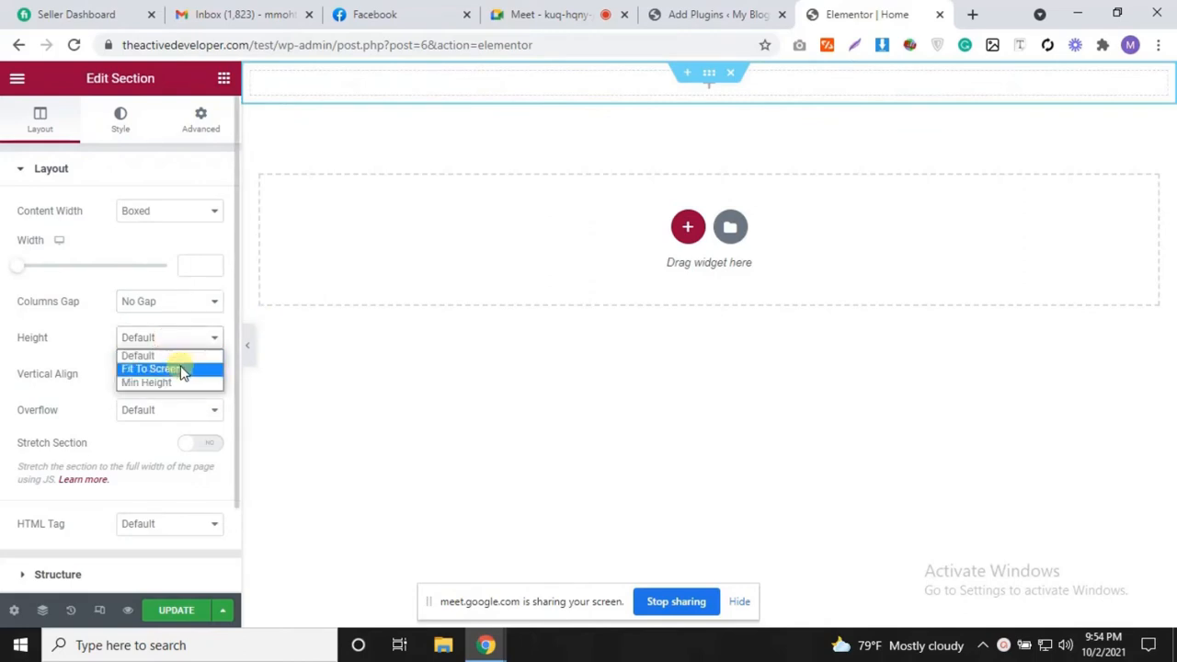
pyautogui.click(182, 369)
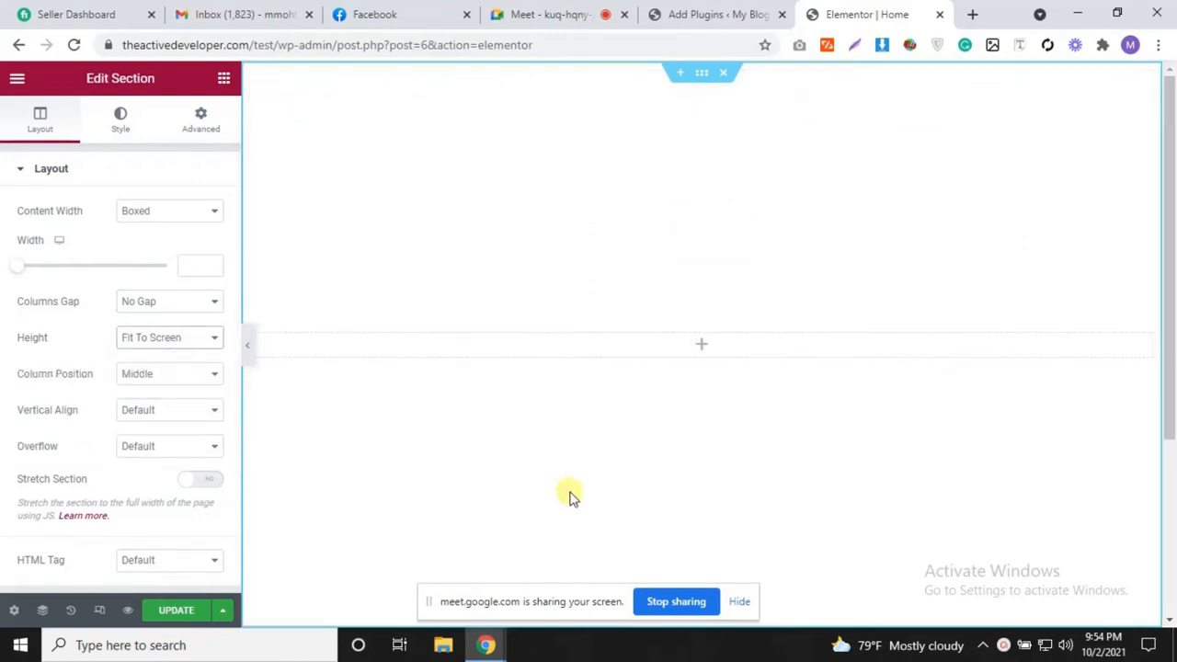
pyautogui.click(701, 73)
pyautogui.click(161, 342)
pyautogui.click(164, 355)
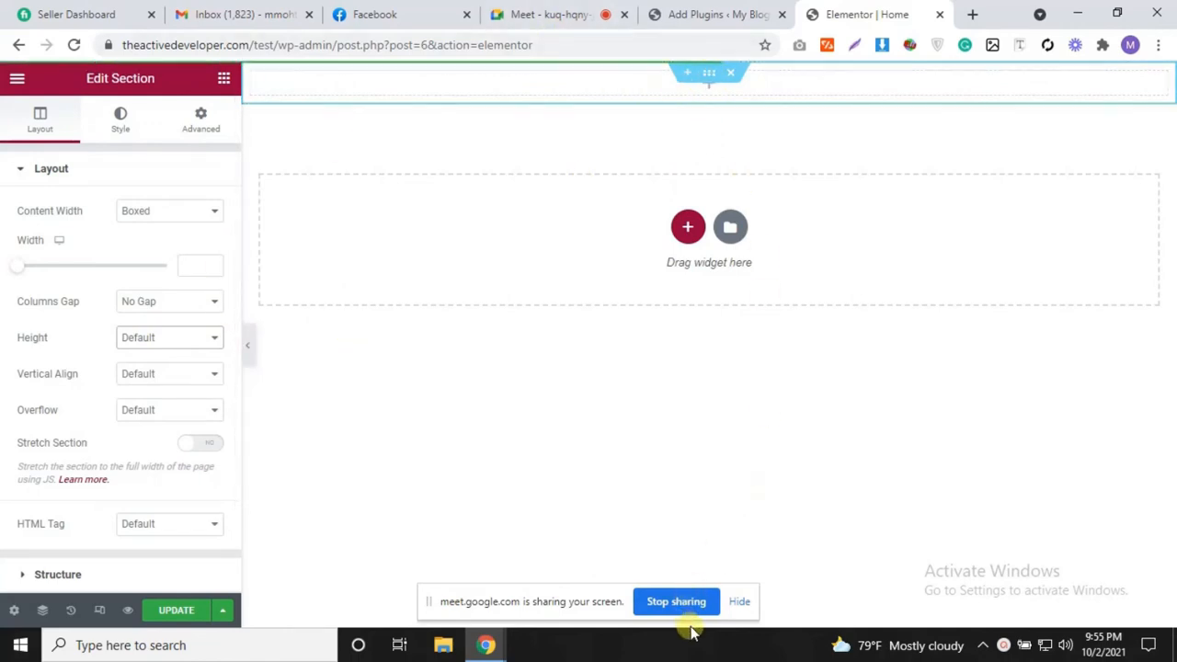
# Step: Outline two tall areas of the page with red rectangles on a screen capture and discard the capture
pyautogui.press('Print')
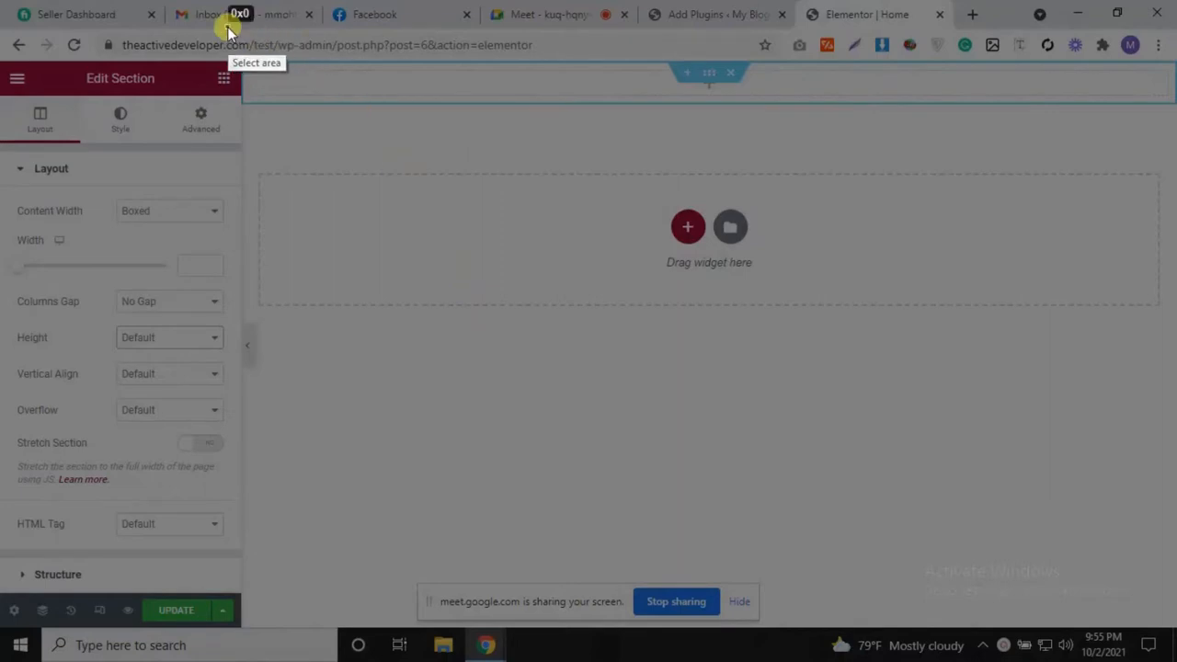
pyautogui.moveTo(228, 28)
pyautogui.mouseDown()
pyautogui.moveTo(1174, 639)
pyautogui.moveTo(1175, 628)
pyautogui.moveTo(1175, 644)
pyautogui.mouseUp()
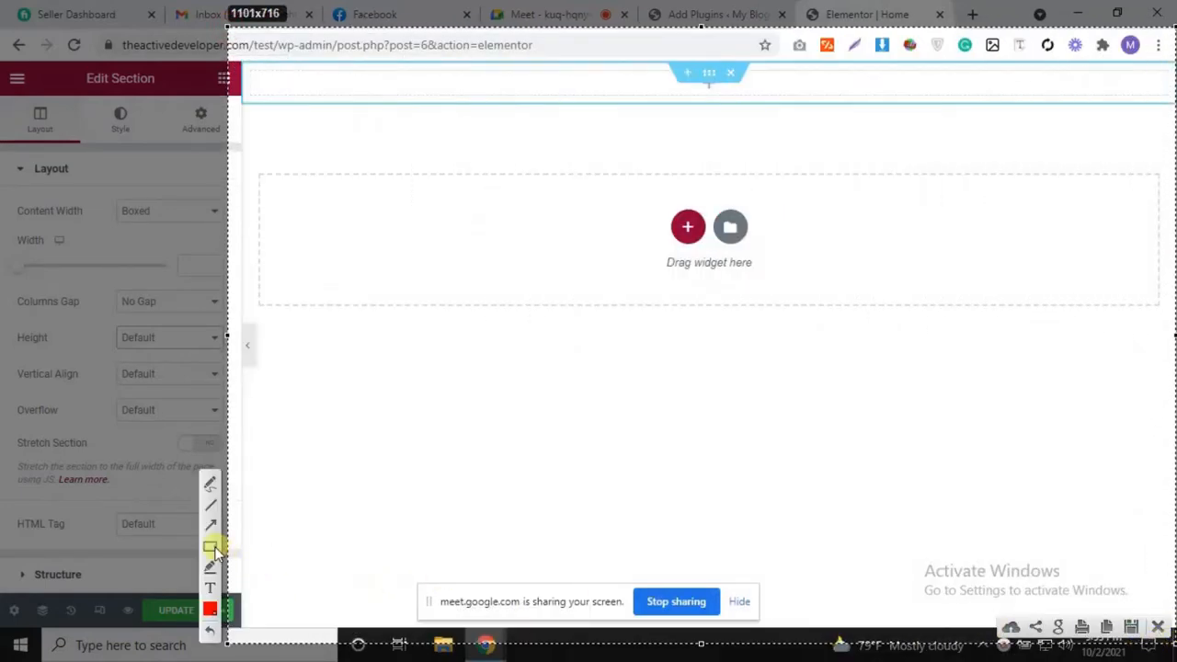
pyautogui.click(212, 548)
pyautogui.moveTo(436, 65); pyautogui.dragTo(512, 624)
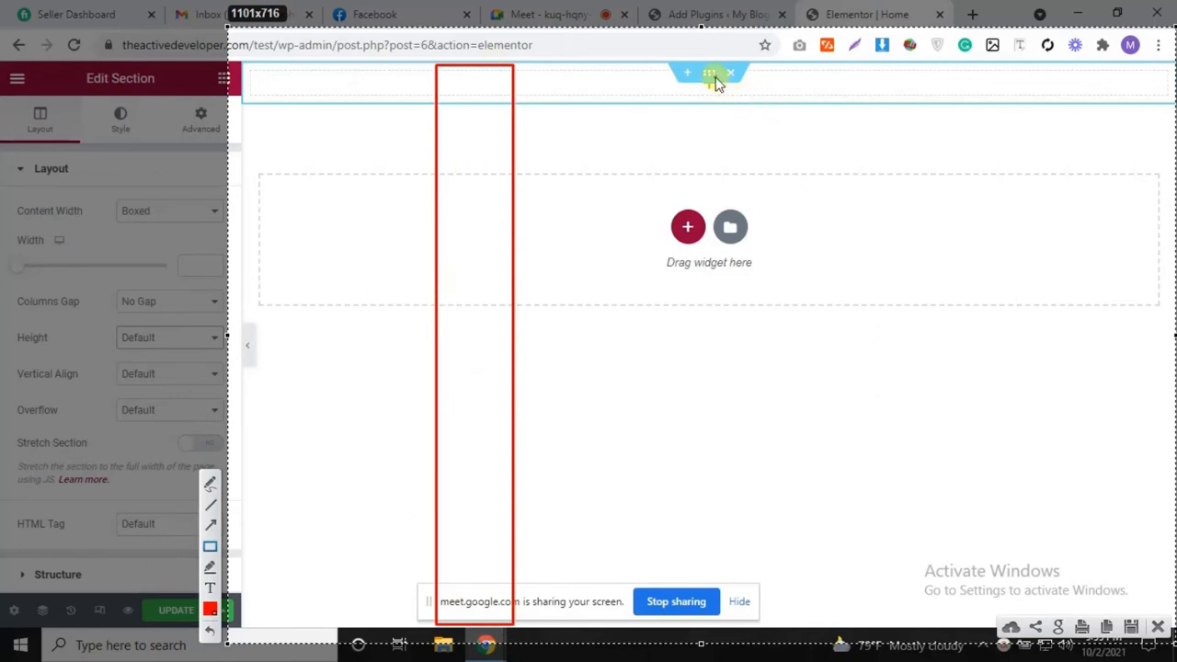
pyautogui.moveTo(707, 69); pyautogui.dragTo(815, 484)
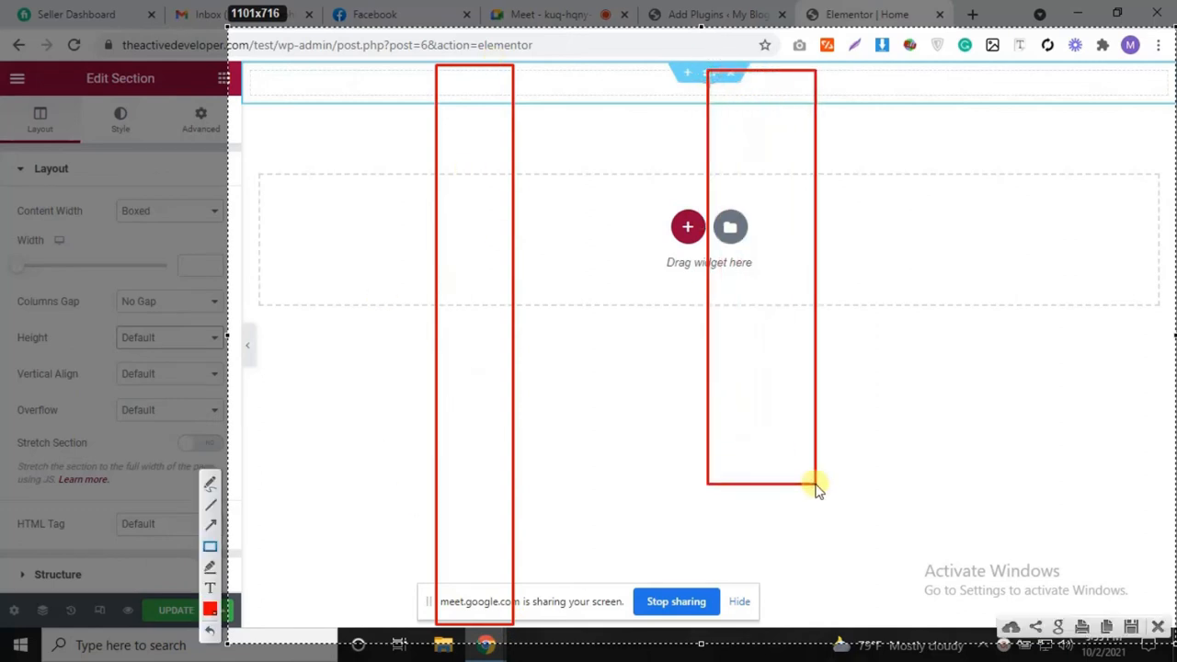
pyautogui.moveTo(605, 58); pyautogui.dragTo(606, 104)
pyautogui.press('Escape')
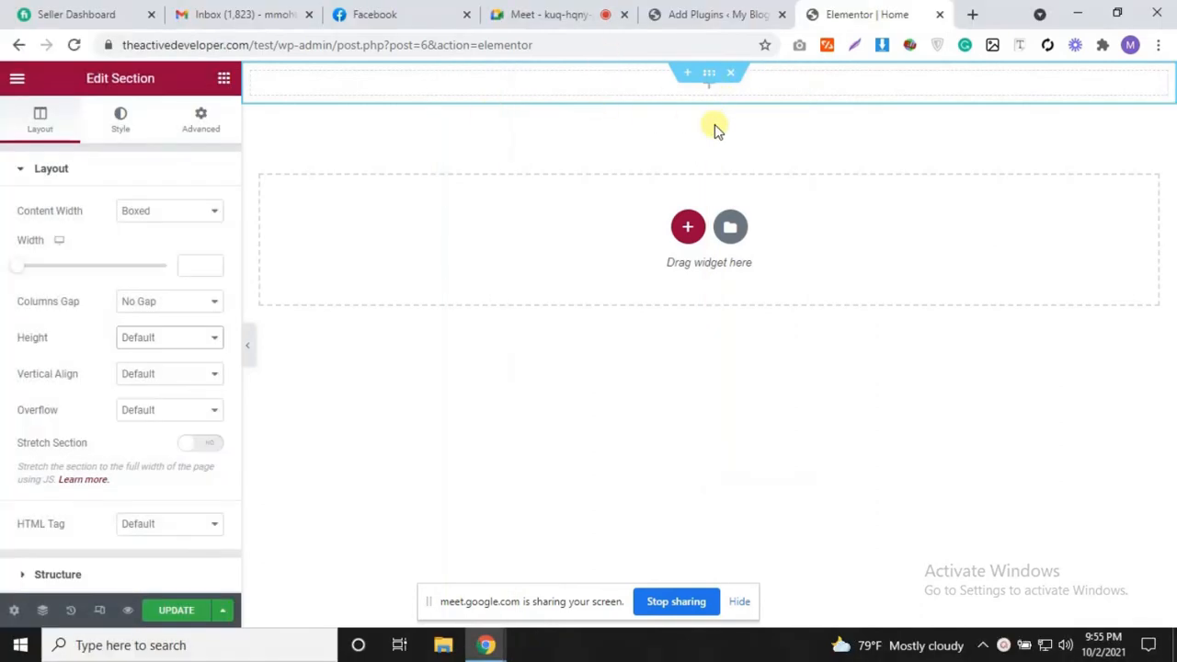
# Step: Switch the section's height to Min Height with a minimum height of 300 px
pyautogui.click(162, 348)
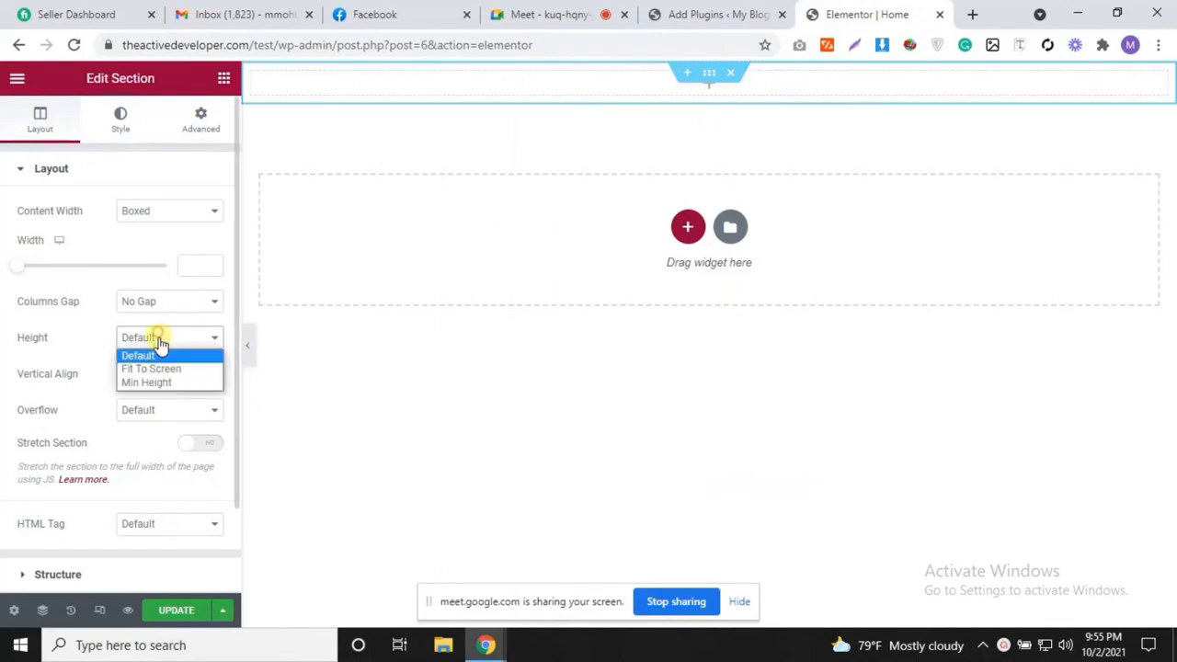
pyautogui.click(179, 387)
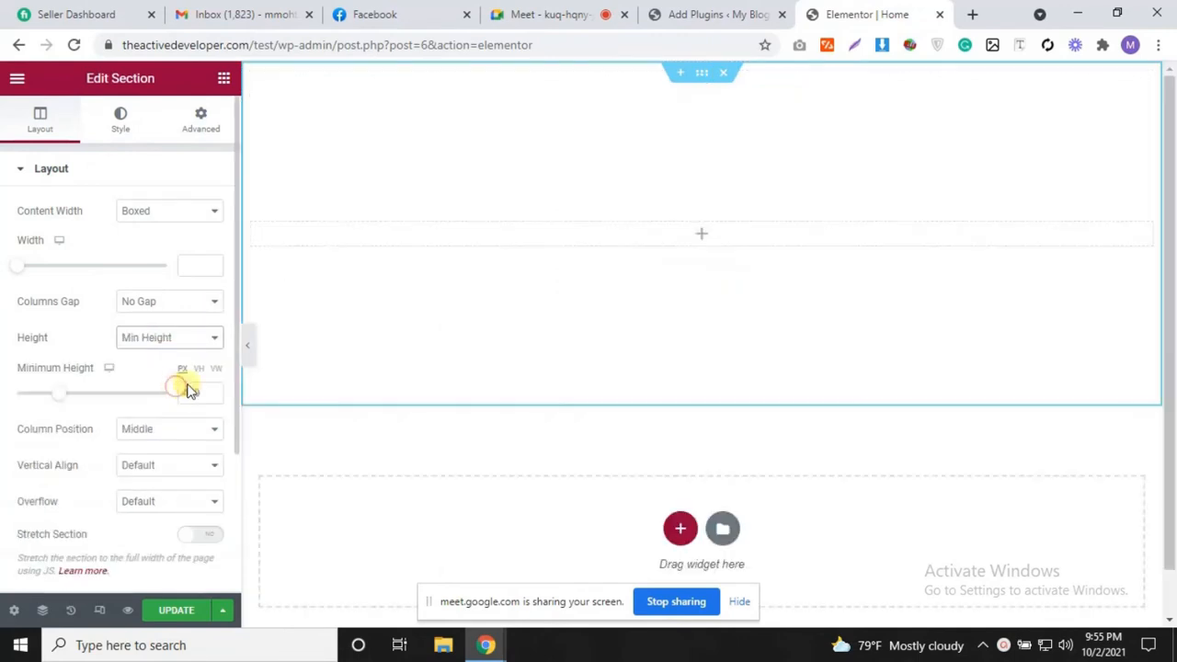
pyautogui.moveTo(190, 392); pyautogui.dragTo(179, 389)
pyautogui.write('300')
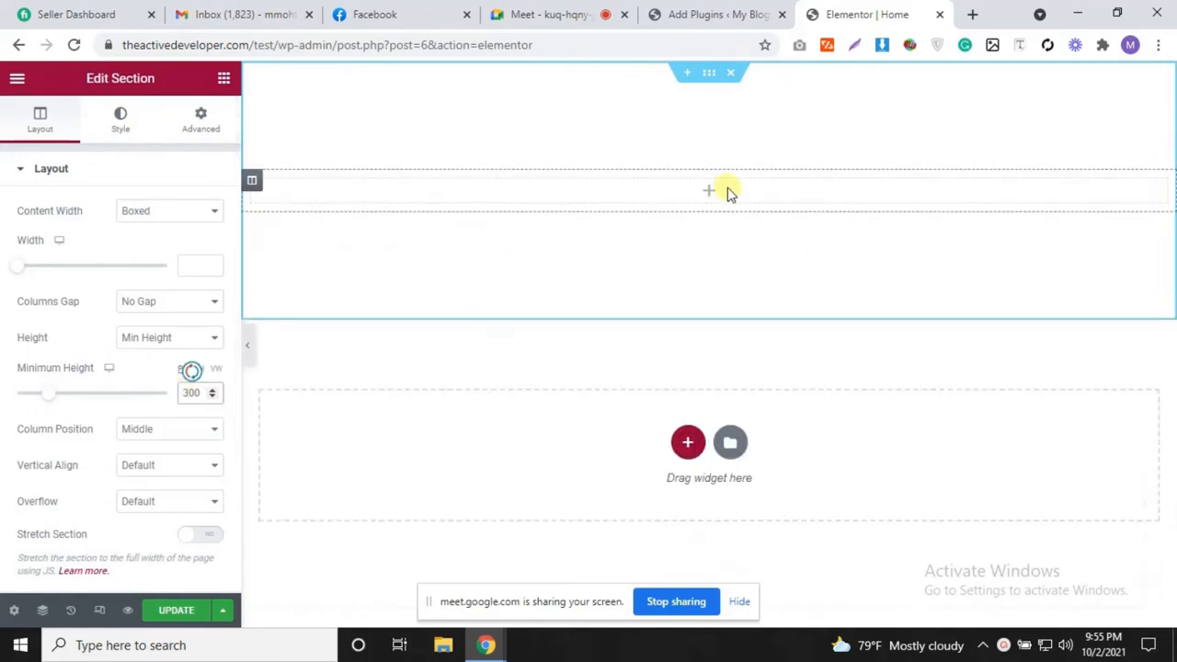
pyautogui.press('Escape')
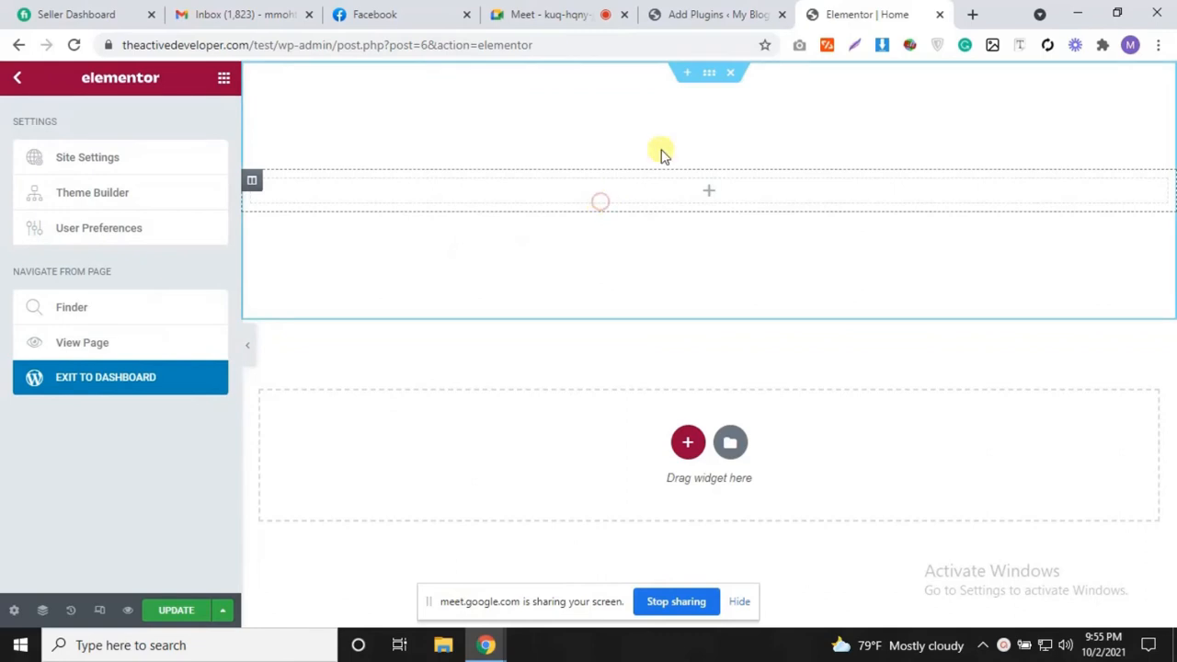
pyautogui.click(651, 198)
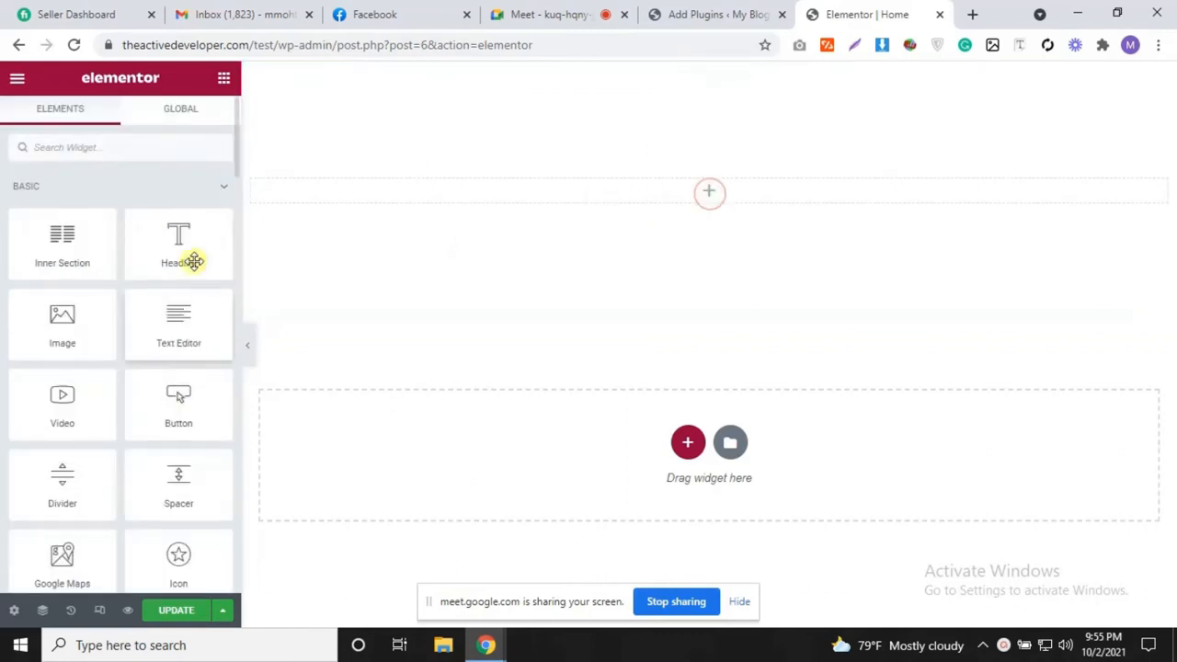
# Step: Reopen the section's layout settings, set its height to Fit To Screen, and hide the screen-sharing notice
pyautogui.click(703, 75)
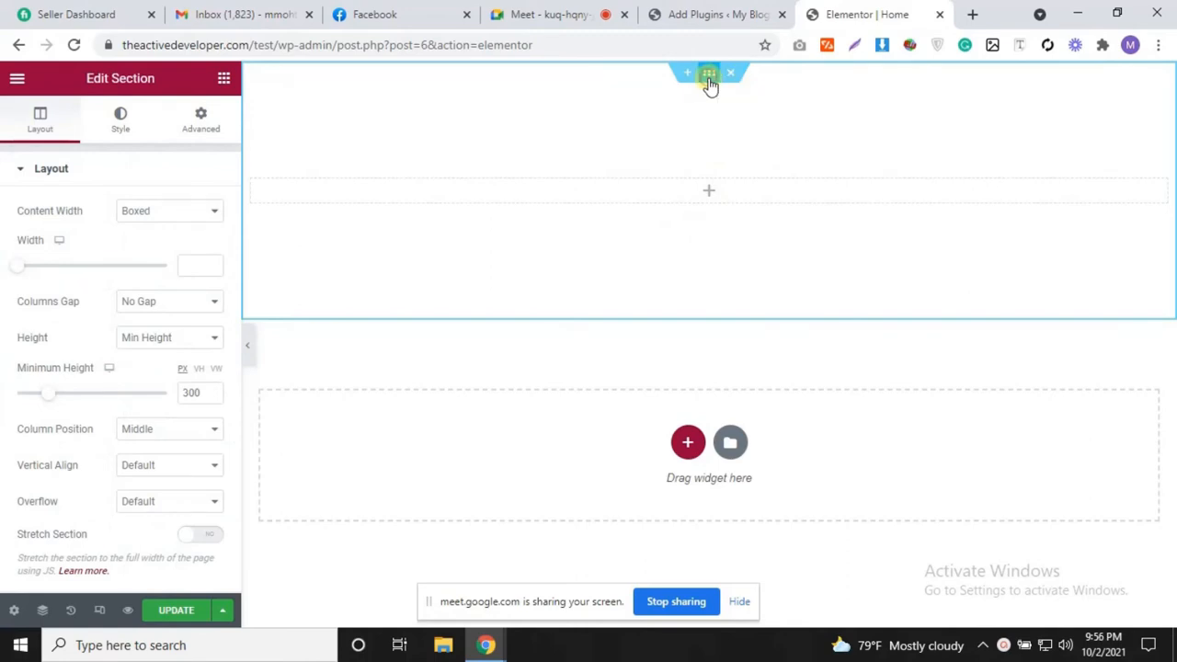
pyautogui.scroll(-2, 84, 381)
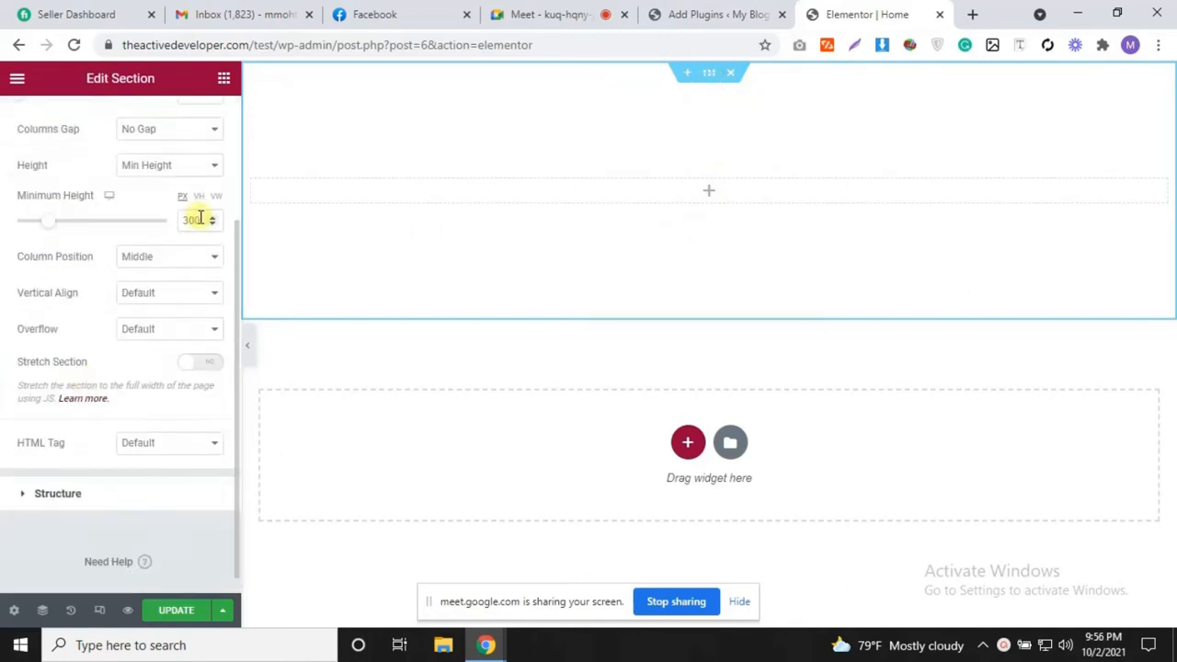
pyautogui.click(165, 165)
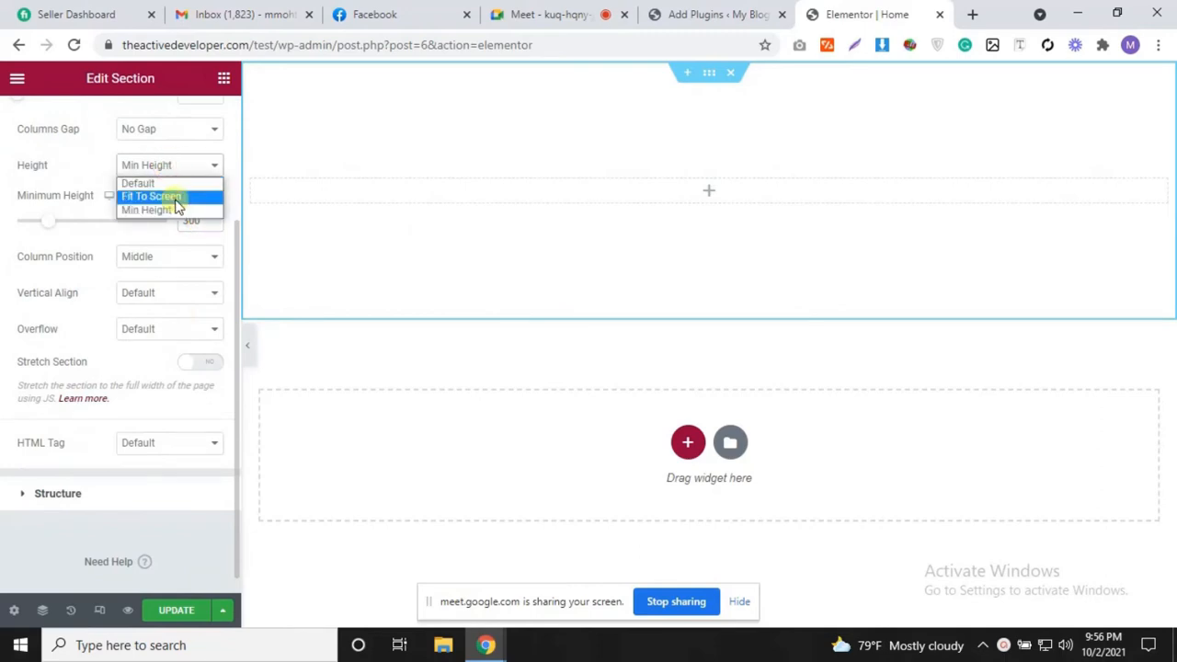
pyautogui.click(168, 194)
pyautogui.click(740, 602)
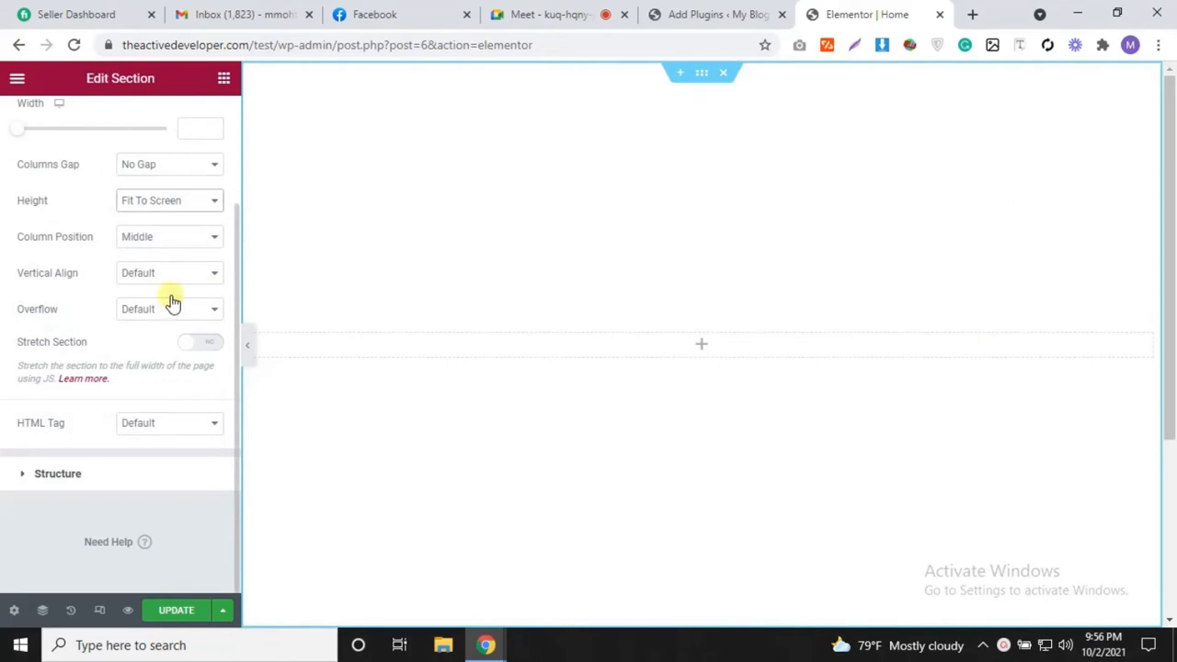
# Step: Try the Top and Bottom column positions in the section and return the column position to Middle
pyautogui.click(184, 247)
pyautogui.click(182, 247)
pyautogui.scroll(2, 180, 276)
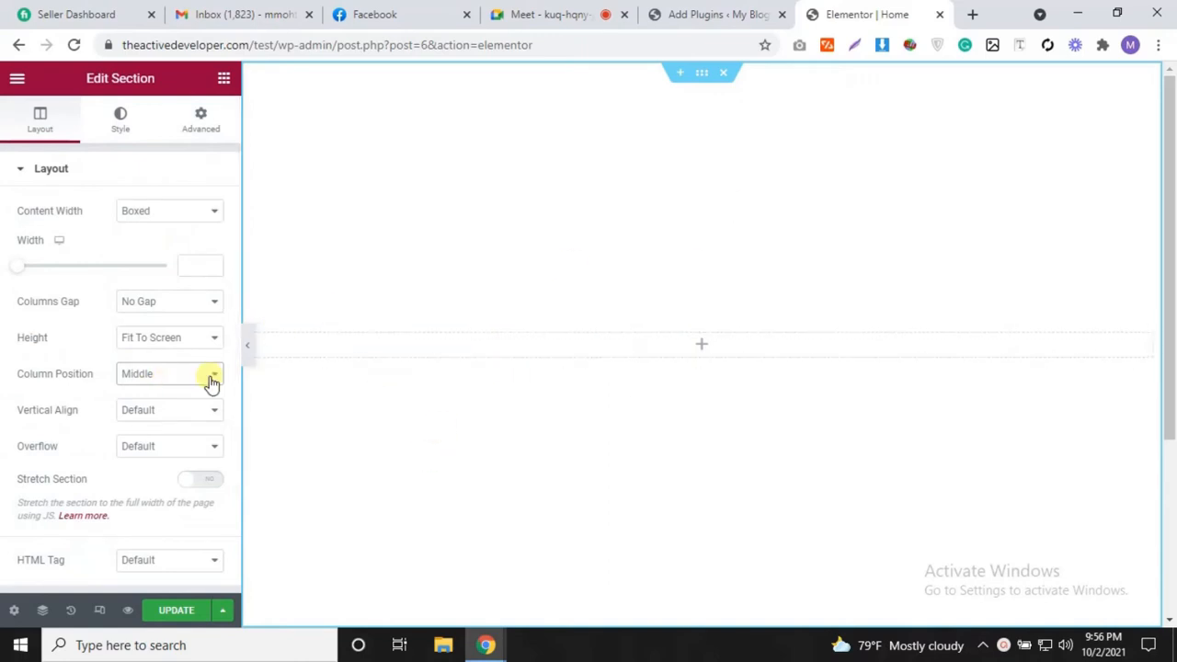
pyautogui.click(162, 379)
pyautogui.click(162, 408)
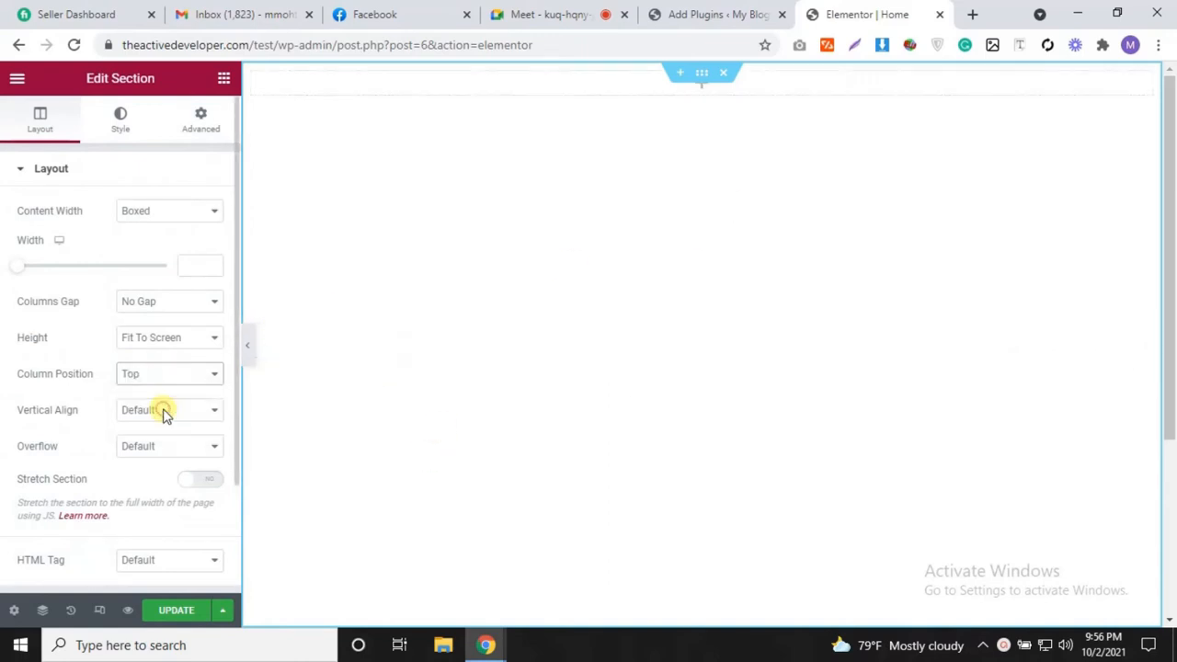
pyautogui.click(188, 377)
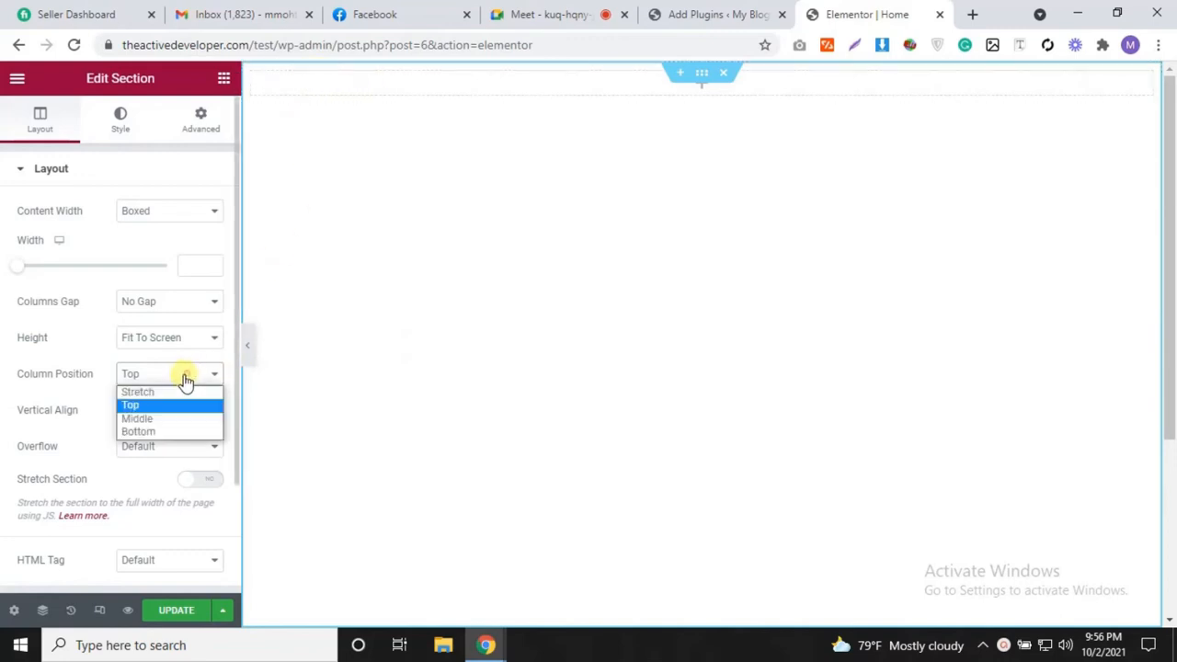
pyautogui.click(163, 431)
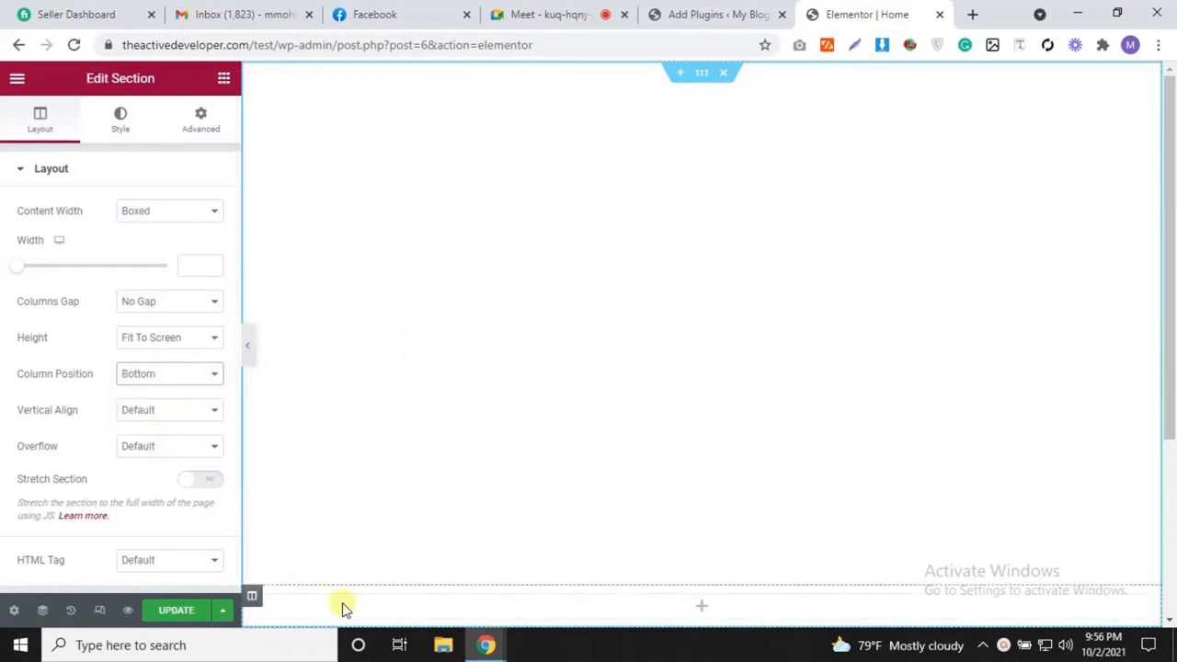
pyautogui.click(173, 369)
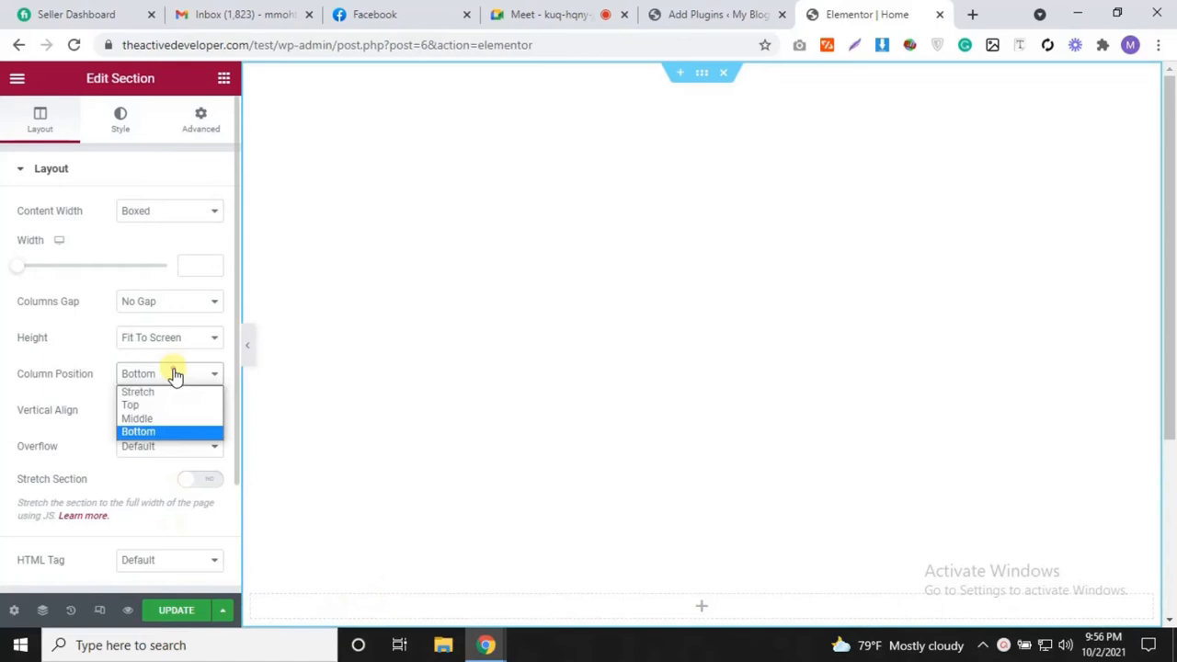
pyautogui.click(165, 421)
pyautogui.scroll(-2, 515, 312)
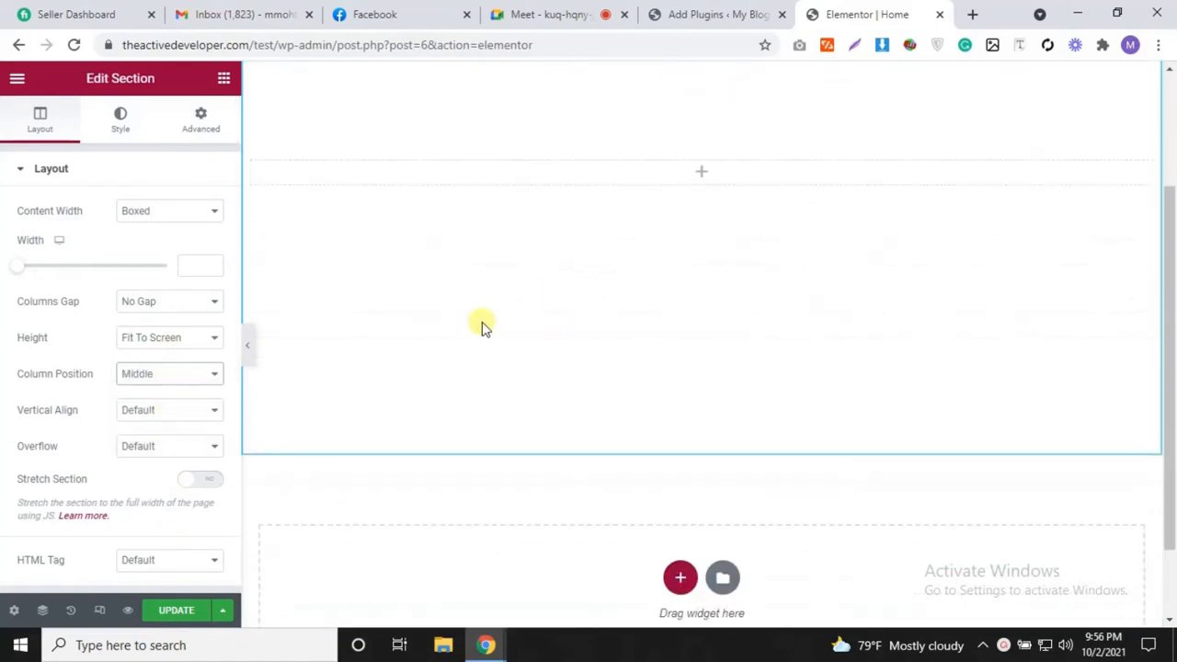
# Step: Check the Vertical Align options and outline the column area with two red rectangles on a screen capture that is discarded
pyautogui.click(180, 409)
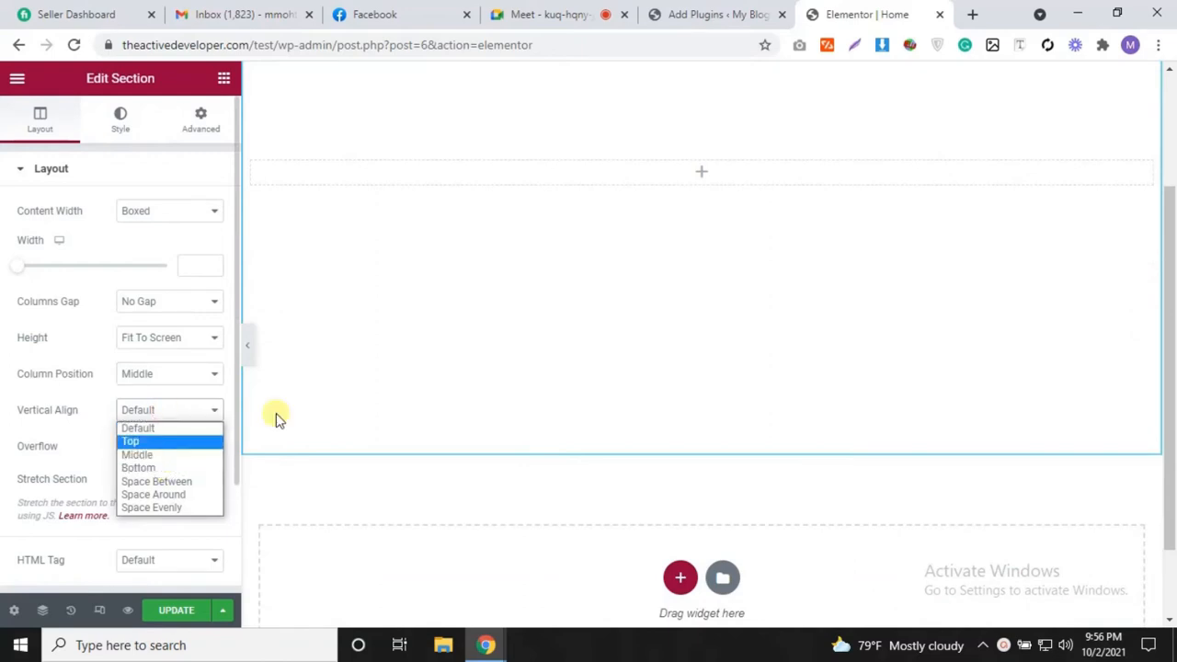
pyautogui.scroll(2, 612, 272)
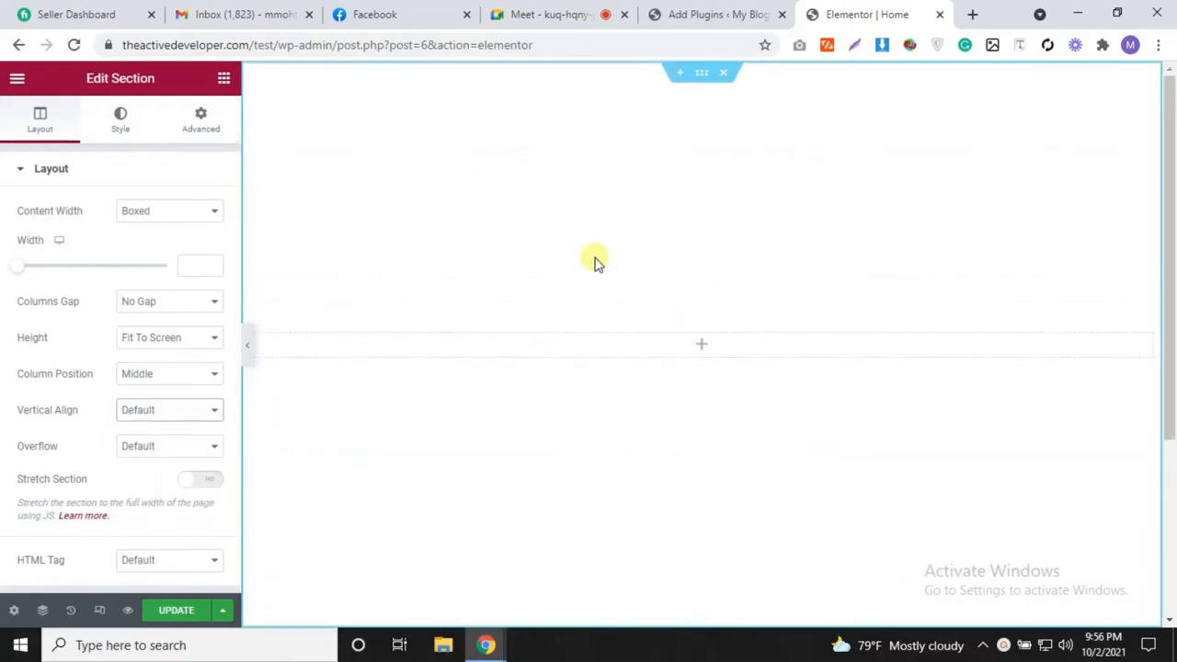
pyautogui.press('Print')
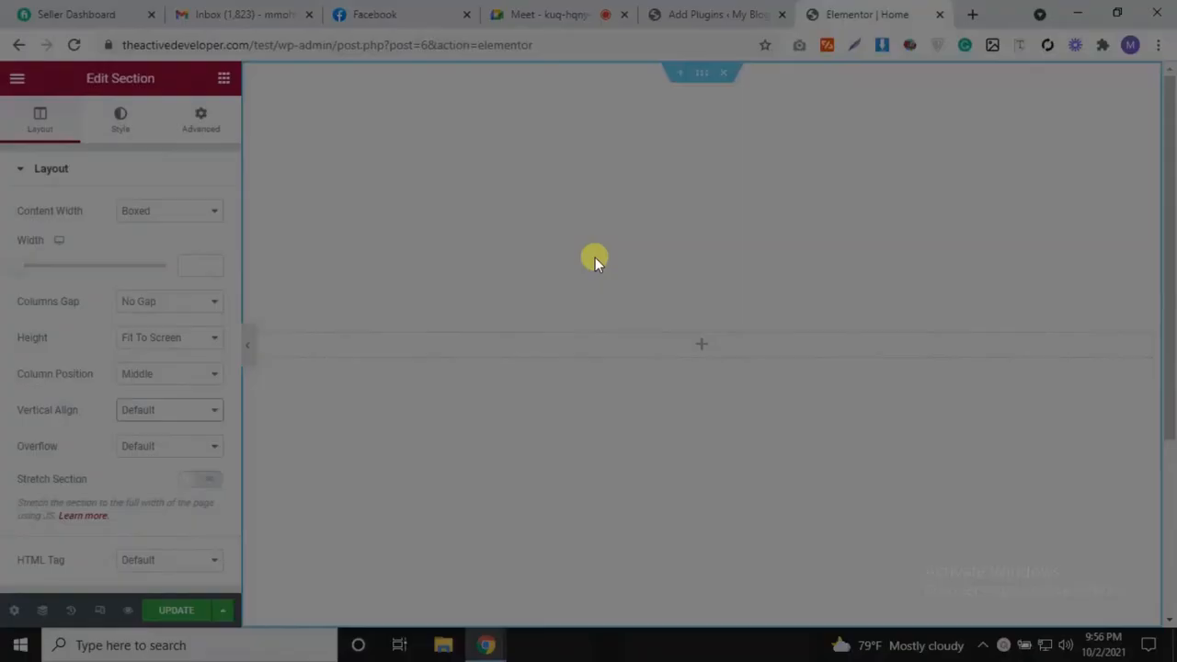
pyautogui.moveTo(267, 64); pyautogui.dragTo(1037, 546)
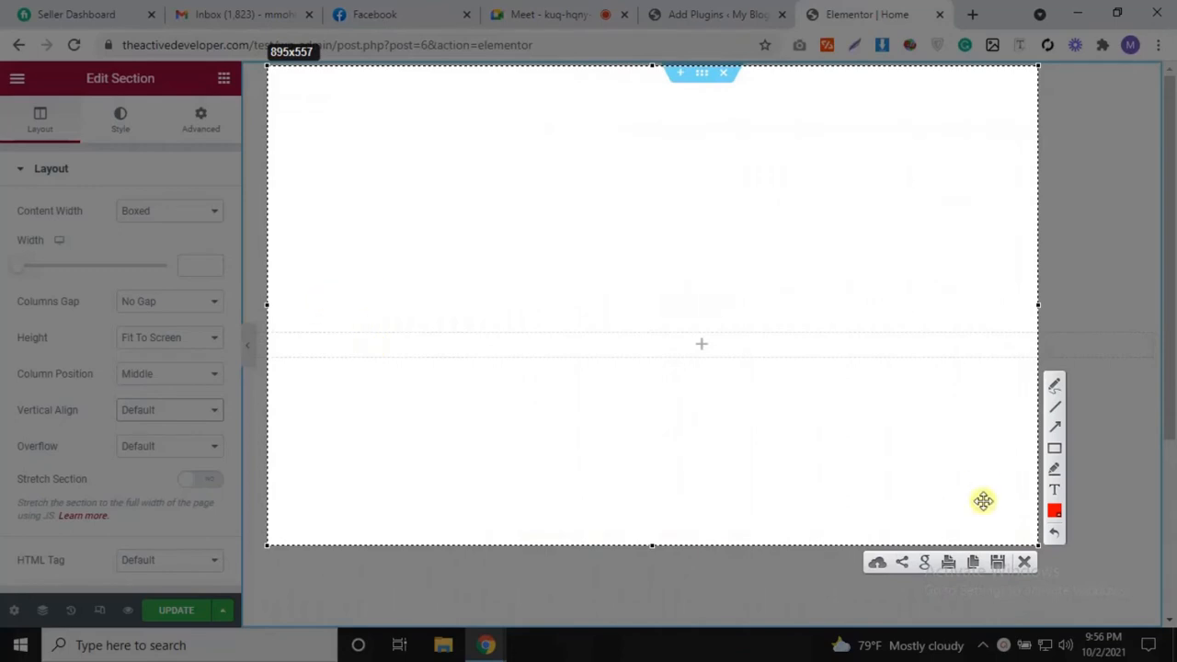
pyautogui.click(1055, 450)
pyautogui.moveTo(306, 321)
pyautogui.mouseDown()
pyautogui.moveTo(386, 383)
pyautogui.moveTo(1009, 370)
pyautogui.mouseUp()
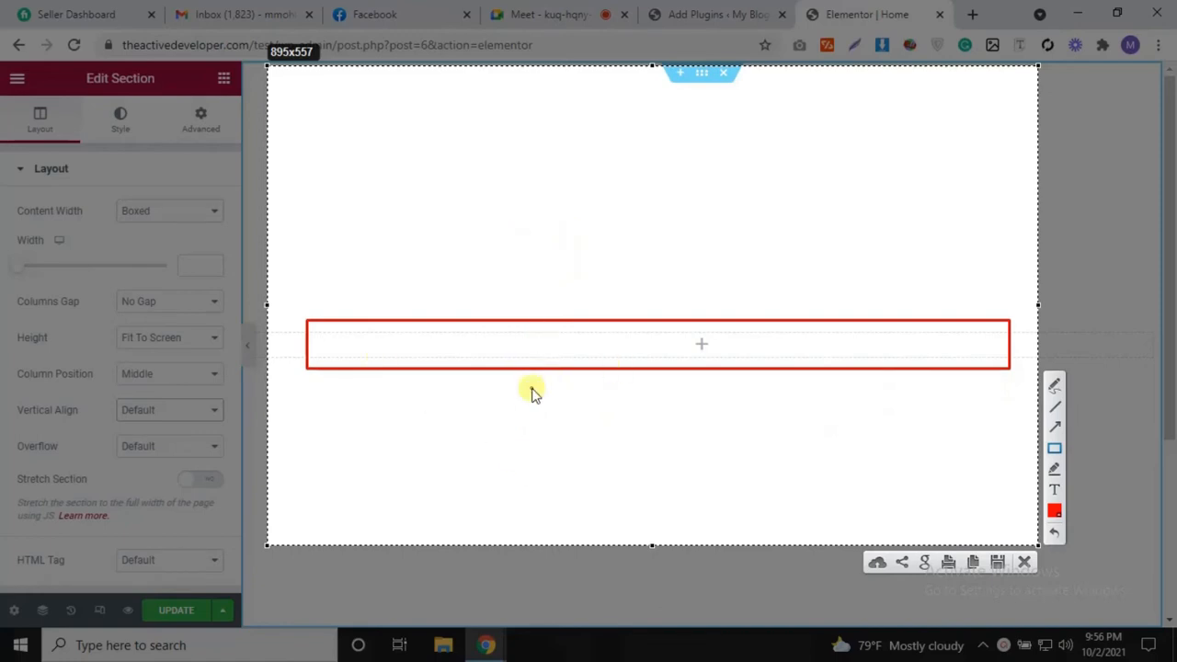
pyautogui.moveTo(279, 181)
pyautogui.mouseDown()
pyautogui.moveTo(701, 337)
pyautogui.moveTo(1025, 491)
pyautogui.moveTo(1000, 480)
pyautogui.mouseUp()
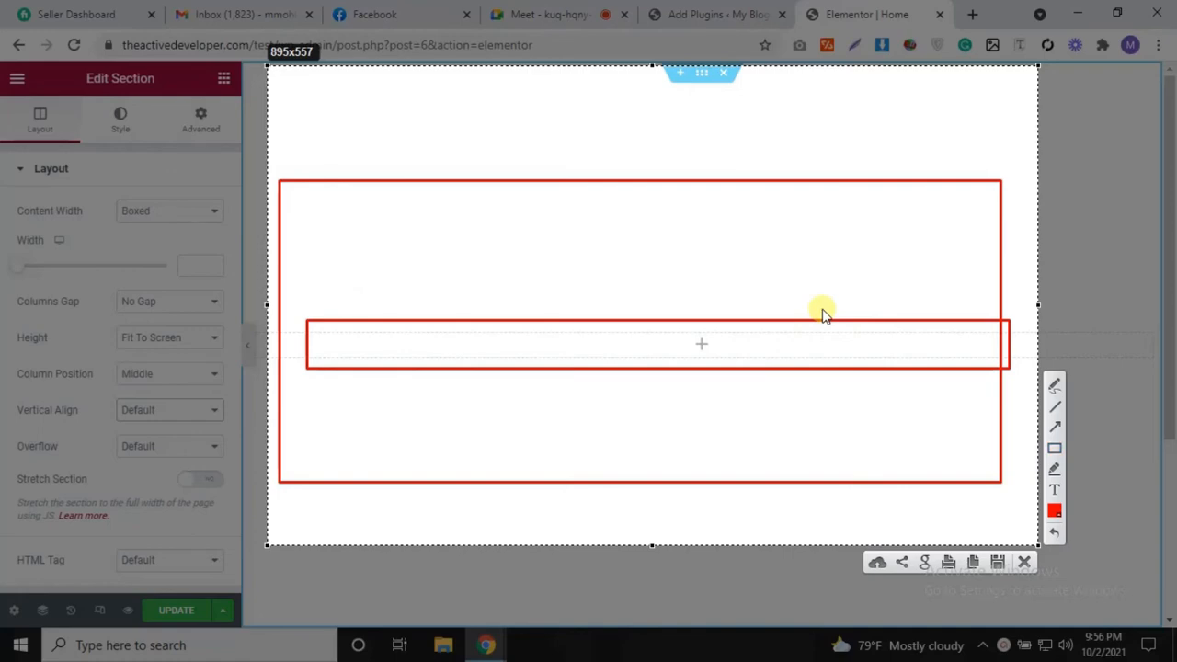
pyautogui.press('Escape')
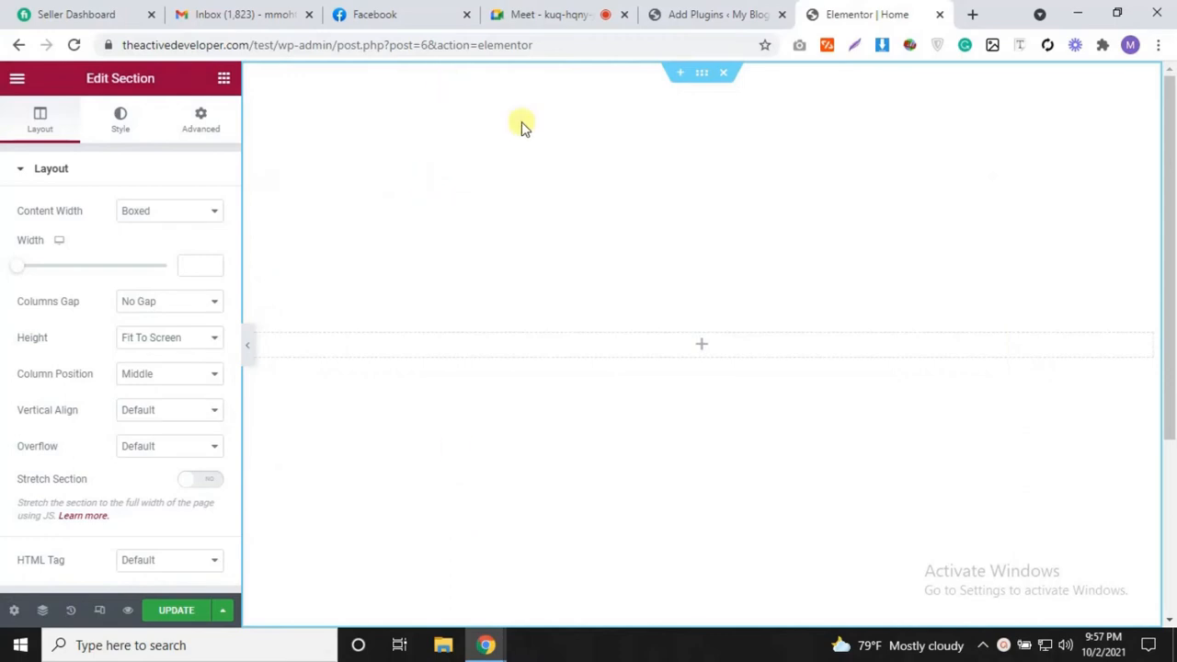
# Step: Check the section's Vertical Align options and search Google for "vertical and horizontal" in a new browser tab to view the direction diagrams
pyautogui.click(183, 416)
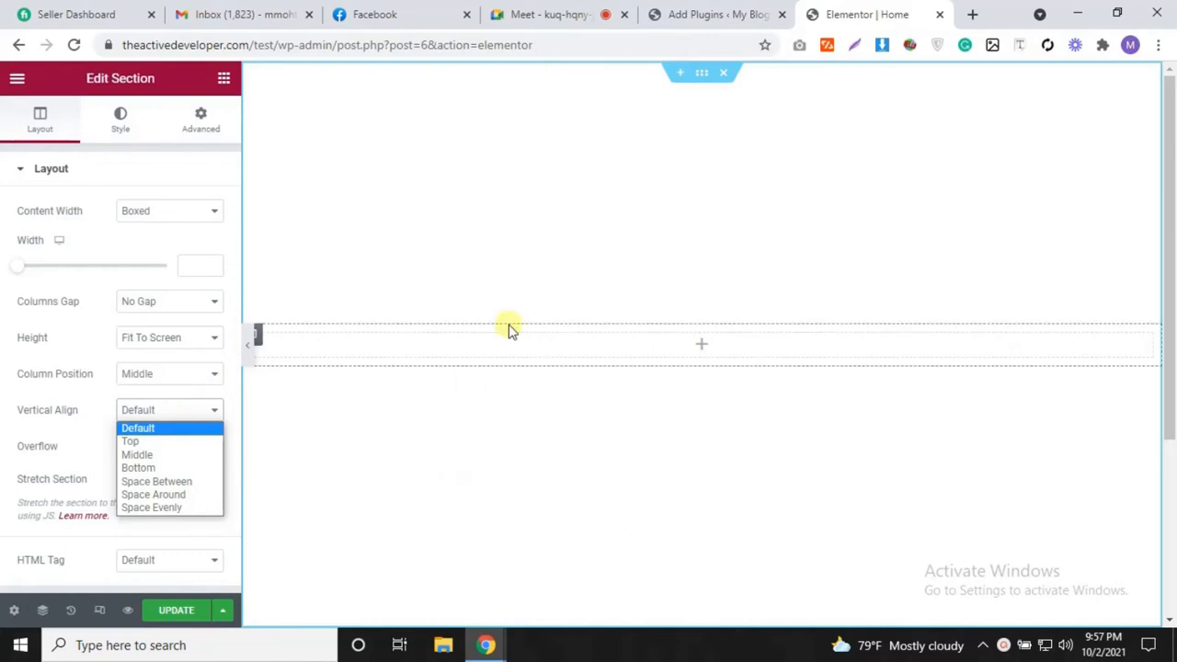
pyautogui.click(971, 14)
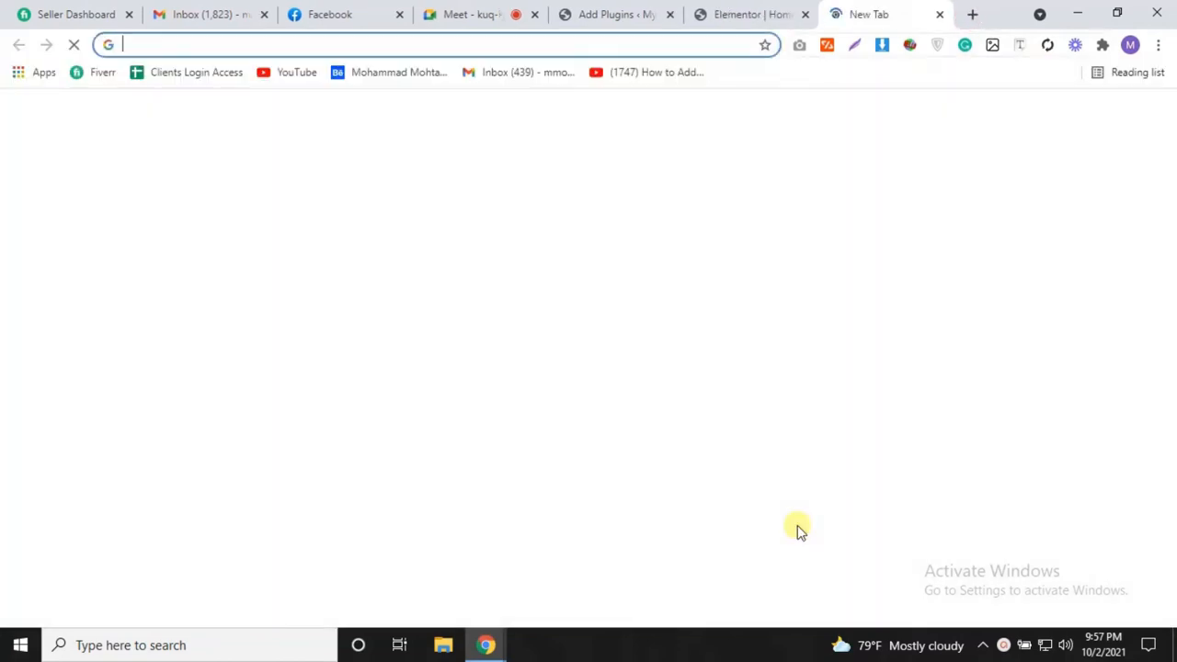
pyautogui.write('vert')
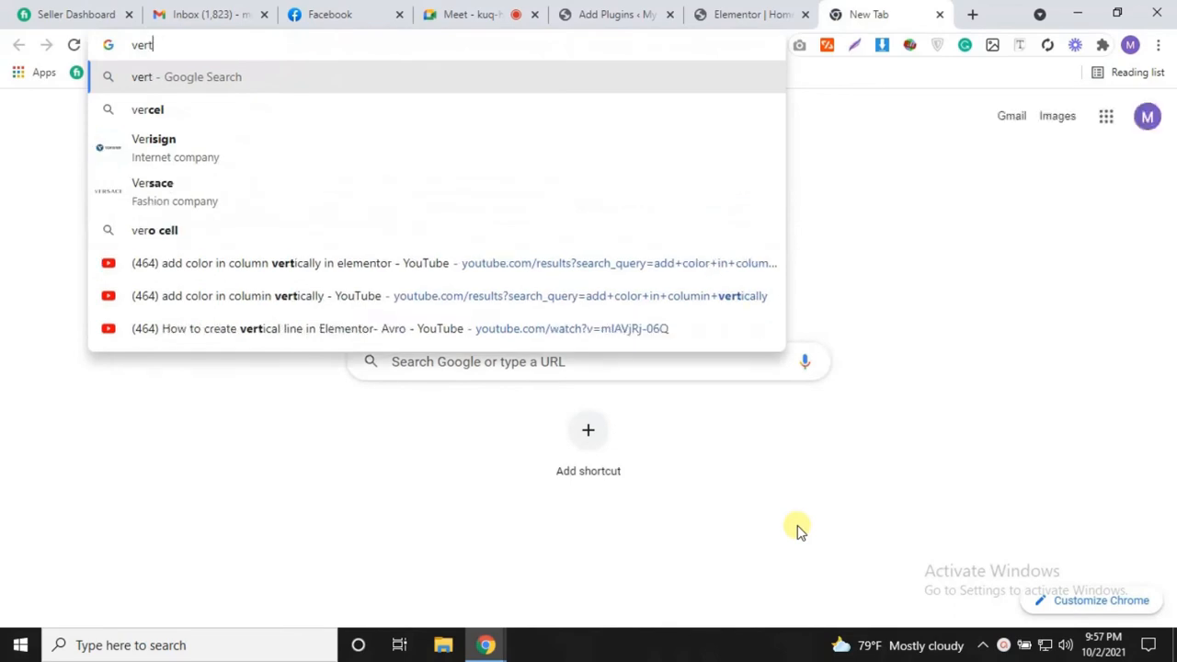
pyautogui.write('ical')
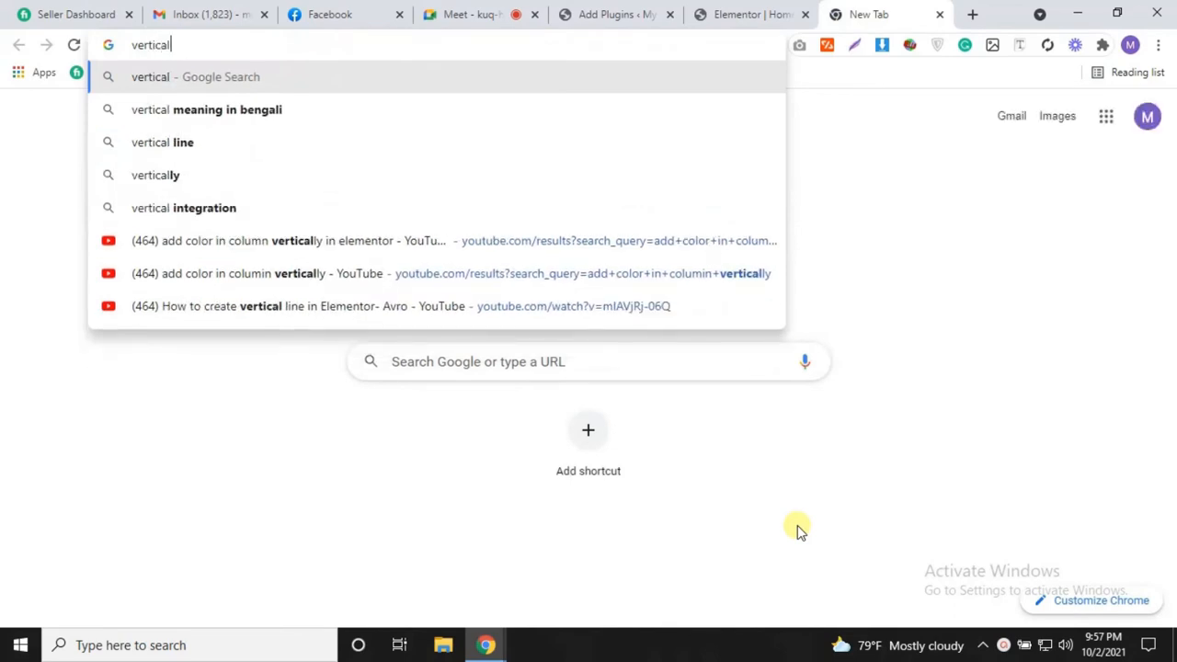
pyautogui.write(' an')
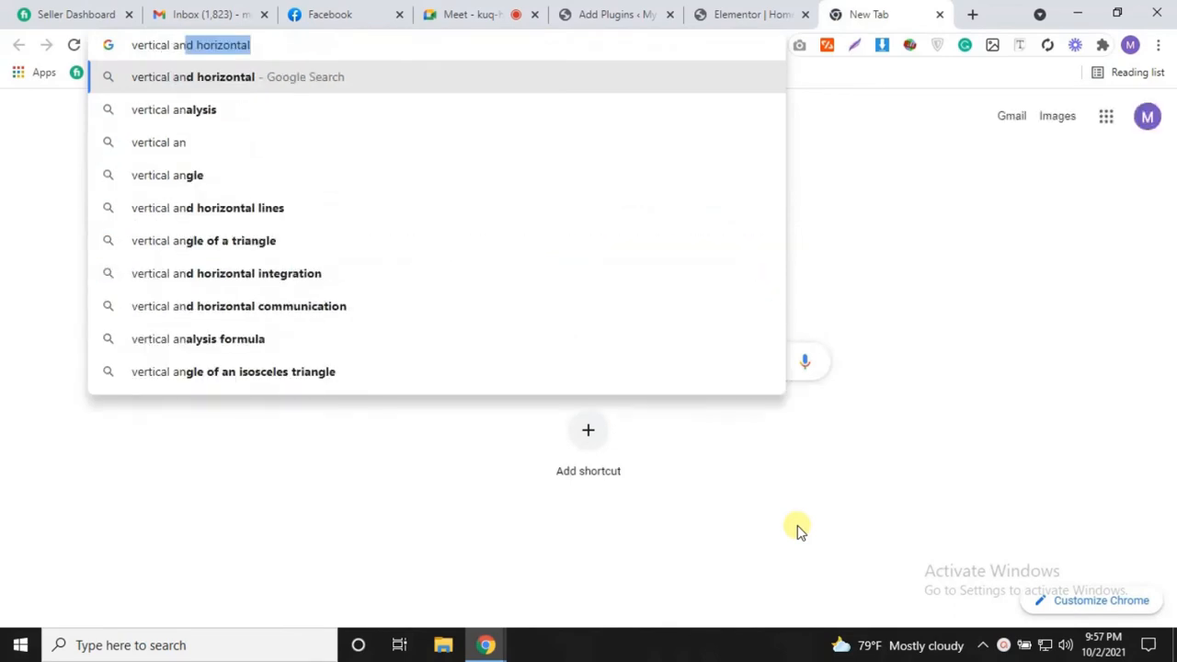
pyautogui.press('Return')
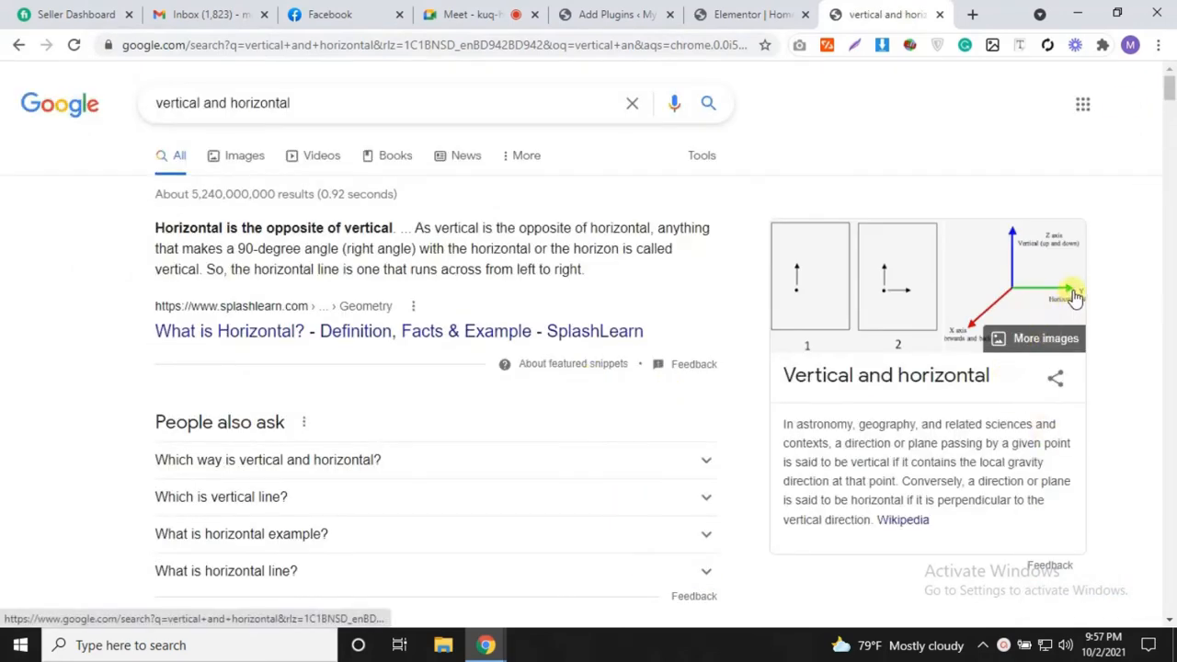
pyautogui.moveTo(1072, 301)
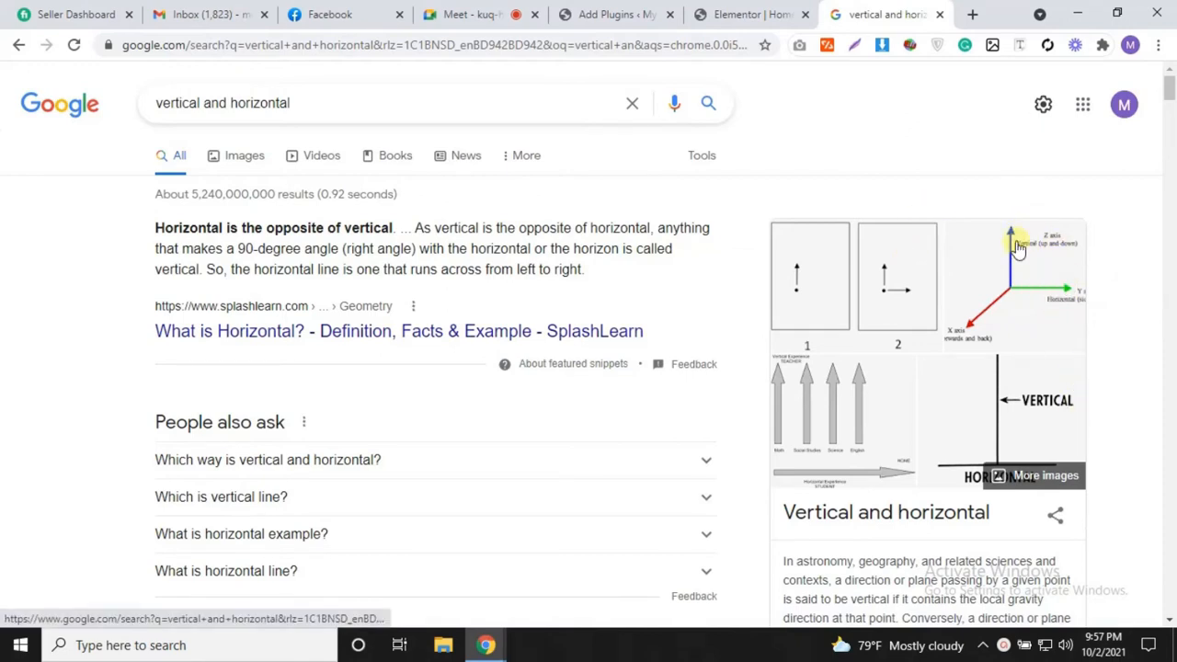
# Step: Compare the section's empty column on the Elementor page with the vertical and horizontal diagrams in the Google results
pyautogui.click(727, 11)
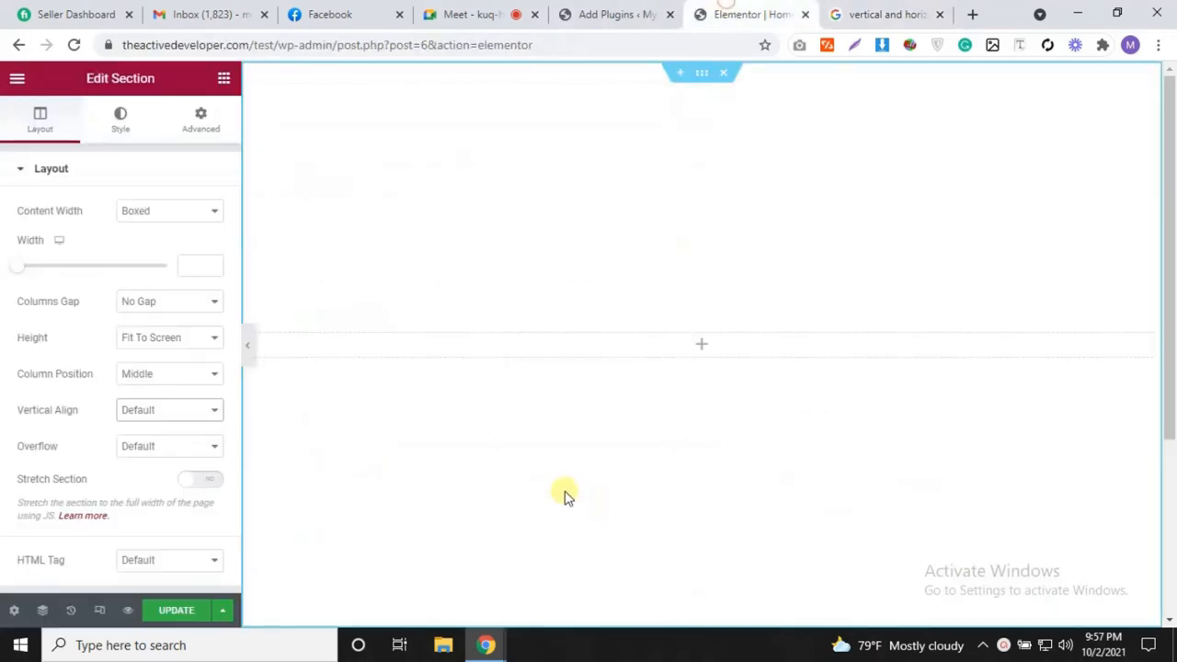
pyautogui.click(635, 354)
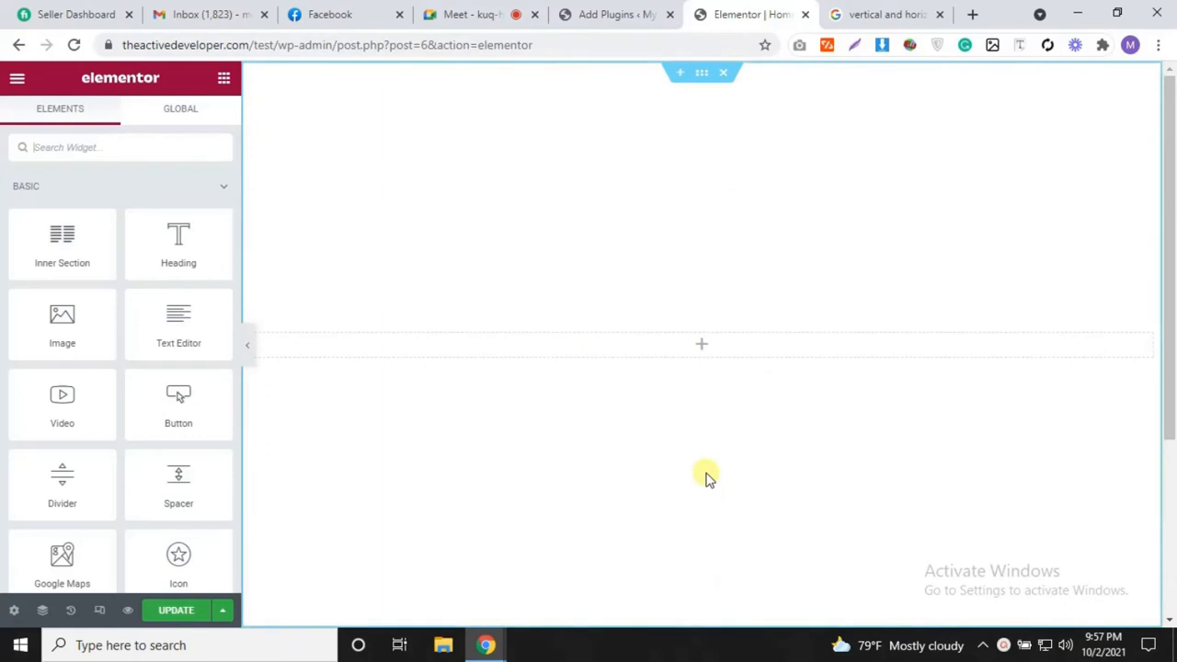
pyautogui.click(882, 10)
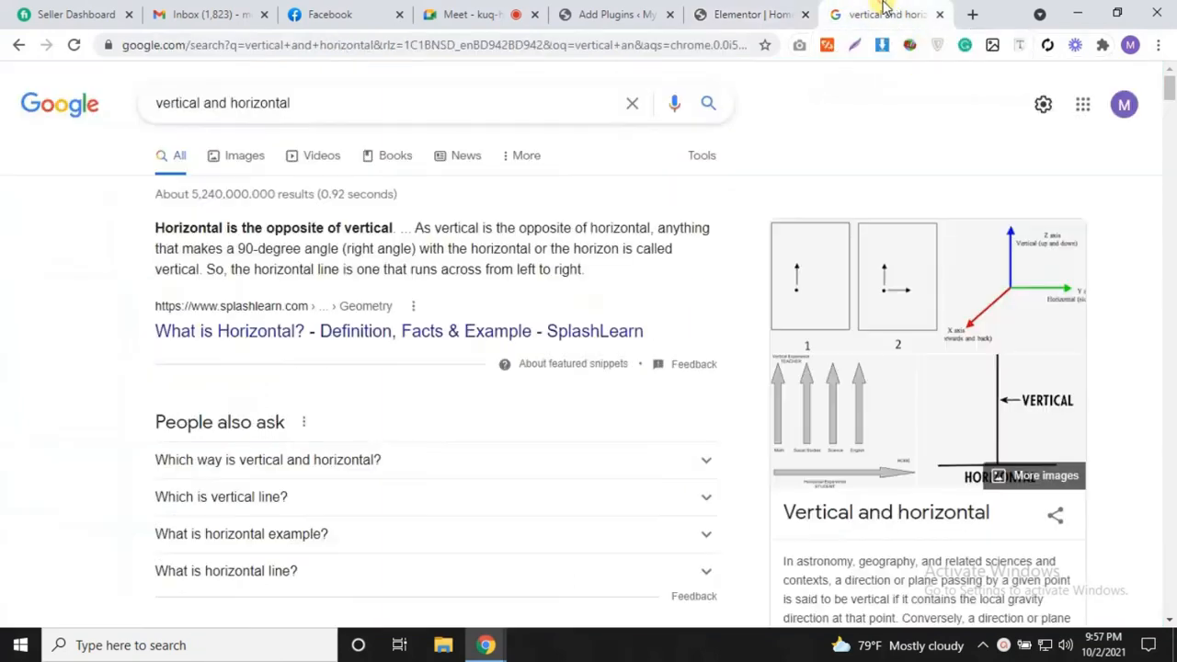
pyautogui.click(748, 11)
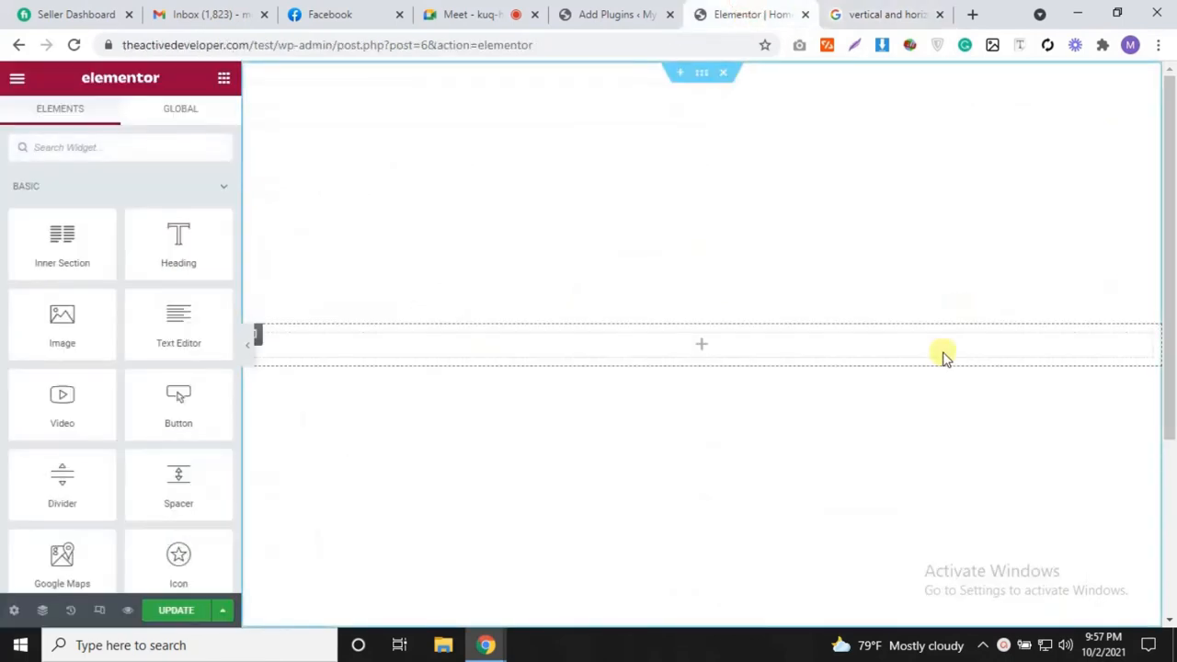
pyautogui.click(686, 356)
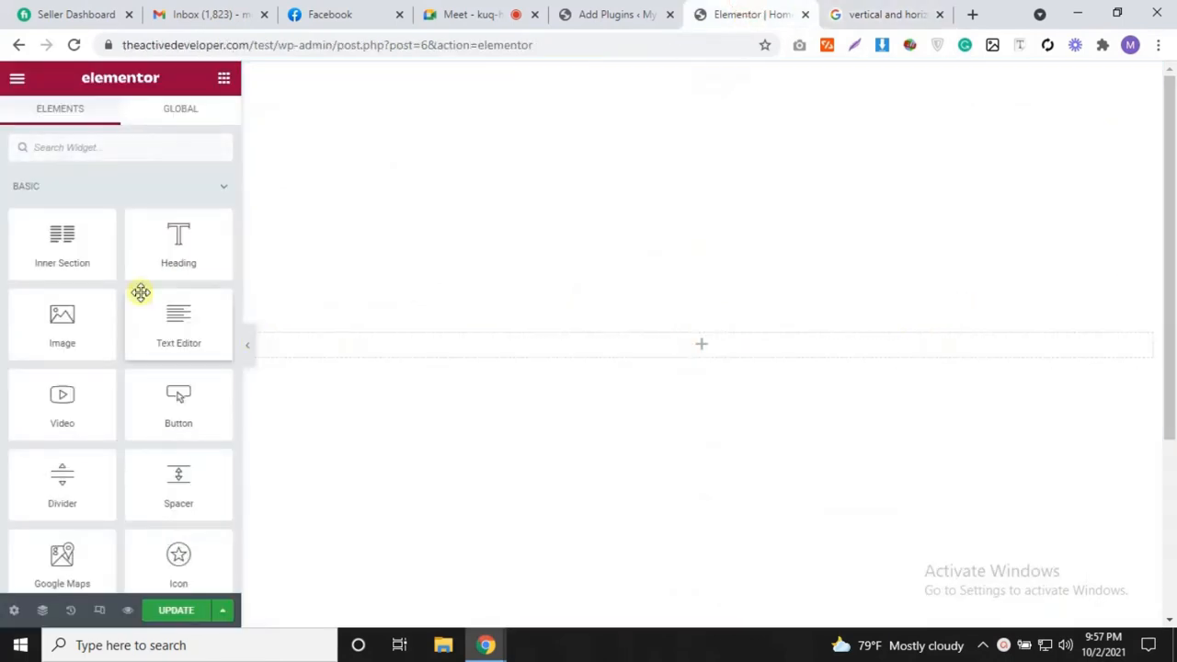
# Step: Reopen the section's layout settings and examine the HTML Tag, Structure and Overflow options
pyautogui.click(701, 75)
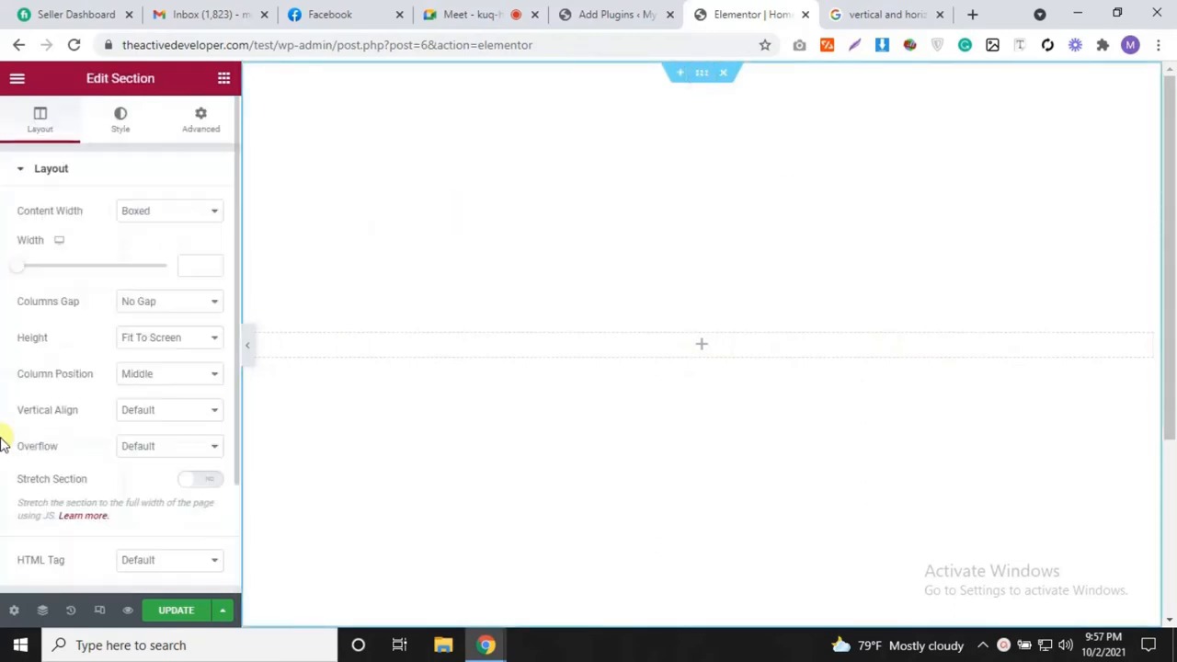
pyautogui.scroll(-2, 9, 379)
pyautogui.click(154, 425)
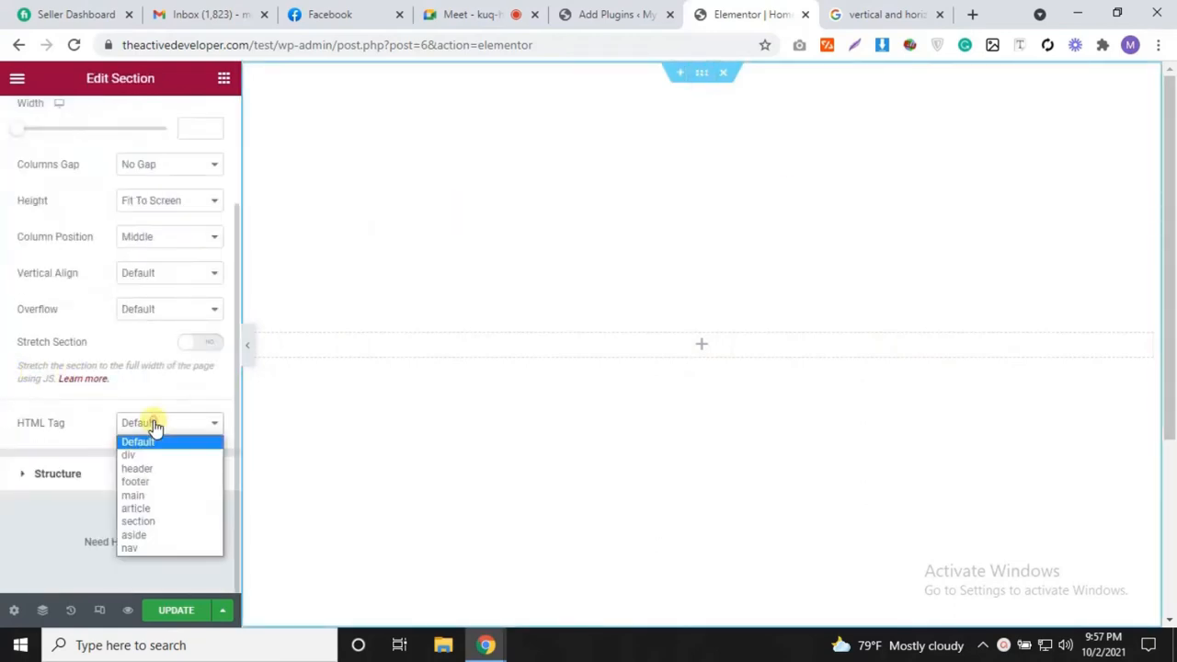
pyautogui.click(155, 424)
pyautogui.click(101, 474)
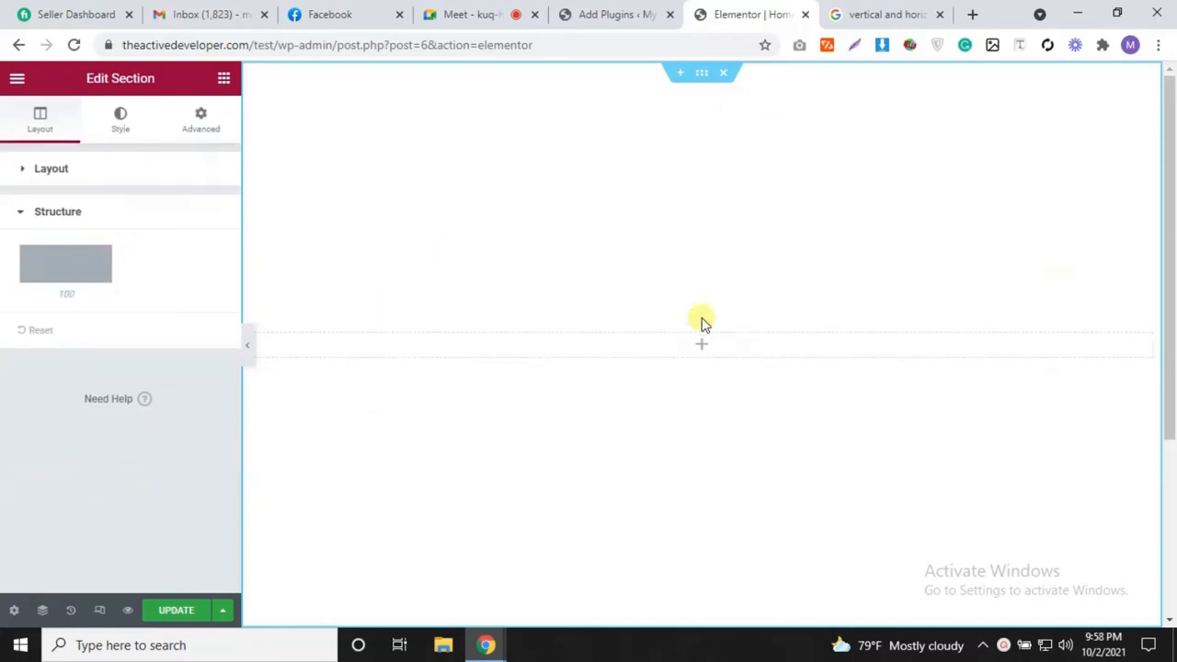
pyautogui.click(35, 212)
pyautogui.click(53, 172)
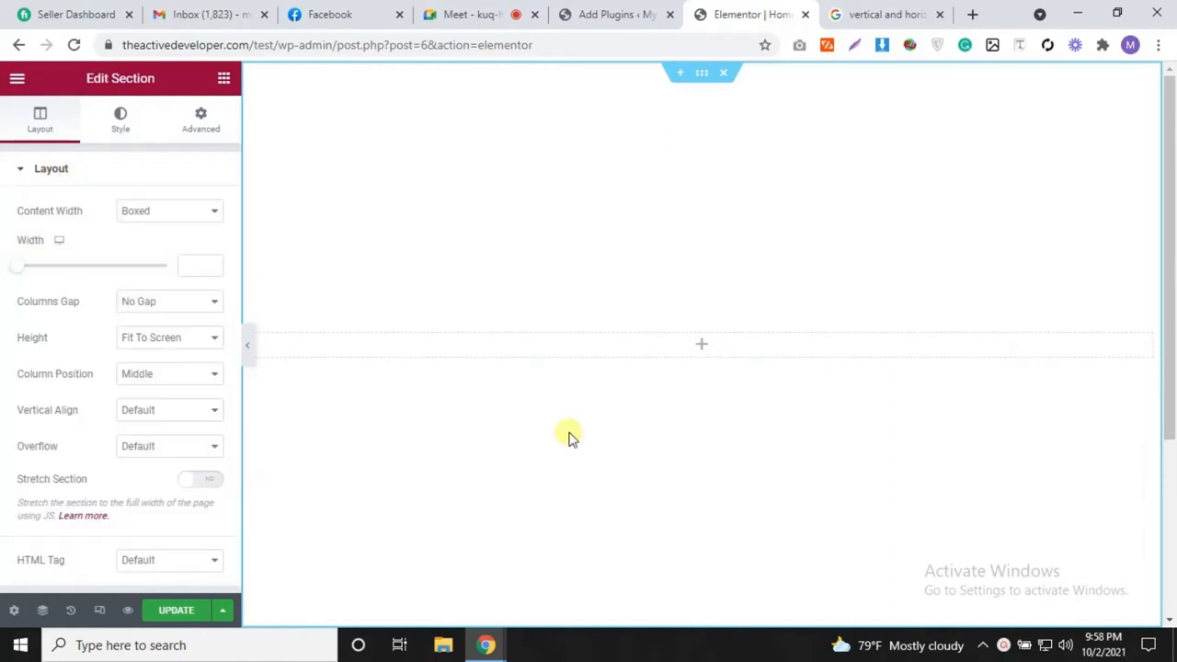
pyautogui.click(165, 441)
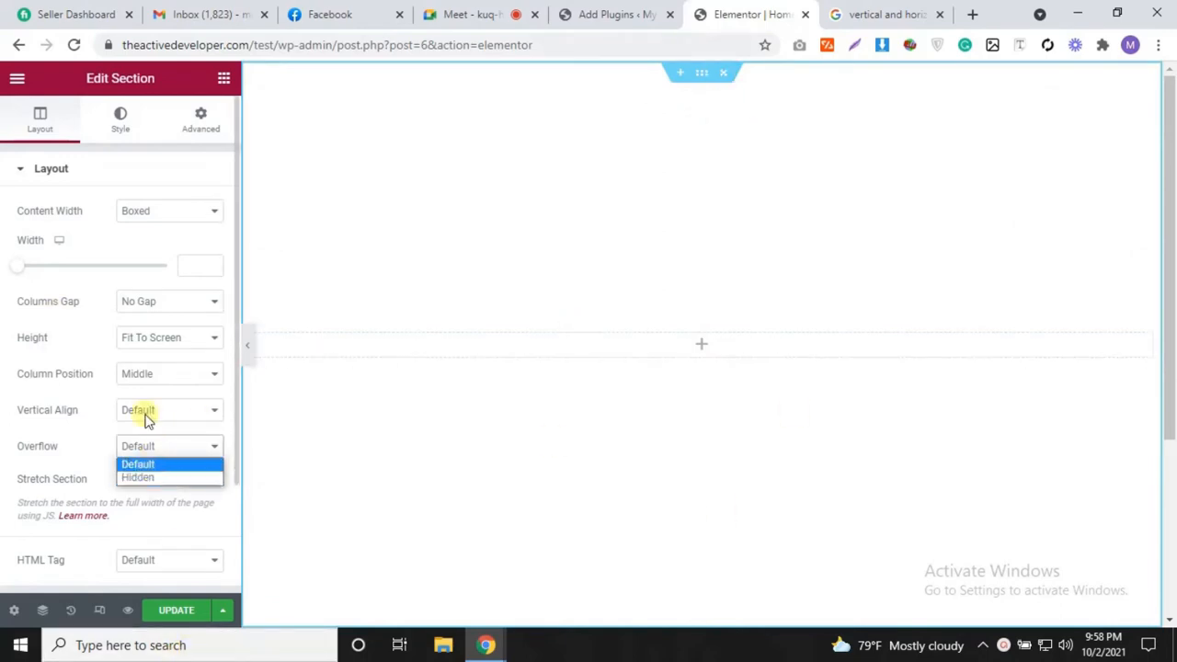
pyautogui.click(77, 448)
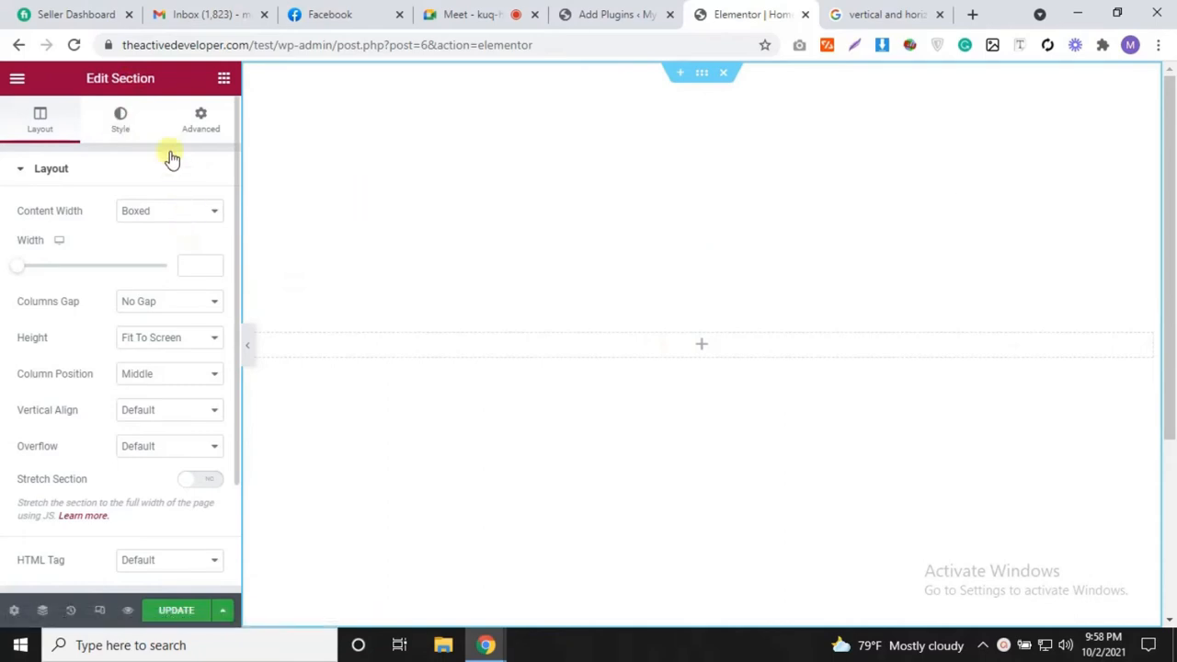
# Step: Switch the section's height to Min Height with a minimum height of 590 px
pyautogui.click(111, 123)
pyautogui.click(44, 121)
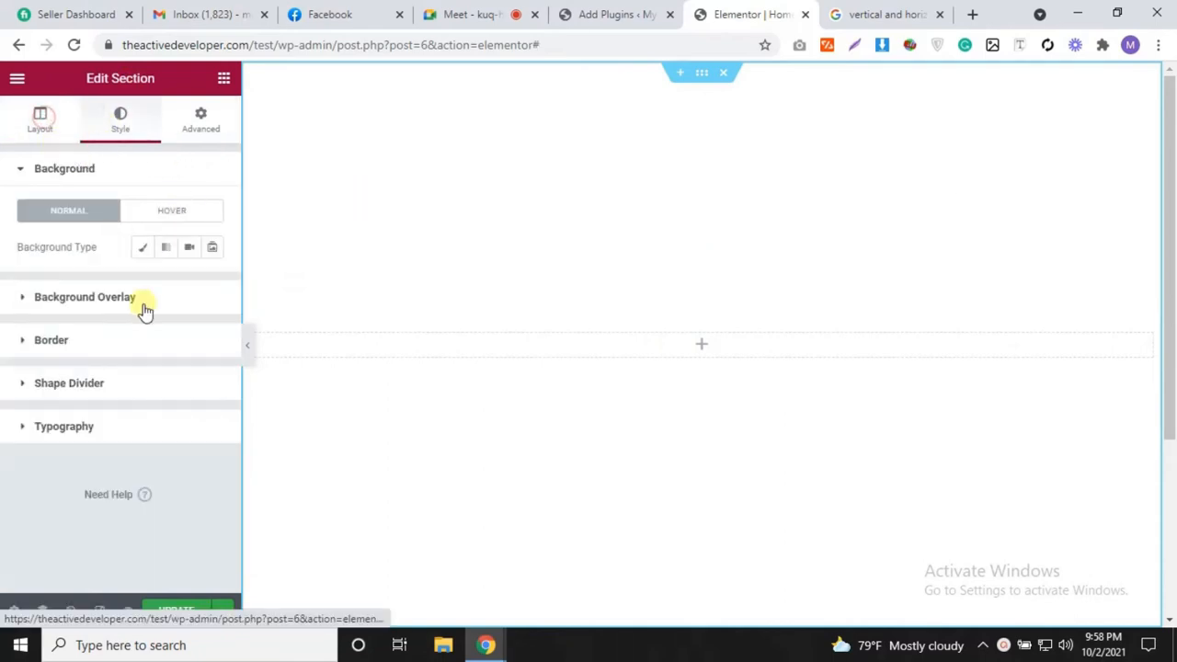
pyautogui.click(159, 339)
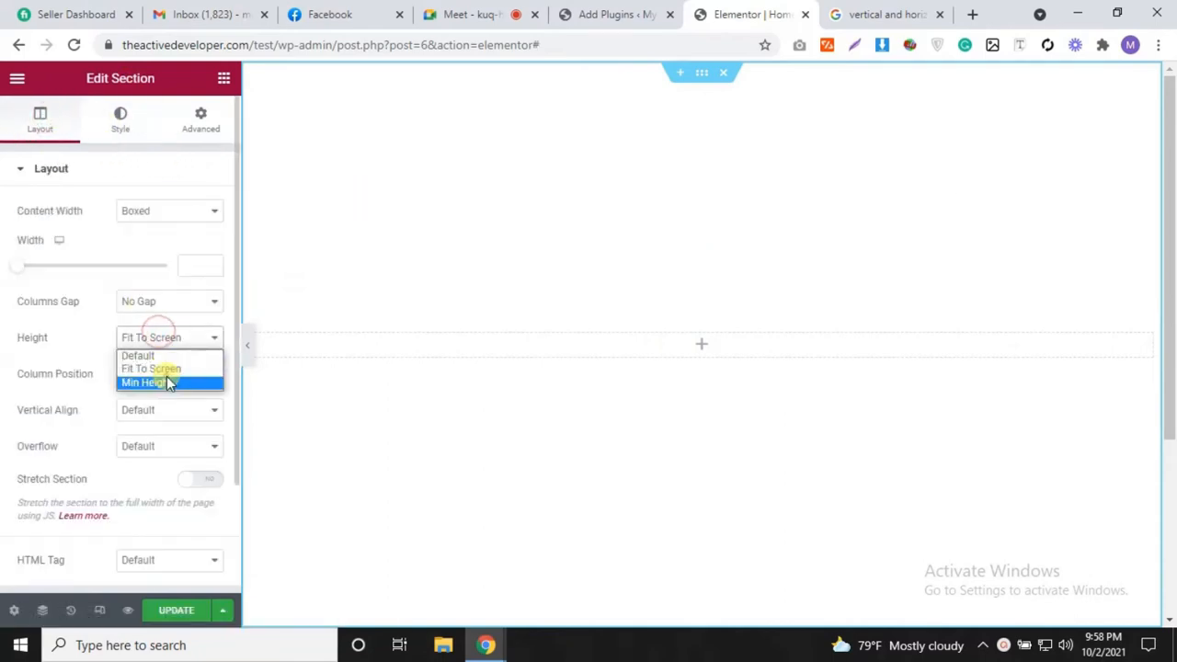
pyautogui.click(162, 381)
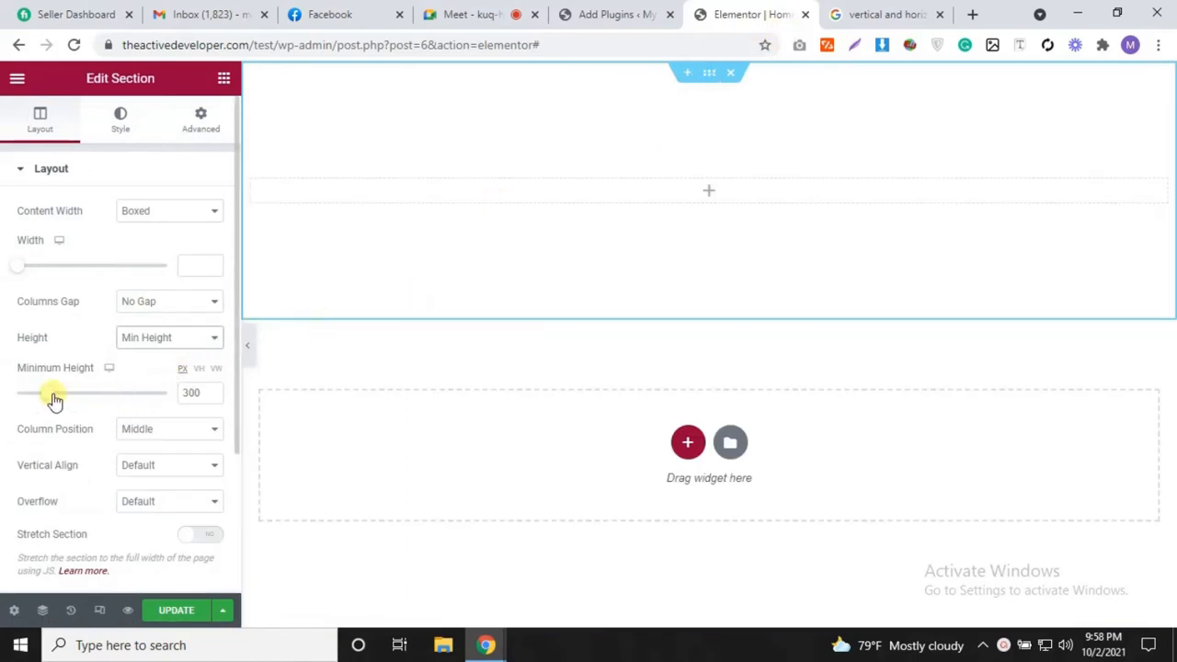
pyautogui.moveTo(53, 397); pyautogui.dragTo(84, 399)
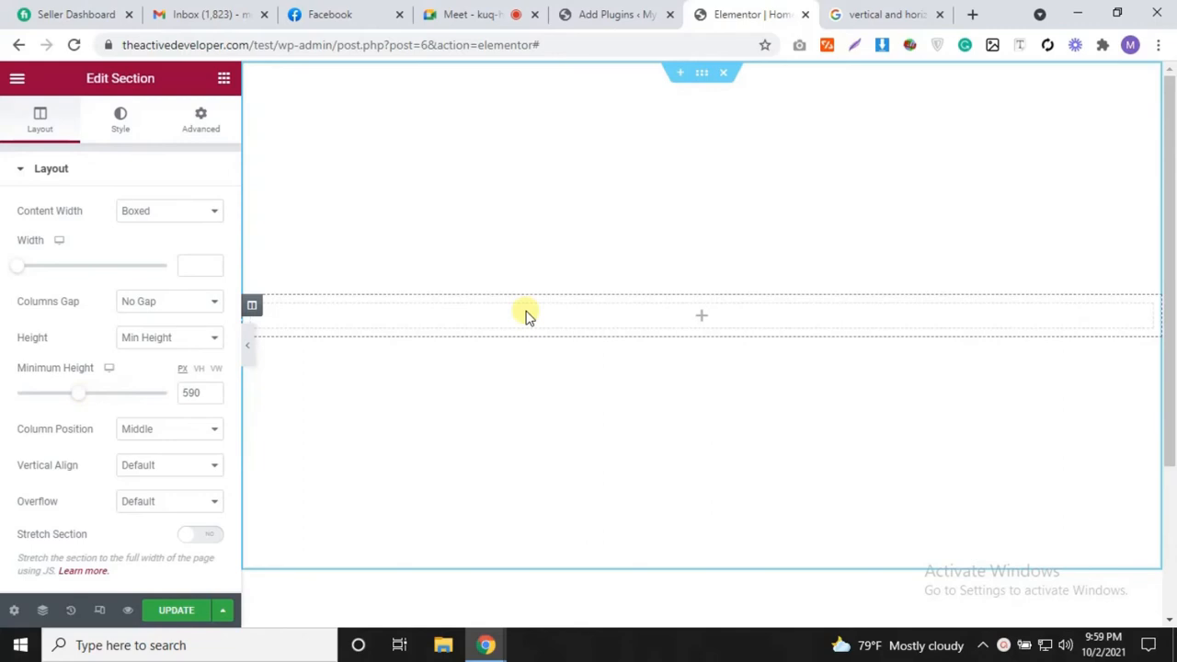
# Step: Give the section a Classic background in a solid dark red
pyautogui.click(126, 135)
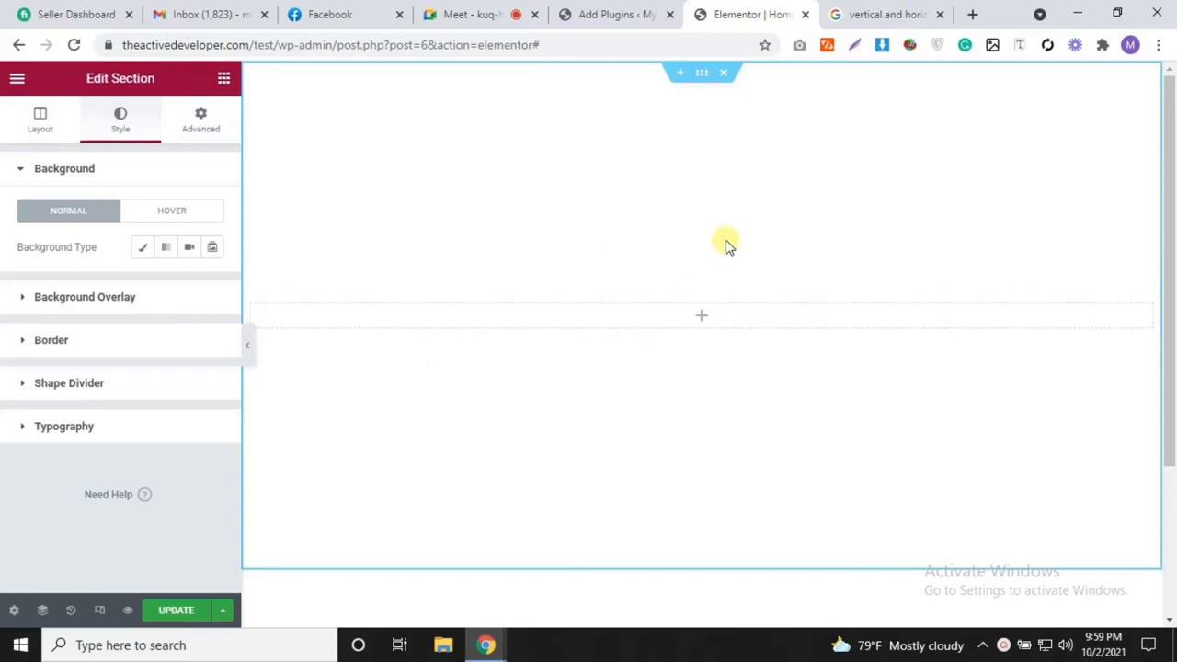
pyautogui.click(142, 246)
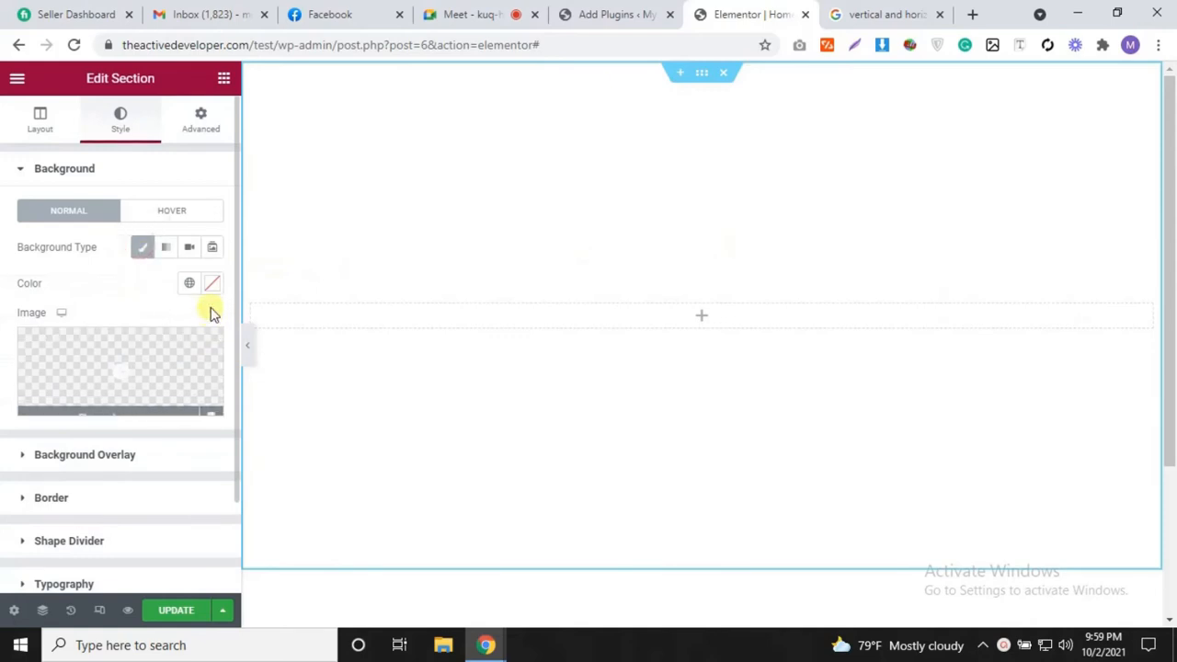
pyautogui.click(212, 283)
pyautogui.click(173, 401)
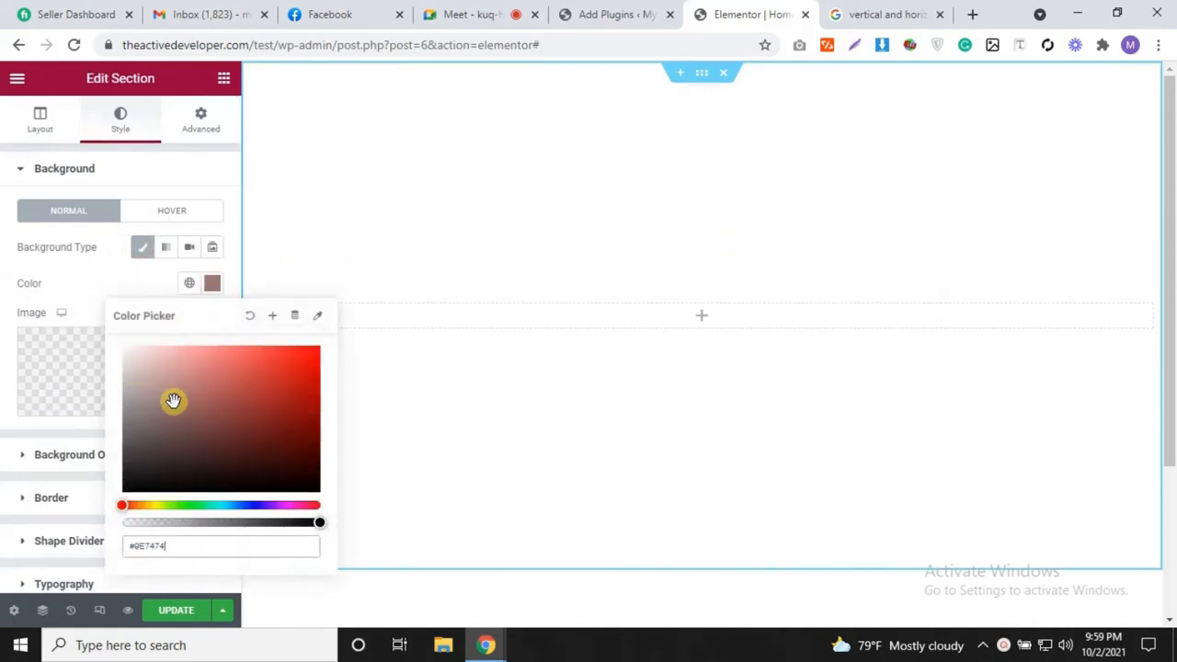
pyautogui.moveTo(173, 401)
pyautogui.mouseDown()
pyautogui.moveTo(175, 384)
pyautogui.moveTo(302, 417)
pyautogui.moveTo(323, 349)
pyautogui.moveTo(368, 359)
pyautogui.mouseUp()
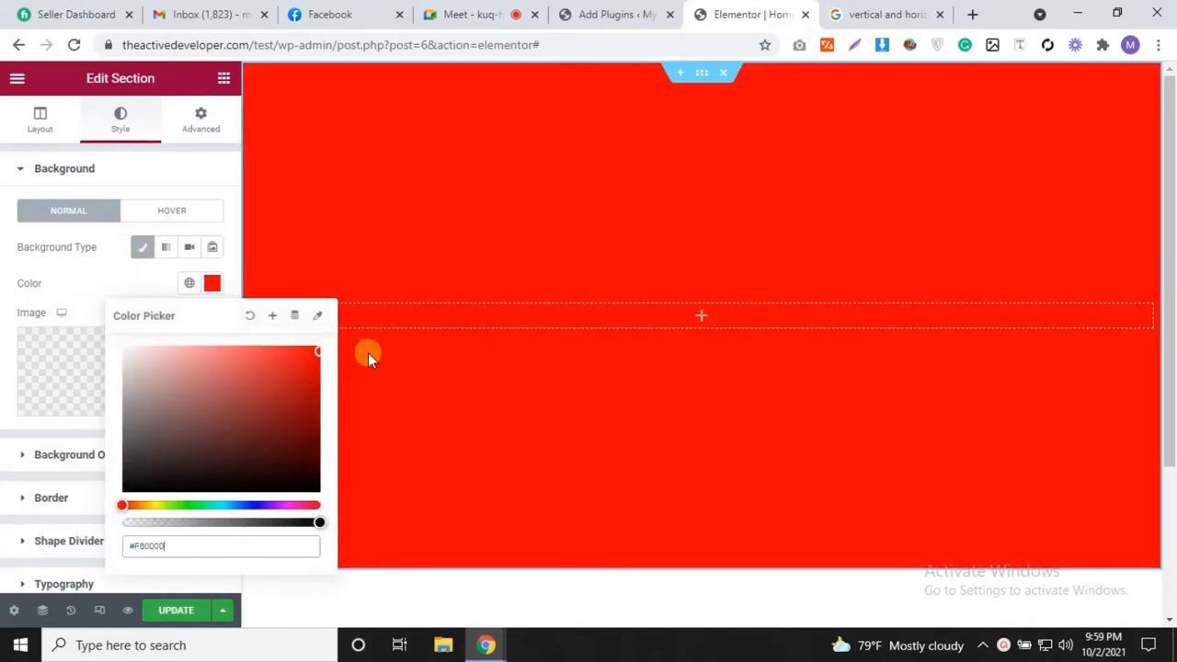
pyautogui.moveTo(320, 424)
pyautogui.mouseDown()
pyautogui.moveTo(321, 435)
pyautogui.moveTo(321, 425)
pyautogui.mouseUp()
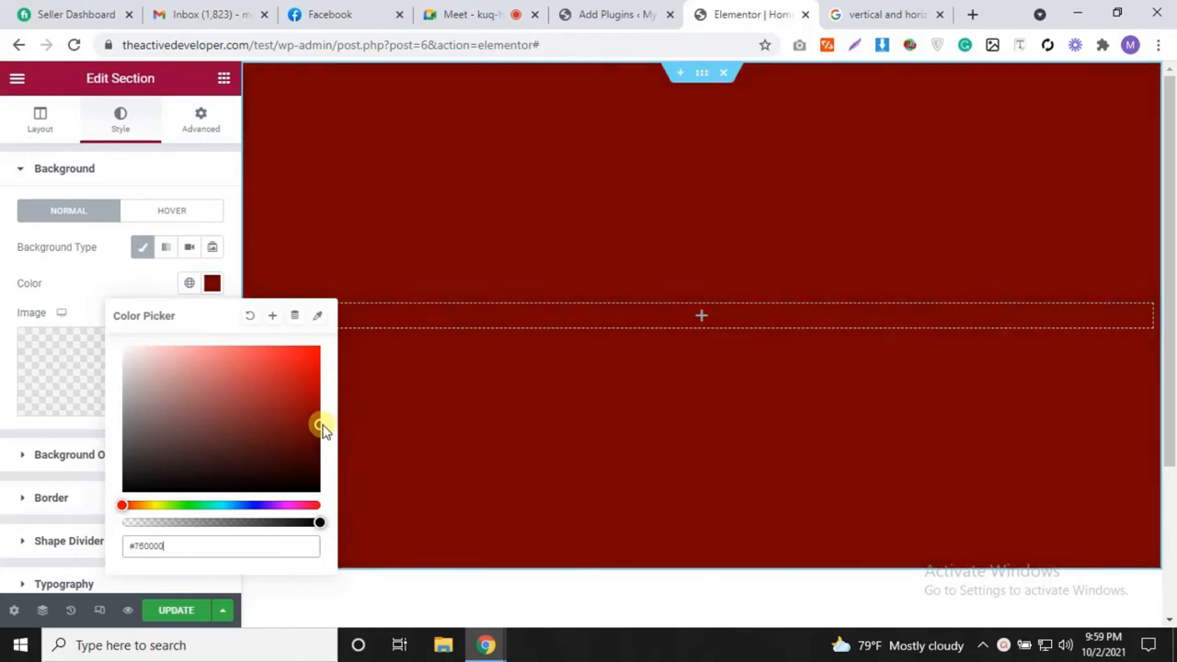
pyautogui.click(4, 394)
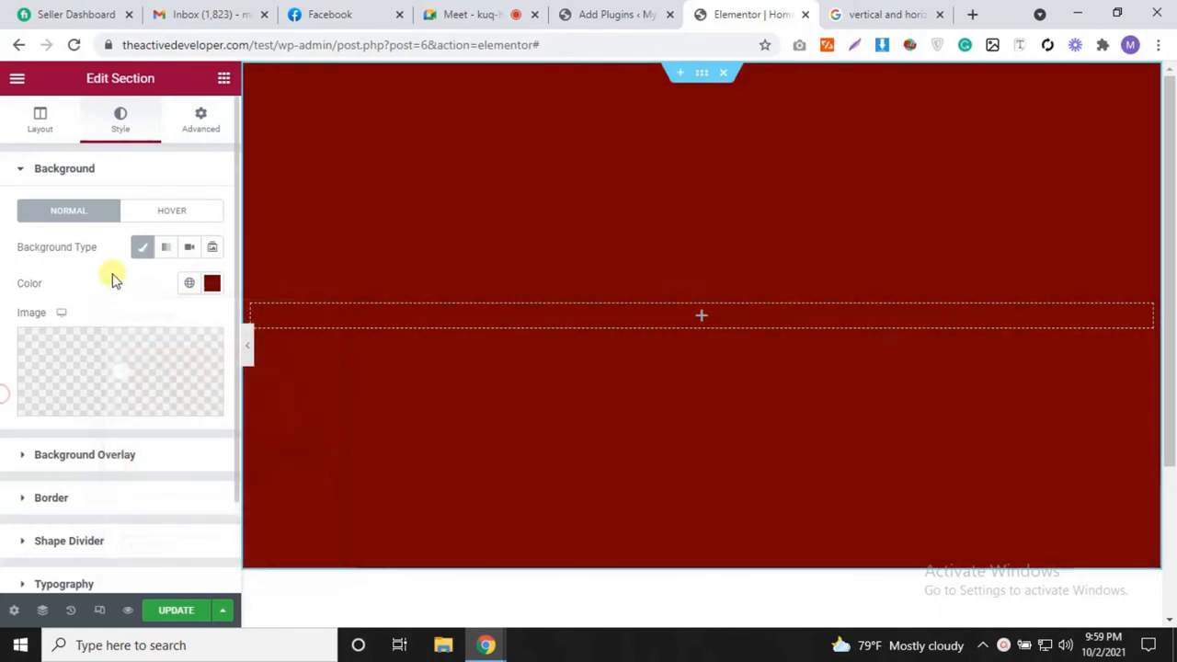
# Step: Change the section's background type to Gradient and set its first color to bright blue
pyautogui.click(168, 248)
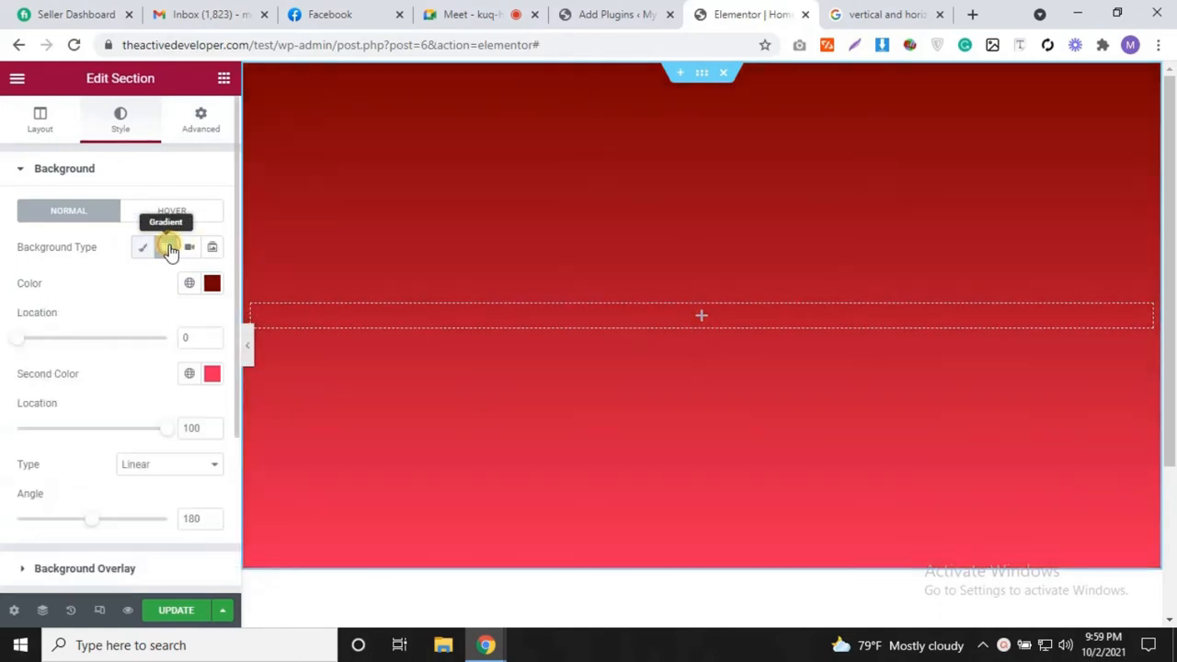
pyautogui.click(212, 284)
pyautogui.moveTo(202, 373); pyautogui.dragTo(233, 508)
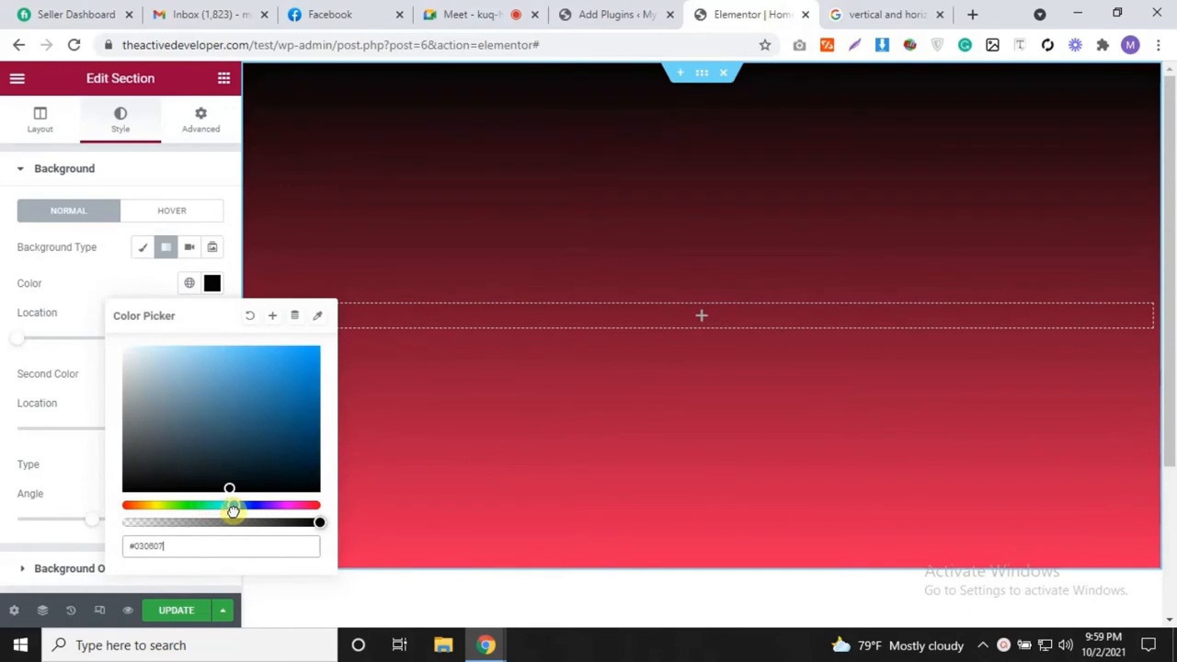
pyautogui.click(308, 345)
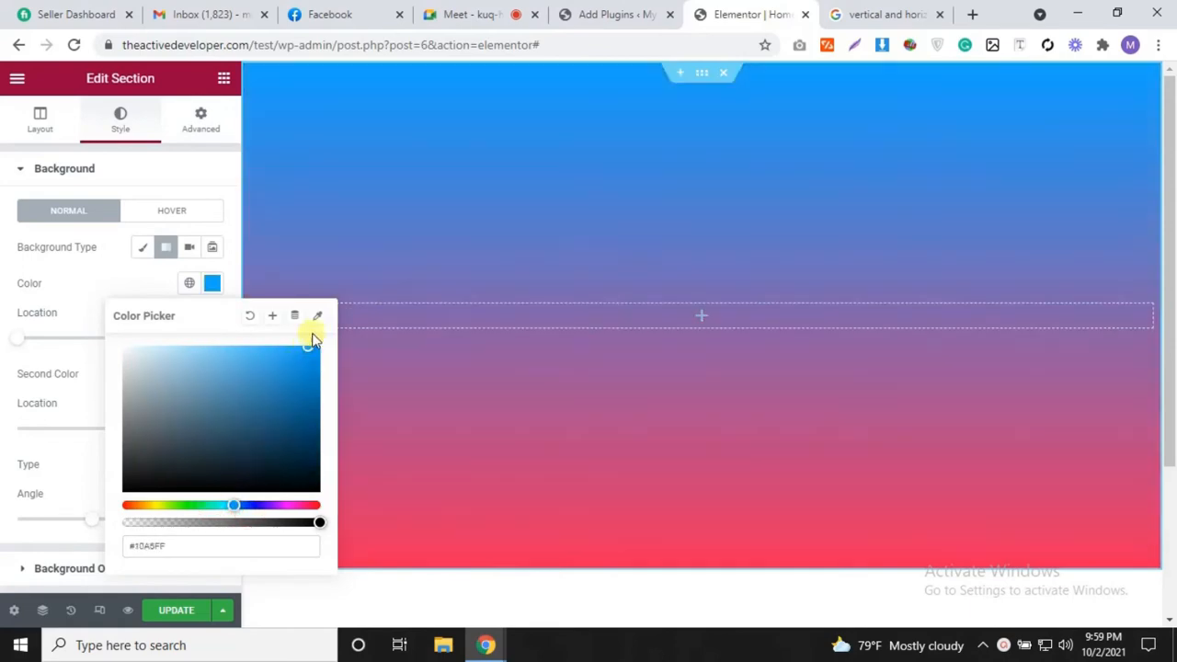
pyautogui.click(212, 283)
# Step: Set the gradient's second color to a bright crimson red and the first color's location to 52
pyautogui.click(212, 374)
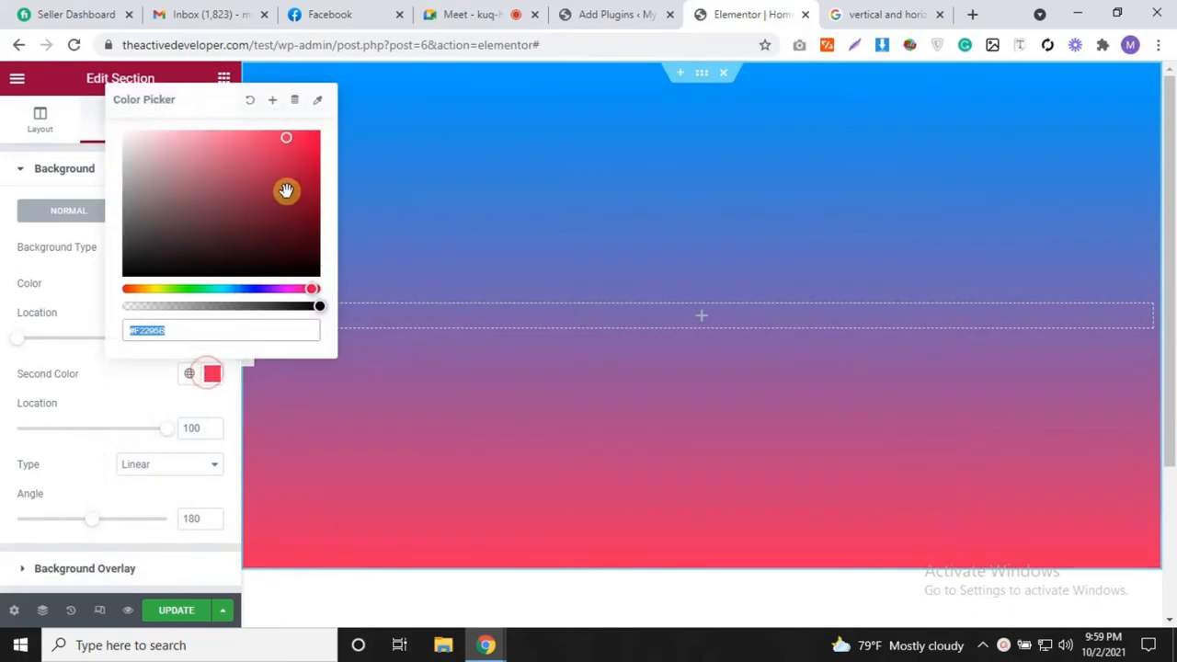
pyautogui.click(318, 238)
pyautogui.click(324, 147)
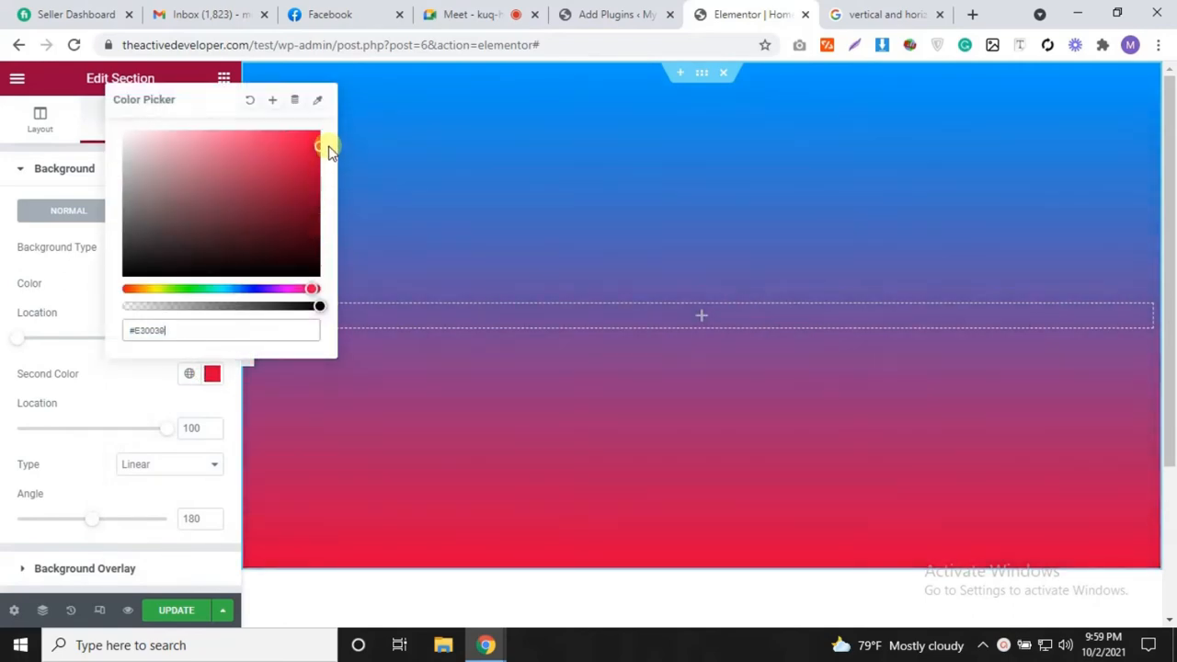
pyautogui.click(36, 405)
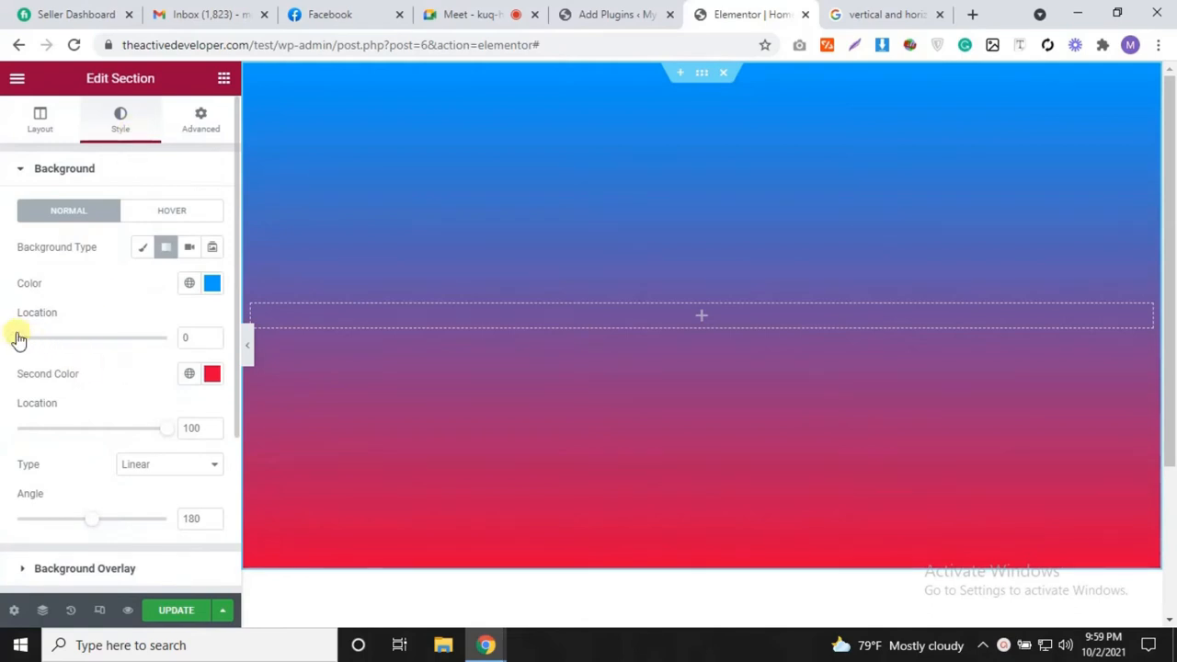
pyautogui.moveTo(18, 340); pyautogui.dragTo(84, 339)
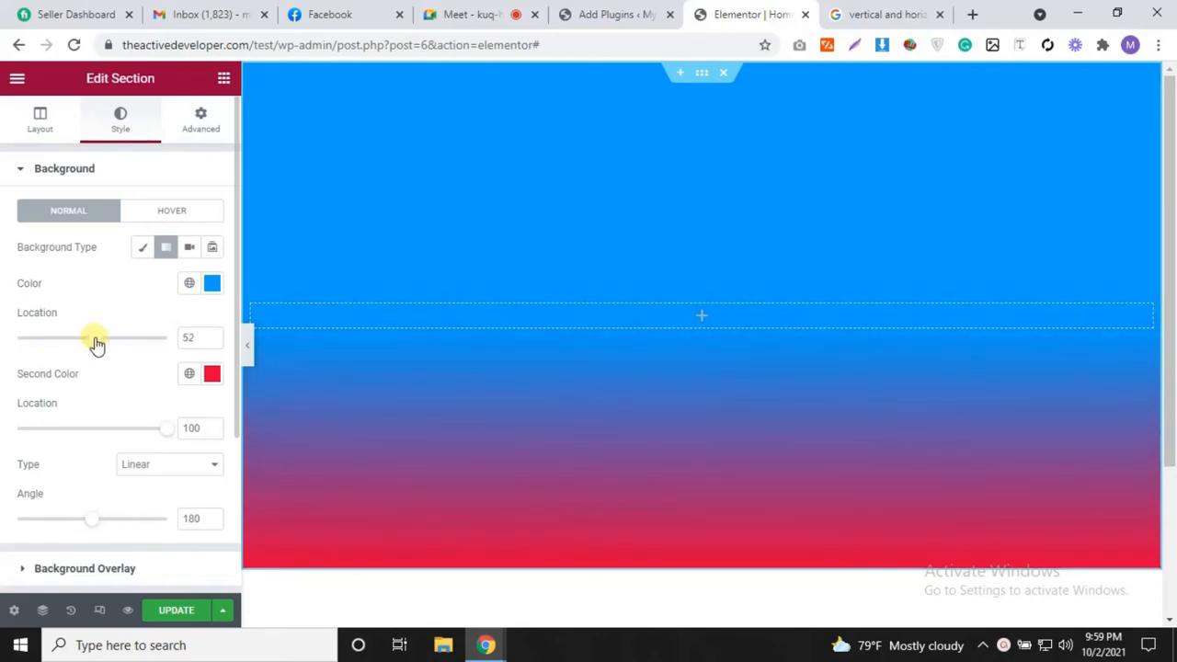
# Step: Try moving the gradient's first color location closer to the end, and clear its value
pyautogui.moveTo(104, 342); pyautogui.dragTo(175, 337)
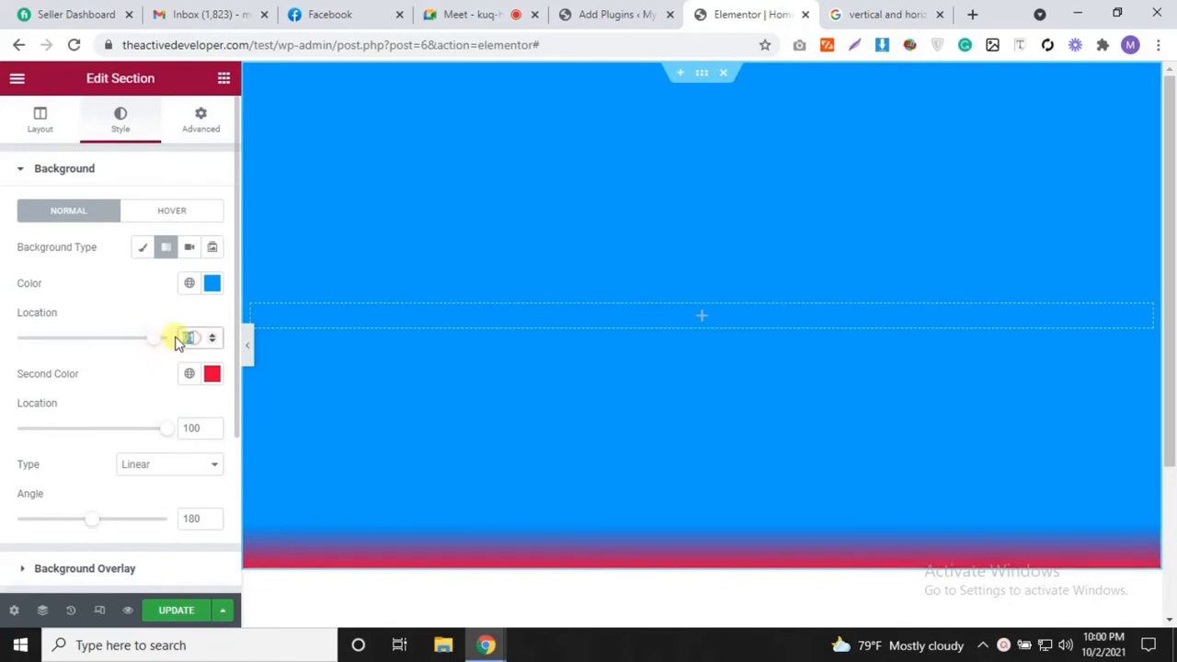
pyautogui.press('BackSpace')
pyautogui.scroll(-2, 609, 343)
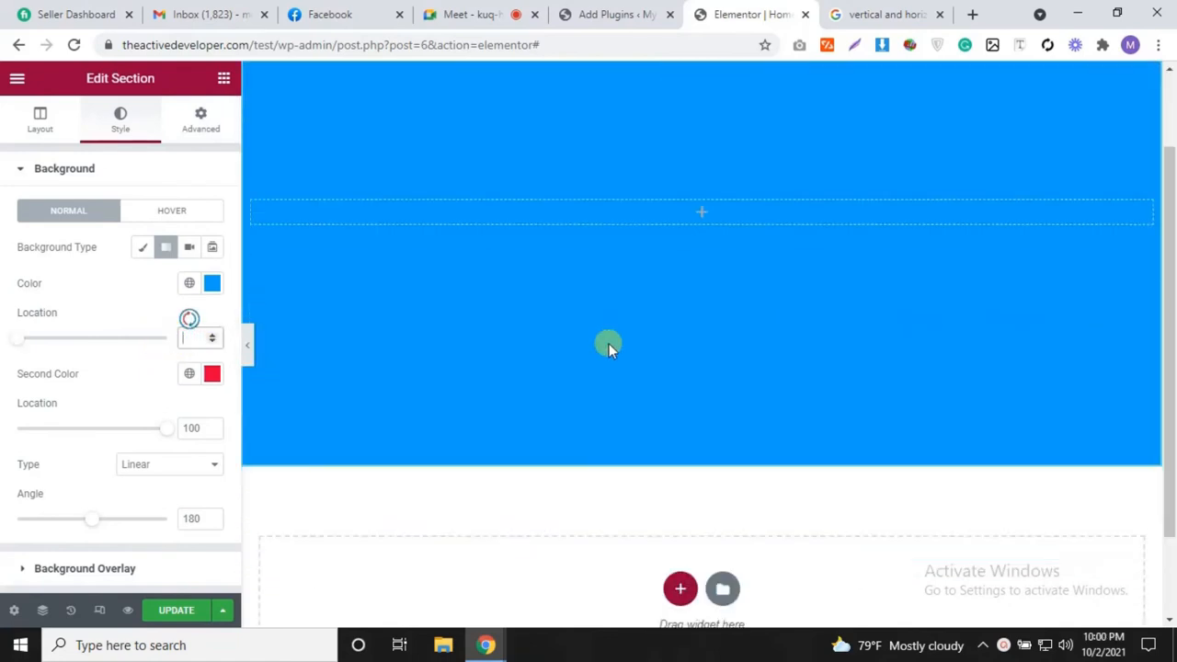
# Step: Darken the gradient's first color to the deep blue #0065A2
pyautogui.click(212, 284)
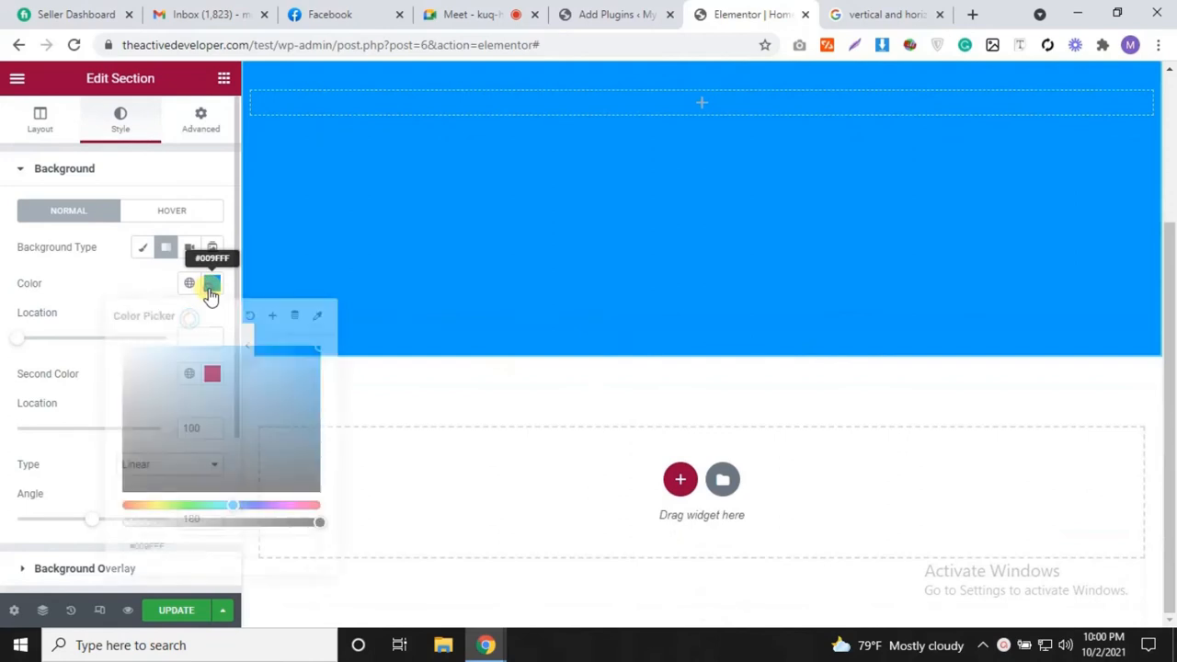
pyautogui.moveTo(208, 366); pyautogui.dragTo(321, 399)
pyautogui.scroll(2, 556, 336)
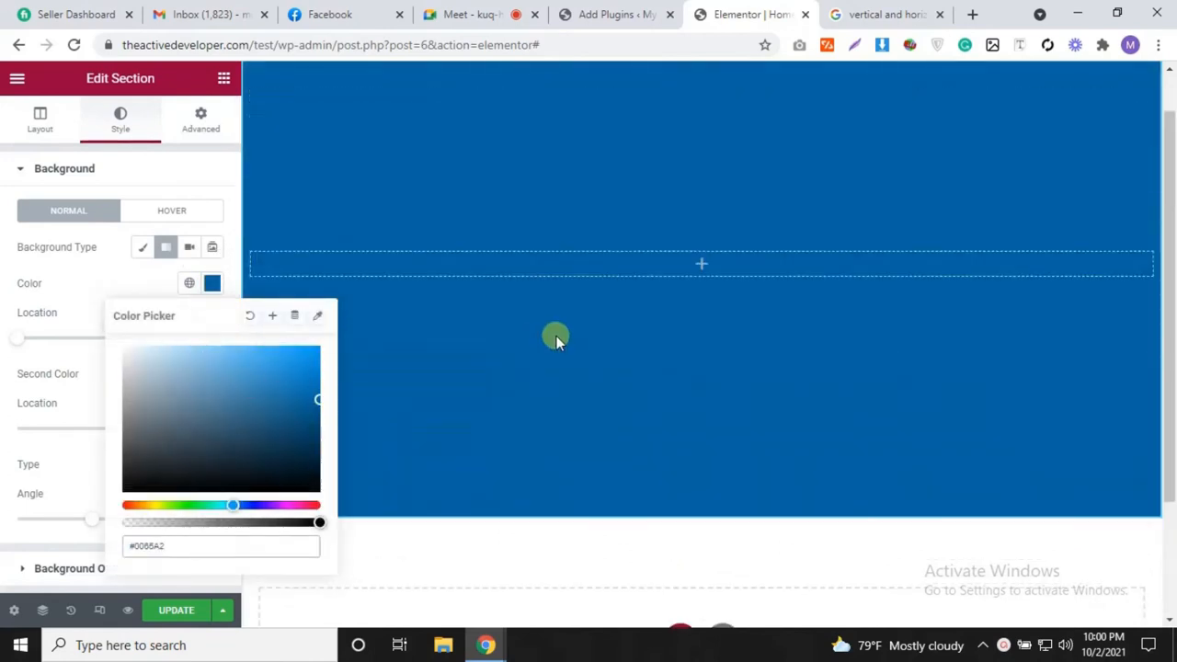
# Step: Set the location of the gradient's first color to 0
pyautogui.click(17, 339)
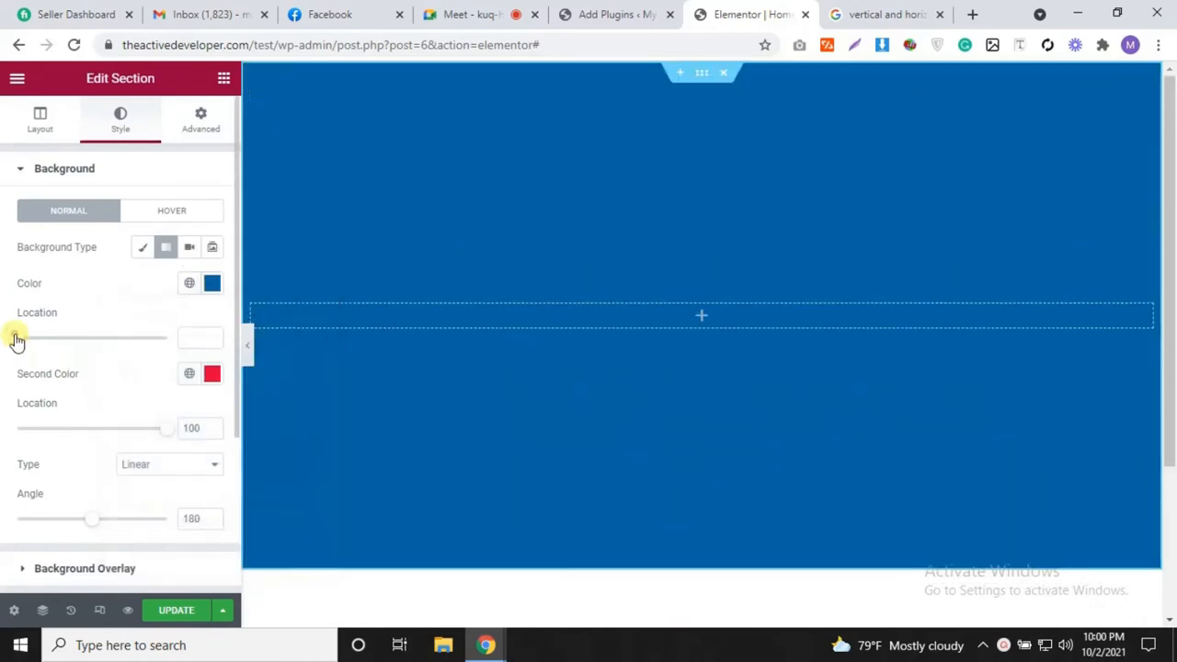
pyautogui.moveTo(17, 345)
pyautogui.mouseDown()
pyautogui.moveTo(171, 344)
pyautogui.moveTo(3, 350)
pyautogui.mouseUp()
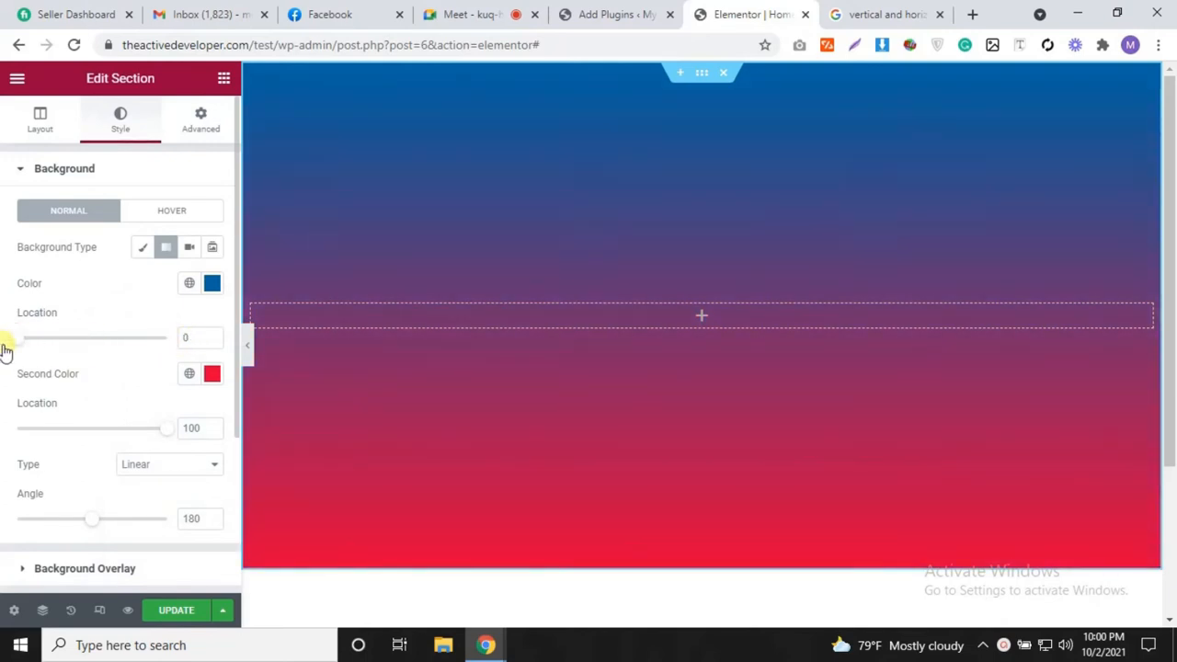
pyautogui.scroll(-2, 904, 230)
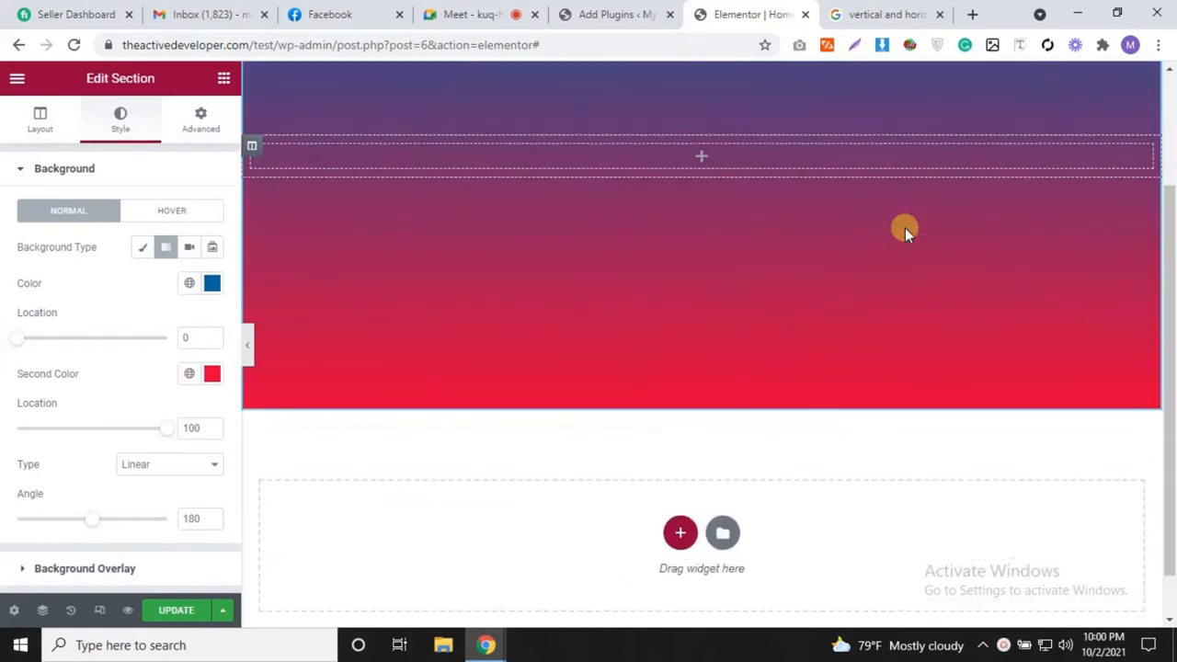
pyautogui.scroll(2, 905, 229)
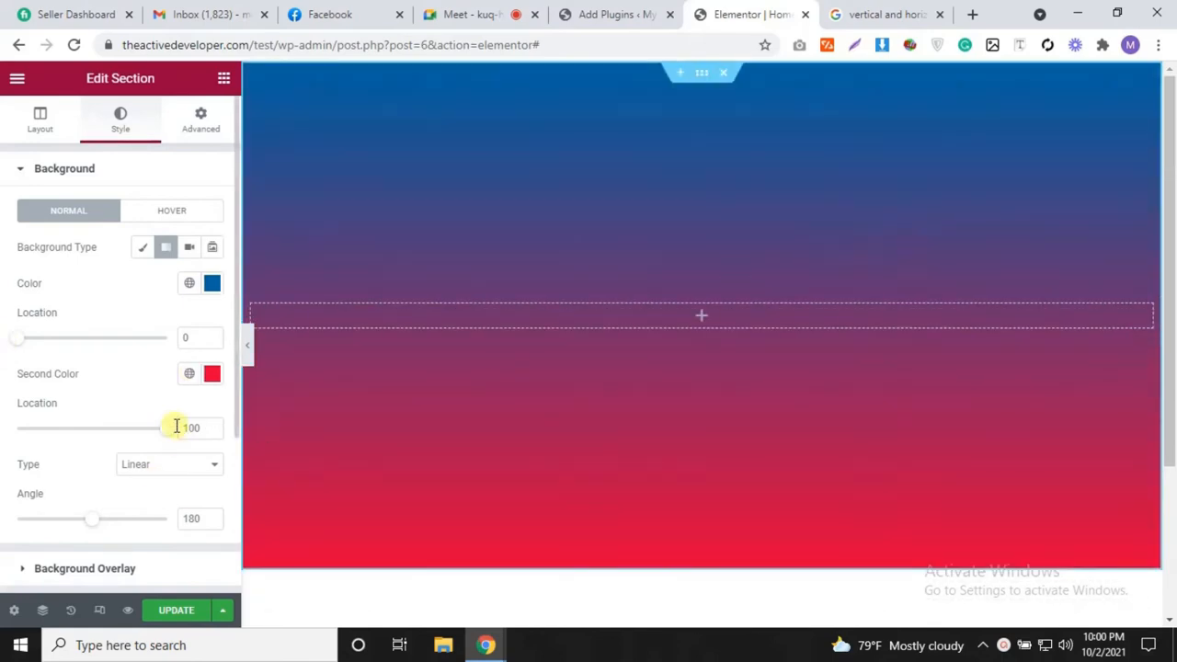
# Step: Try the gradient's second color location at 10 and restore it to 100
pyautogui.moveTo(164, 434); pyautogui.dragTo(31, 434)
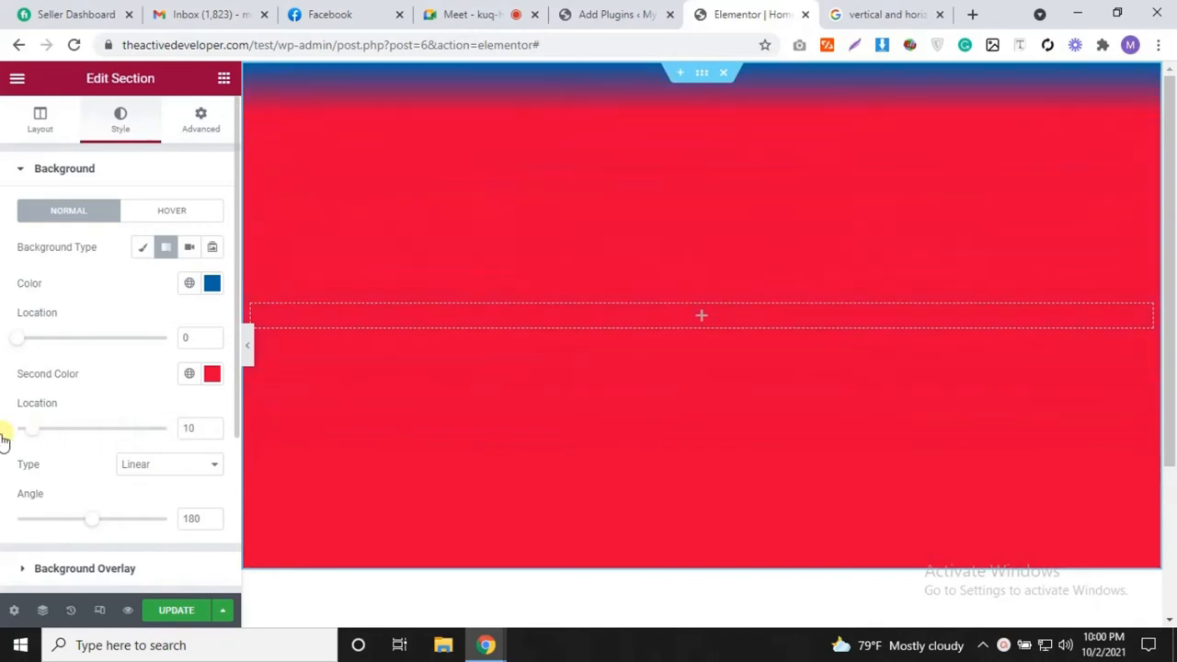
pyautogui.moveTo(233, 438); pyautogui.dragTo(250, 438)
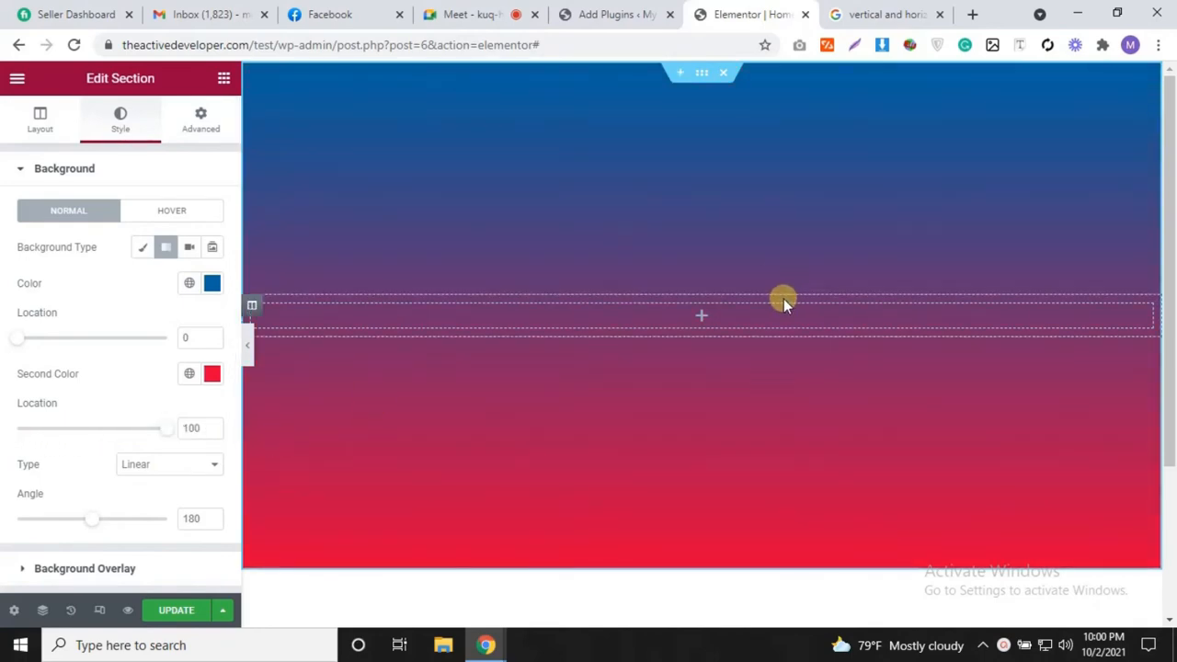
# Step: Change the section's background gradient type to Radial
pyautogui.click(158, 469)
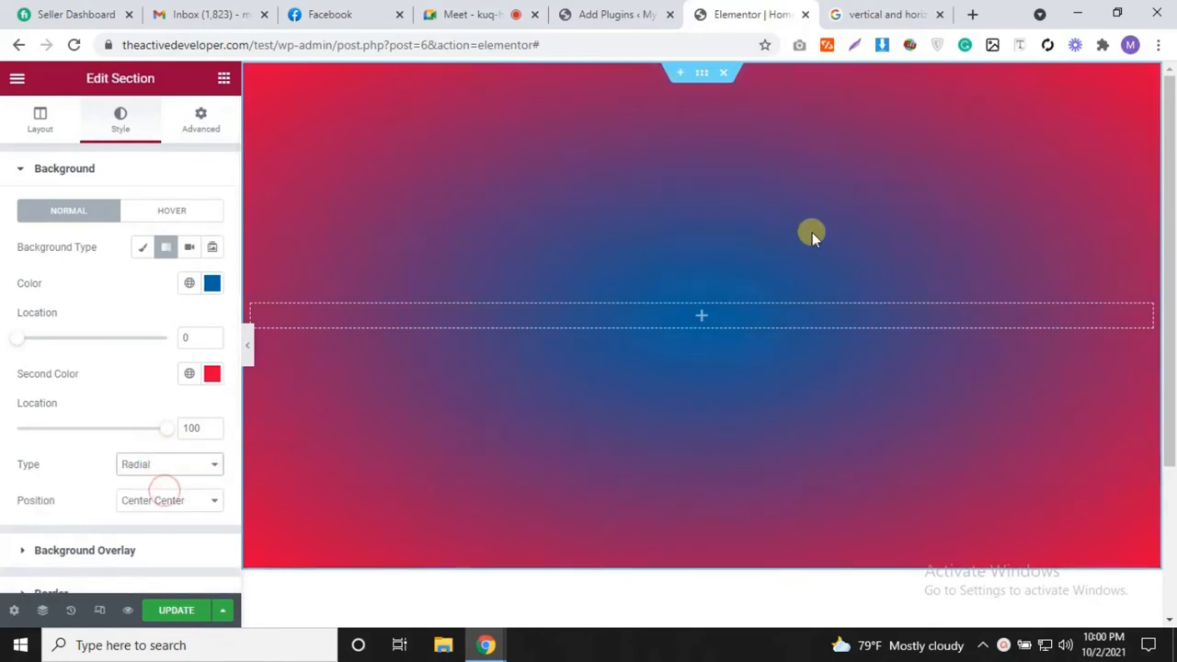
pyautogui.scroll(-2, 494, 323)
pyautogui.scroll(2, 570, 358)
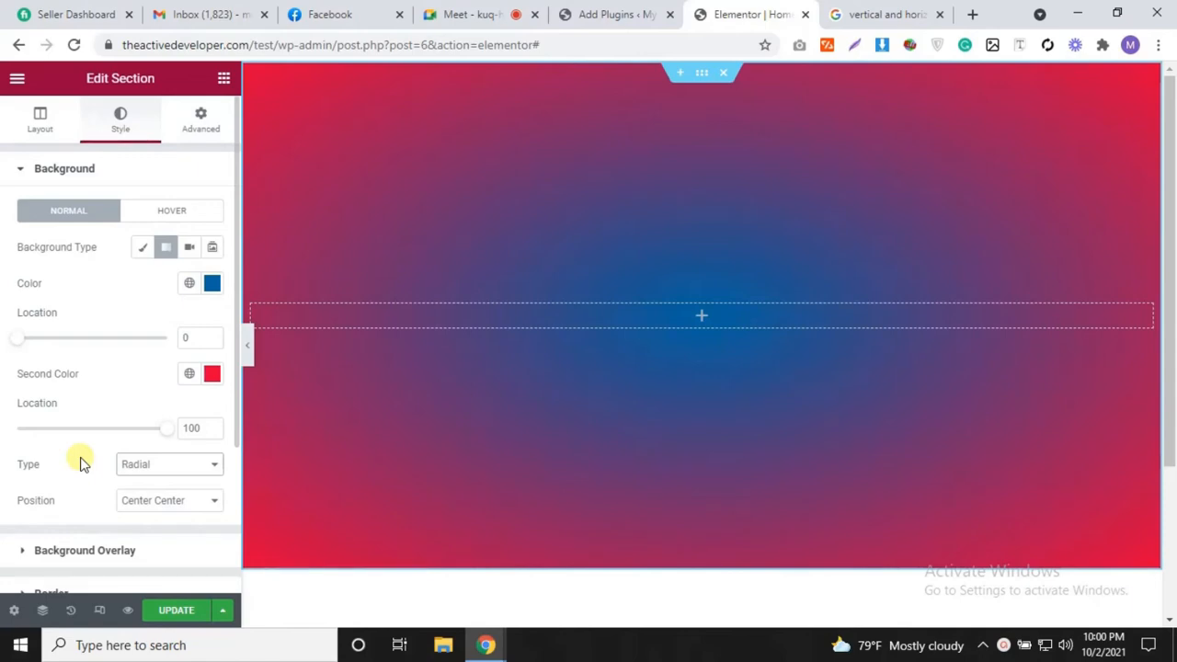
# Step: Set the radial gradient's position to Center Left
pyautogui.scroll(-2, 80, 459)
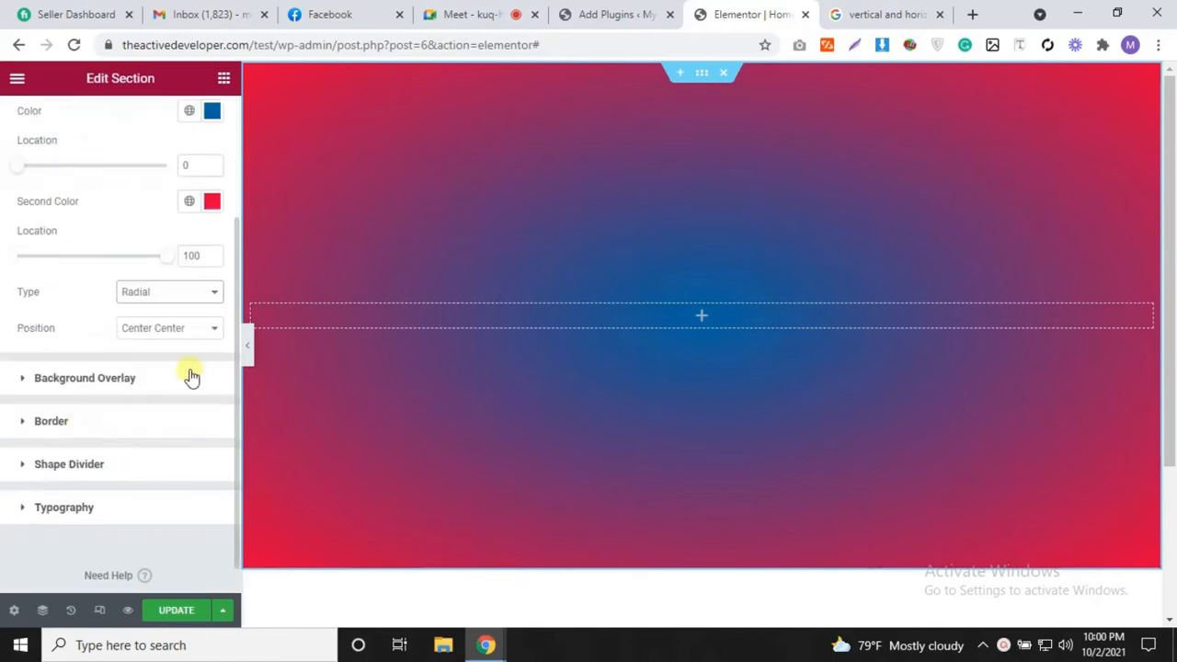
pyautogui.click(174, 321)
pyautogui.click(180, 358)
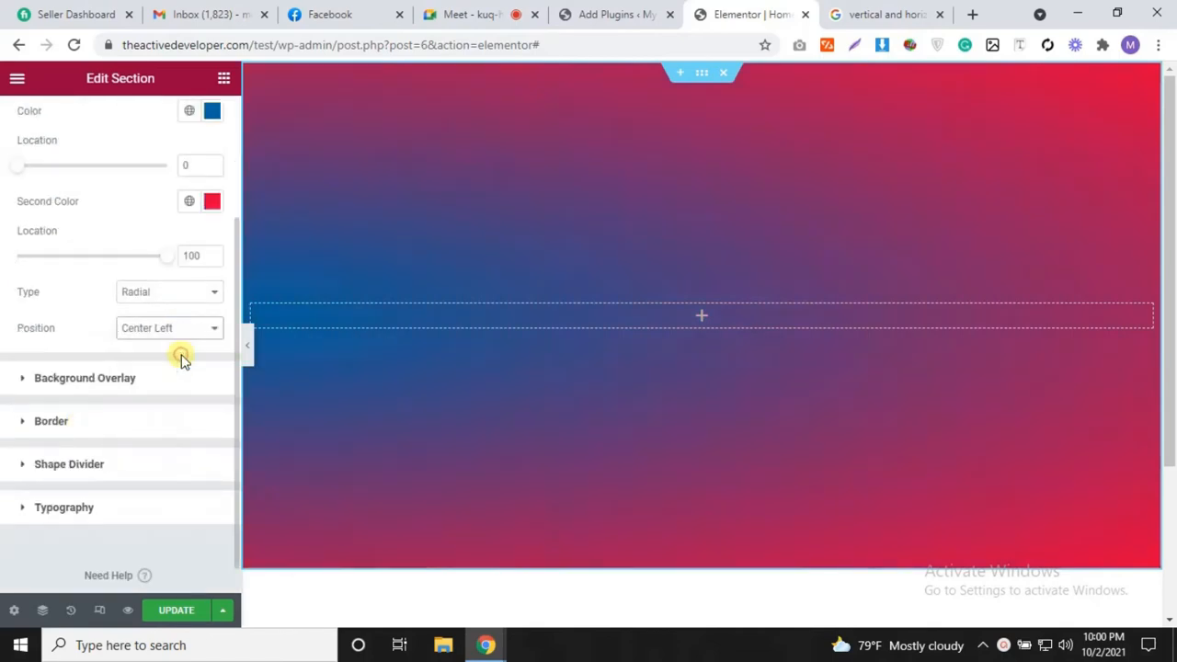
pyautogui.click(184, 331)
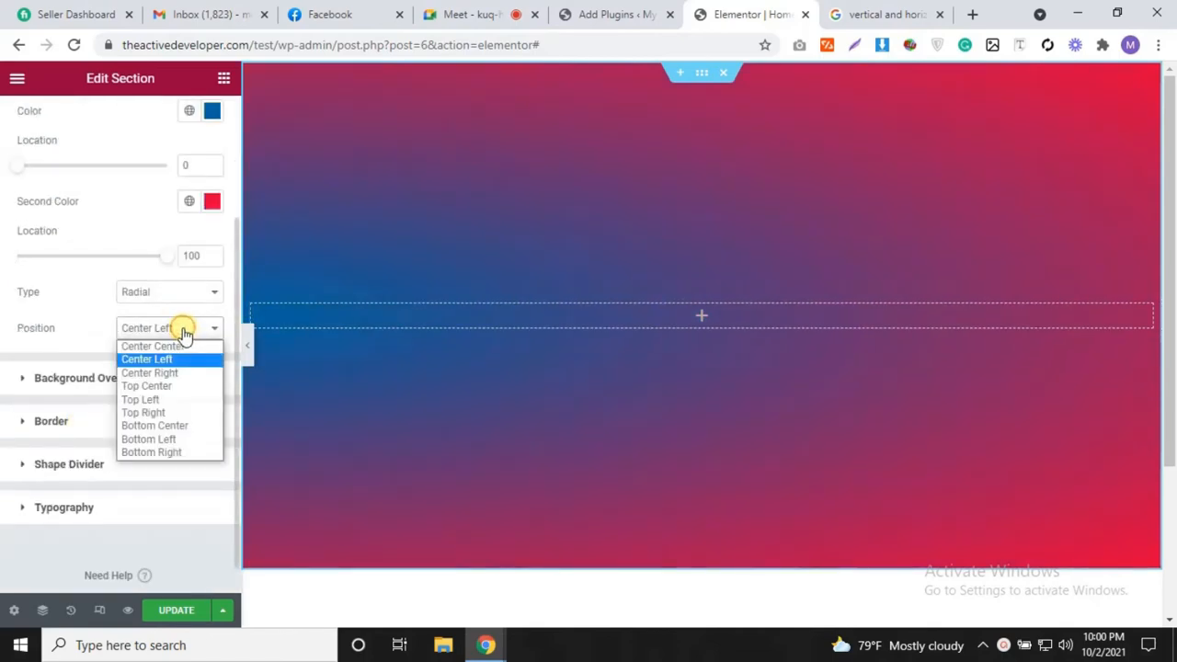
pyautogui.click(92, 404)
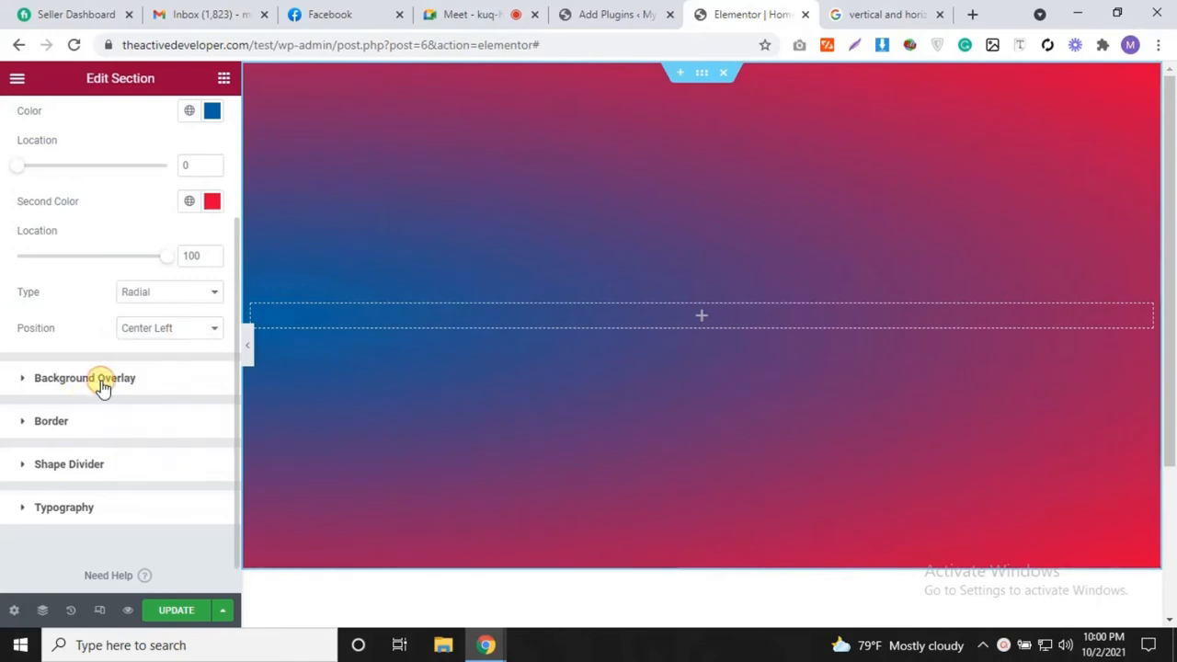
# Step: Give the section a Classic background overlay in black (#000000) with an opacity of 0.53
pyautogui.click(102, 384)
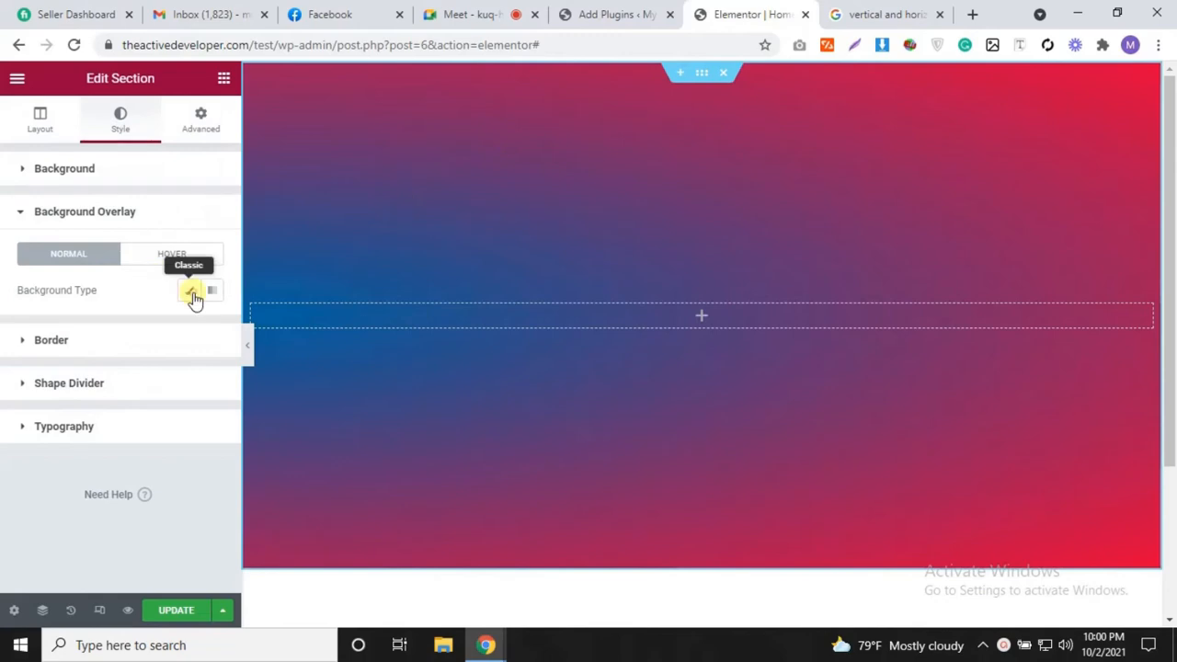
pyautogui.click(191, 292)
pyautogui.click(214, 327)
pyautogui.moveTo(198, 412); pyautogui.dragTo(322, 608)
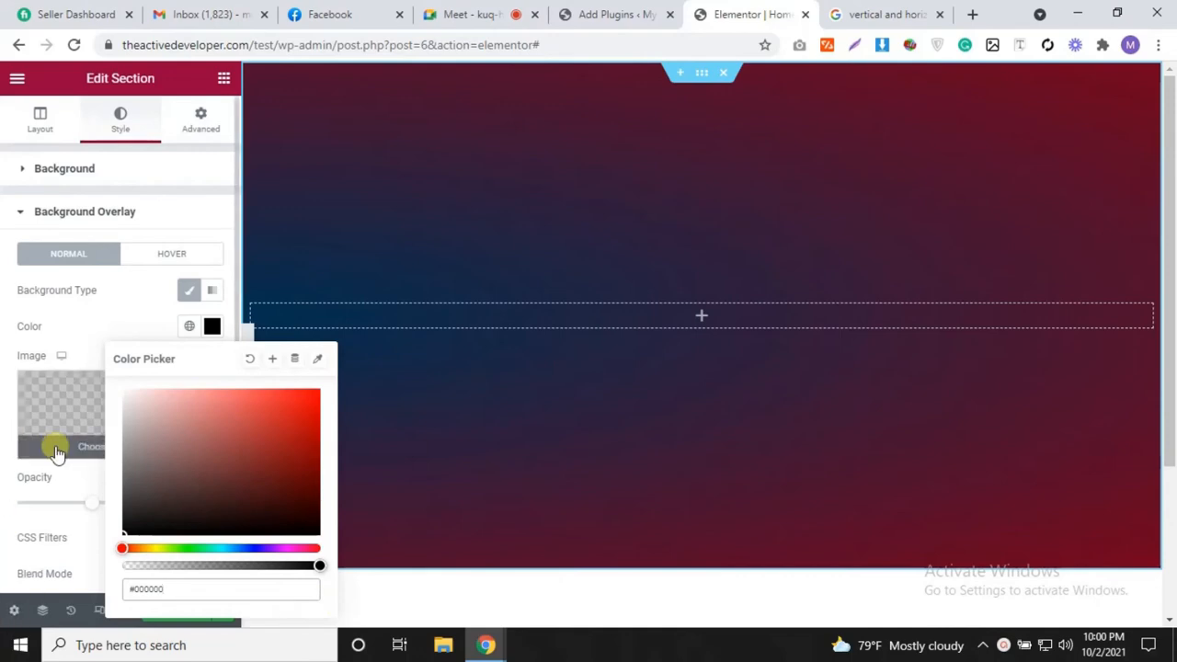
pyautogui.click(5, 474)
pyautogui.moveTo(96, 508); pyautogui.dragTo(89, 538)
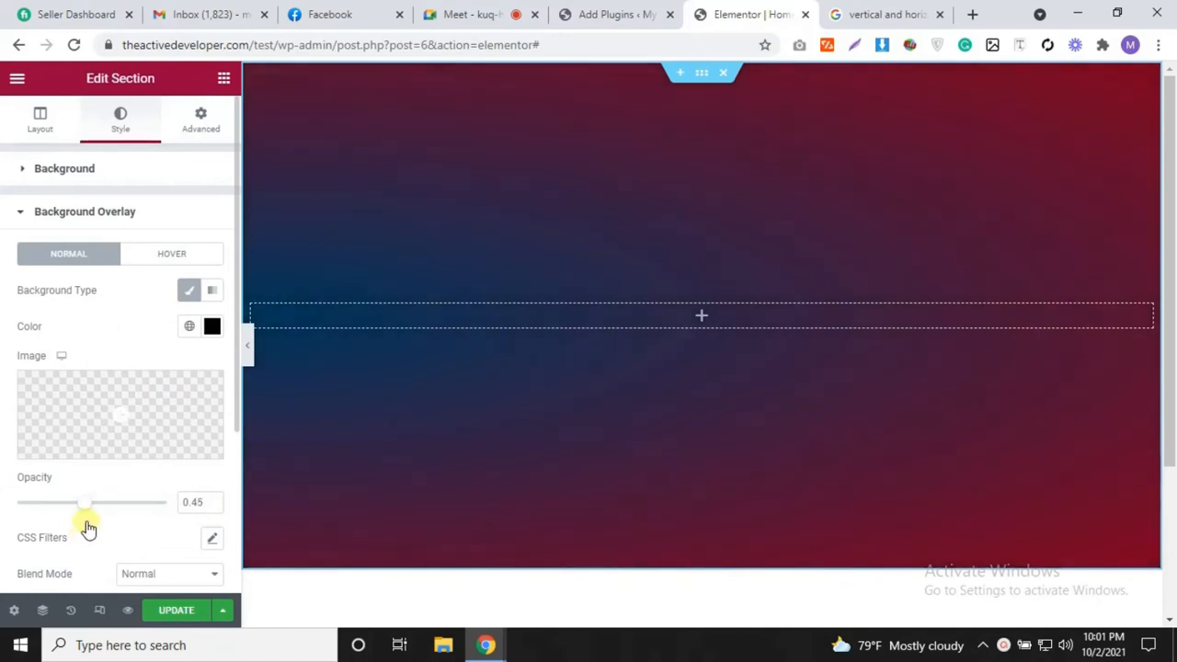
# Step: Open the section's Shape Divider settings and look over the end of the section on the page
pyautogui.scroll(-2, 105, 523)
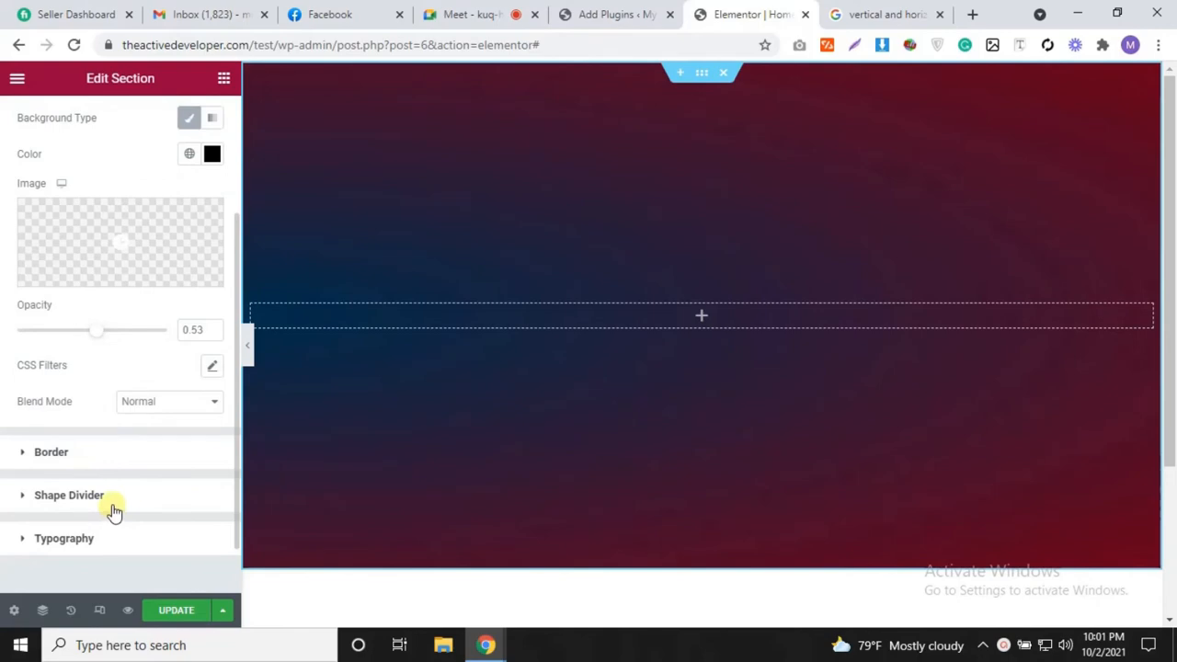
pyautogui.scroll(-1, 114, 511)
pyautogui.click(126, 440)
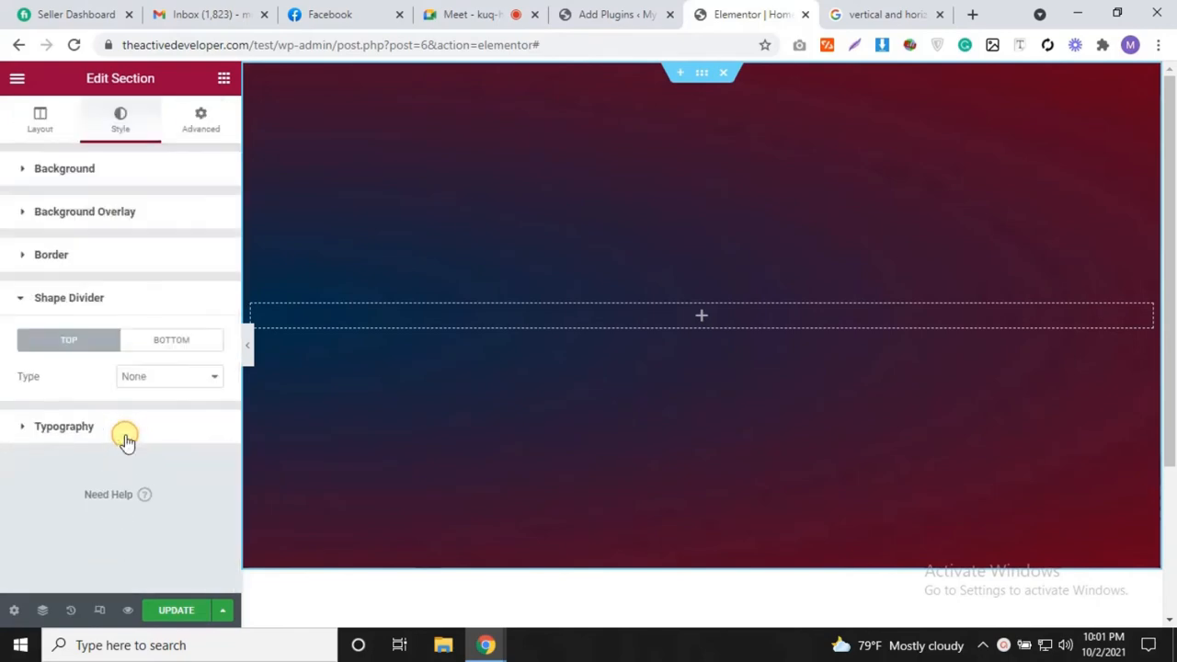
pyautogui.scroll(-2, 741, 383)
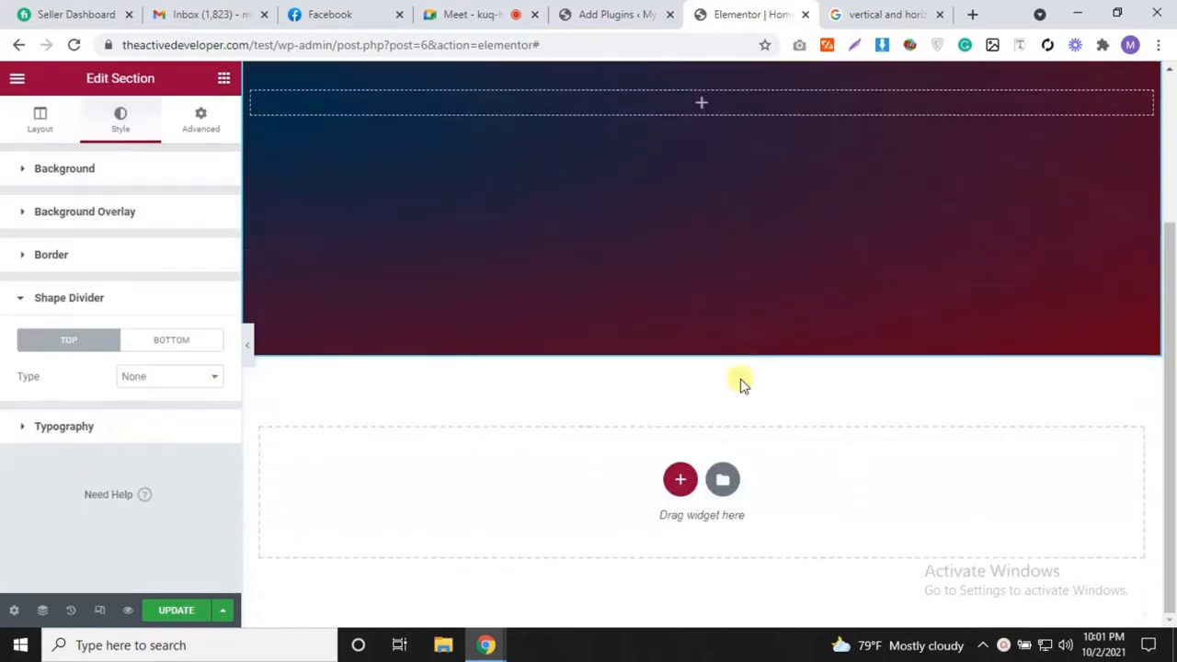
# Step: Duplicate the gradient section so that a copy follows directly below it
pyautogui.scroll(2, 725, 269)
pyautogui.rightClick(701, 74)
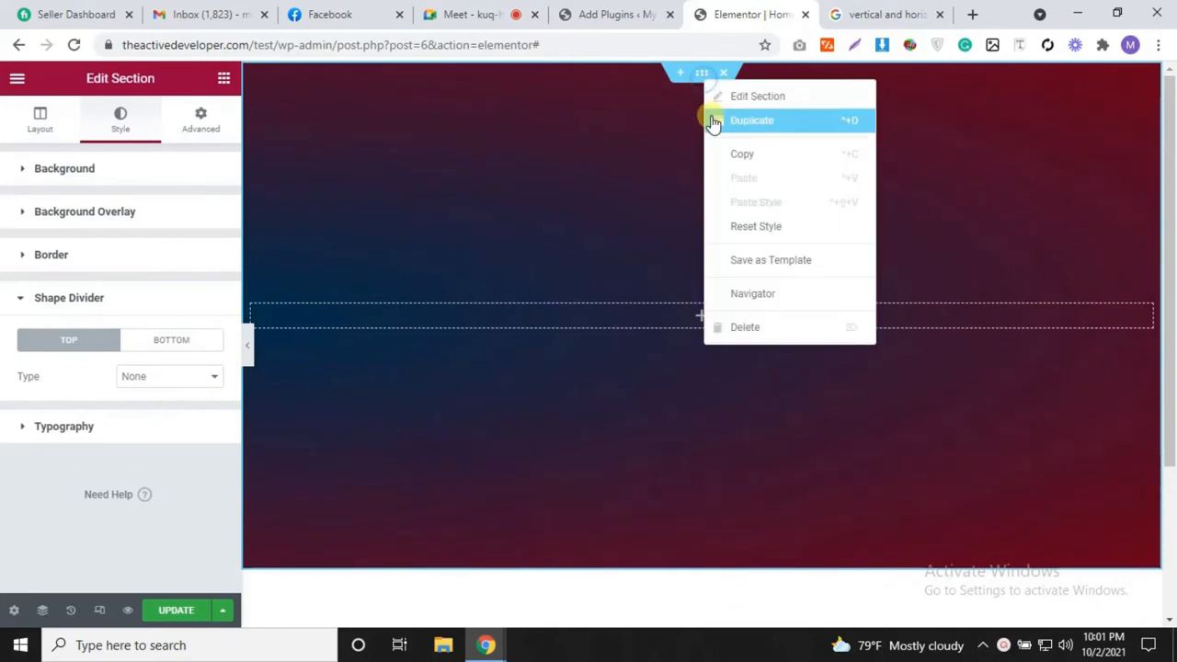
pyautogui.click(713, 122)
pyautogui.scroll(-3, 689, 396)
pyautogui.scroll(4, 353, 433)
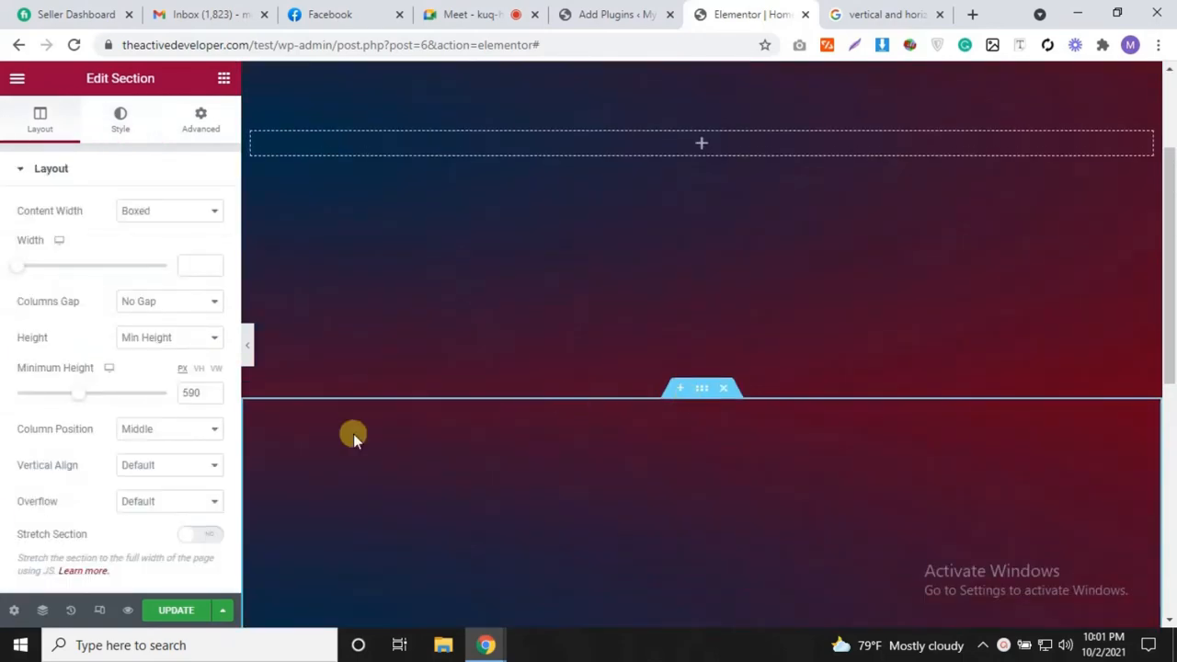
# Step: Review the duplicated section's layout options and its background style settings
pyautogui.scroll(-2, 110, 363)
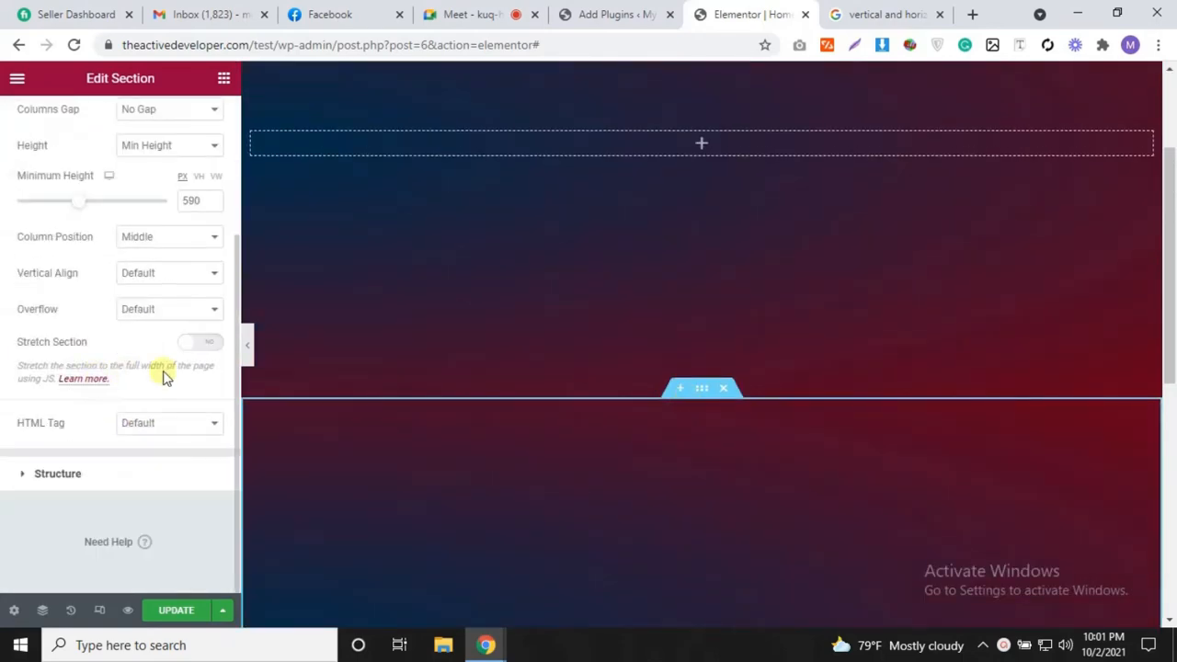
pyautogui.scroll(3, 156, 350)
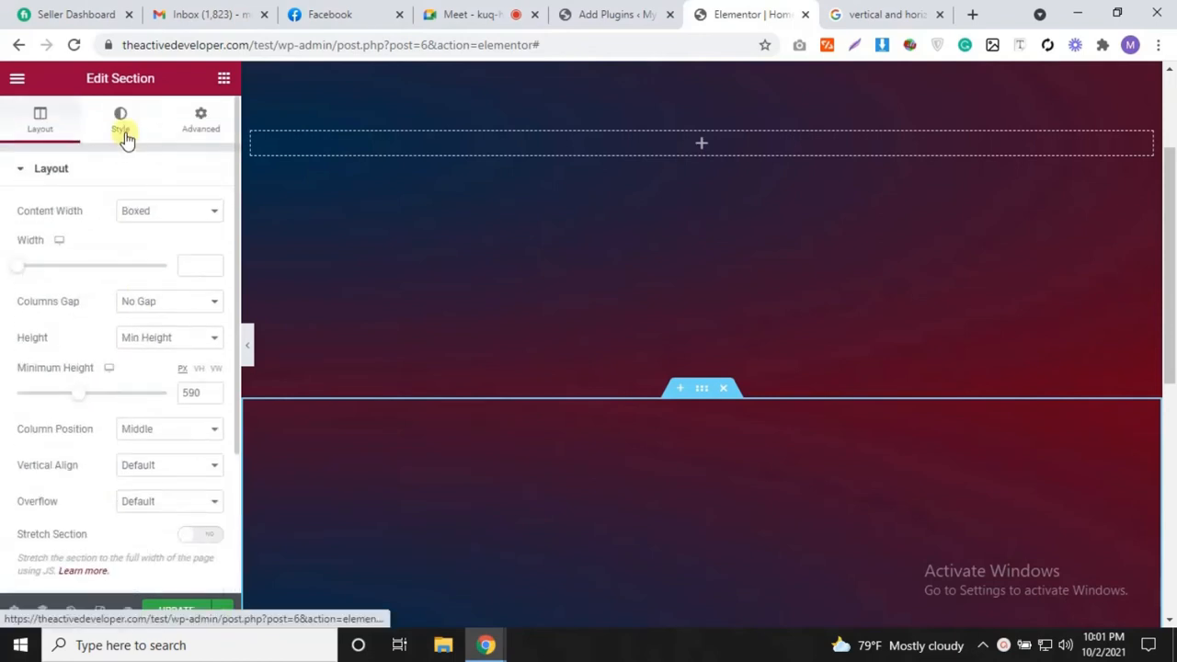
pyautogui.click(126, 136)
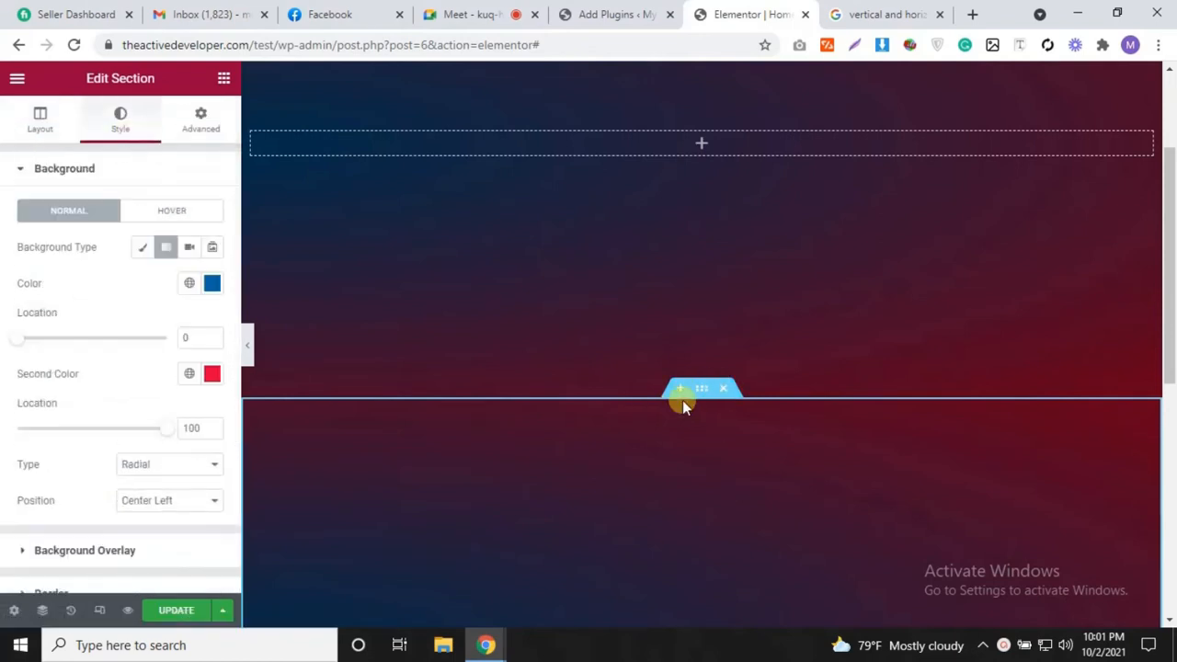
# Step: Open the Navigator and use it to select the first section and the duplicated second section
pyautogui.scroll(-4, 682, 400)
pyautogui.rightClick(533, 467)
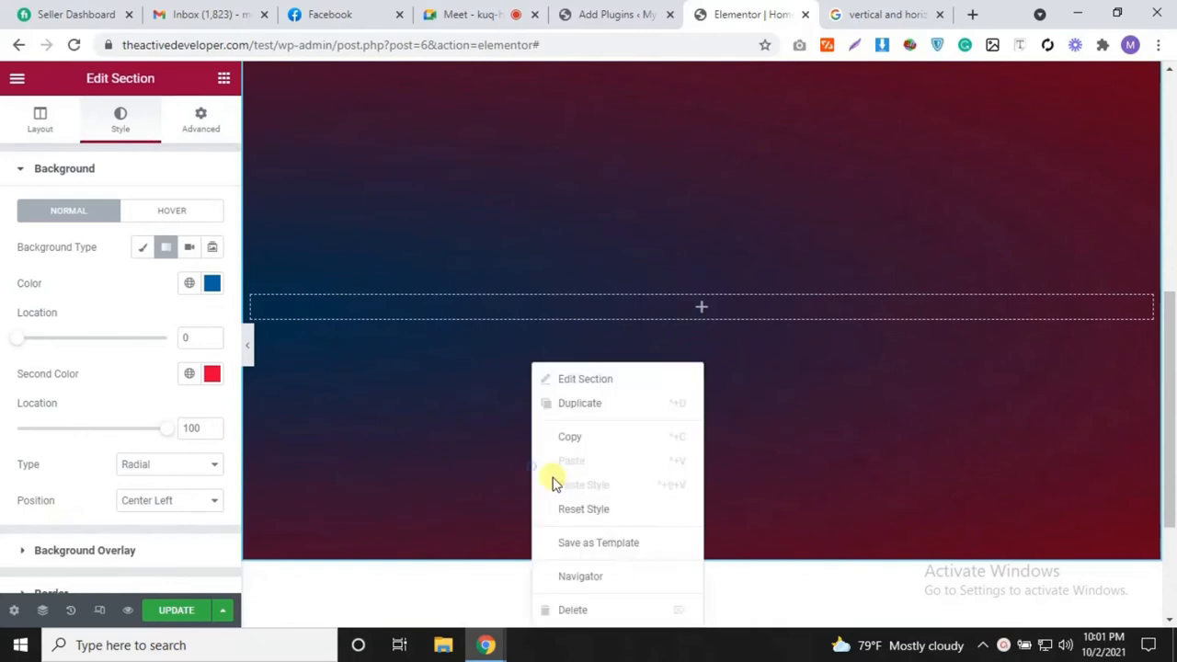
pyautogui.click(616, 577)
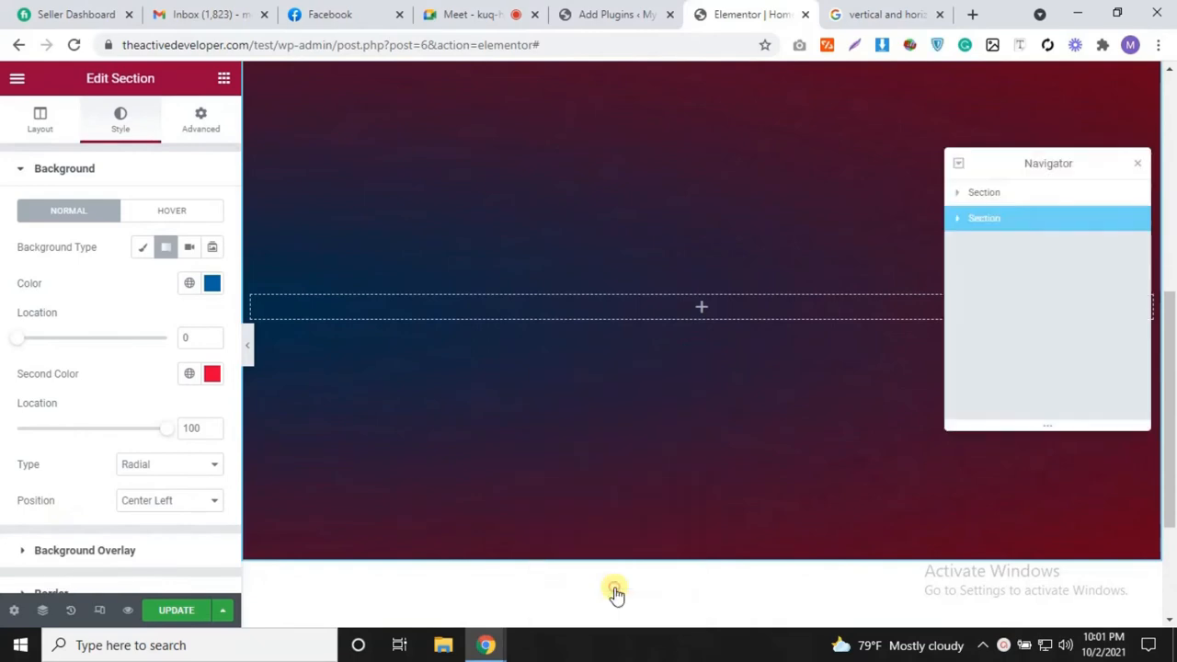
pyautogui.click(999, 194)
pyautogui.click(962, 192)
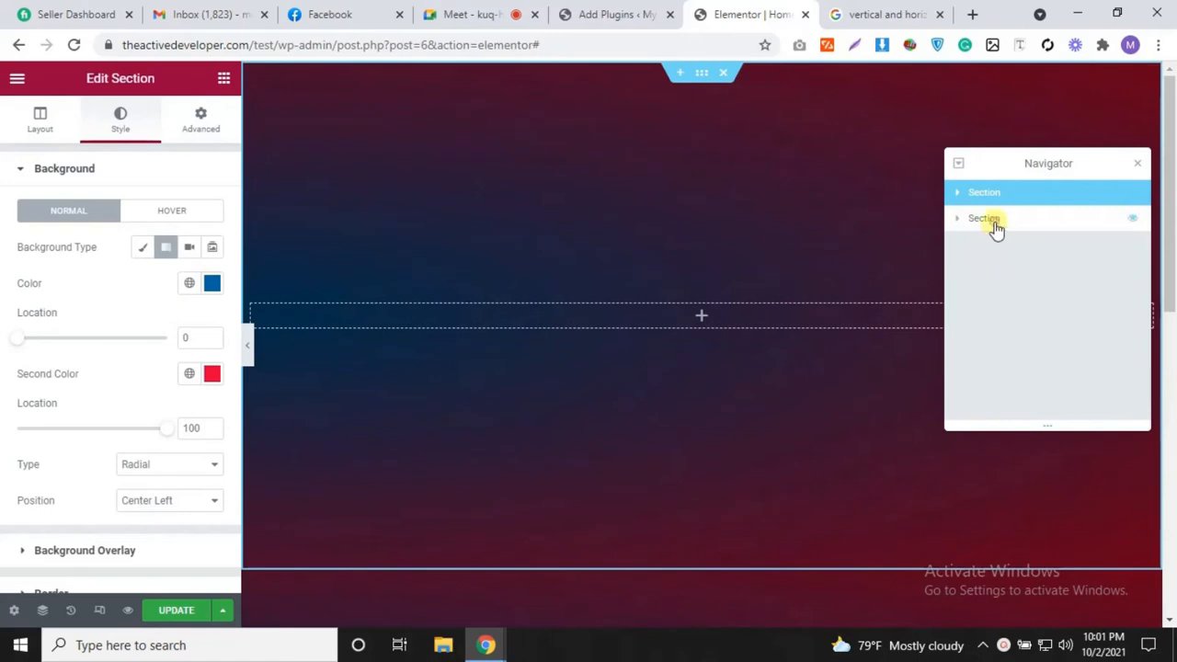
pyautogui.click(984, 219)
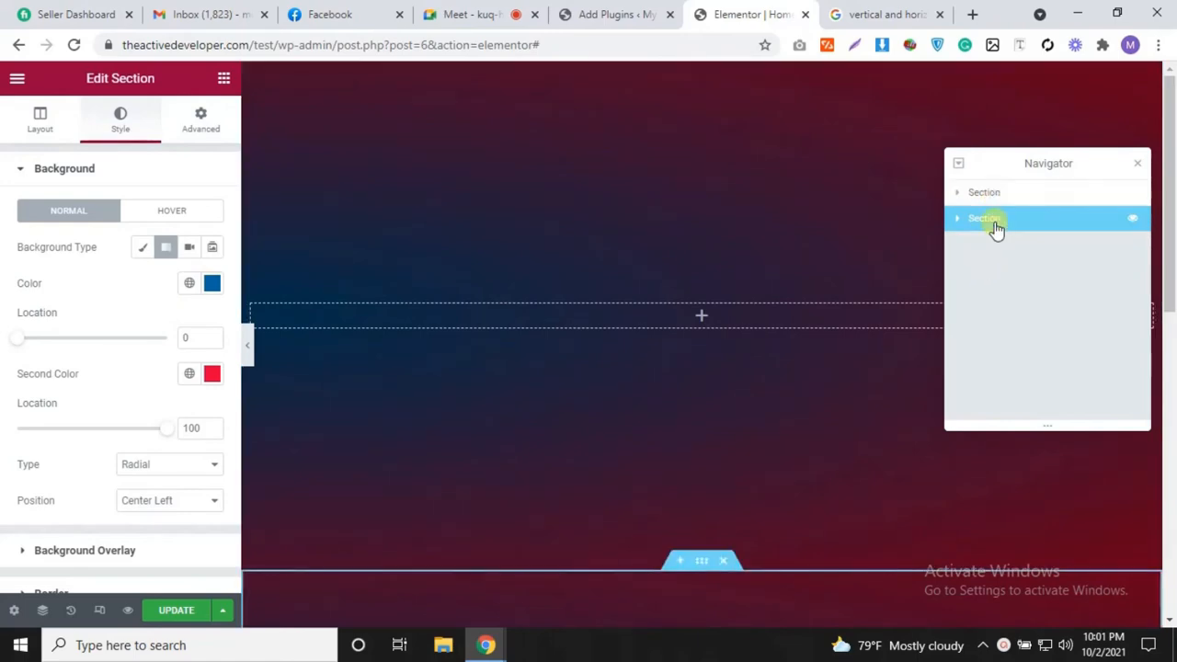
pyautogui.scroll(-5, 676, 373)
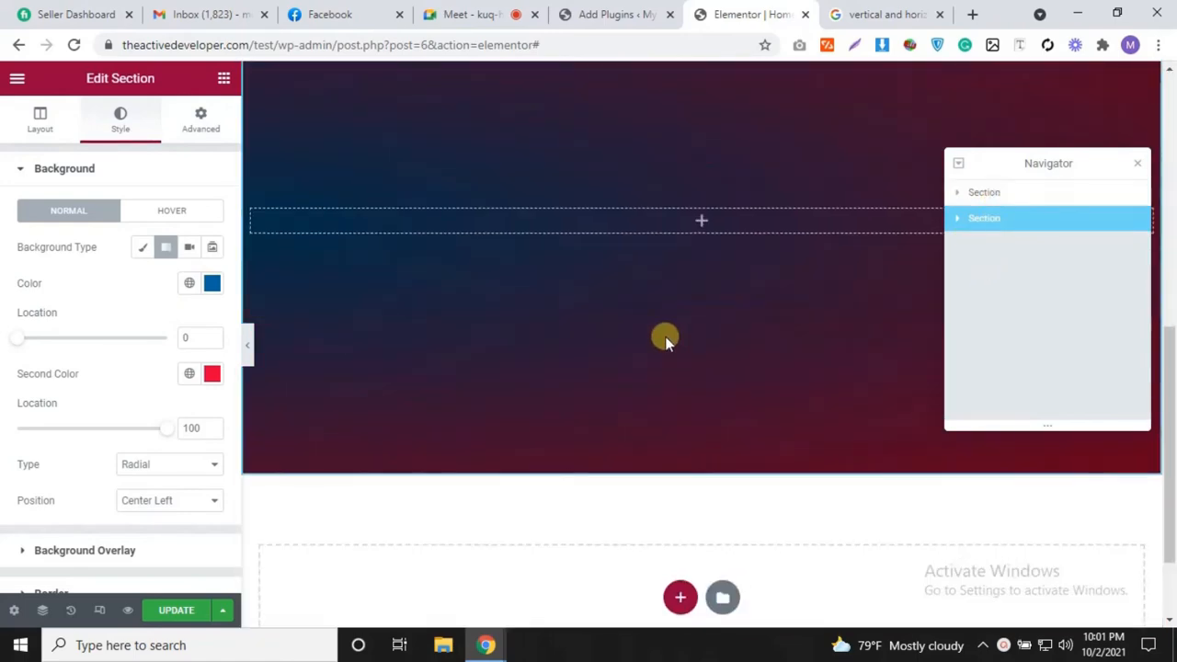
# Step: Try the Mountains and then the Triangle shape as the top shape divider of the second section
pyautogui.click(699, 225)
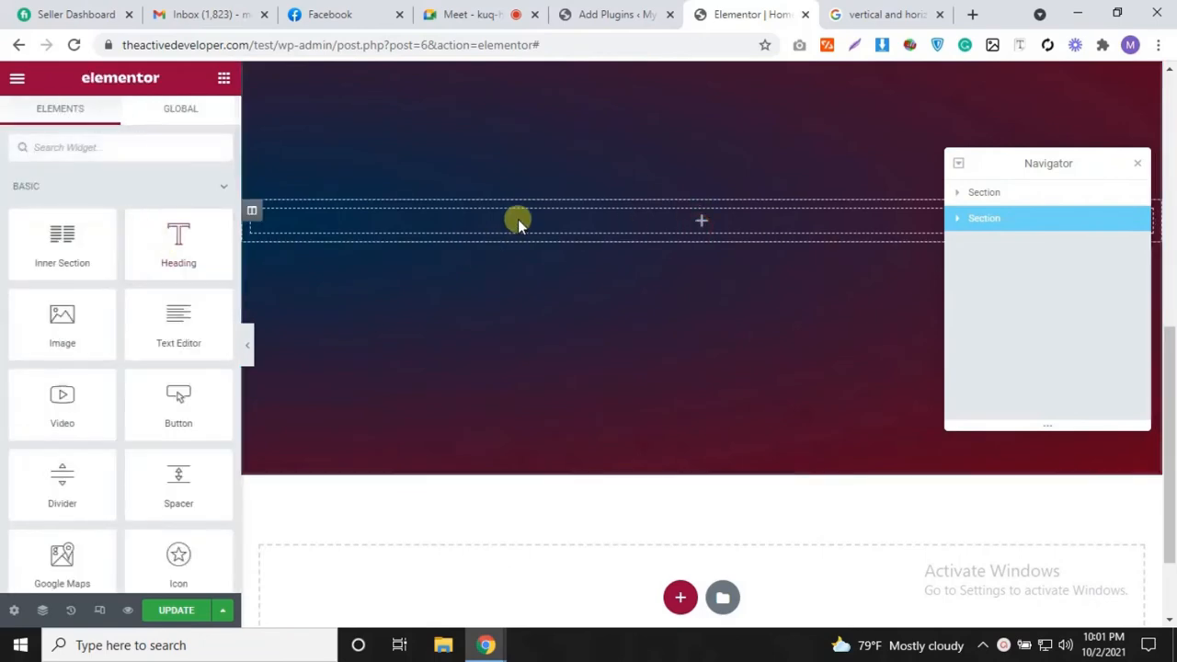
pyautogui.scroll(4, 555, 328)
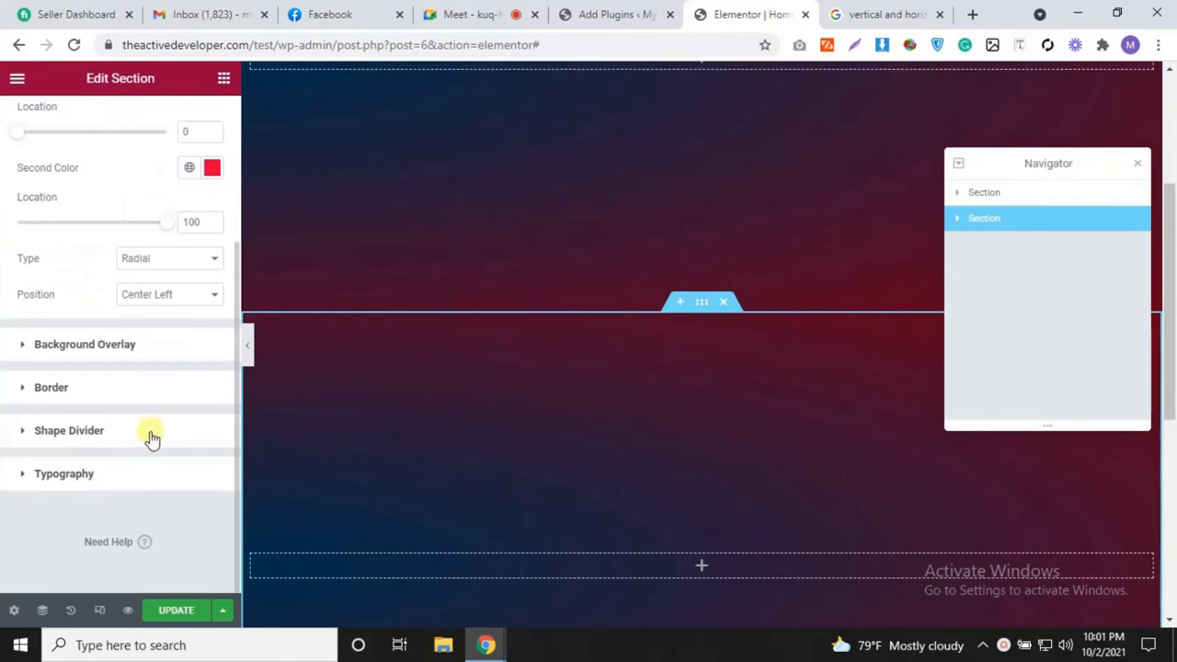
pyautogui.click(138, 430)
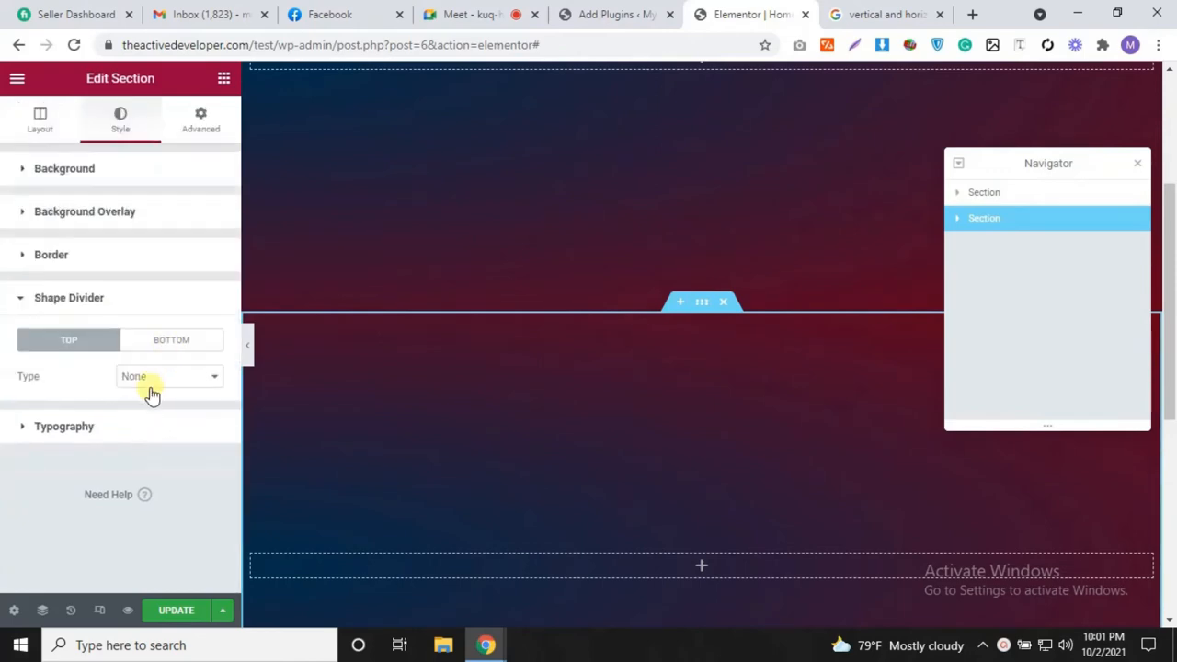
pyautogui.click(152, 387)
pyautogui.click(147, 131)
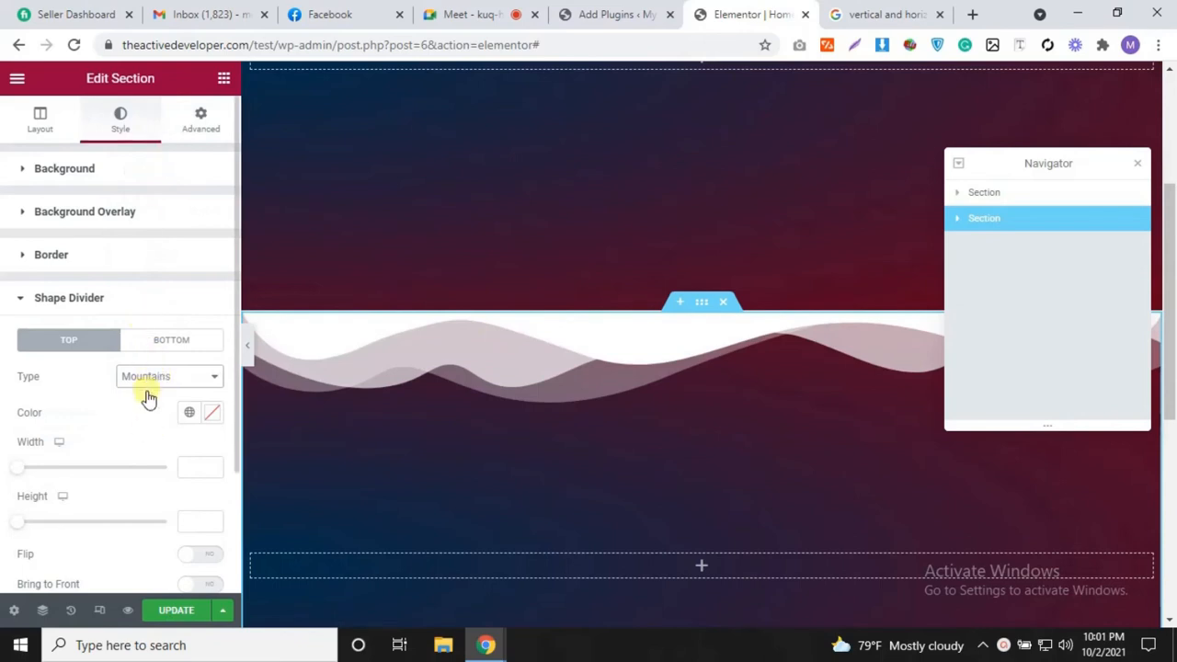
pyautogui.click(178, 376)
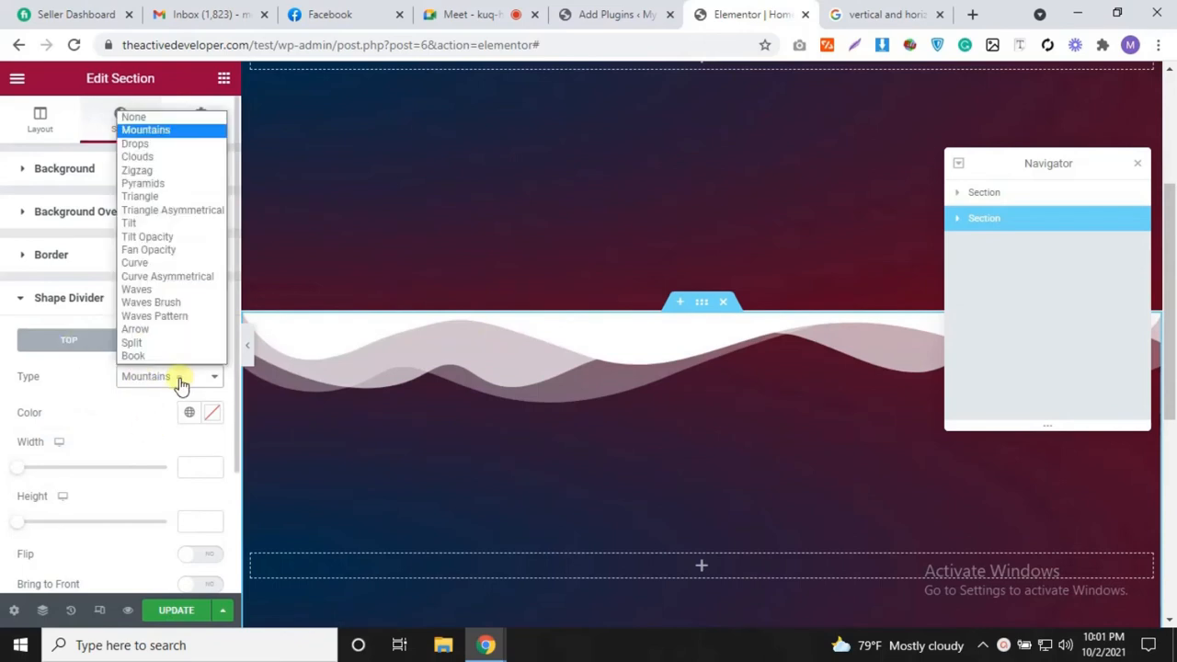
pyautogui.click(164, 197)
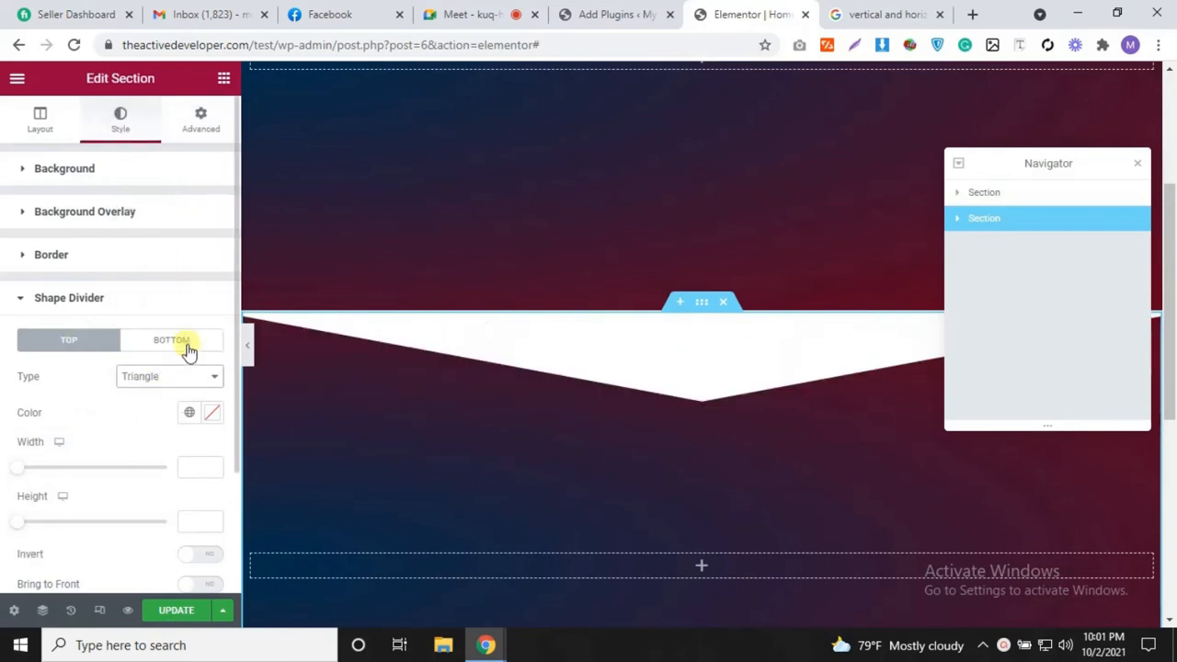
# Step: Try the Arrow and then the Split top divider on the second section, with the Split's width at 148 and height at 216
pyautogui.click(178, 387)
pyautogui.click(152, 338)
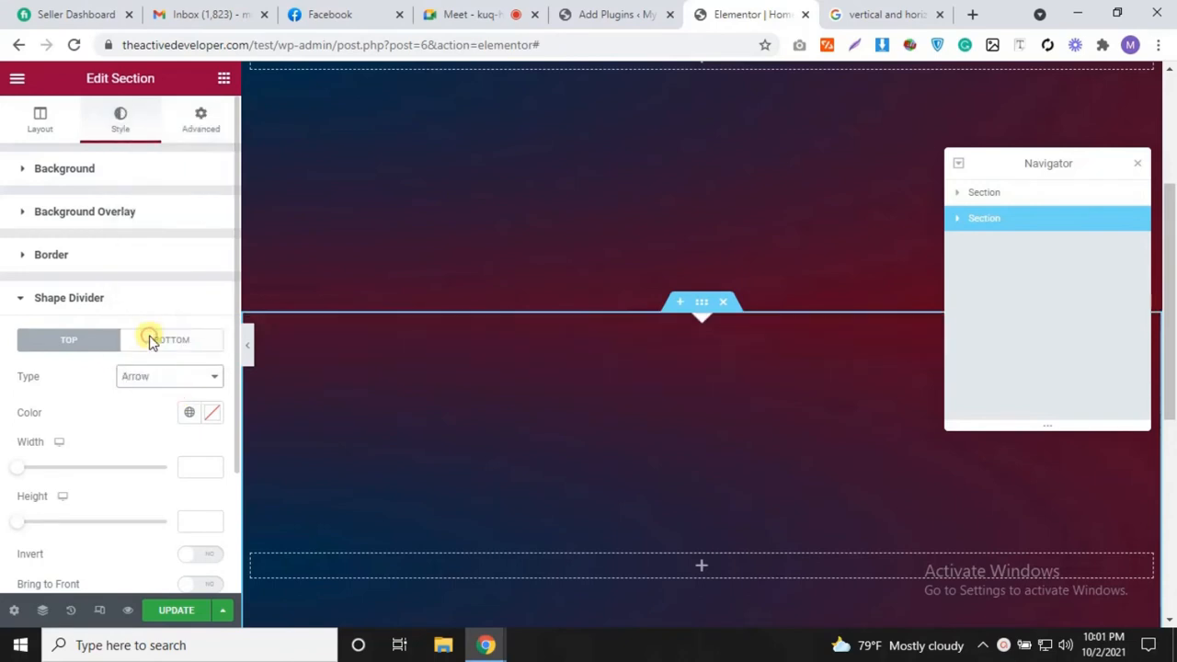
pyautogui.click(161, 378)
pyautogui.click(157, 342)
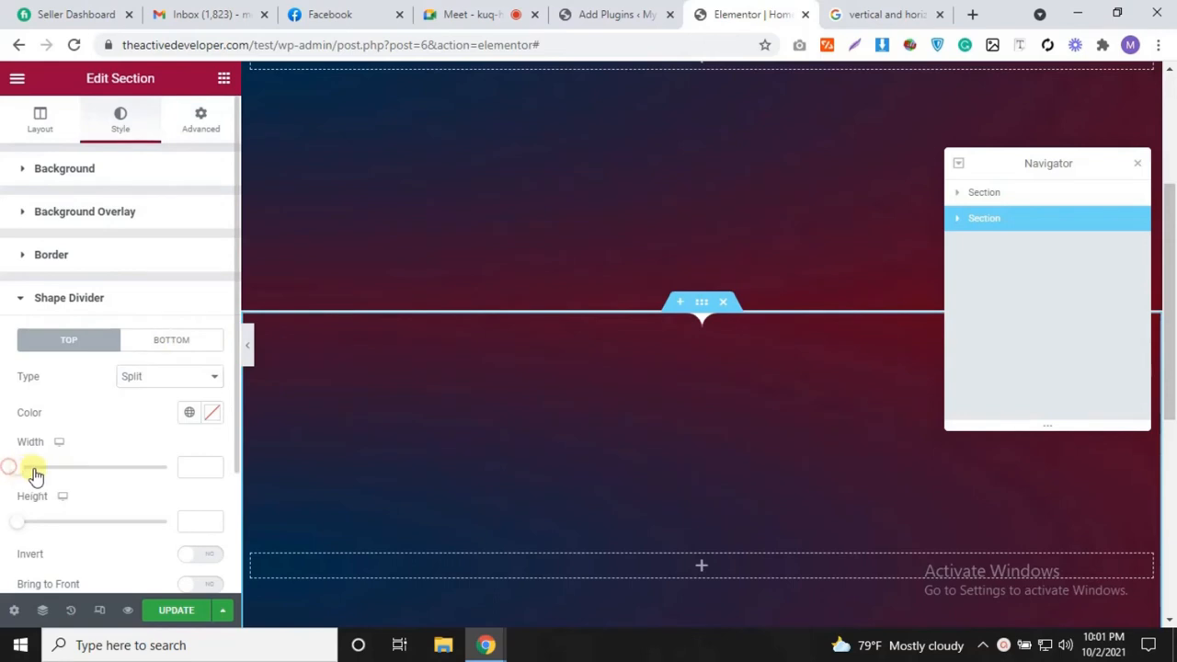
pyautogui.moveTo(32, 468); pyautogui.dragTo(43, 468)
pyautogui.moveTo(16, 526); pyautogui.dragTo(82, 523)
pyautogui.scroll(-2, 144, 367)
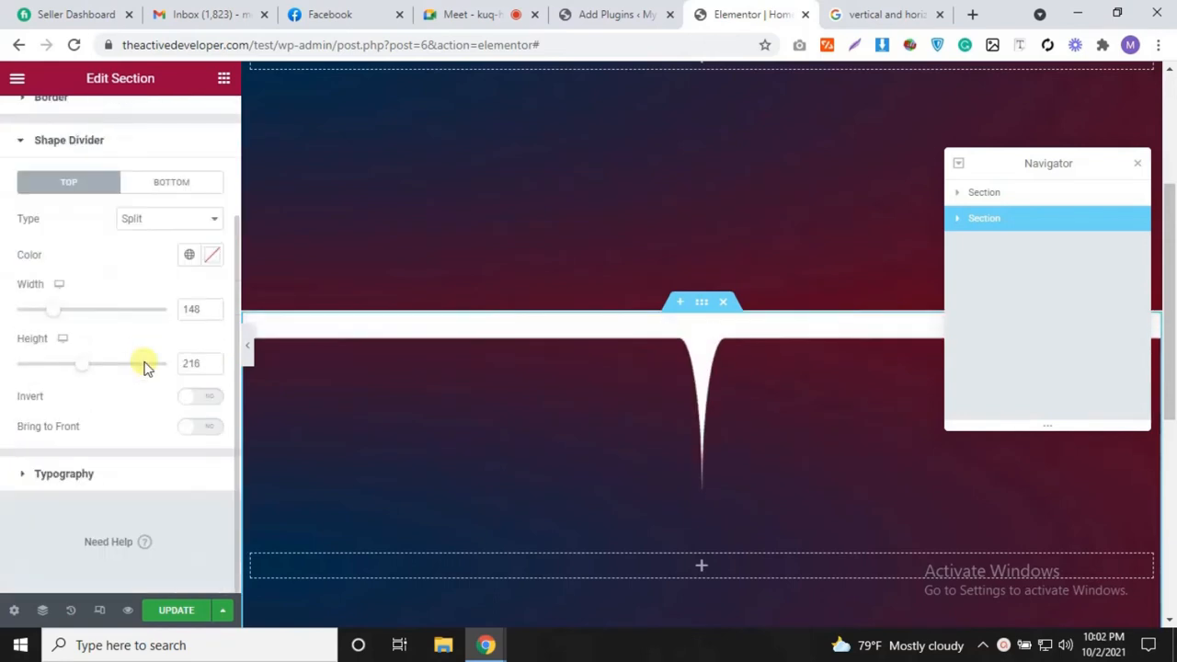
pyautogui.scroll(2, 144, 367)
pyautogui.scroll(3, 635, 429)
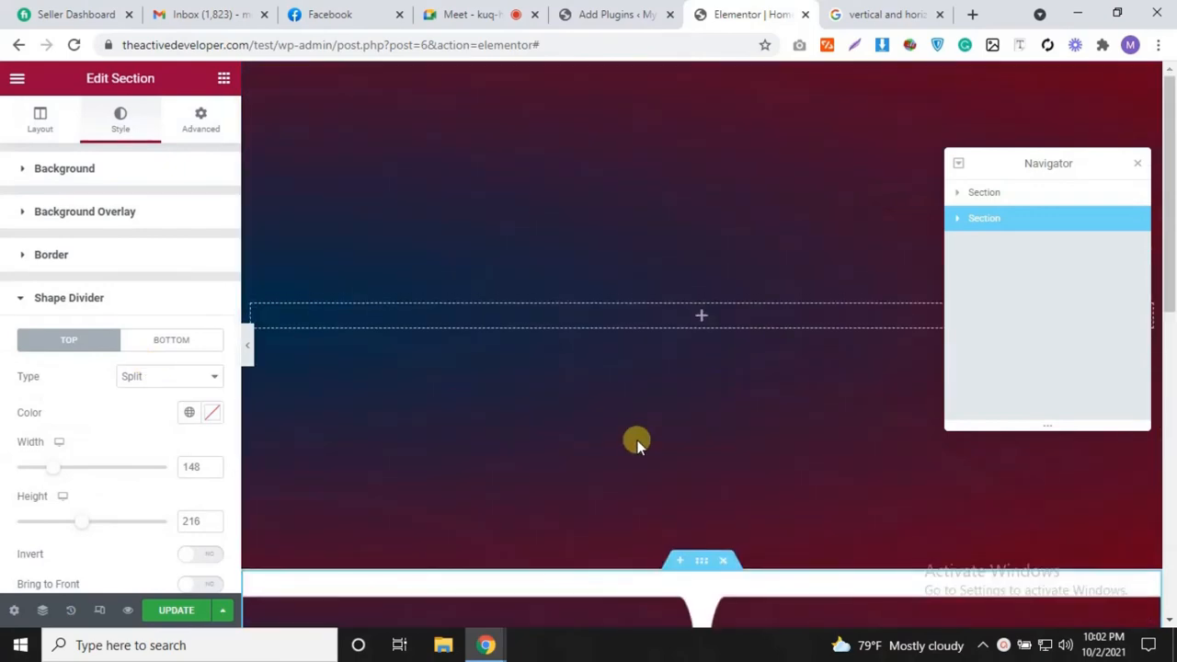
# Step: Try the Tilt Opacity shape as the second section's top divider and look over its effect and remaining options
pyautogui.click(171, 383)
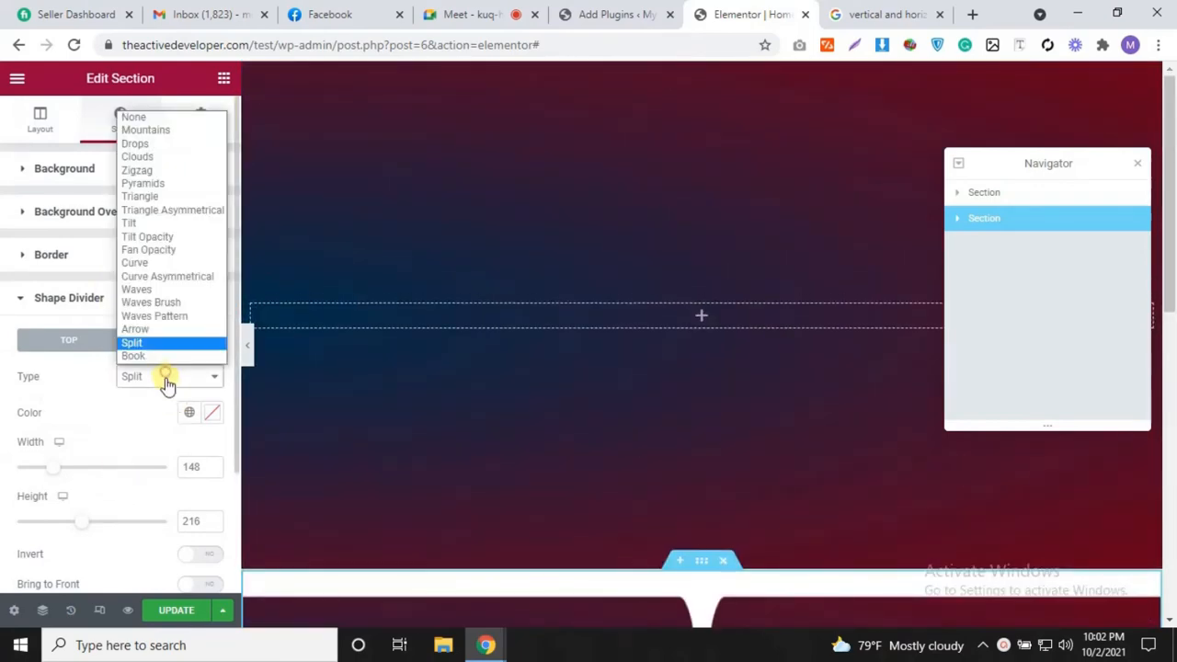
pyautogui.click(166, 237)
pyautogui.scroll(2, 423, 353)
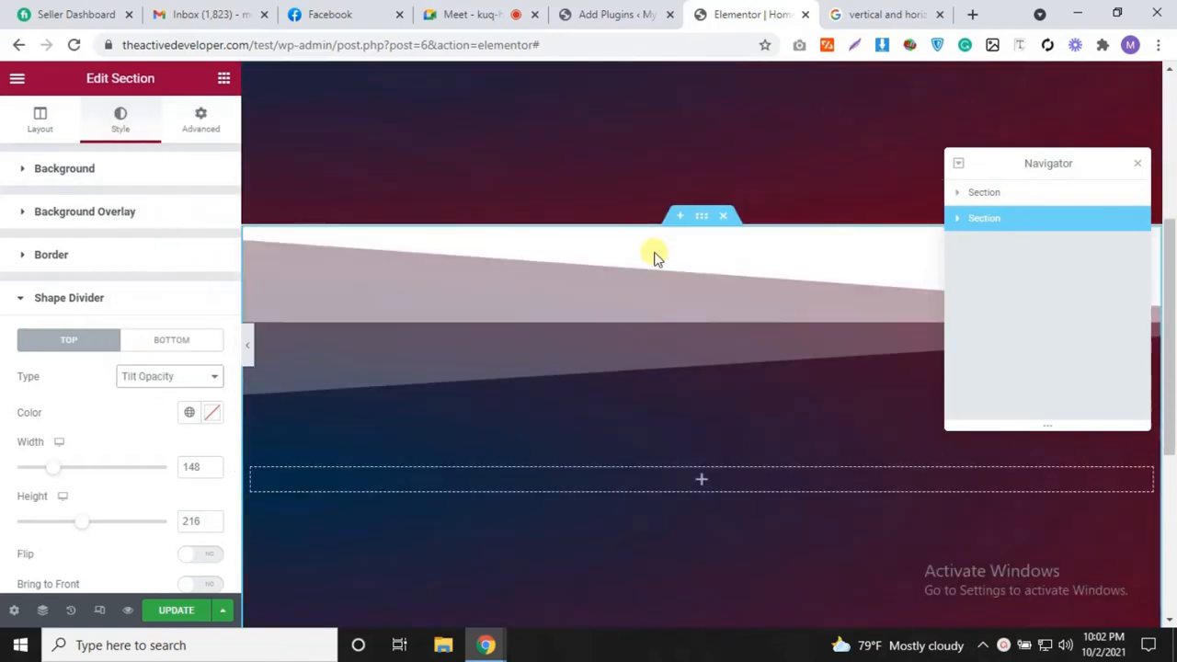
pyautogui.scroll(2, 639, 389)
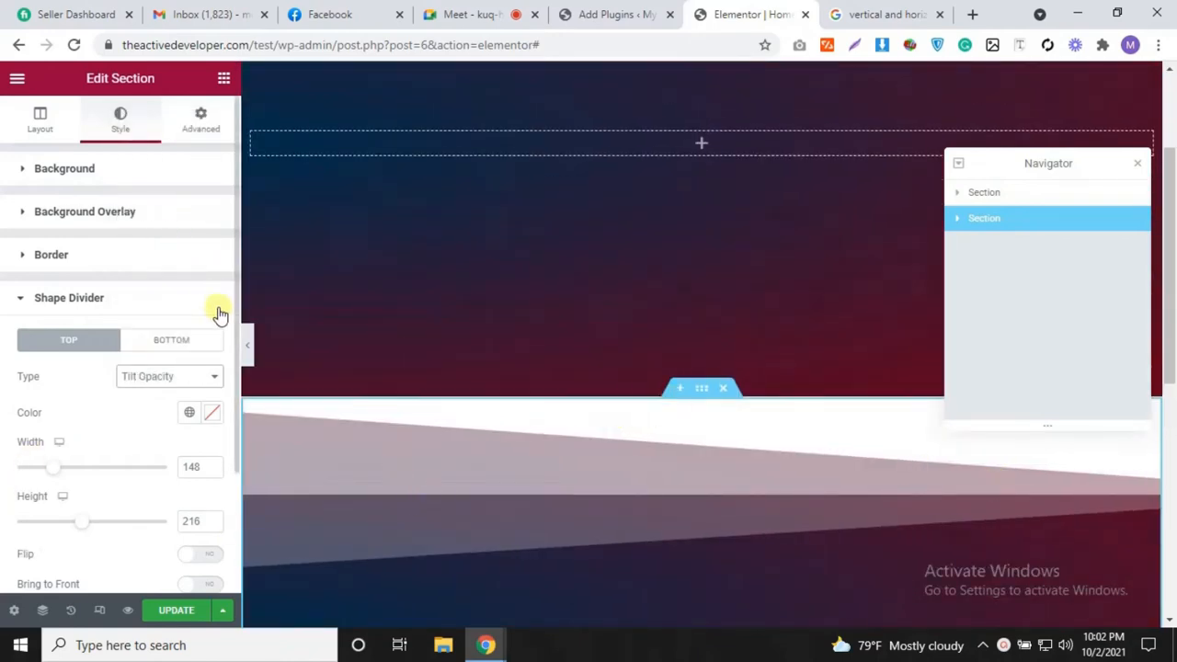
pyautogui.scroll(-3, 685, 416)
pyautogui.scroll(-2, 205, 433)
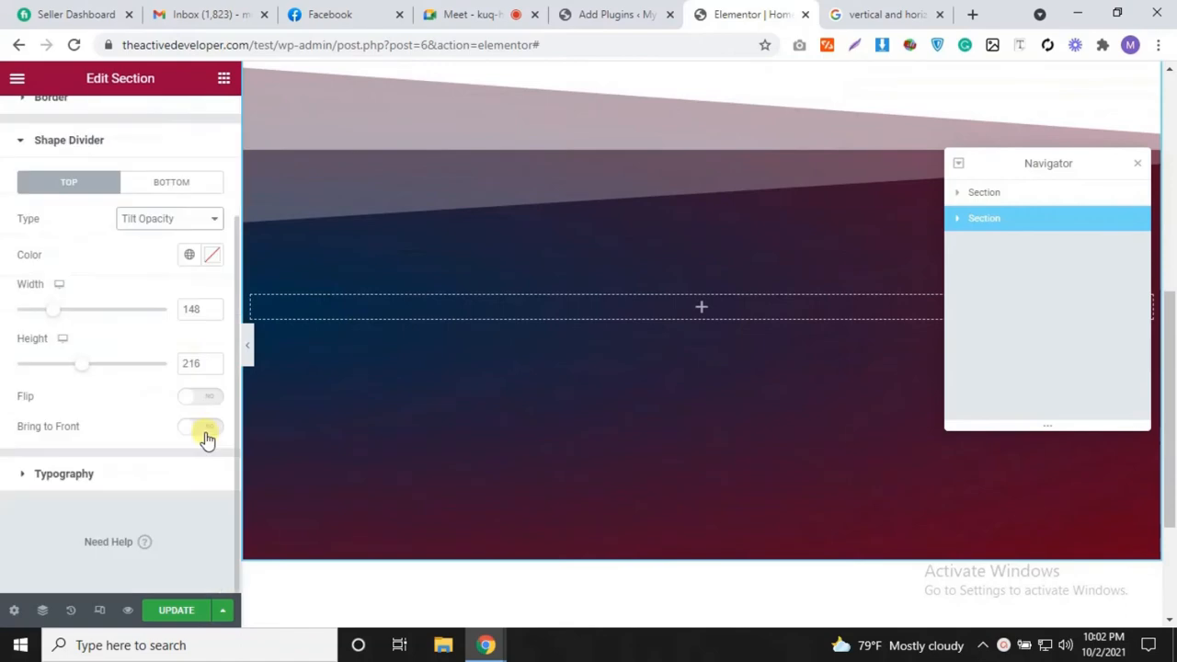
pyautogui.scroll(2, 205, 436)
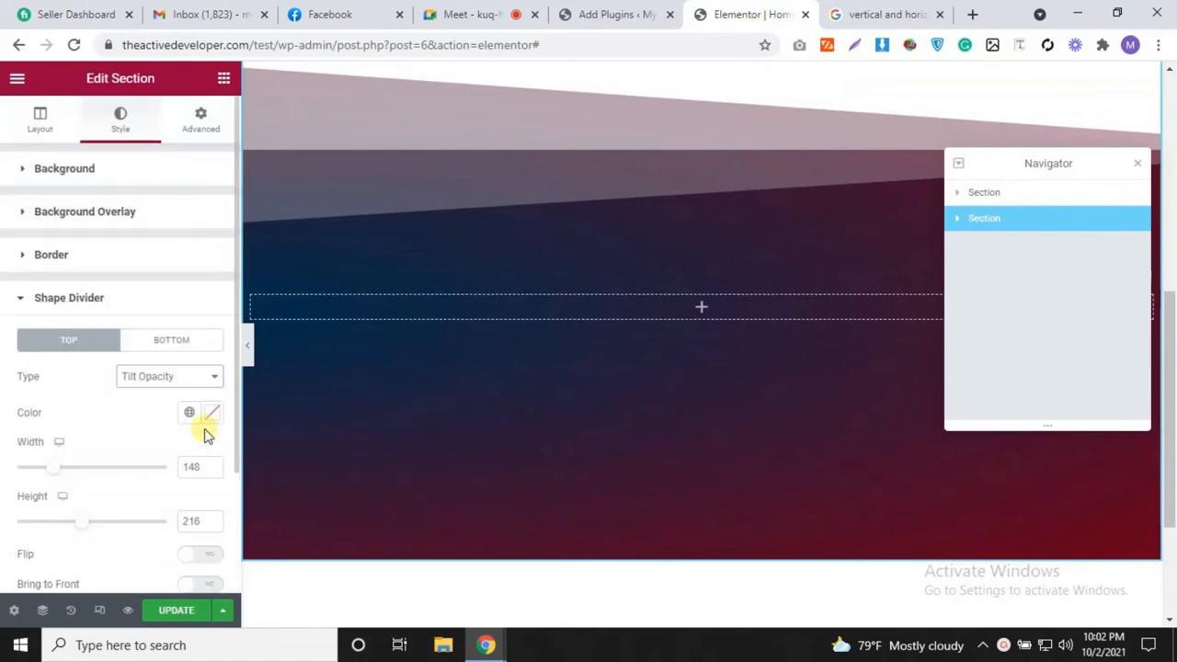
# Step: Glance at the second section's advanced settings and set its top shape divider back to None
pyautogui.click(204, 133)
pyautogui.scroll(5, 368, 381)
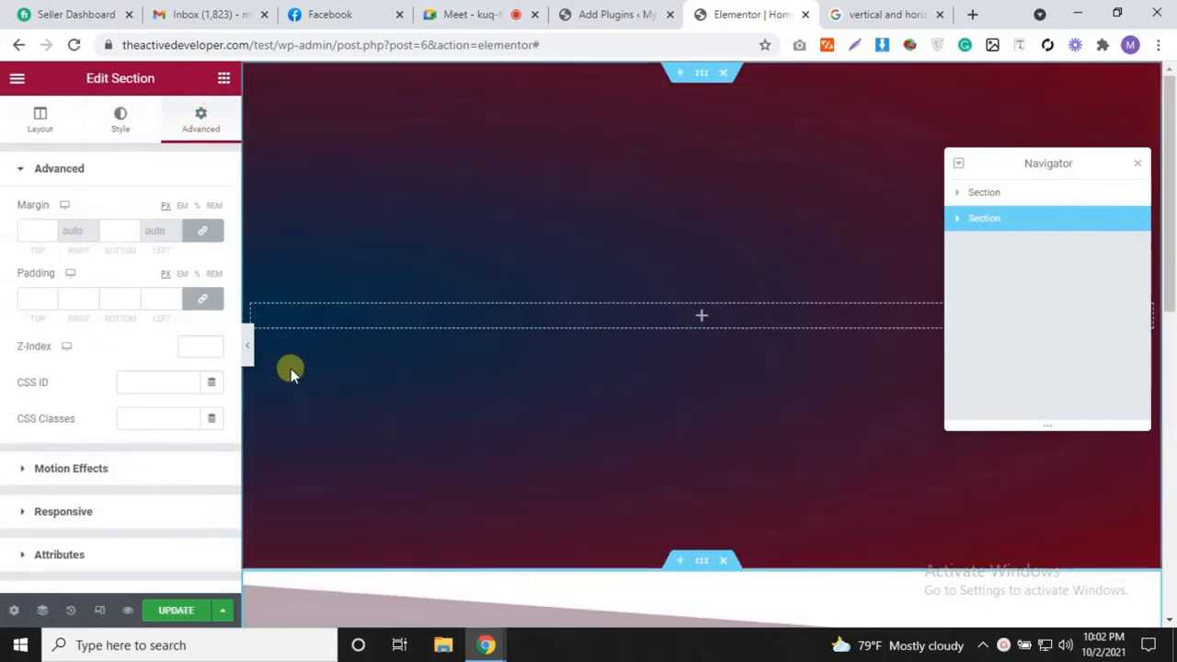
pyautogui.scroll(-4, 574, 337)
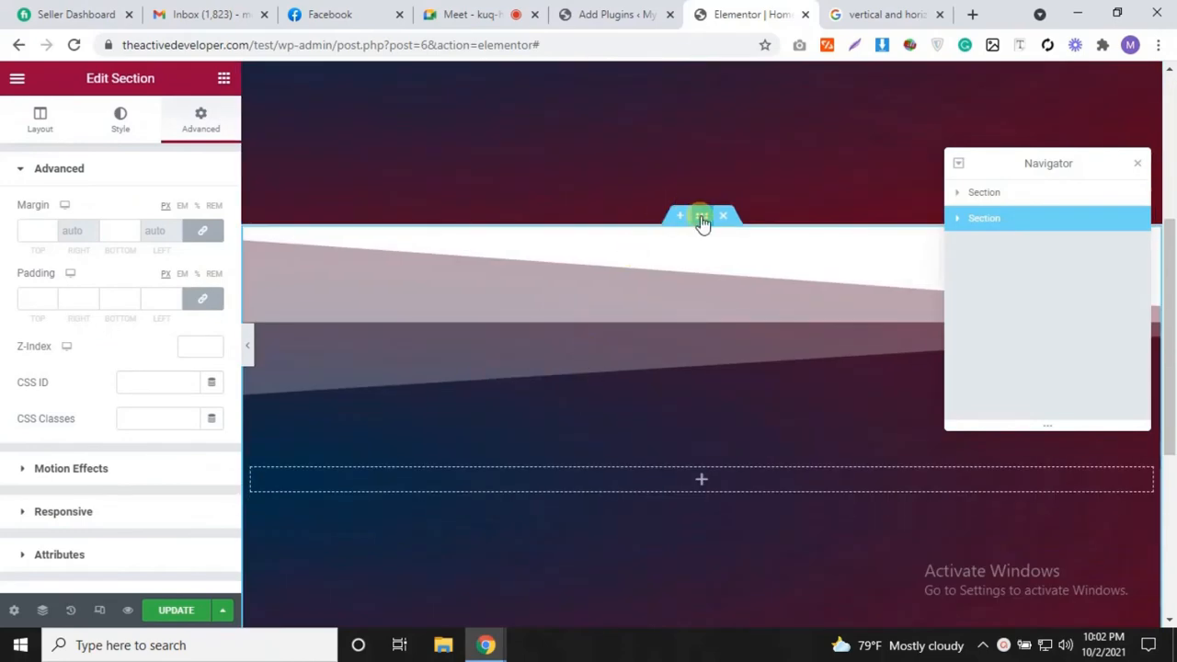
pyautogui.click(112, 128)
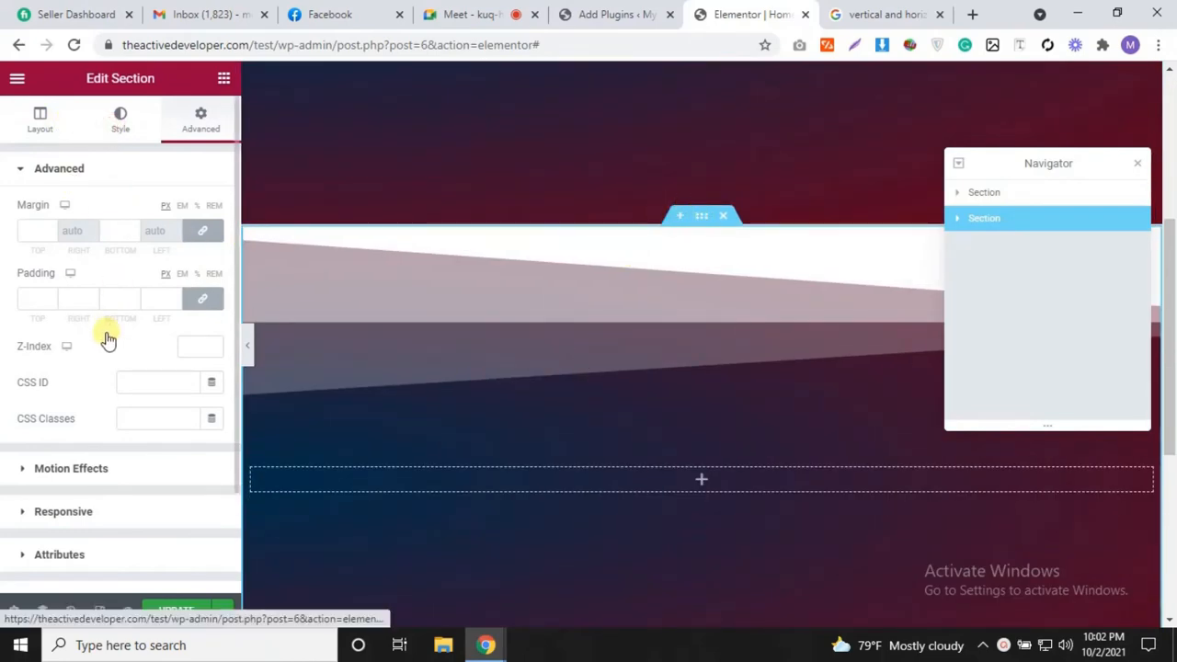
pyautogui.scroll(-5, 112, 341)
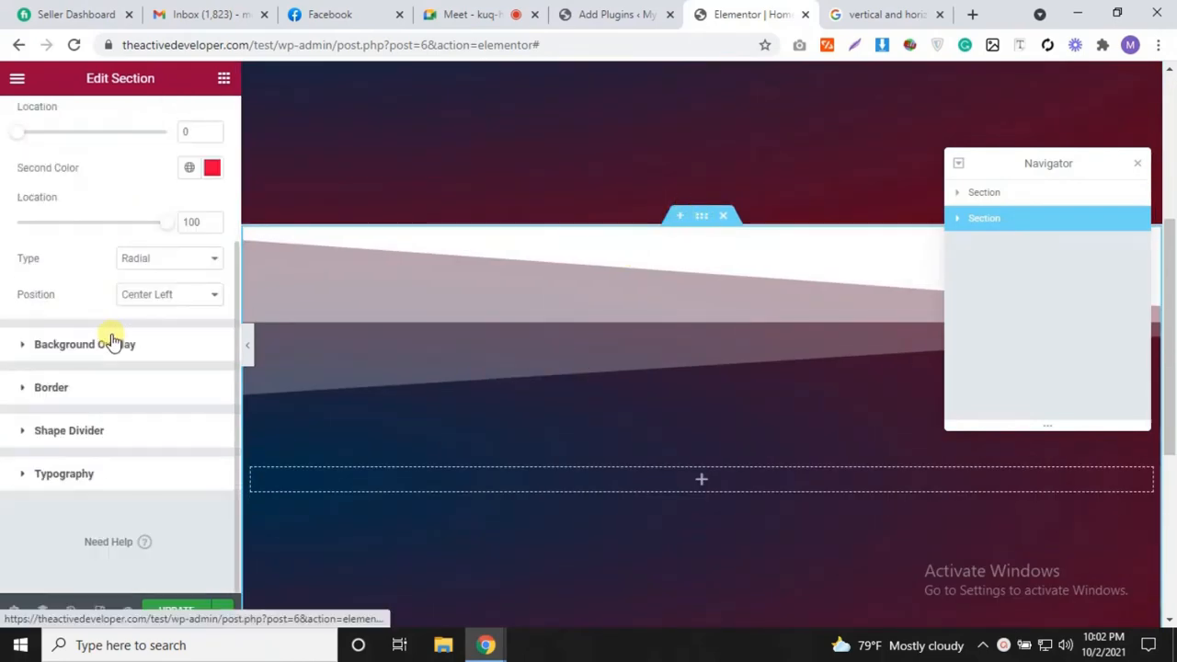
pyautogui.click(113, 425)
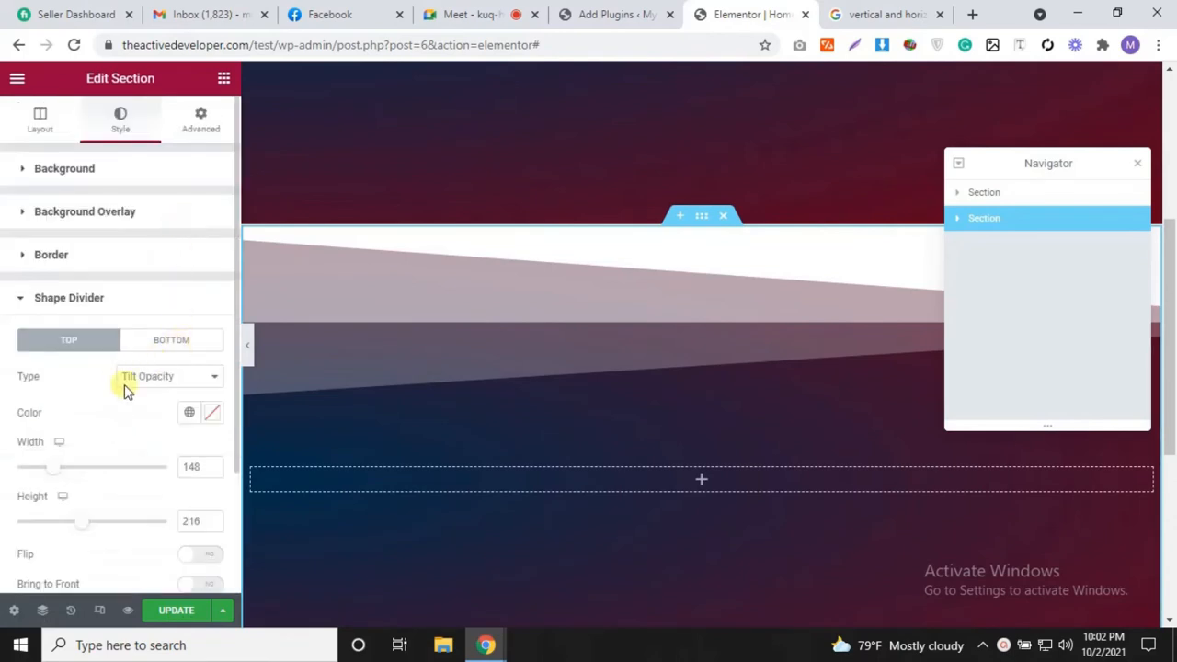
pyautogui.scroll(-3, 138, 382)
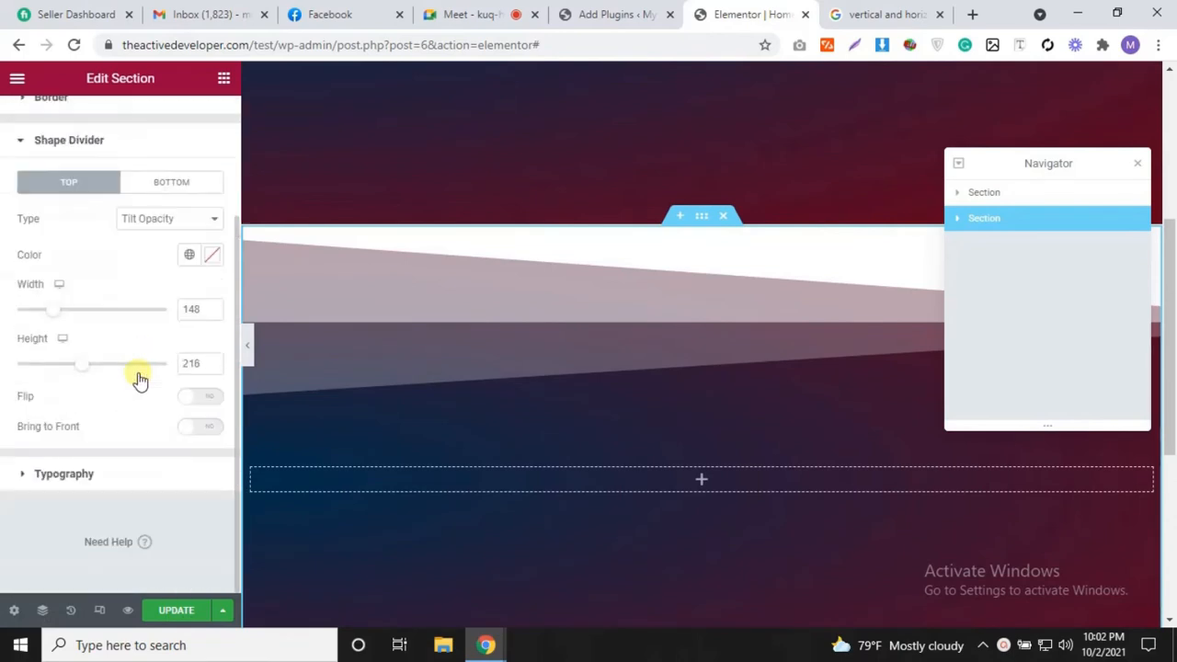
pyautogui.click(138, 218)
pyautogui.click(147, 234)
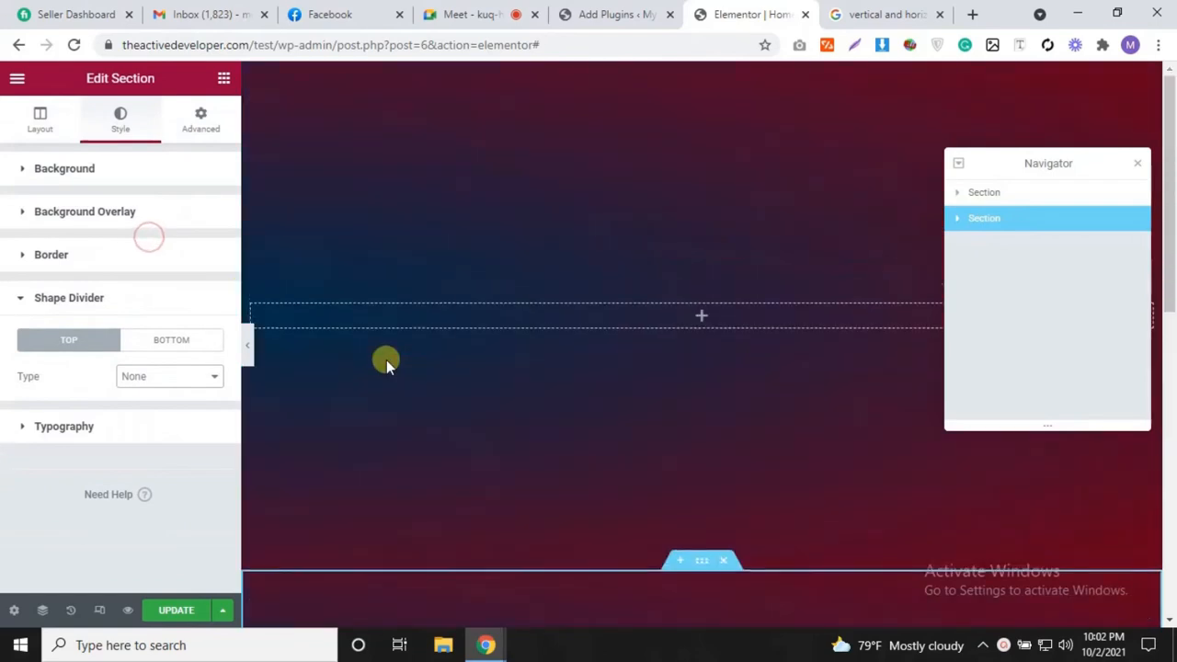
# Step: Unlink the second section's margin and padding values and set its top margin to 20 px
pyautogui.click(201, 135)
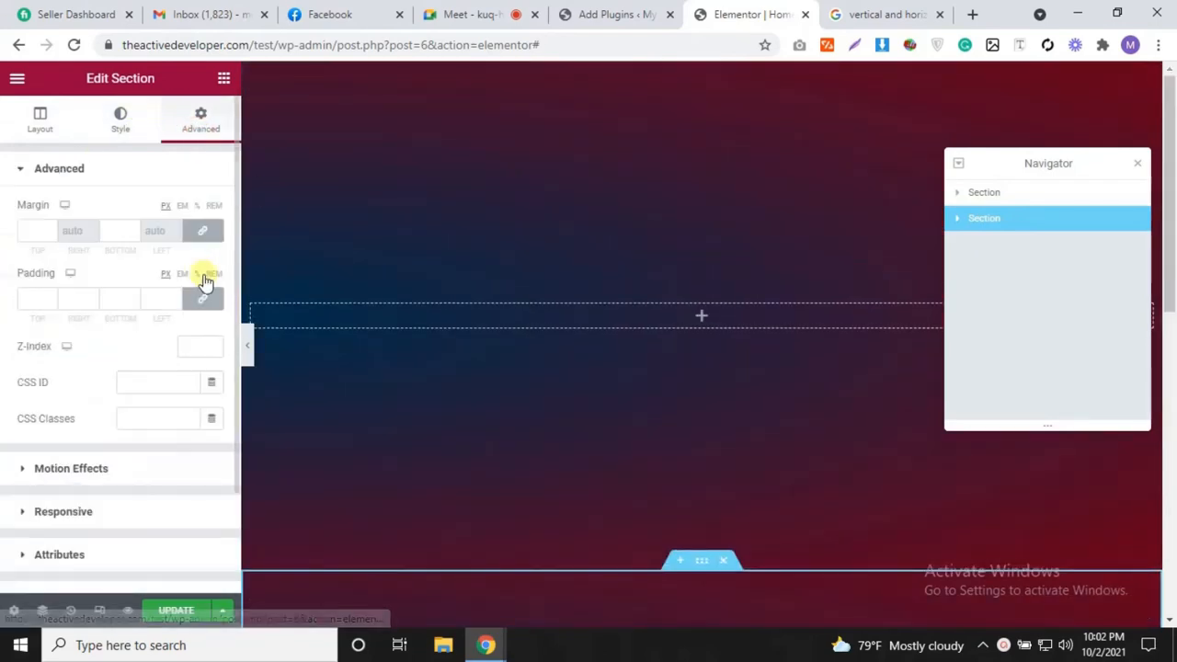
pyautogui.click(202, 298)
pyautogui.click(203, 229)
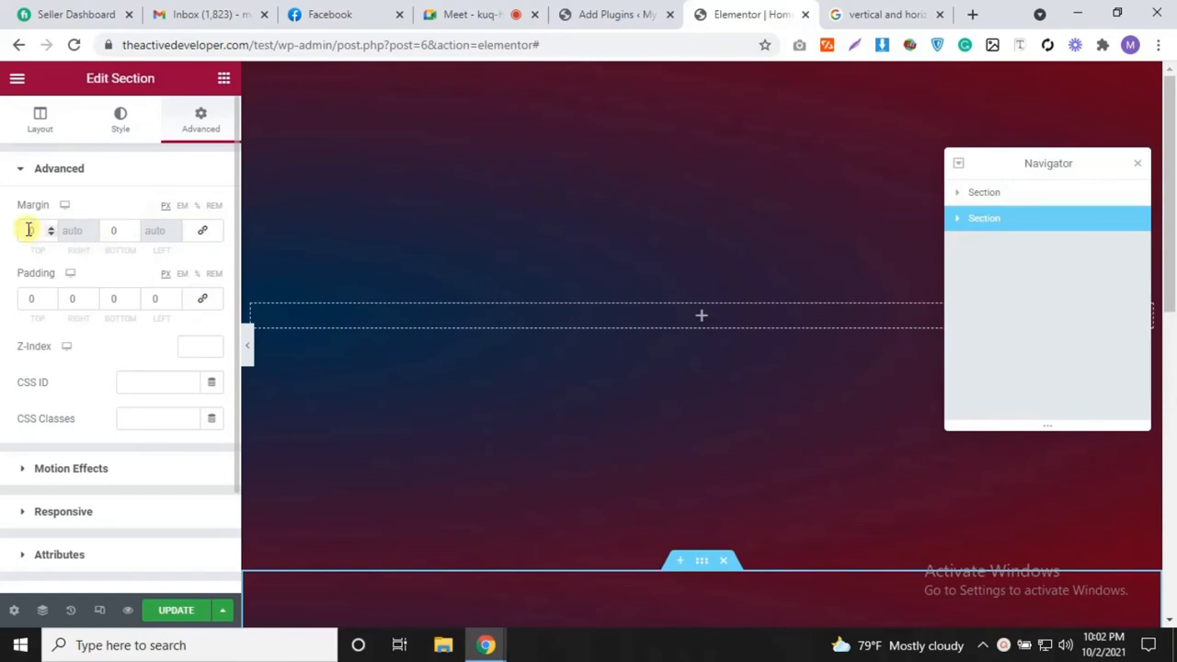
pyautogui.click(29, 230)
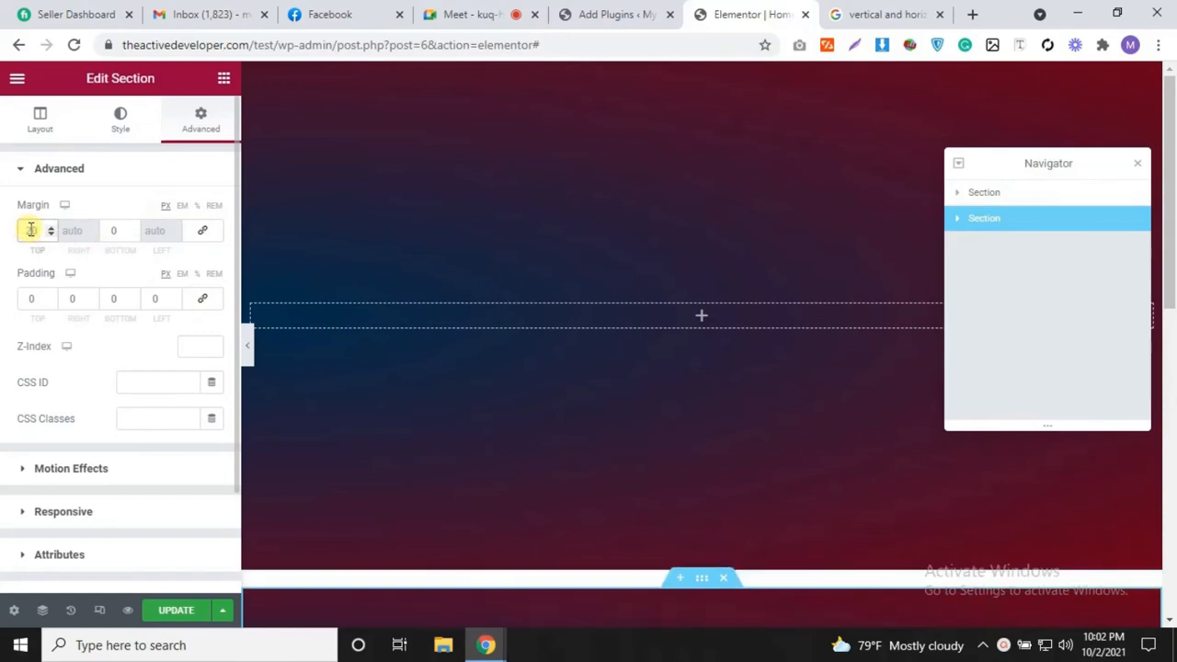
pyautogui.write('20')
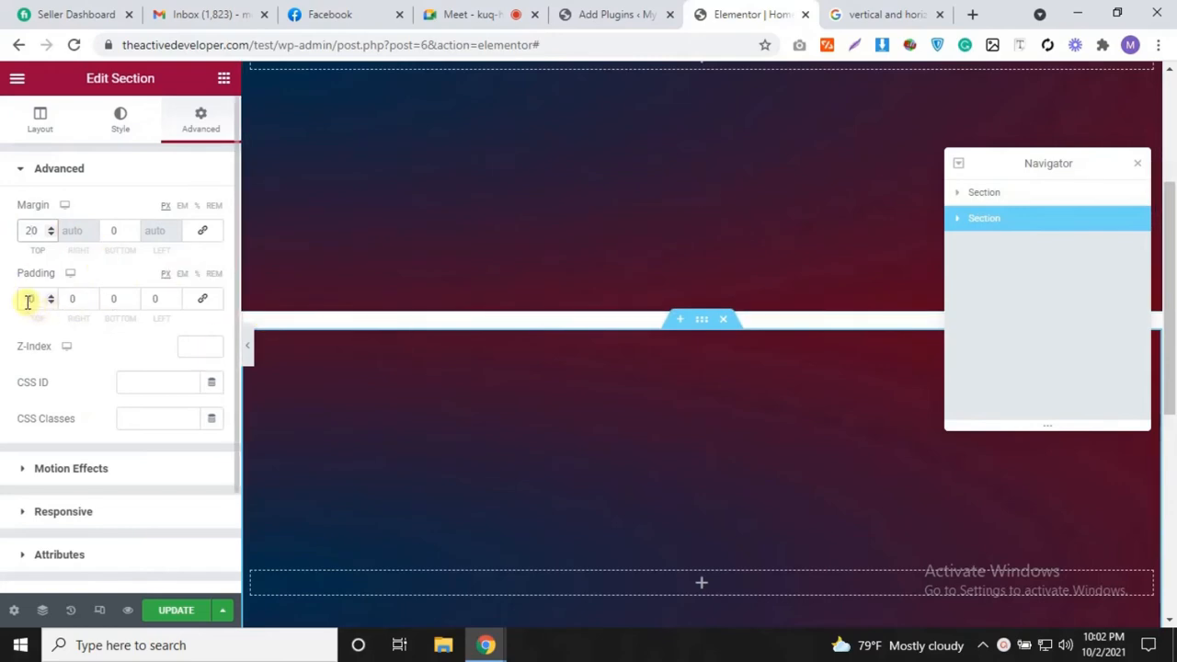
pyautogui.scroll(3, 467, 383)
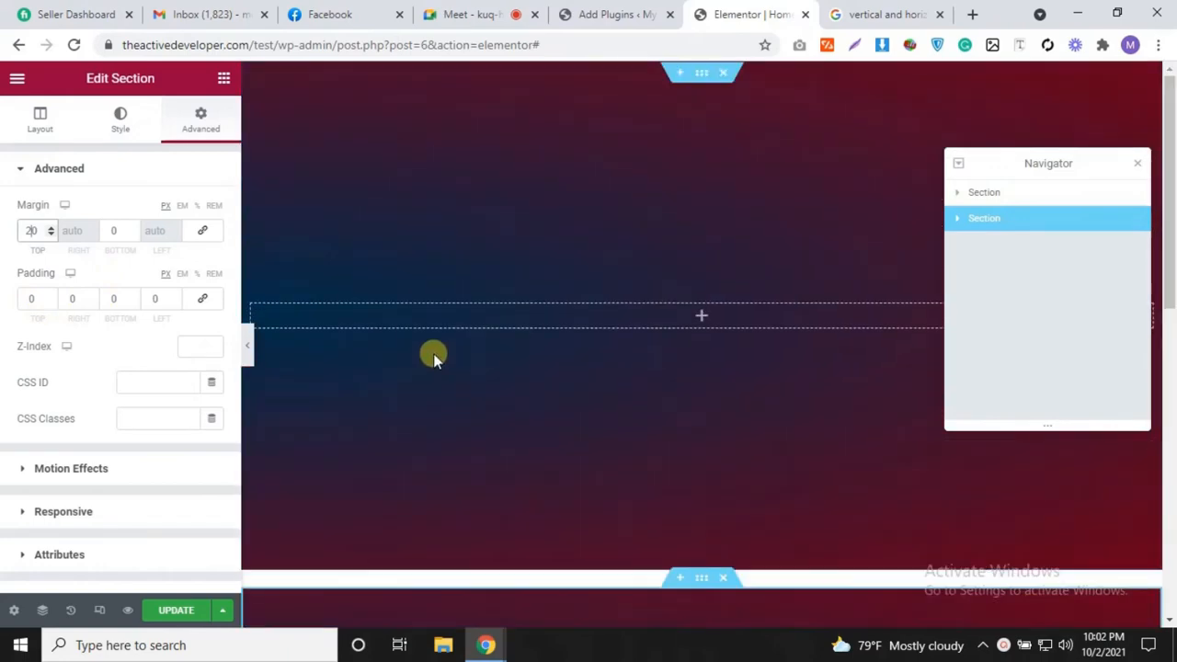
# Step: Add a Heading widget to the empty column of the first section
pyautogui.click(219, 81)
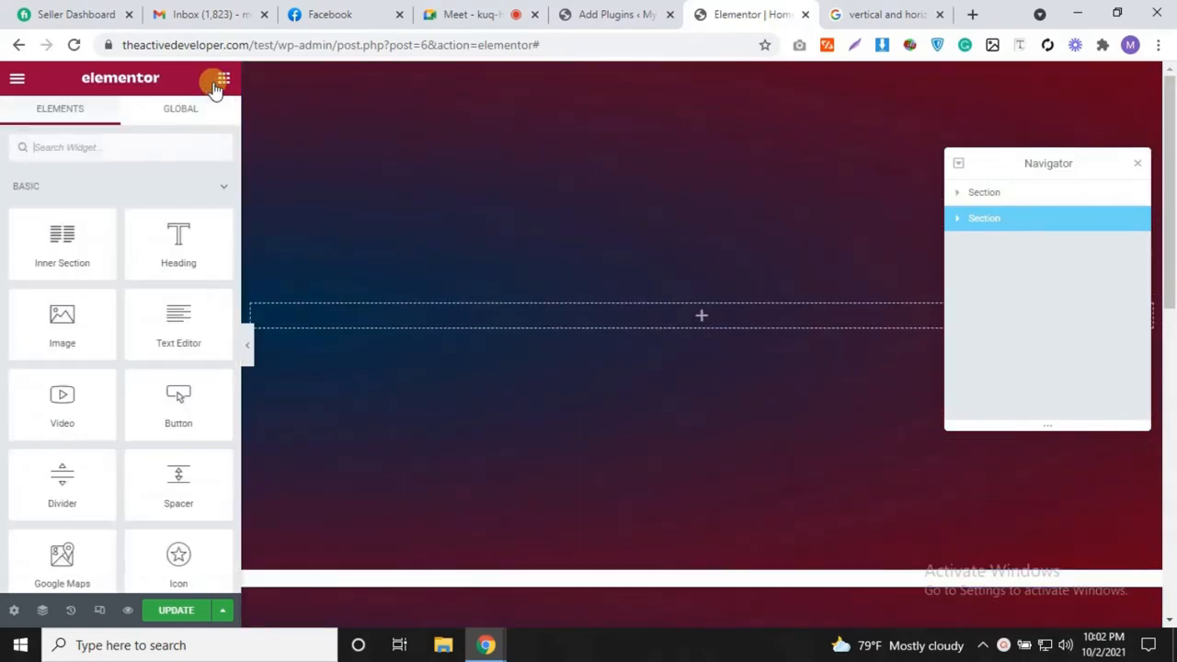
pyautogui.scroll(-5, 118, 420)
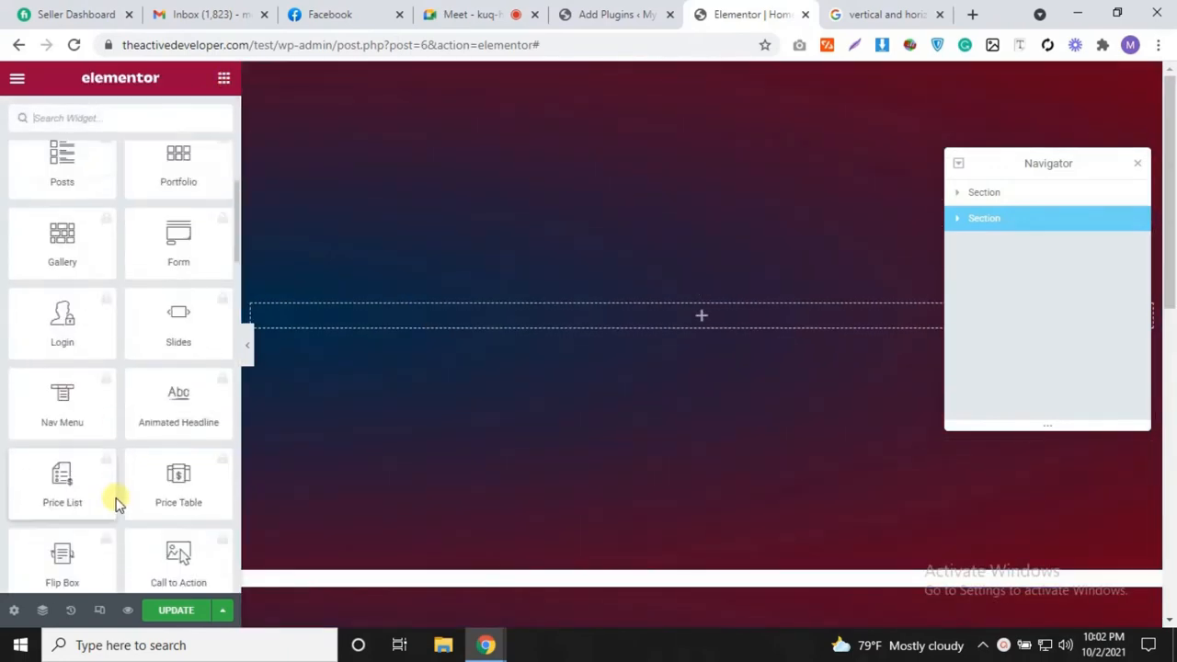
pyautogui.scroll(5, 116, 494)
pyautogui.moveTo(166, 227); pyautogui.dragTo(579, 311)
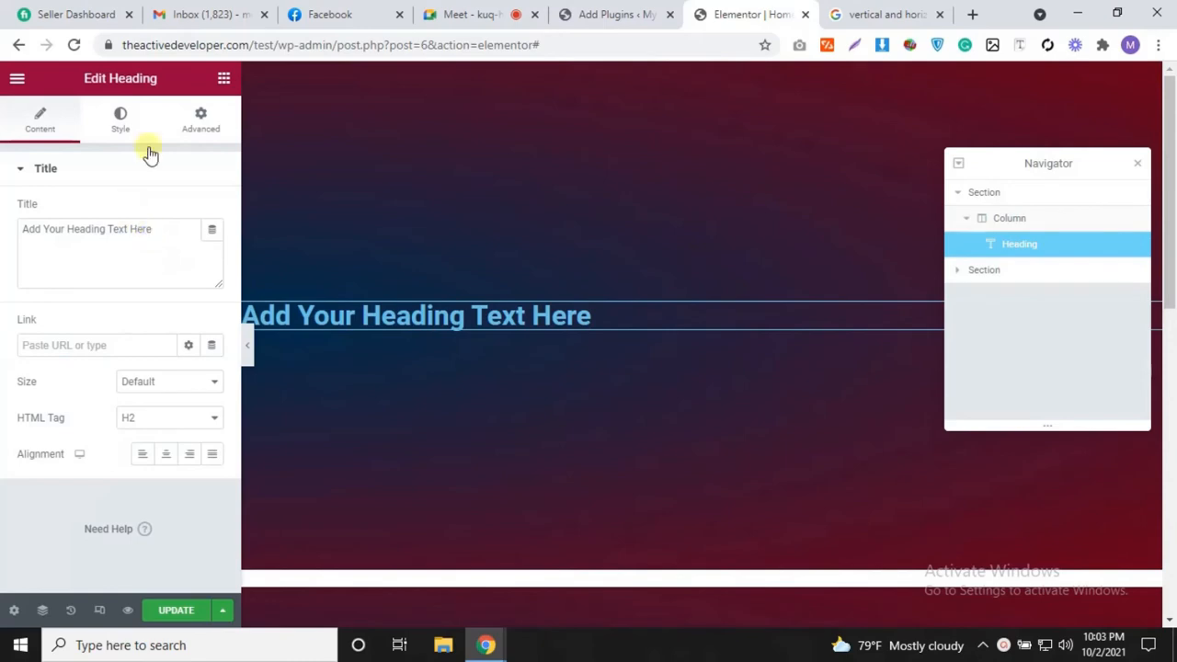
# Step: Centre-align the new heading and set its text color to white, #FFFFFF
pyautogui.click(166, 456)
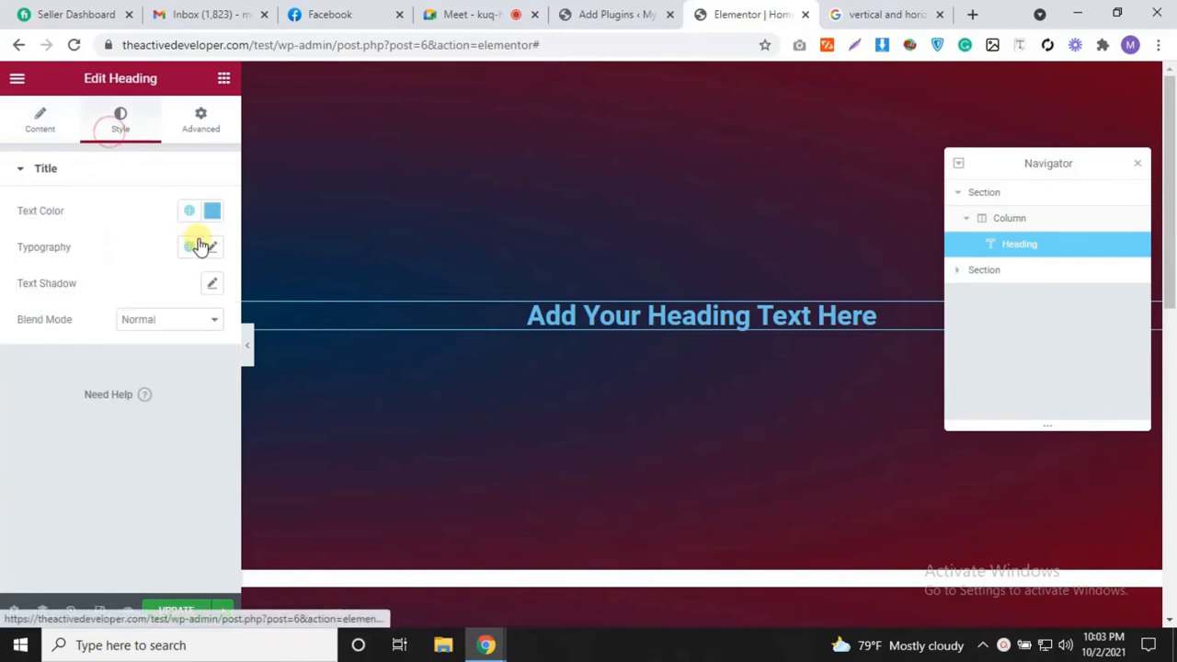
pyautogui.click(206, 209)
pyautogui.moveTo(204, 277); pyautogui.dragTo(1, 273)
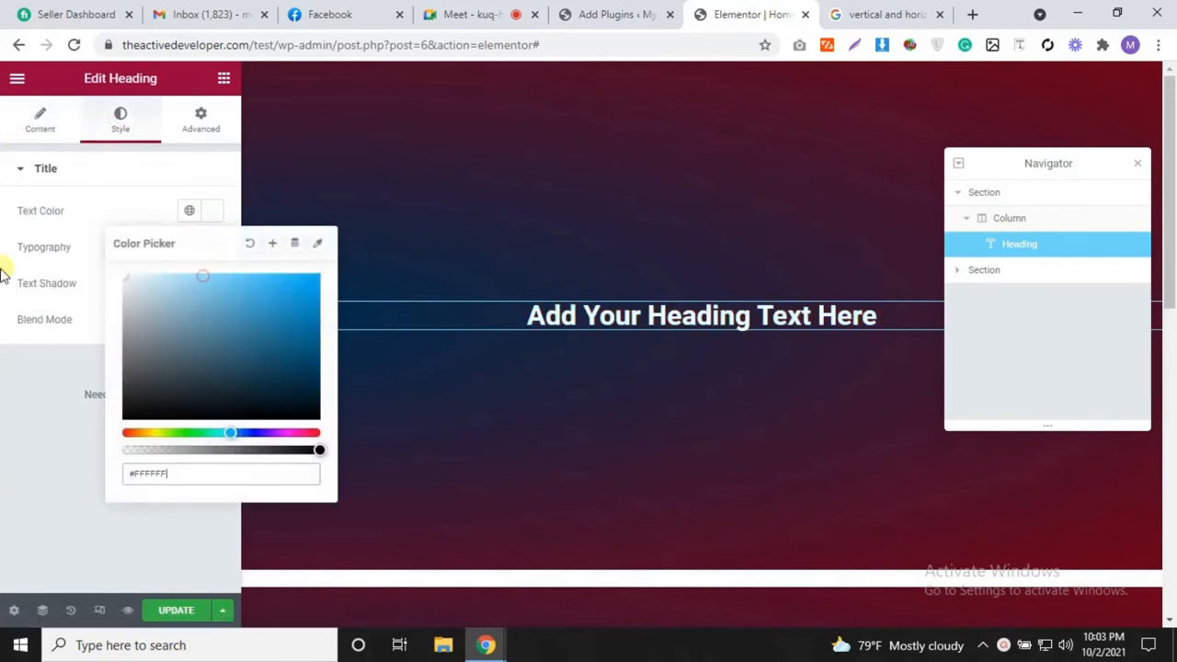
pyautogui.click(2, 287)
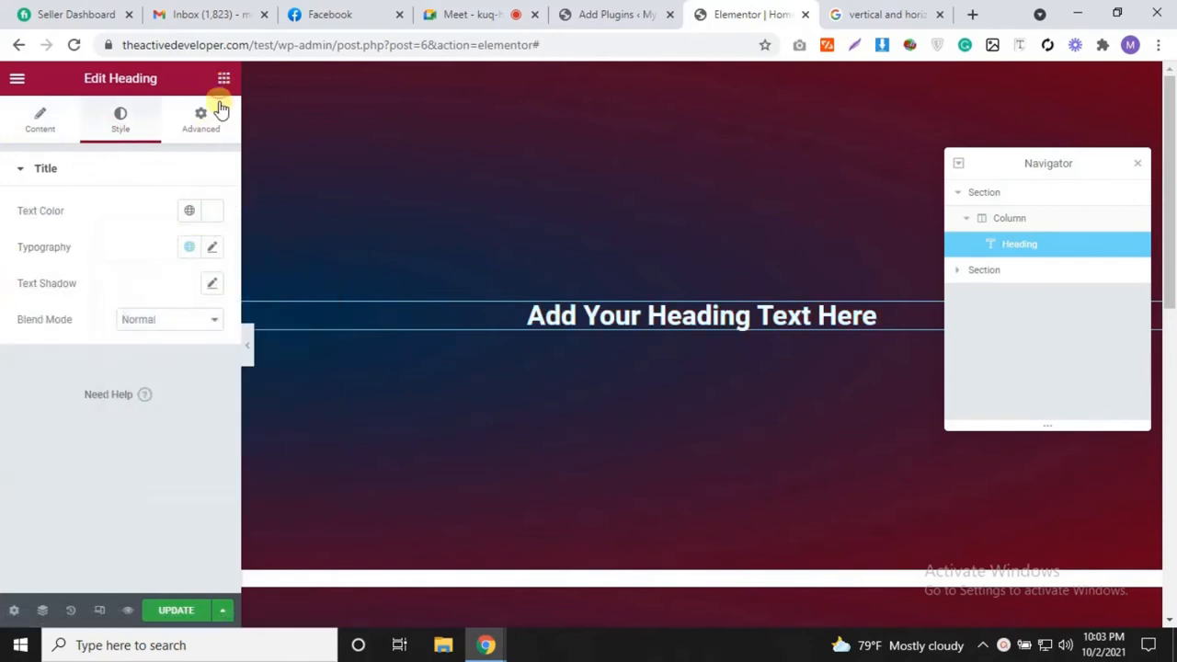
# Step: Review the heading's content settings and the available HTML tag options
pyautogui.click(220, 103)
pyautogui.click(41, 125)
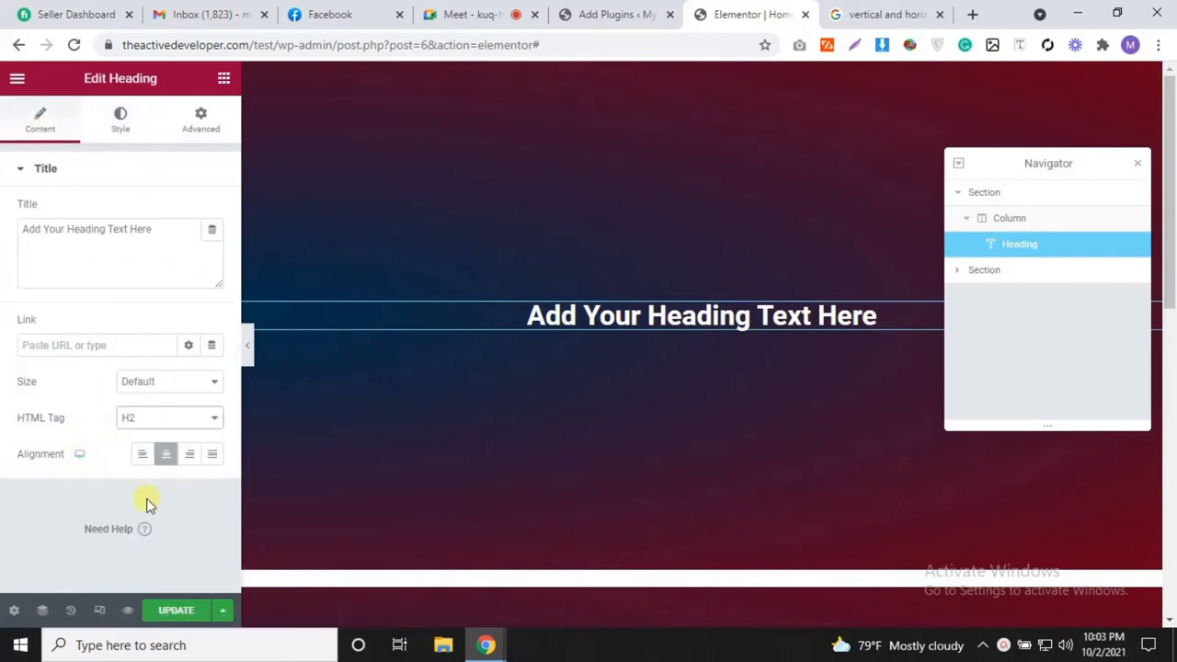
pyautogui.click(166, 428)
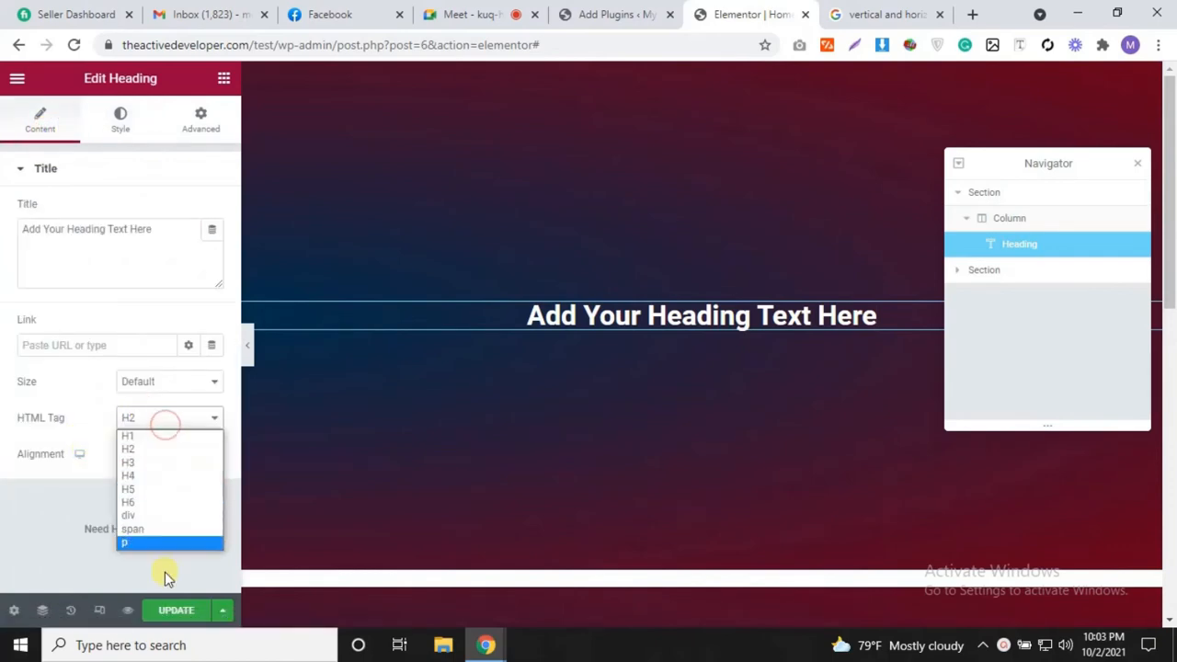
pyautogui.click(521, 352)
pyautogui.click(507, 332)
pyautogui.click(521, 314)
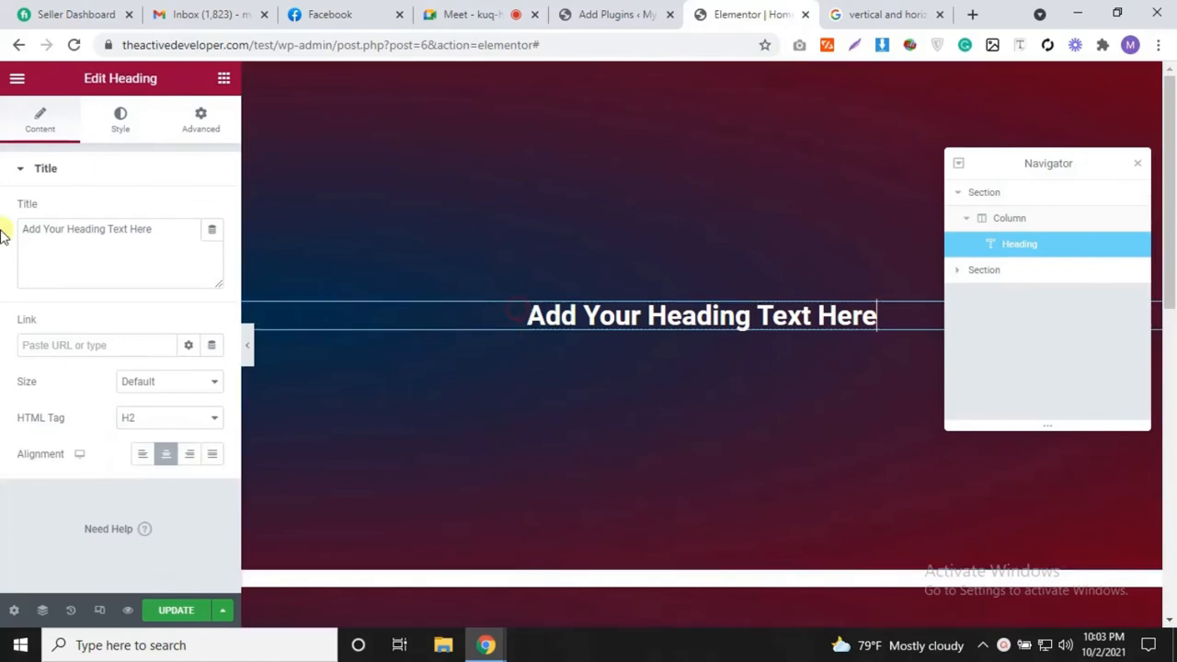
# Step: Add a Text Editor widget below the heading in the first section and select its placeholder paragraph
pyautogui.click(224, 79)
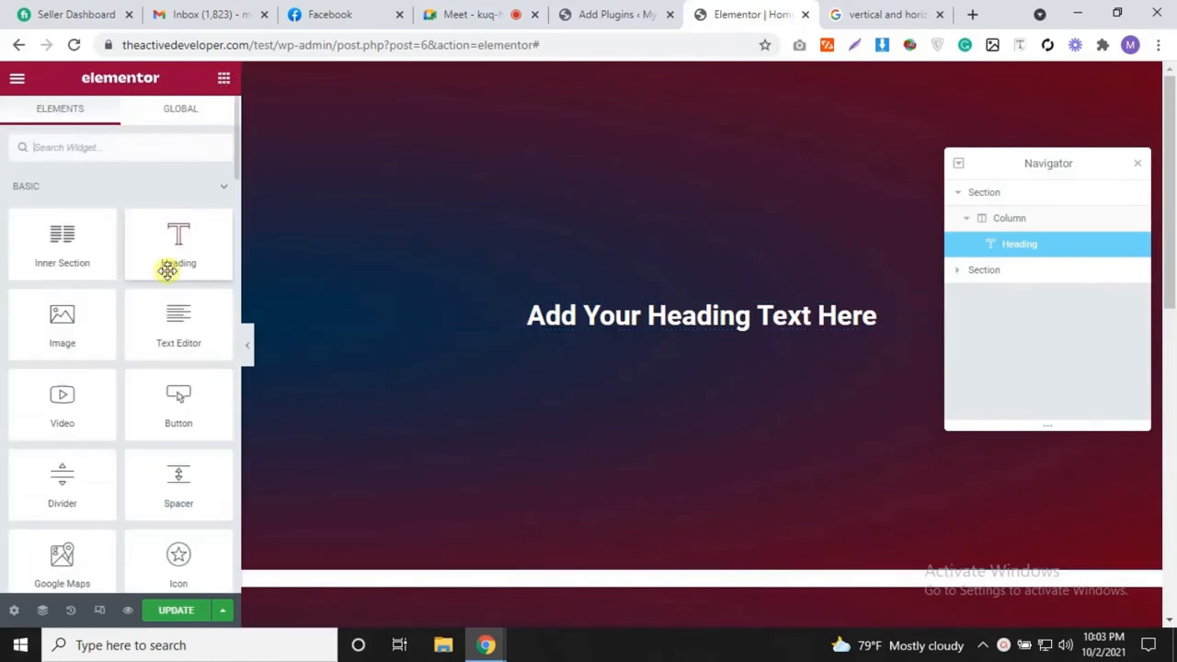
pyautogui.moveTo(178, 326); pyautogui.dragTo(454, 314)
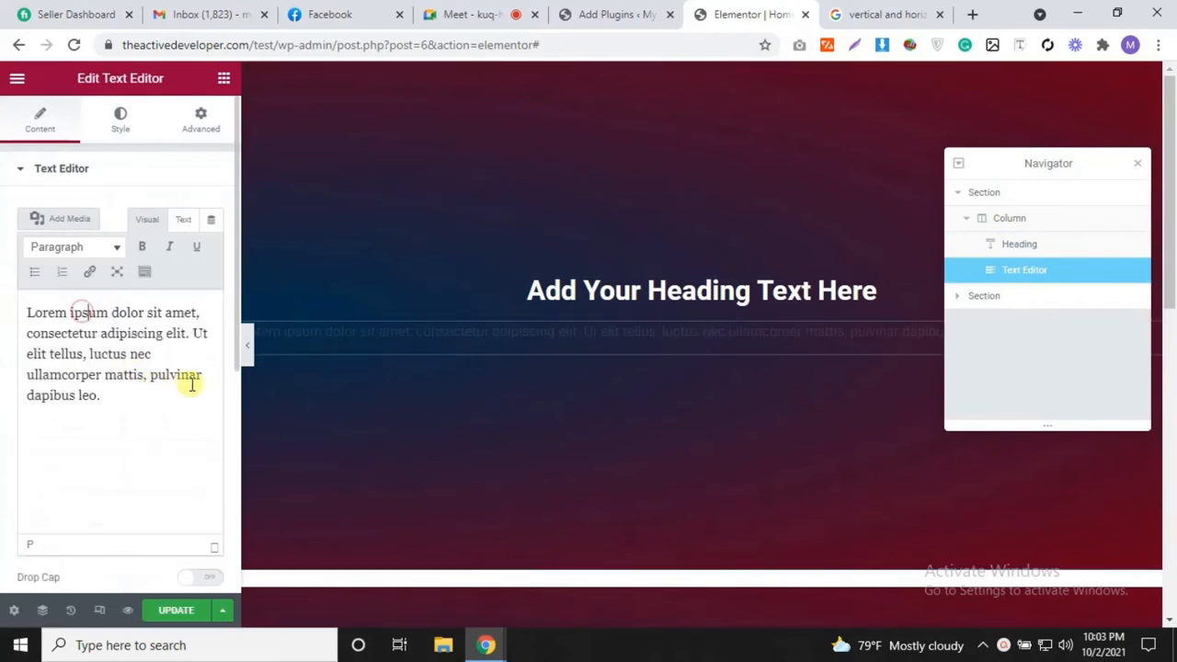
pyautogui.moveTo(161, 404); pyautogui.dragTo(3, 261)
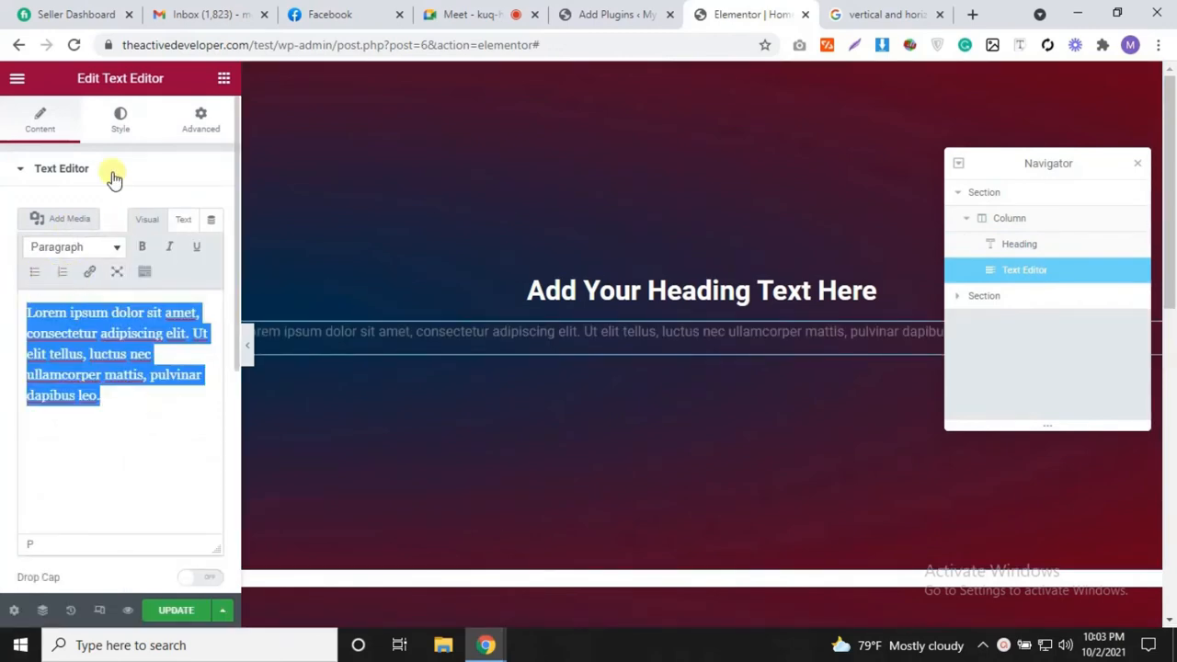
# Step: Centre-align the paragraph of the Text Editor widget and set its text color to white, #FFFFFF
pyautogui.click(100, 118)
pyautogui.click(210, 249)
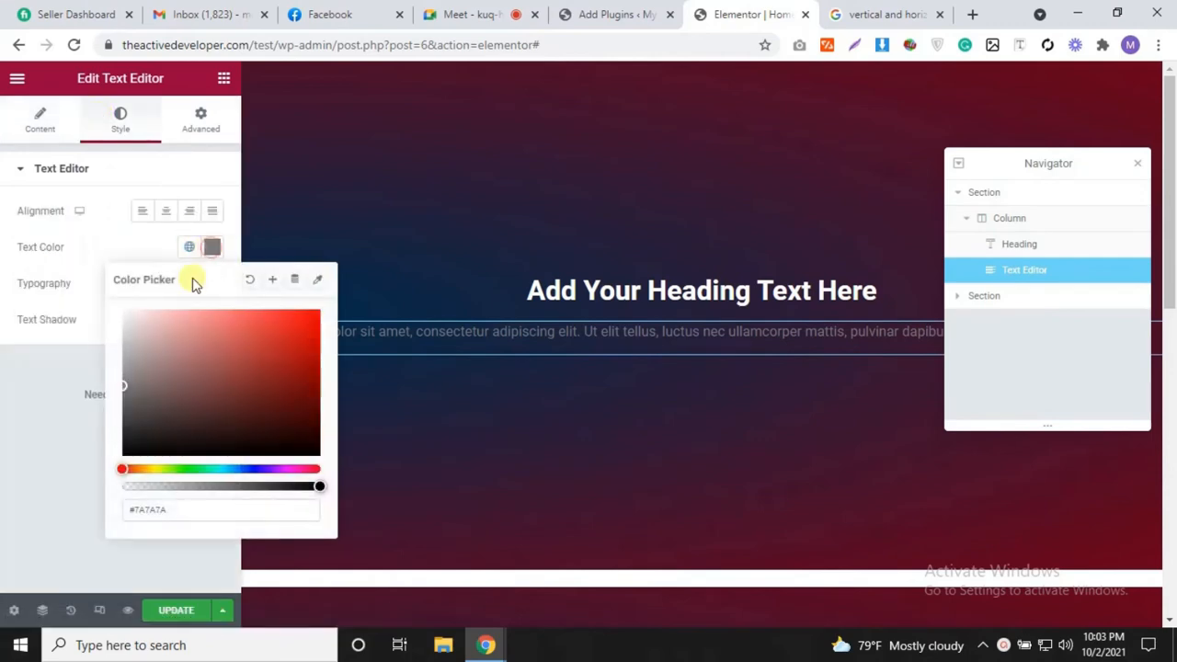
pyautogui.click(546, 339)
pyautogui.click(544, 340)
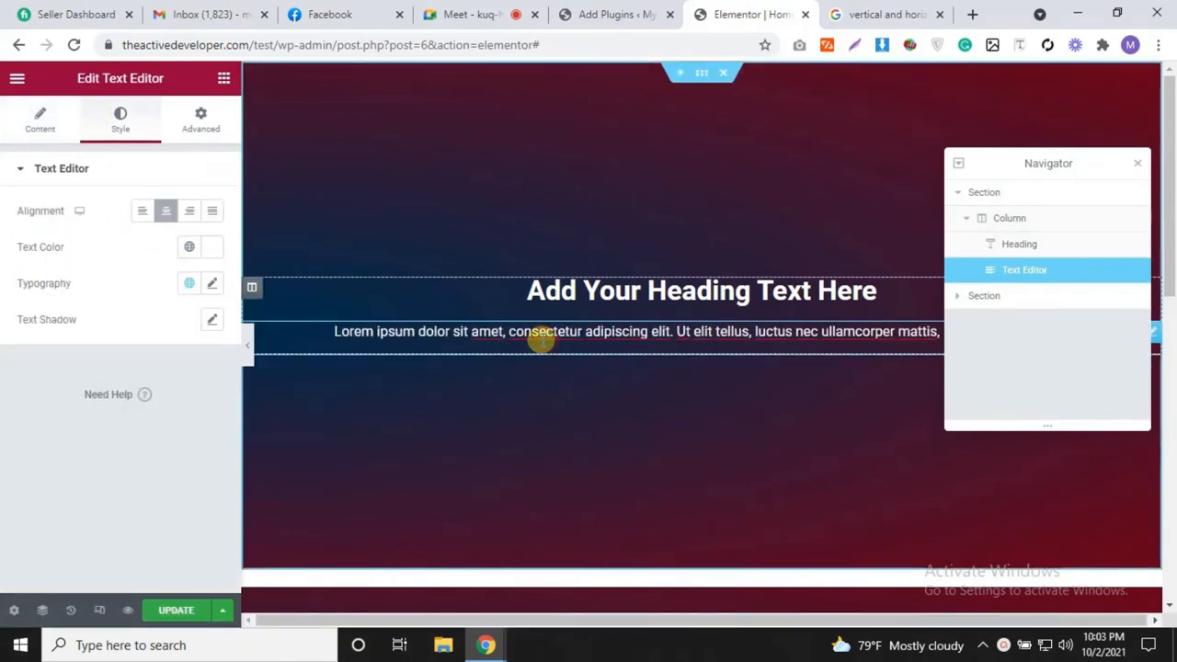
pyautogui.click(210, 248)
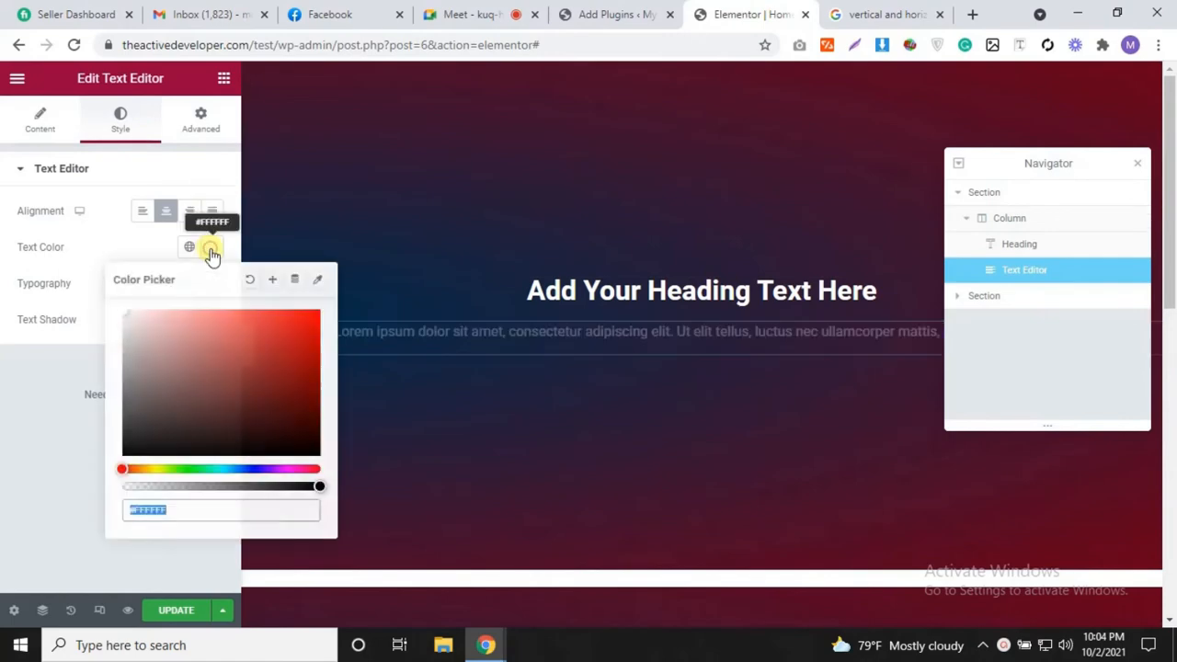
pyautogui.moveTo(128, 331); pyautogui.dragTo(87, 296)
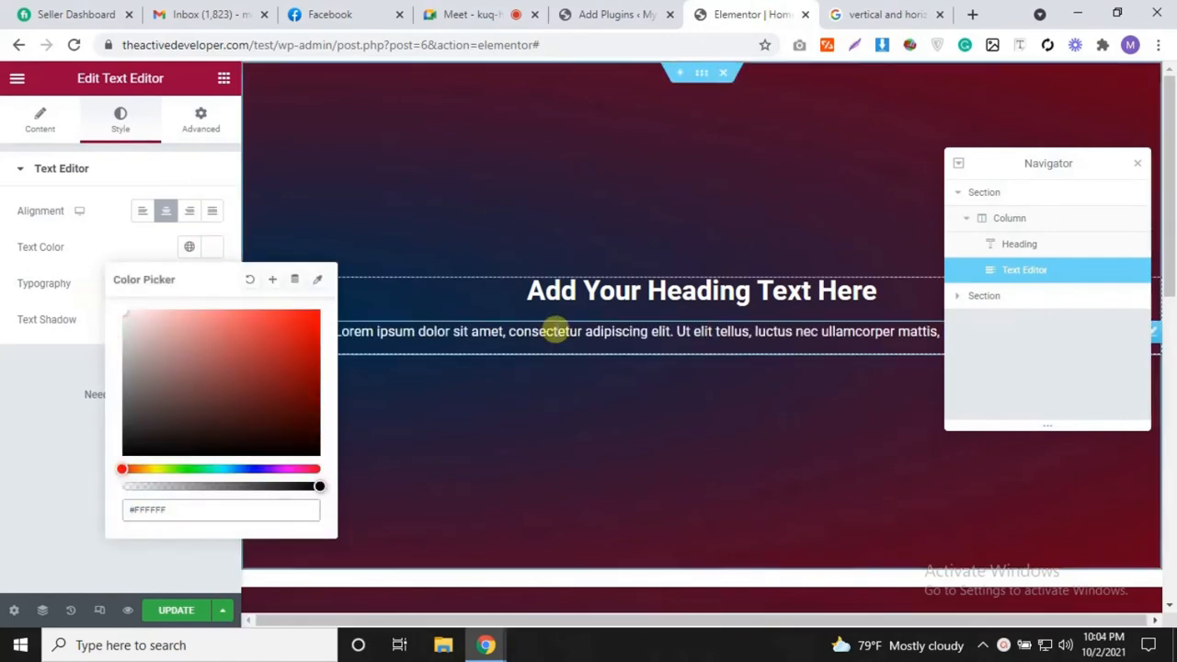
pyautogui.click(702, 321)
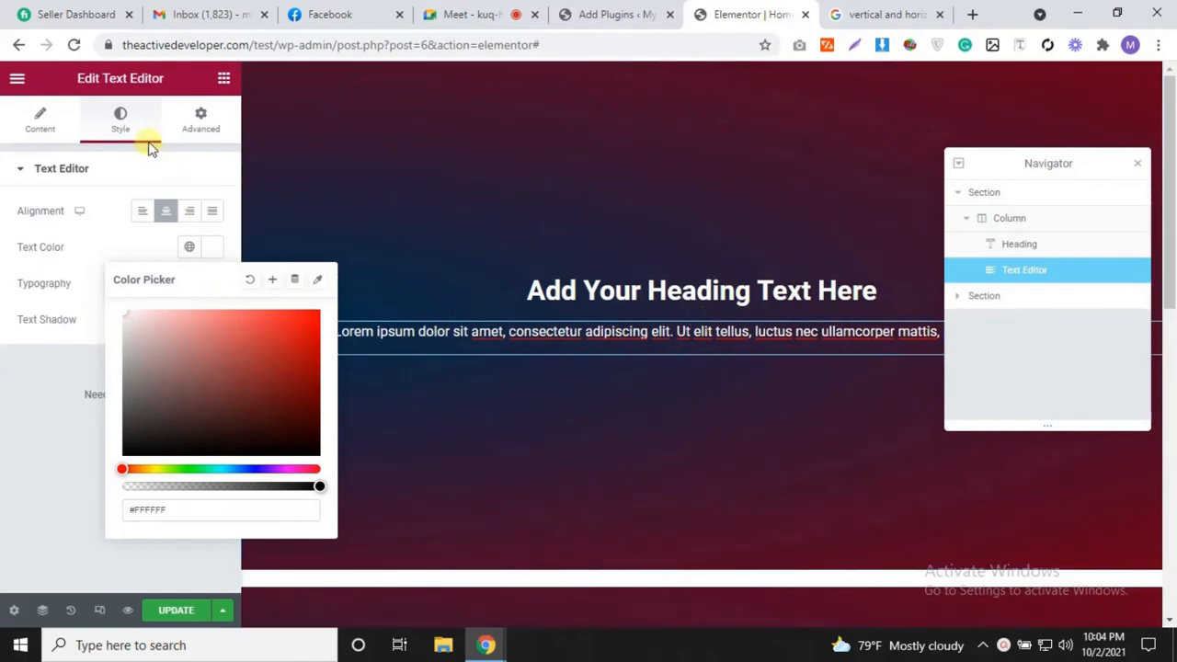
pyautogui.click(85, 249)
# Step: Set the paragraph's typography to the Roboto Mono family, size 51 px and weight 300
pyautogui.click(213, 284)
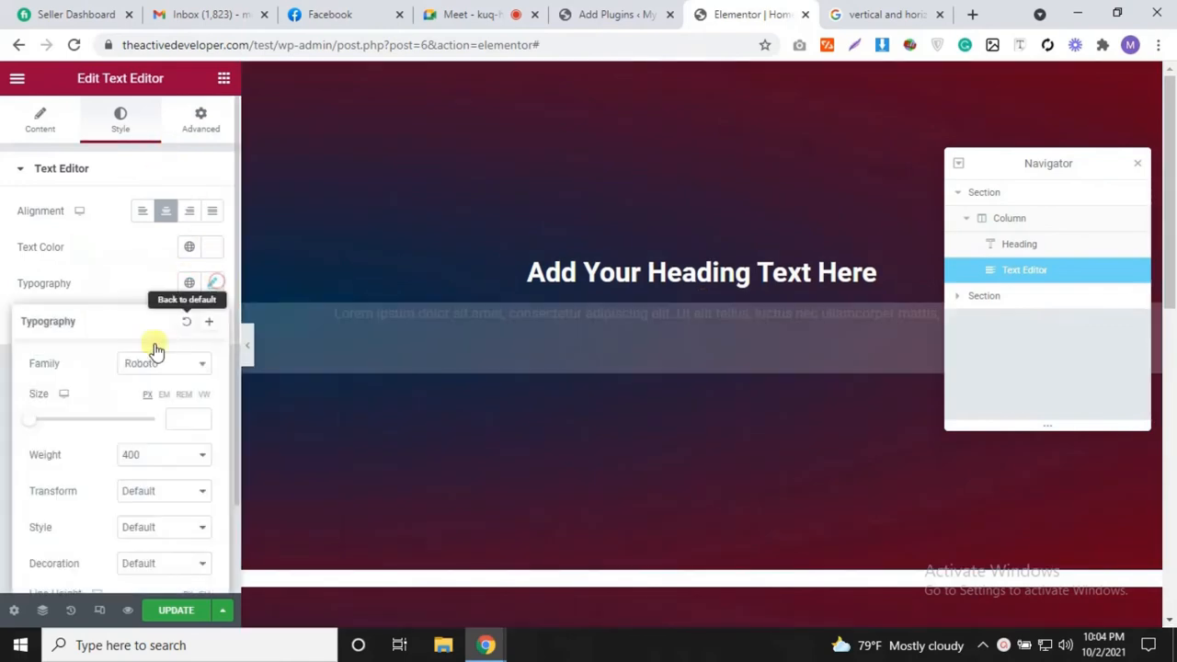
pyautogui.moveTo(79, 435)
pyautogui.mouseDown()
pyautogui.moveTo(95, 428)
pyautogui.moveTo(63, 421)
pyautogui.mouseUp()
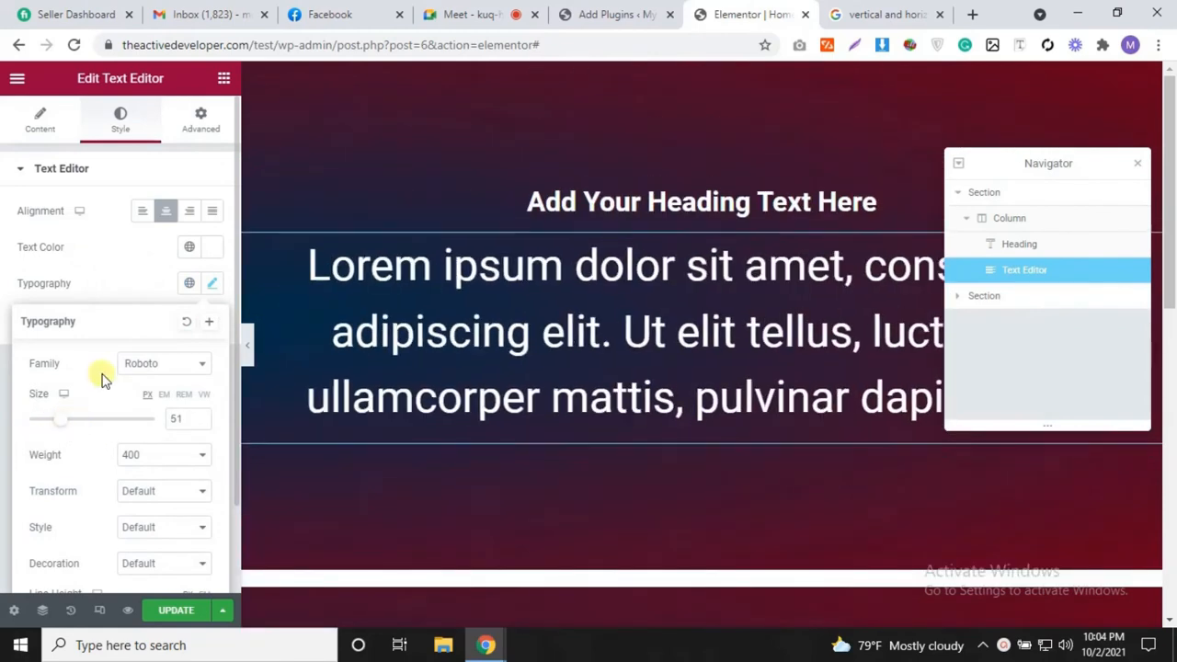
pyautogui.click(171, 366)
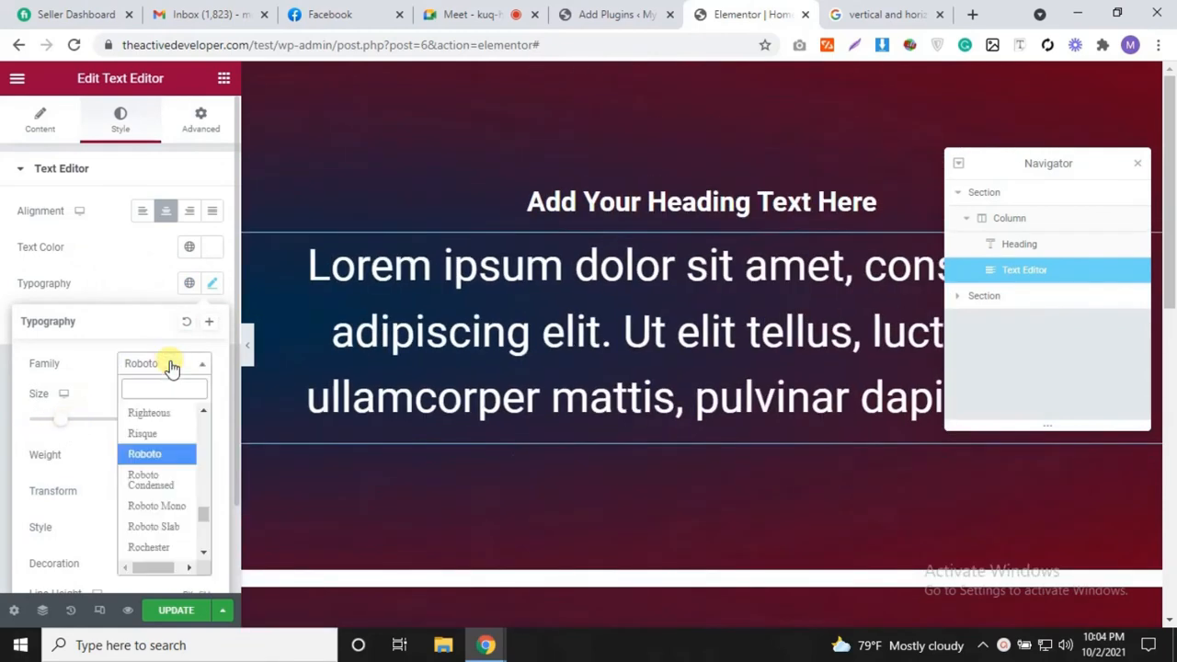
pyautogui.click(152, 505)
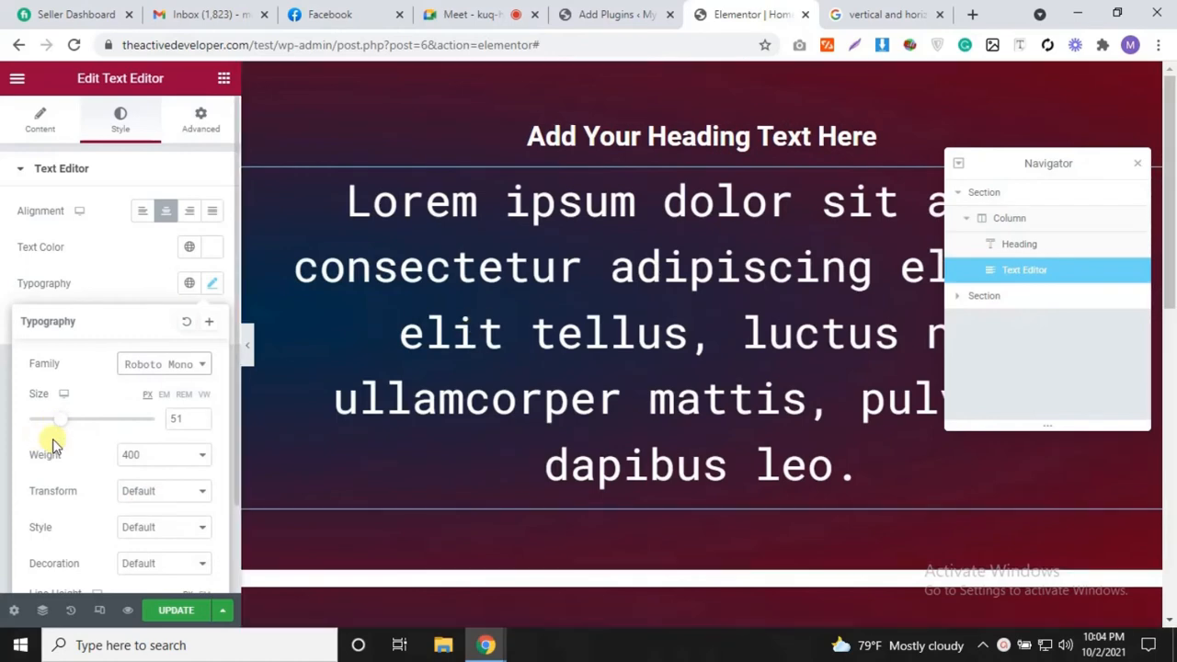
pyautogui.click(155, 456)
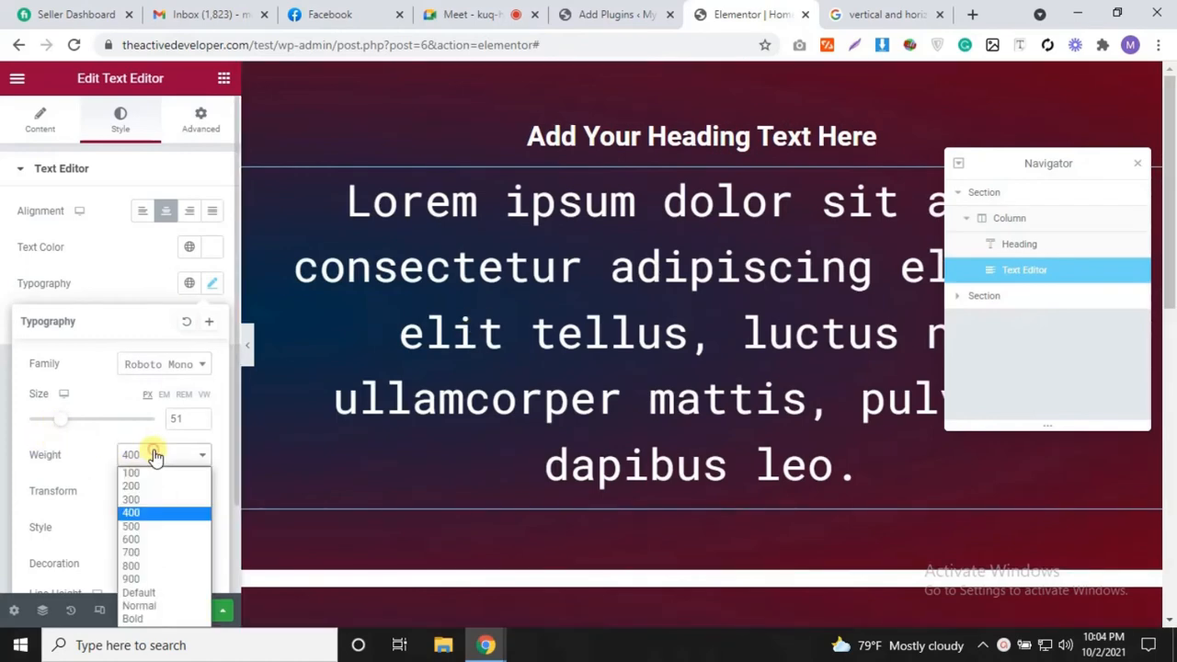
pyautogui.click(137, 499)
pyautogui.scroll(-1, 145, 476)
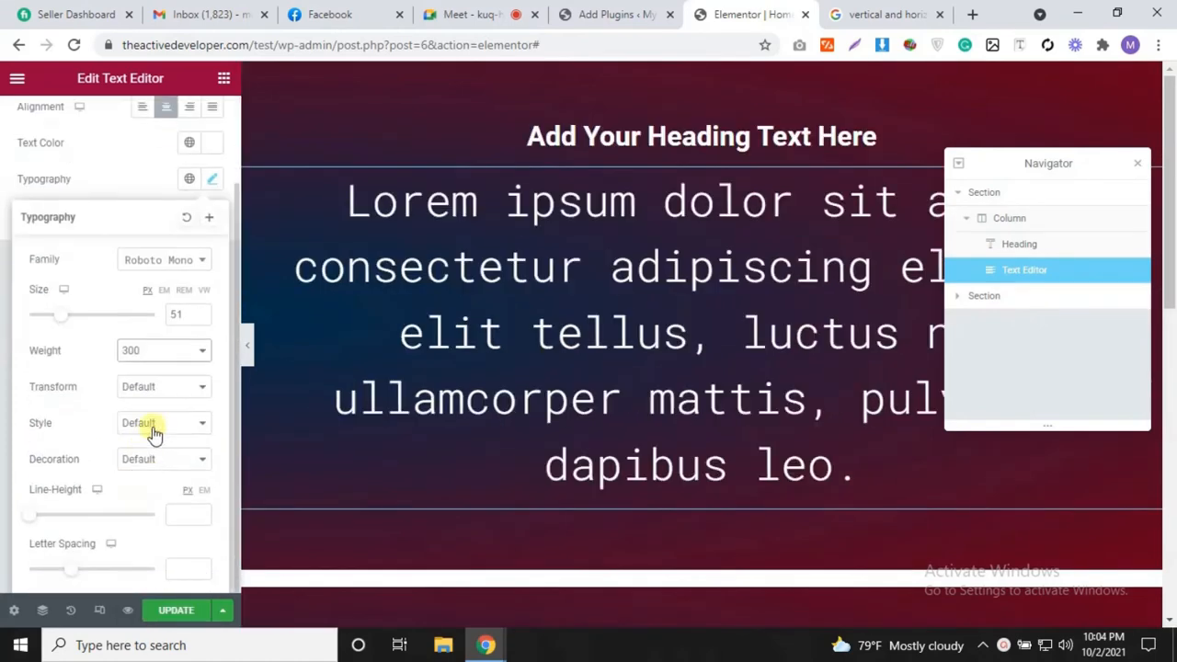
# Step: Try the Uppercase transform on the paragraph text and return it to Default
pyautogui.click(165, 385)
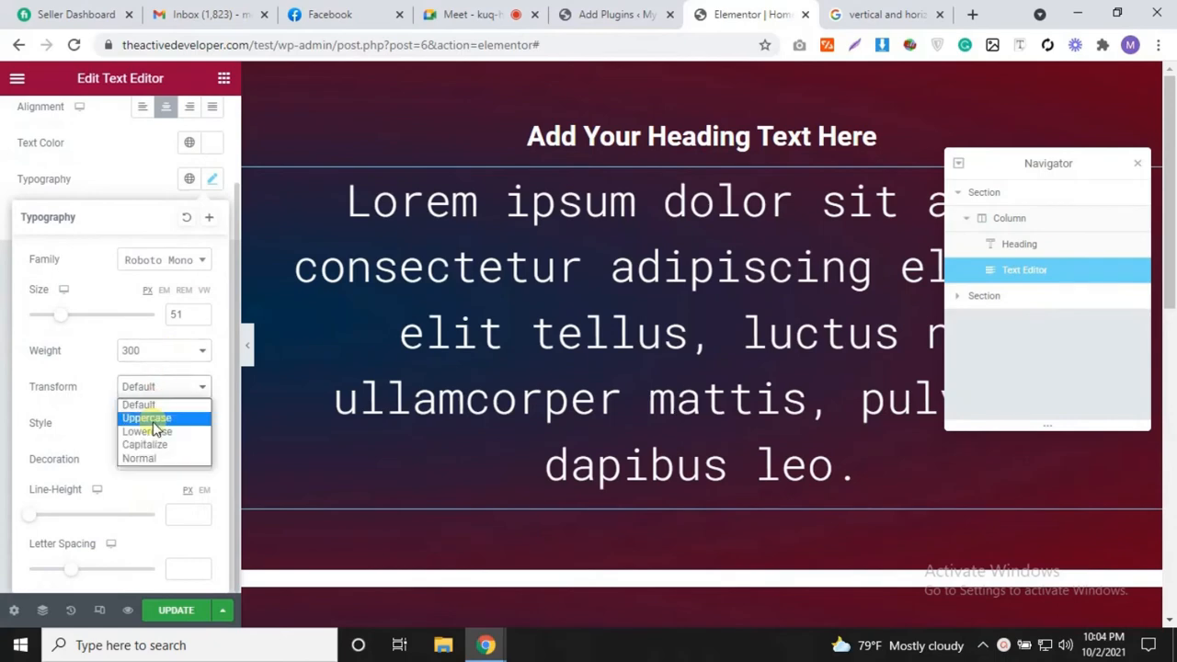
pyautogui.click(153, 419)
pyautogui.click(168, 385)
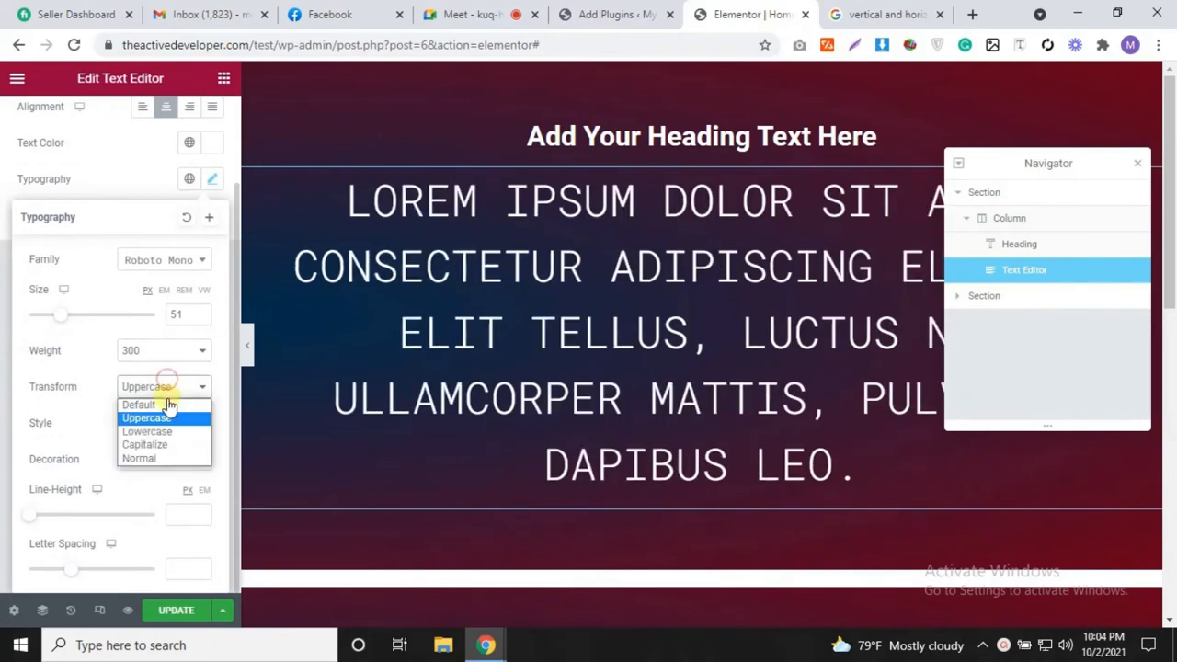
pyautogui.click(168, 405)
# Step: Set the paragraph's letter spacing to 1.5 px and adjust its line height so the lines no longer overlap
pyautogui.moveTo(33, 519); pyautogui.dragTo(82, 526)
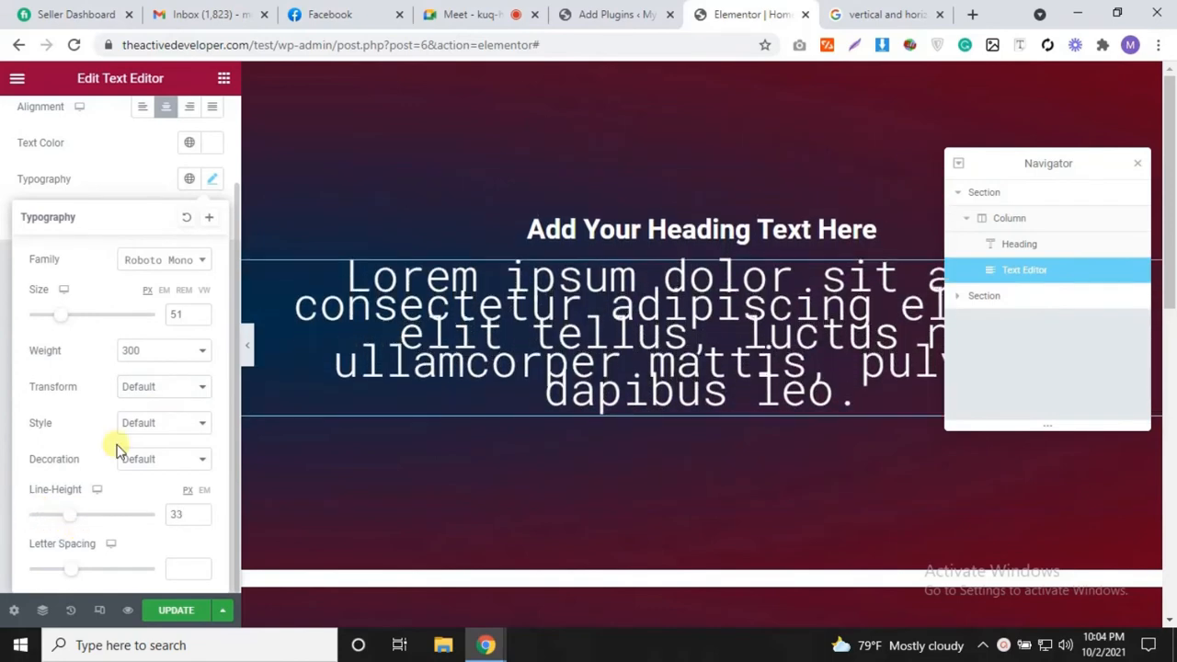
pyautogui.moveTo(72, 576)
pyautogui.mouseDown()
pyautogui.moveTo(174, 575)
pyautogui.moveTo(83, 568)
pyautogui.mouseUp()
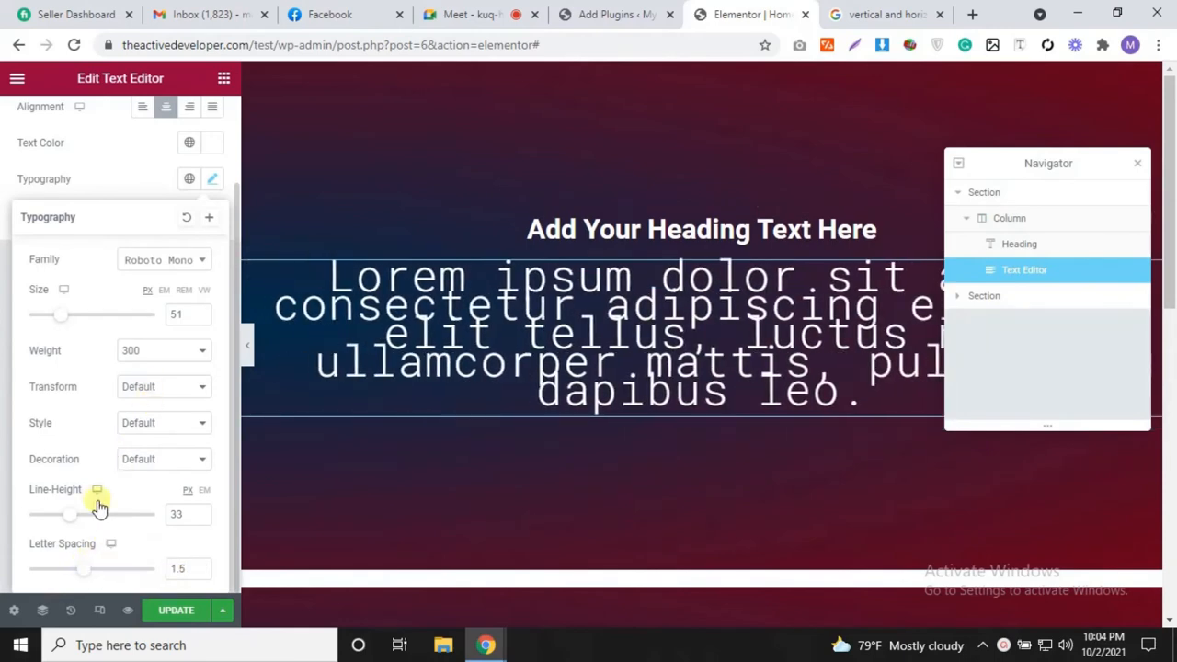
pyautogui.moveTo(76, 514); pyautogui.dragTo(40, 512)
pyautogui.scroll(2, 63, 485)
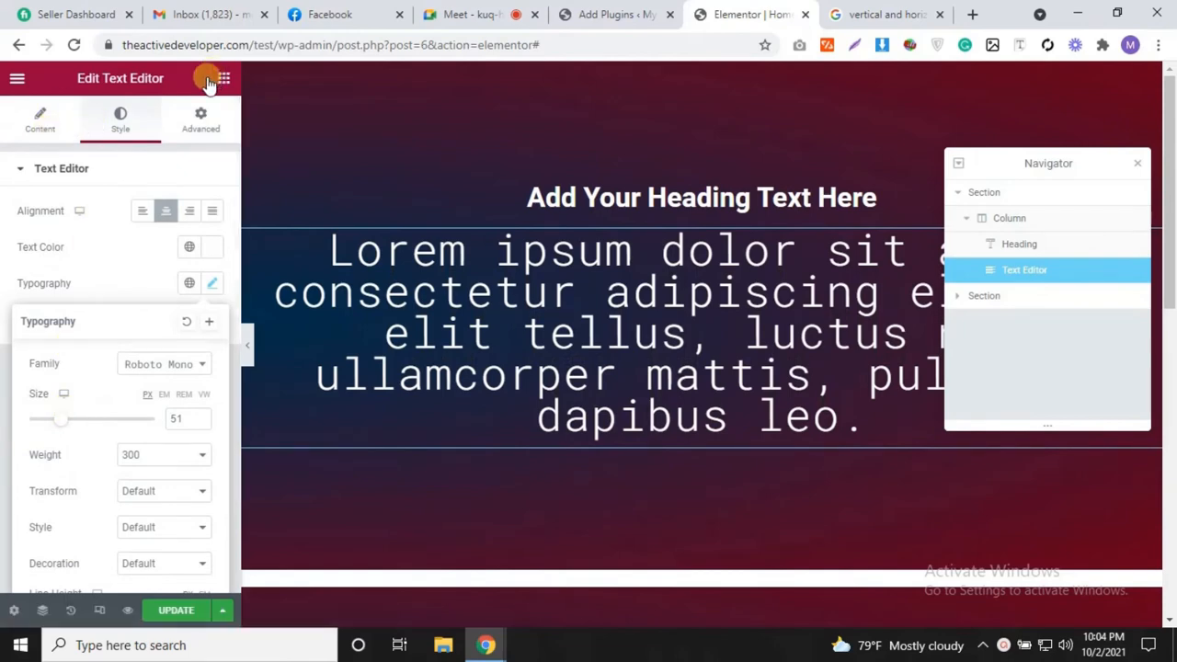
# Step: Add a Button widget below the paragraph in the first section and centre-align it
pyautogui.scroll(-2, 196, 322)
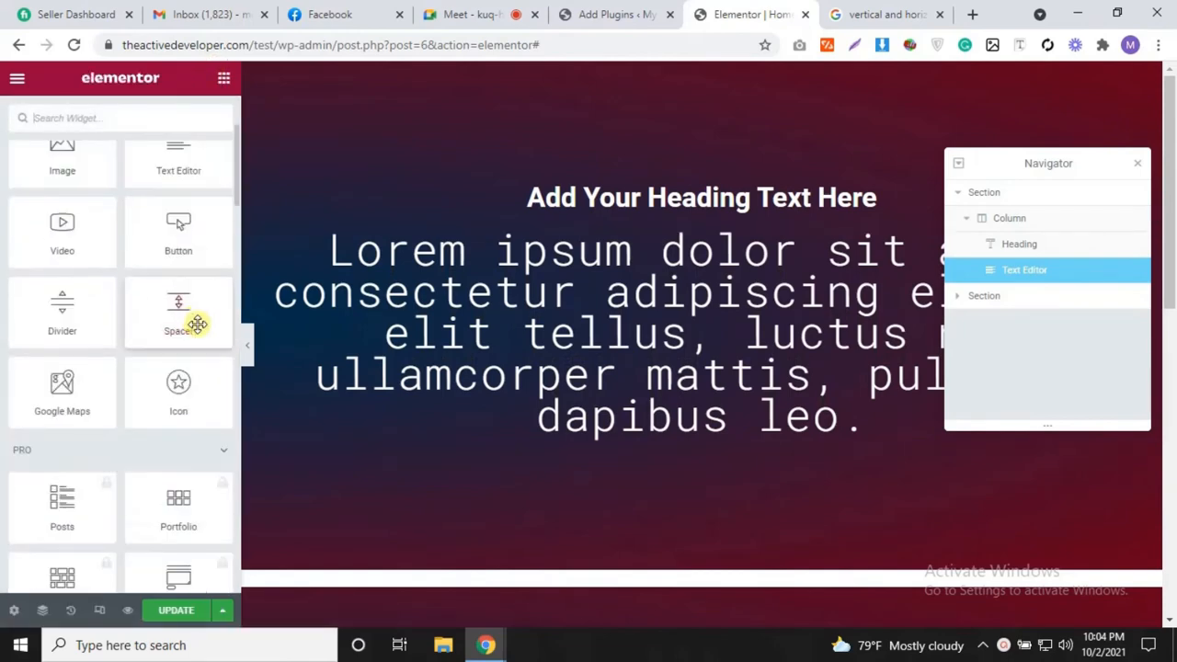
pyautogui.moveTo(188, 240); pyautogui.dragTo(591, 405)
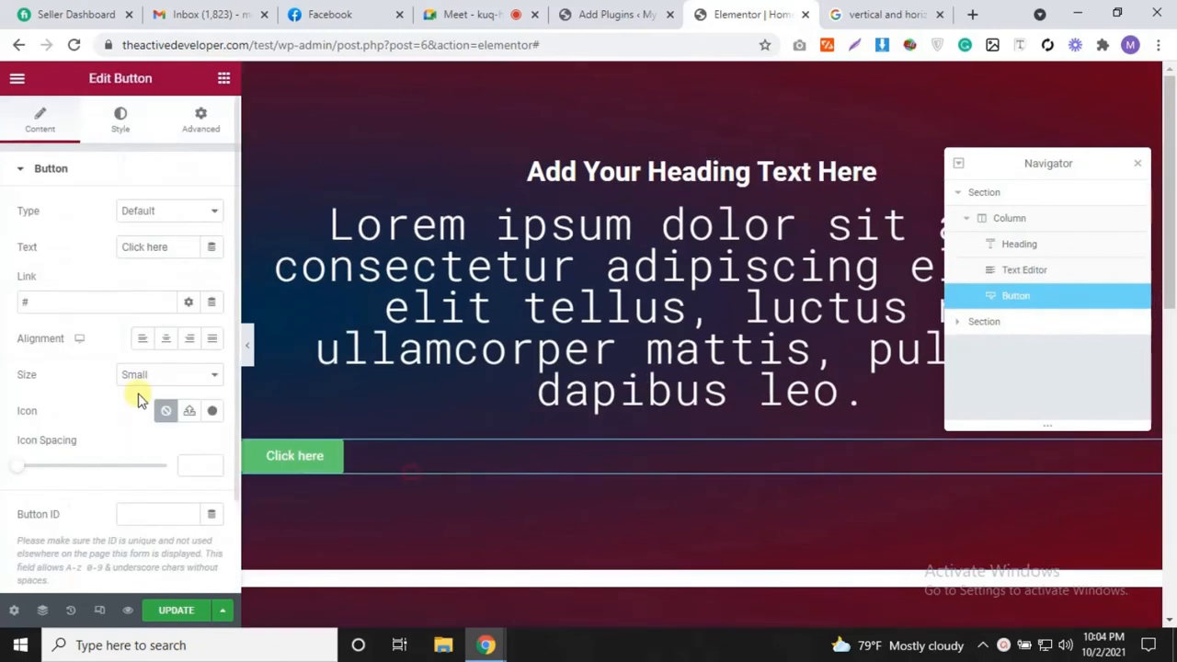
pyautogui.click(166, 338)
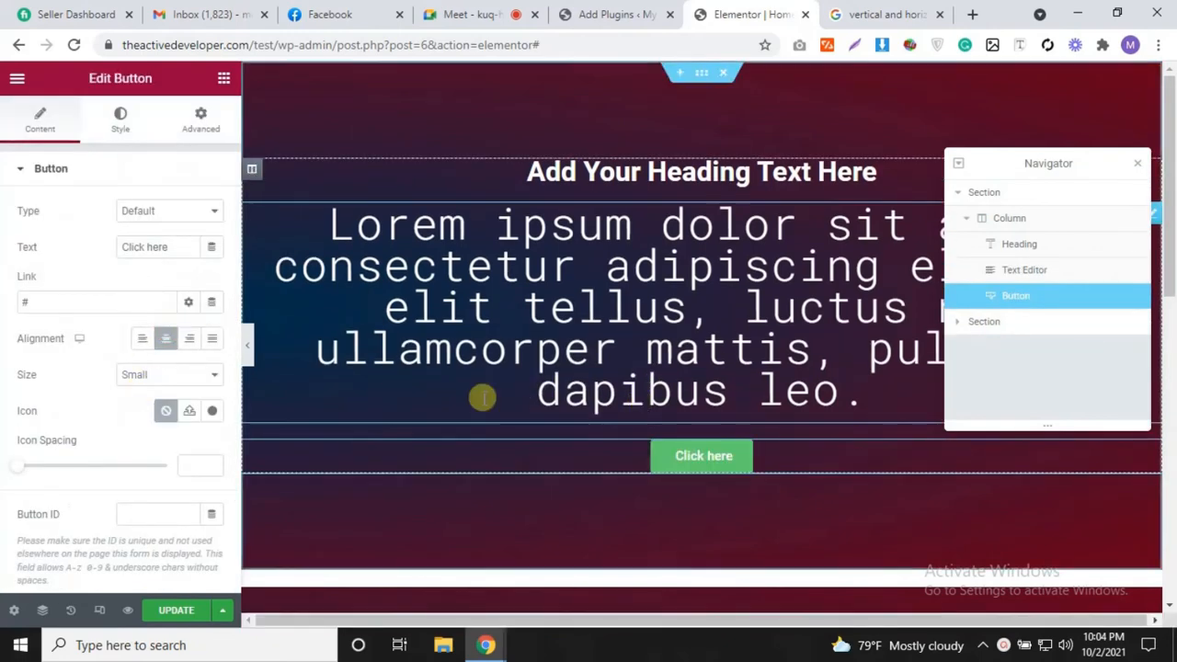
# Step: Change the button's text to "Hit Me"
pyautogui.click(120, 120)
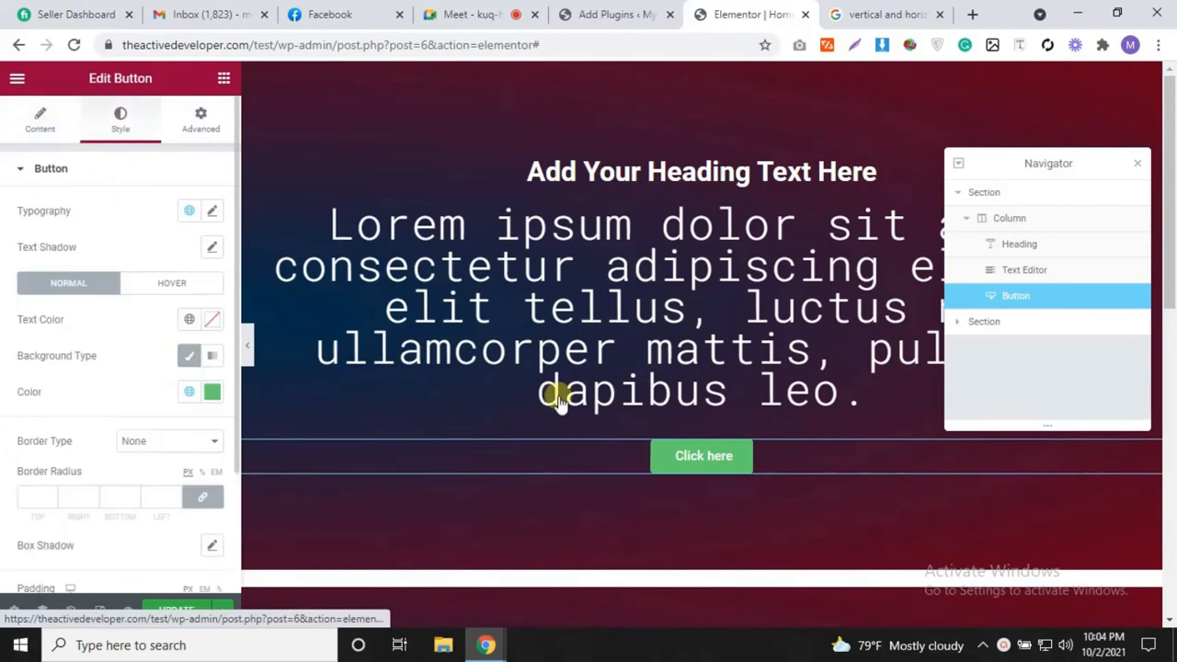
pyautogui.click(11, 120)
pyautogui.moveTo(187, 250); pyautogui.dragTo(5, 253)
pyautogui.write('Hit Me')
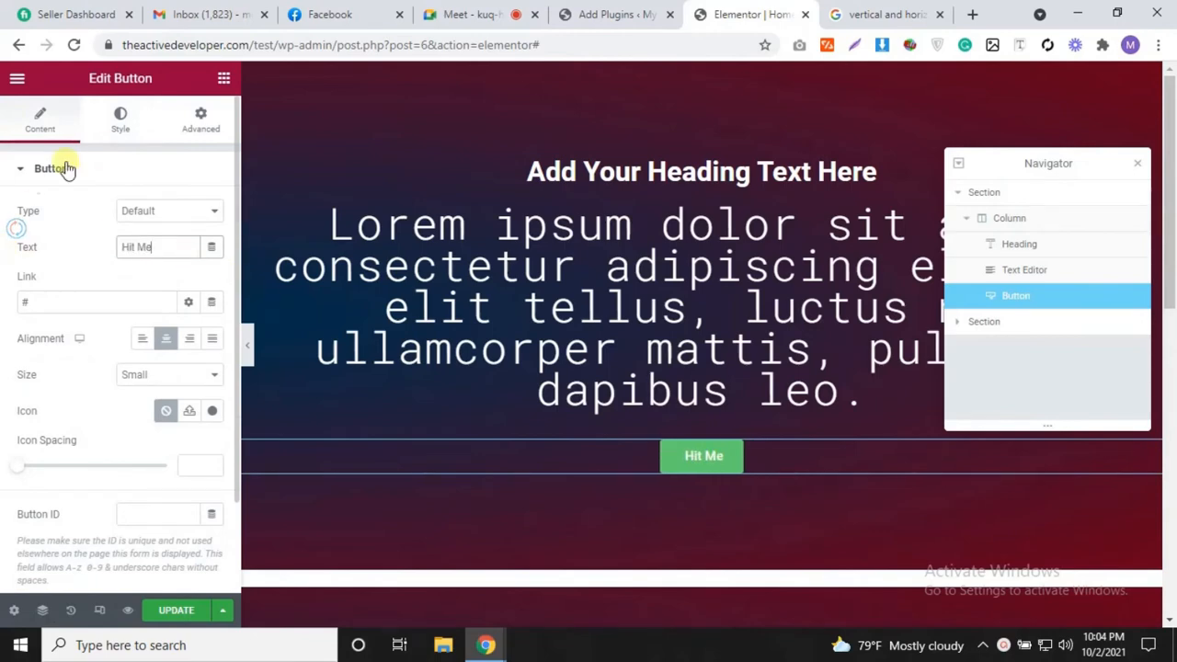
# Step: Set the "Hit Me" button's background color to black, #000000
pyautogui.click(120, 119)
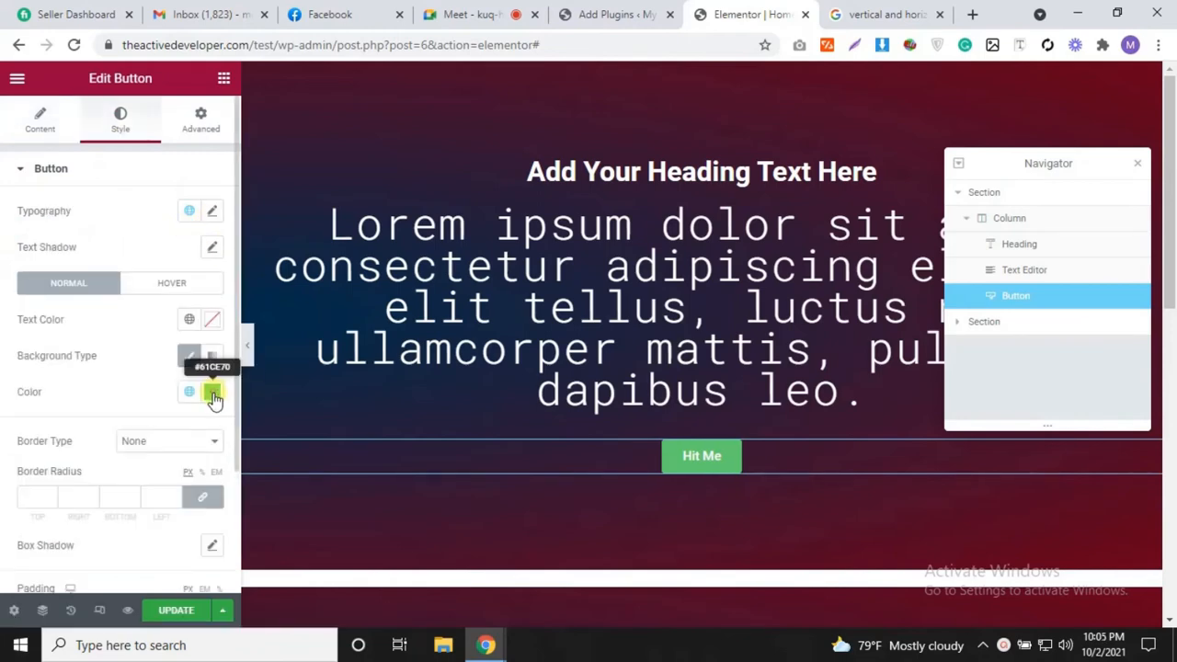
pyautogui.click(213, 393)
pyautogui.moveTo(157, 241); pyautogui.dragTo(342, 184)
pyautogui.moveTo(354, 343); pyautogui.dragTo(326, 318)
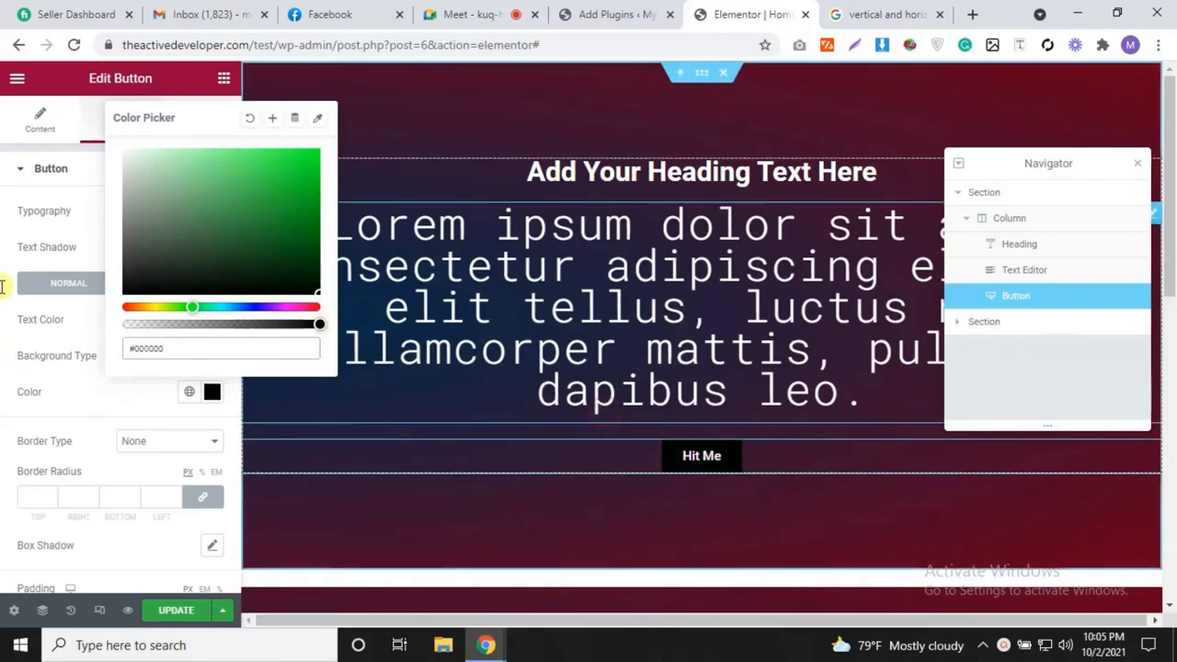
pyautogui.click(644, 297)
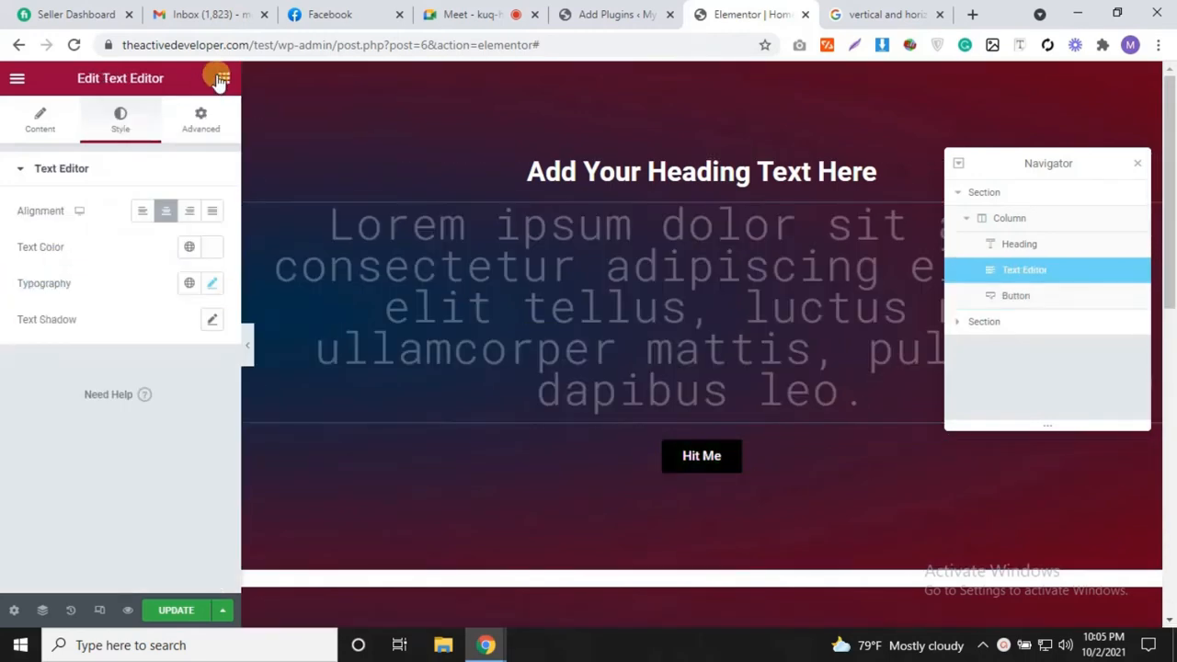
# Step: Look through the available Basic, Pro, General and WooCommerce widgets
pyautogui.moveTo(218, 74); pyautogui.dragTo(415, 284)
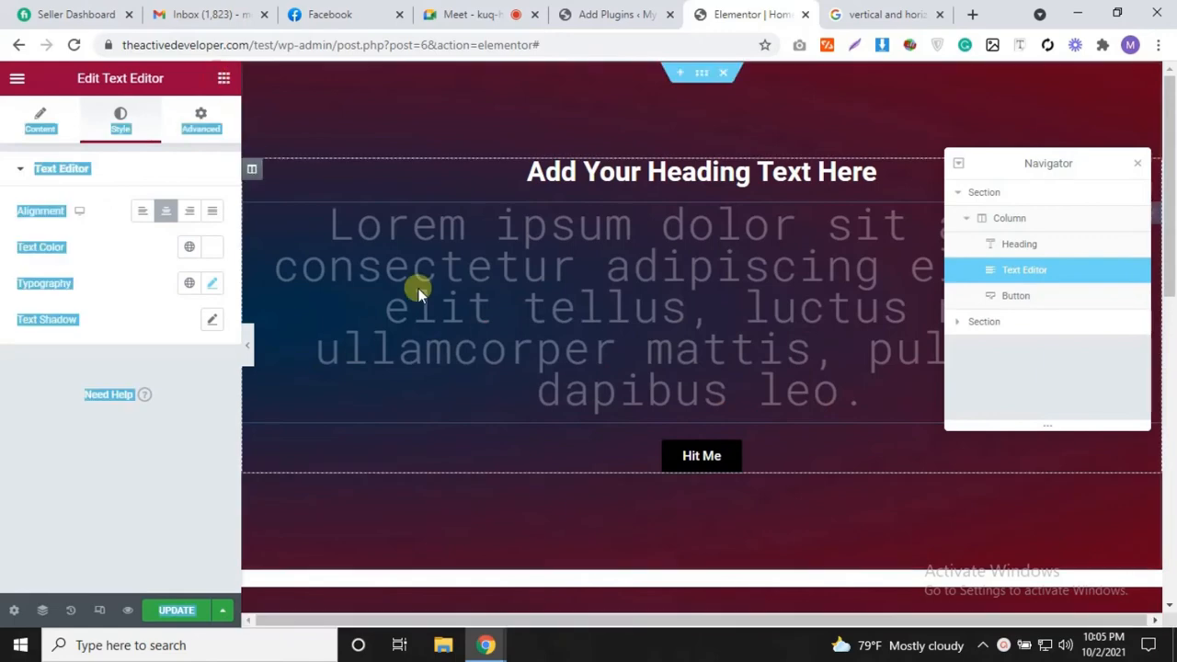
pyautogui.click(210, 161)
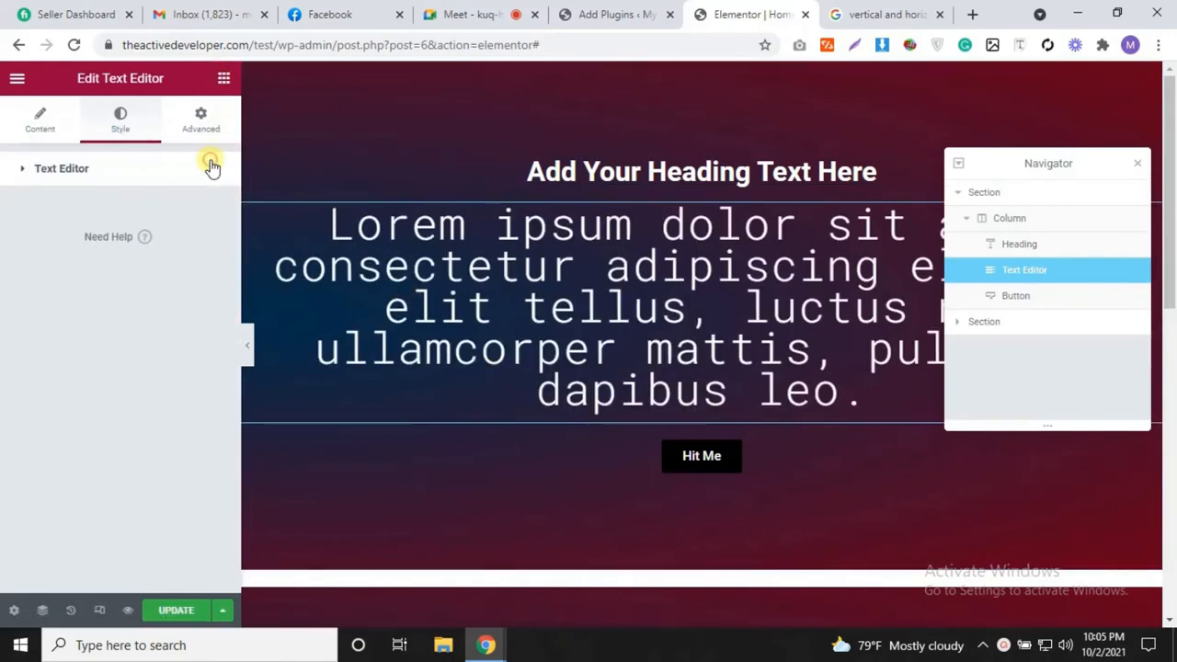
pyautogui.click(223, 79)
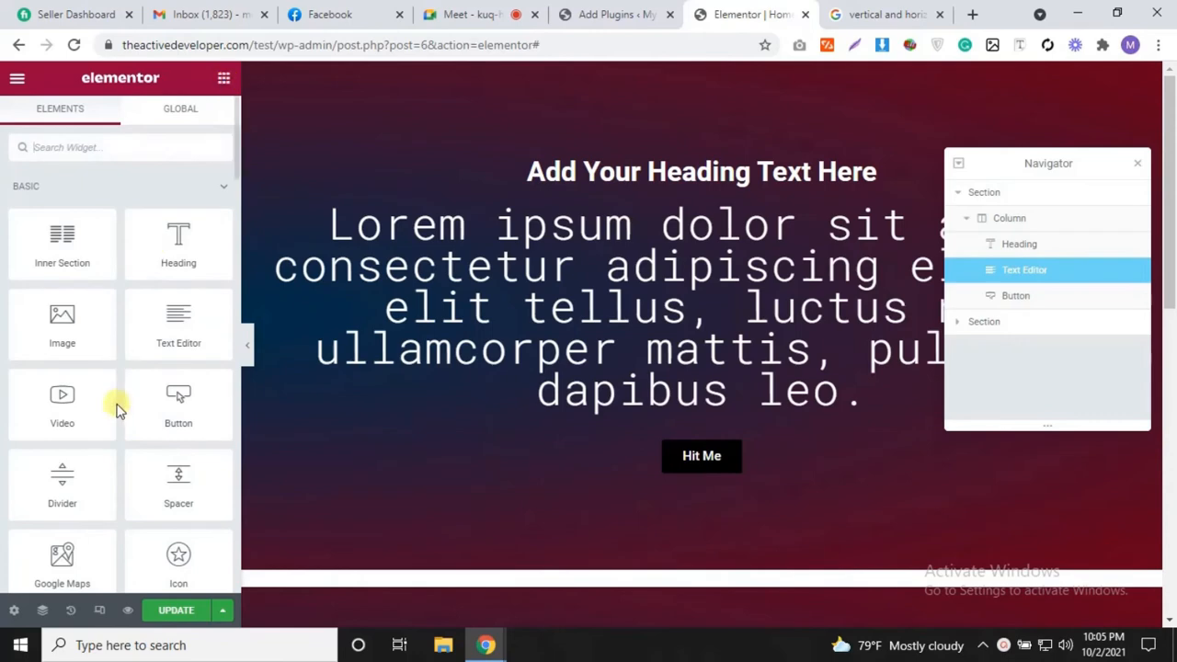
pyautogui.scroll(-1, 116, 394)
pyautogui.scroll(-1, 31, 420)
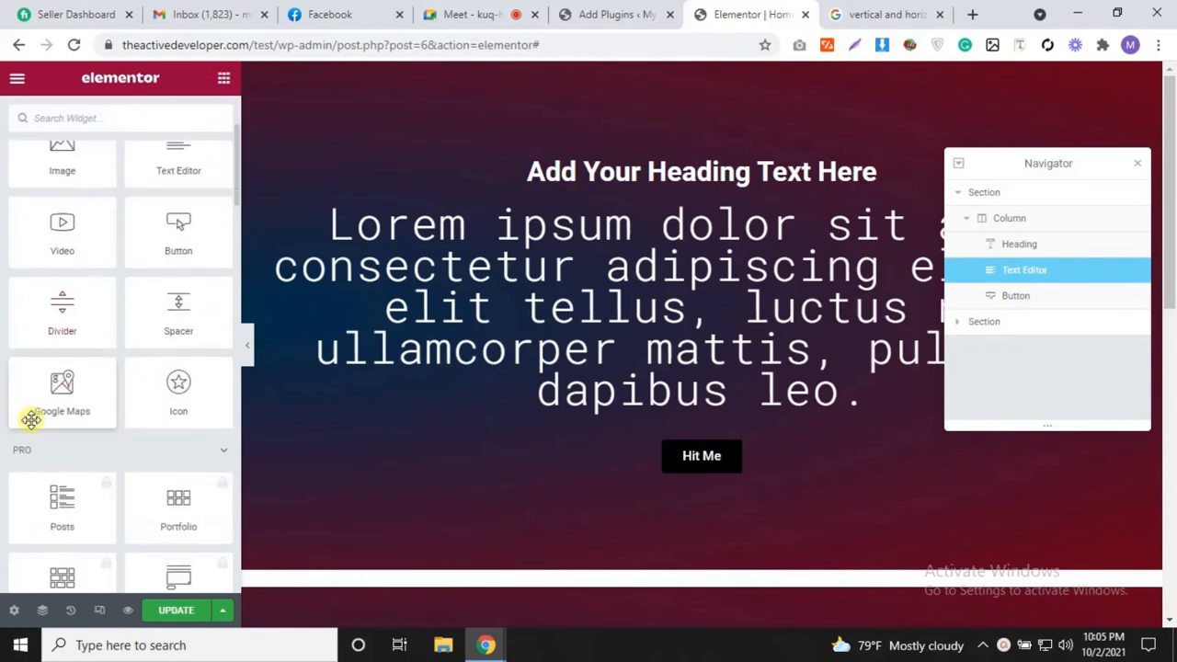
pyautogui.scroll(-2, 96, 412)
pyautogui.scroll(-2, 99, 418)
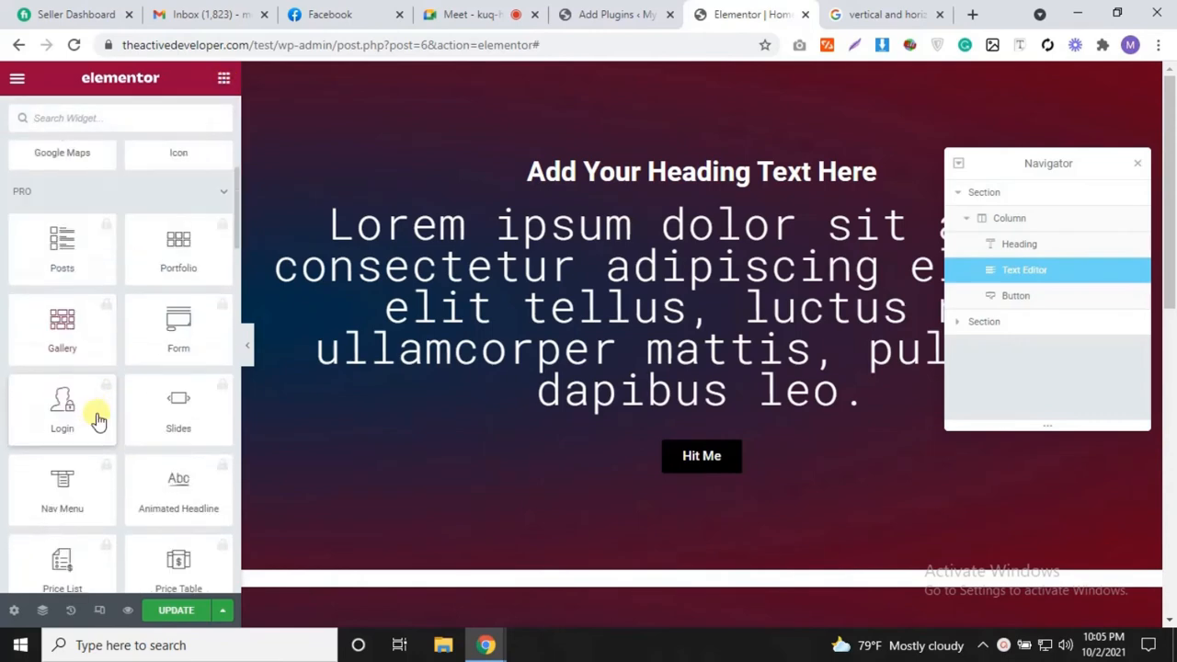
pyautogui.scroll(-6, 162, 354)
pyautogui.scroll(-9, 163, 350)
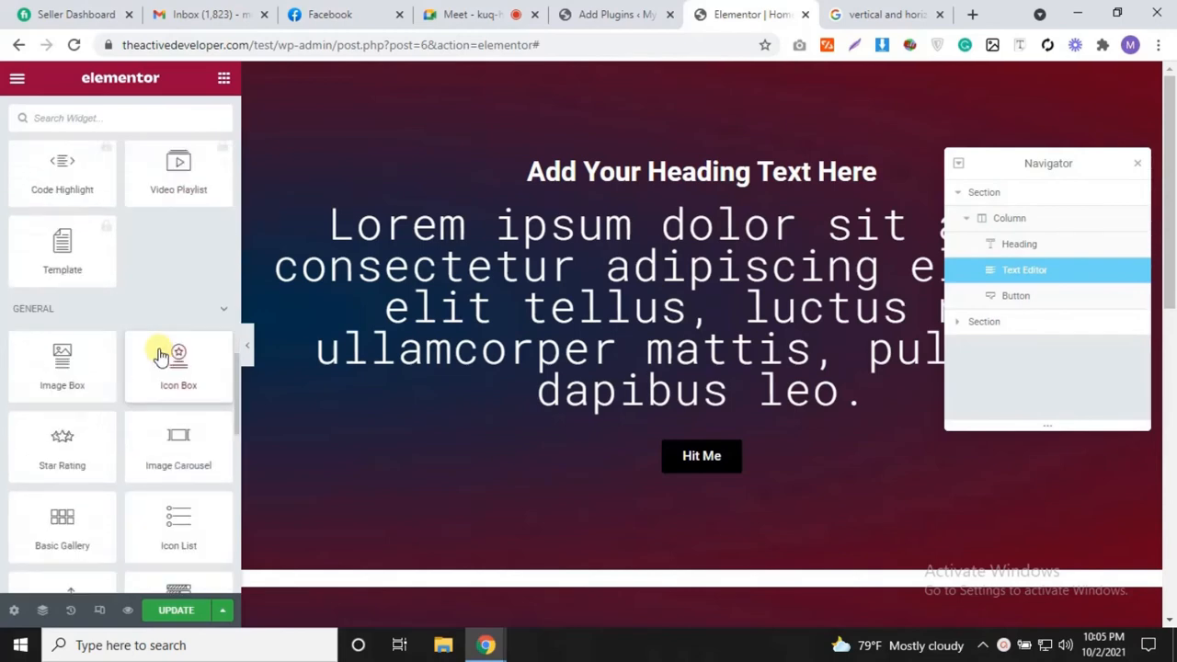
pyautogui.scroll(4, 165, 412)
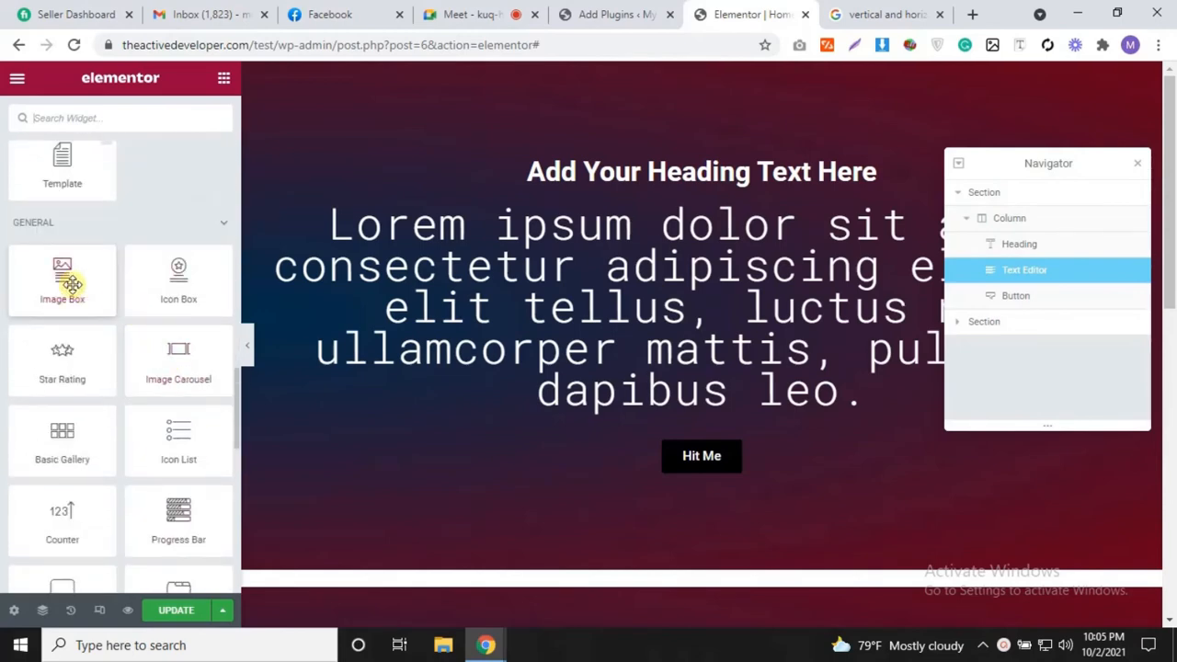
pyautogui.scroll(-5, 147, 455)
pyautogui.scroll(2, 144, 469)
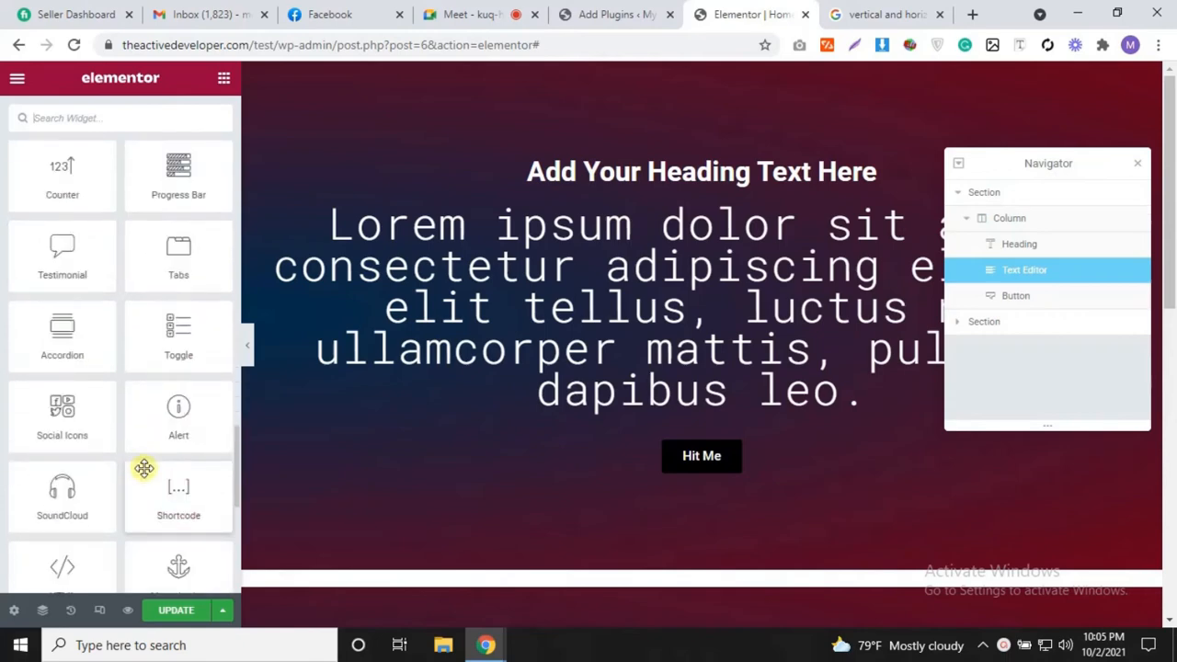
pyautogui.scroll(1, 143, 469)
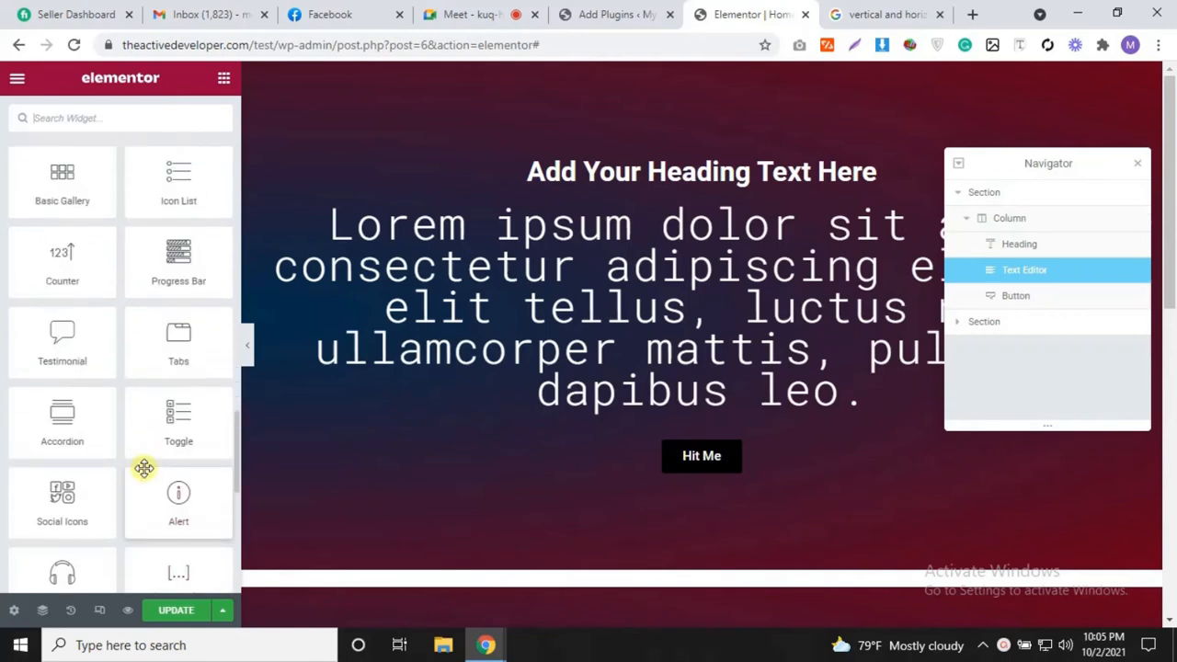
pyautogui.scroll(-3, 144, 469)
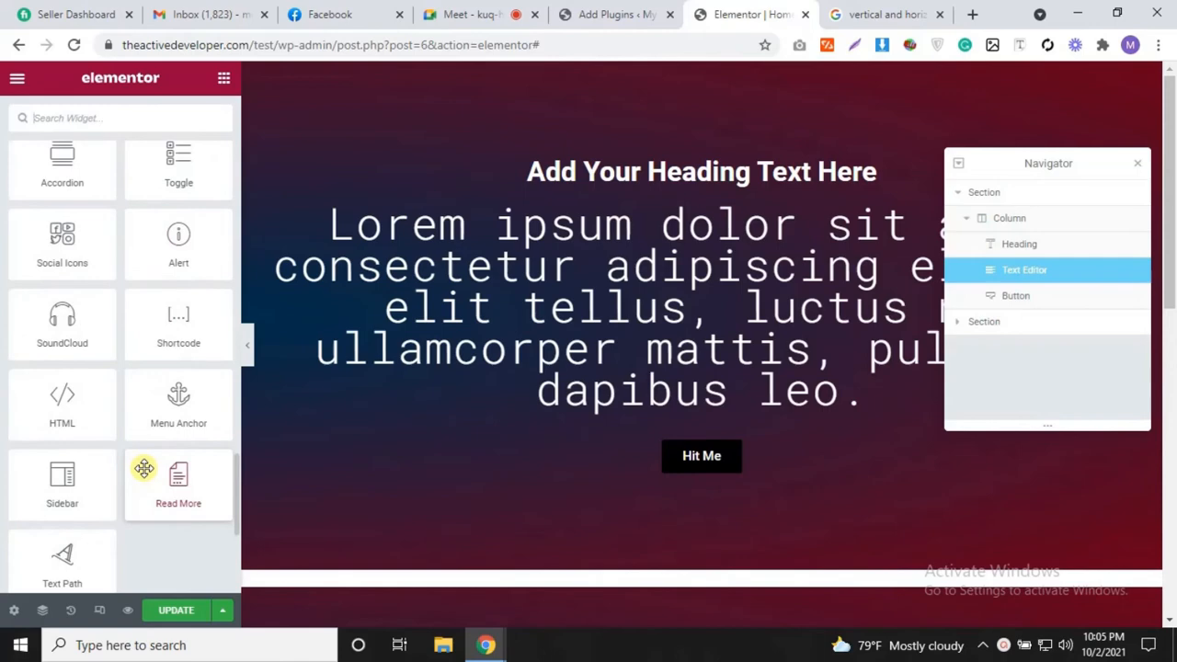
pyautogui.scroll(-1, 144, 469)
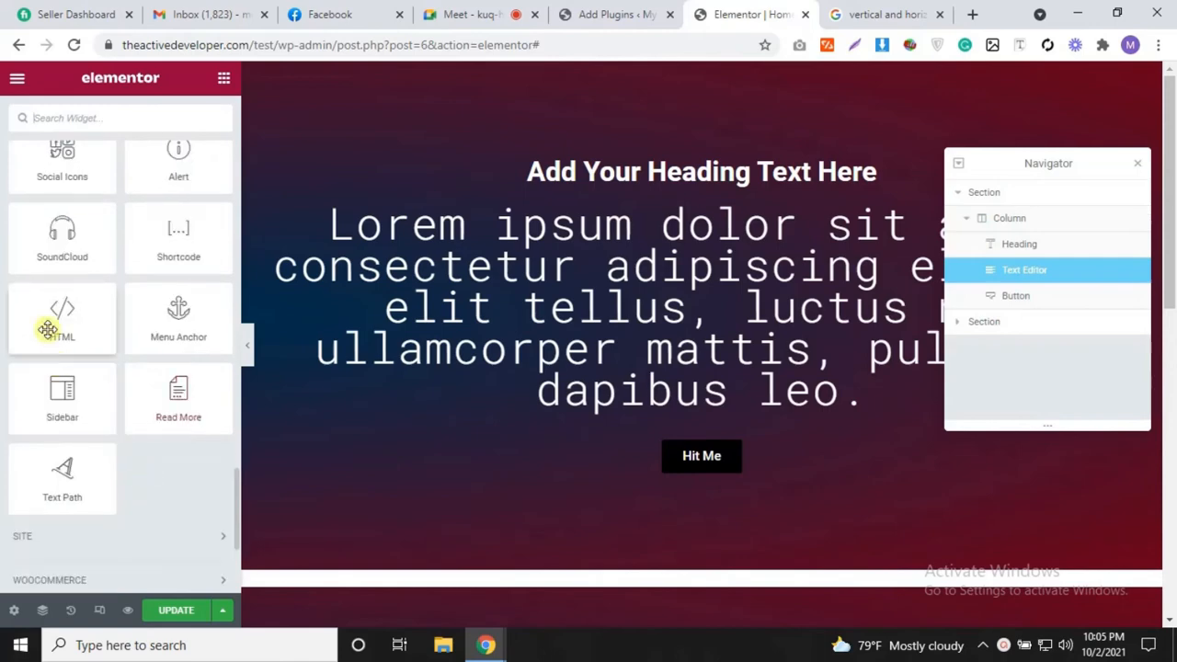
pyautogui.scroll(-3, 132, 478)
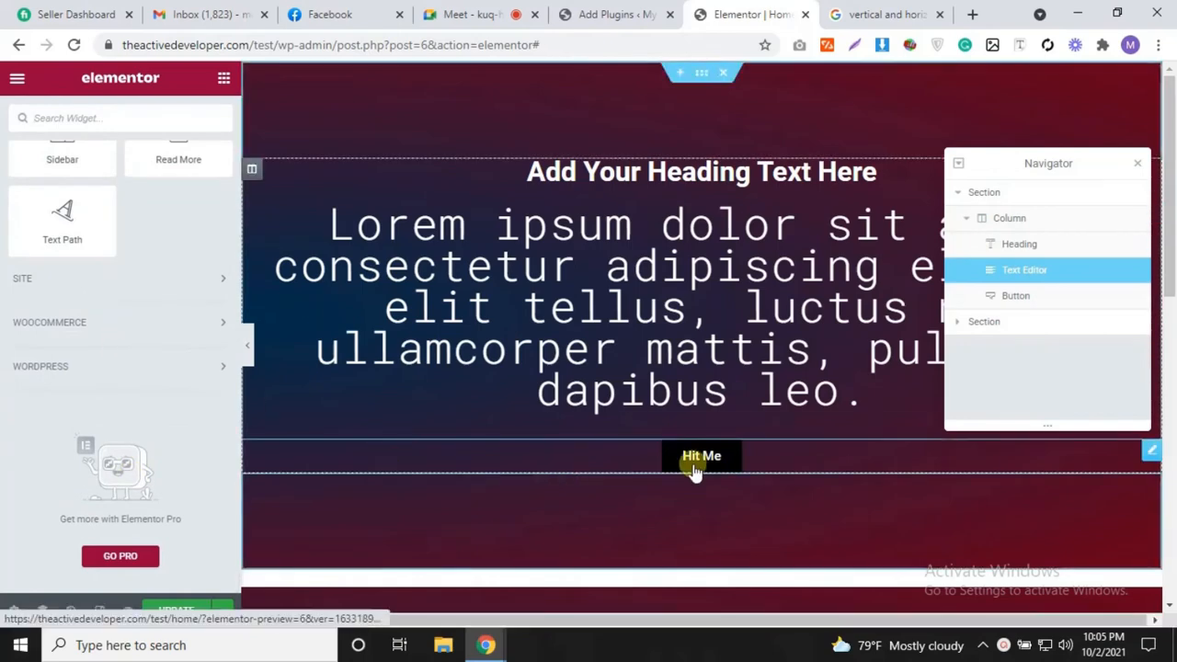
pyautogui.click(113, 321)
pyautogui.scroll(-8, 145, 499)
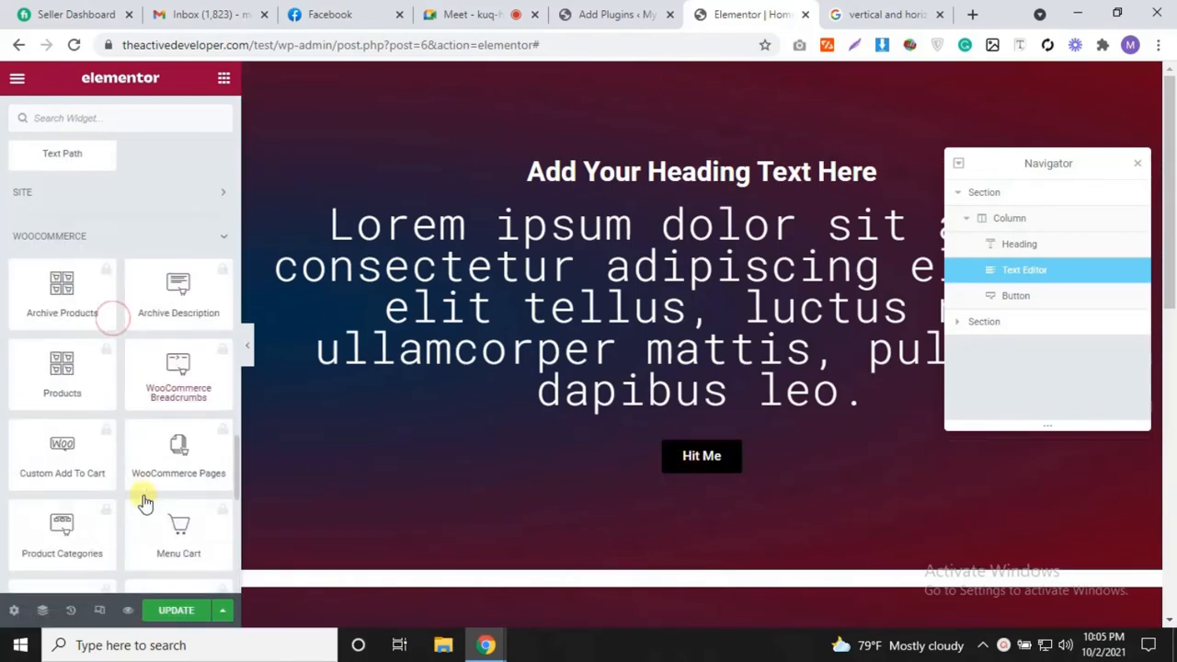
pyautogui.scroll(14, 145, 499)
pyautogui.scroll(10, 133, 501)
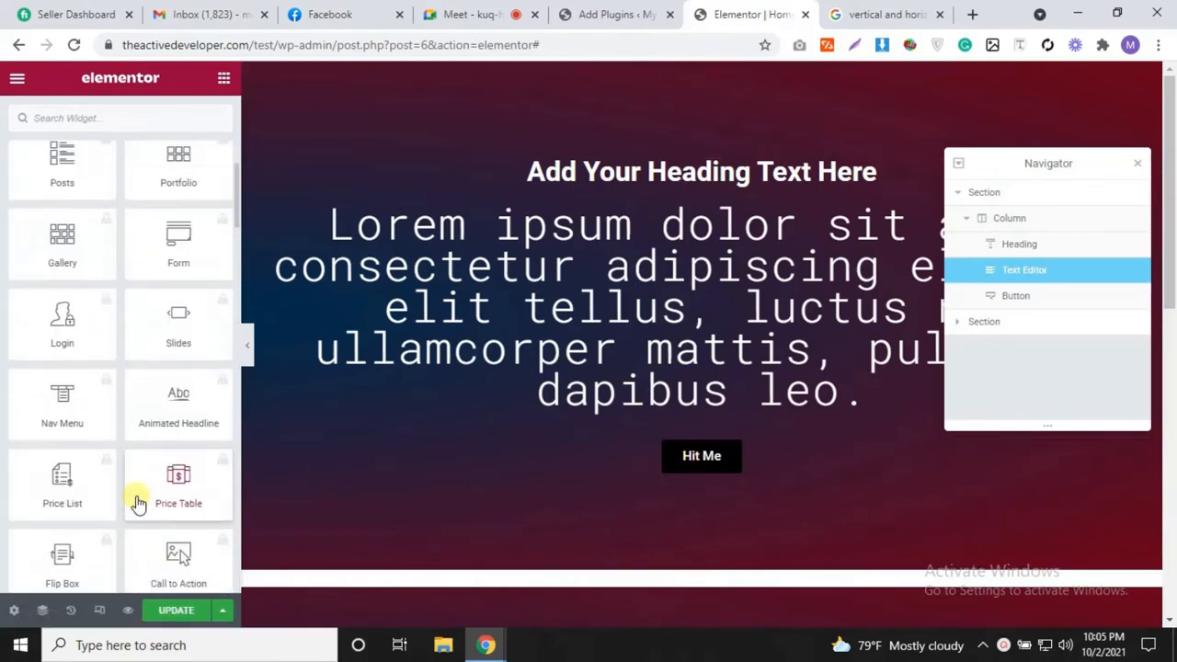
pyautogui.scroll(-5, 639, 428)
pyautogui.scroll(5, 639, 427)
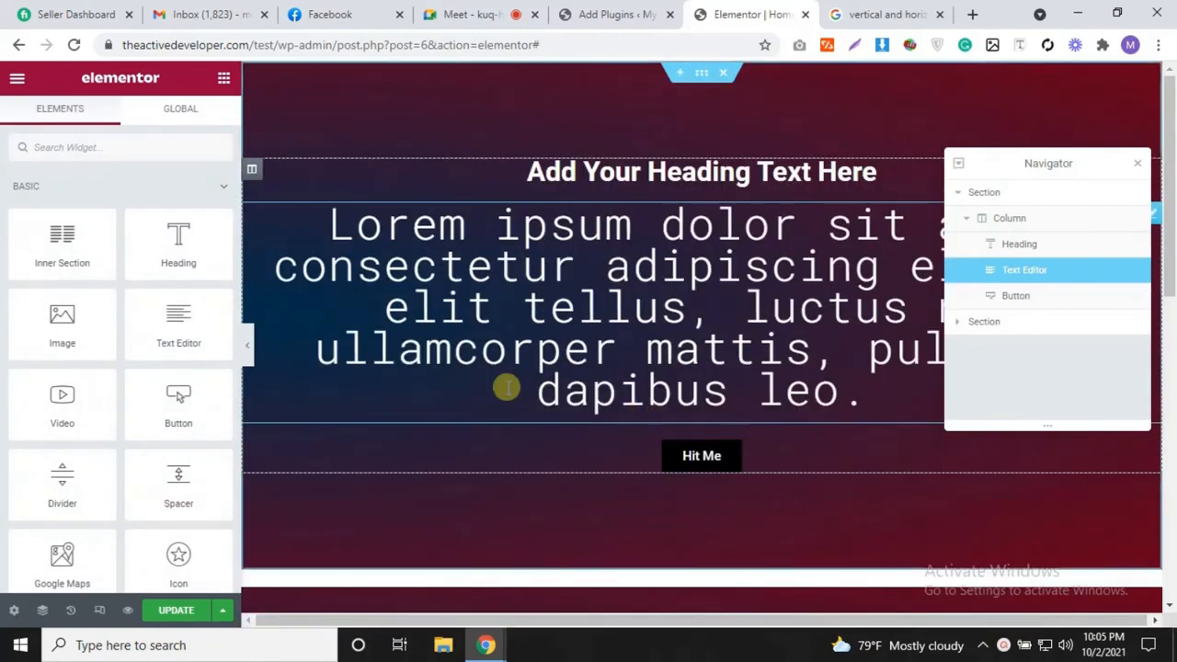
# Step: Add an Icon widget above the heading in the first section and replace its star with the Book icon
pyautogui.scroll(-4, 78, 409)
pyautogui.scroll(3, 78, 409)
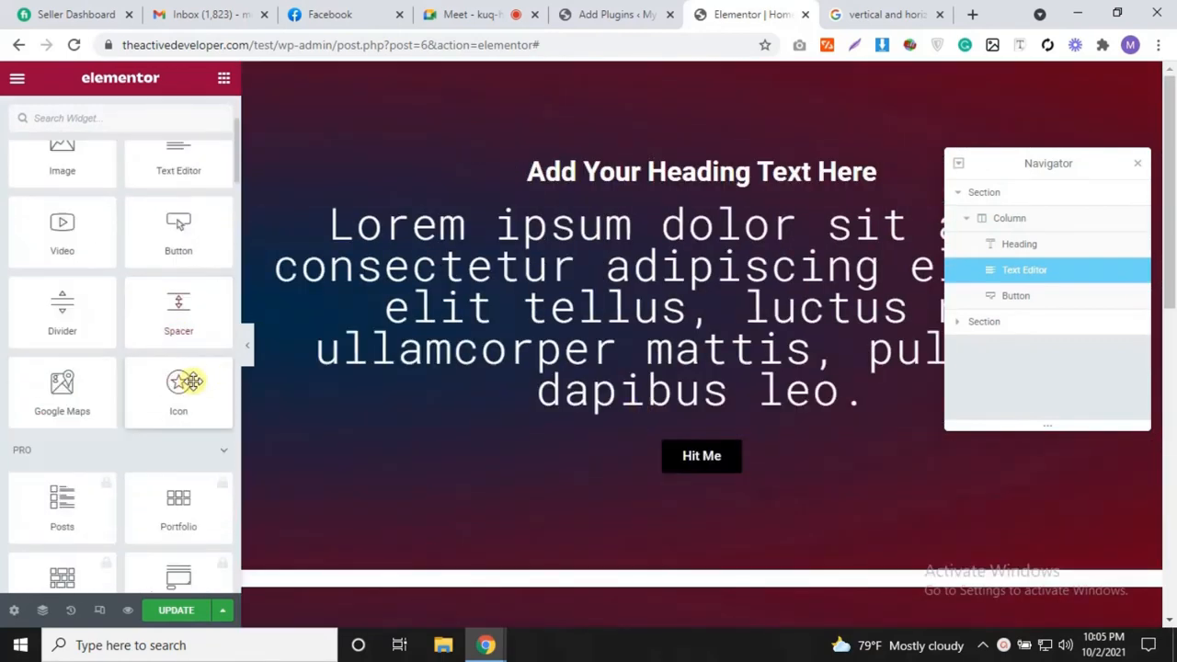
pyautogui.moveTo(193, 381); pyautogui.dragTo(679, 163)
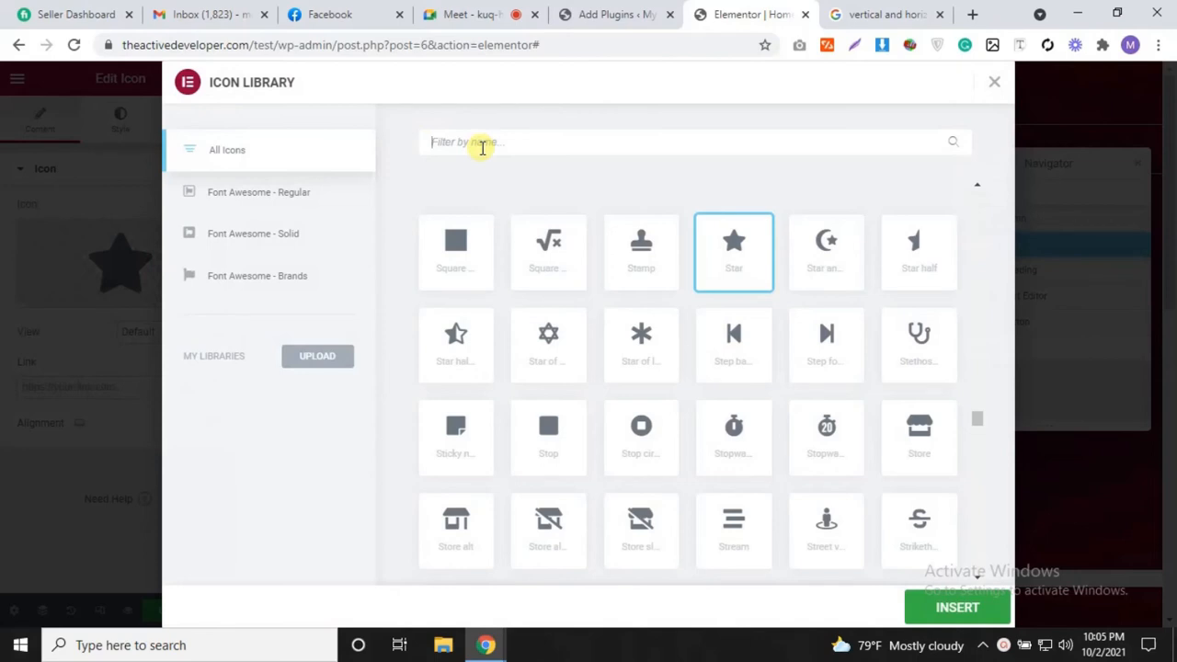
pyautogui.write('bo')
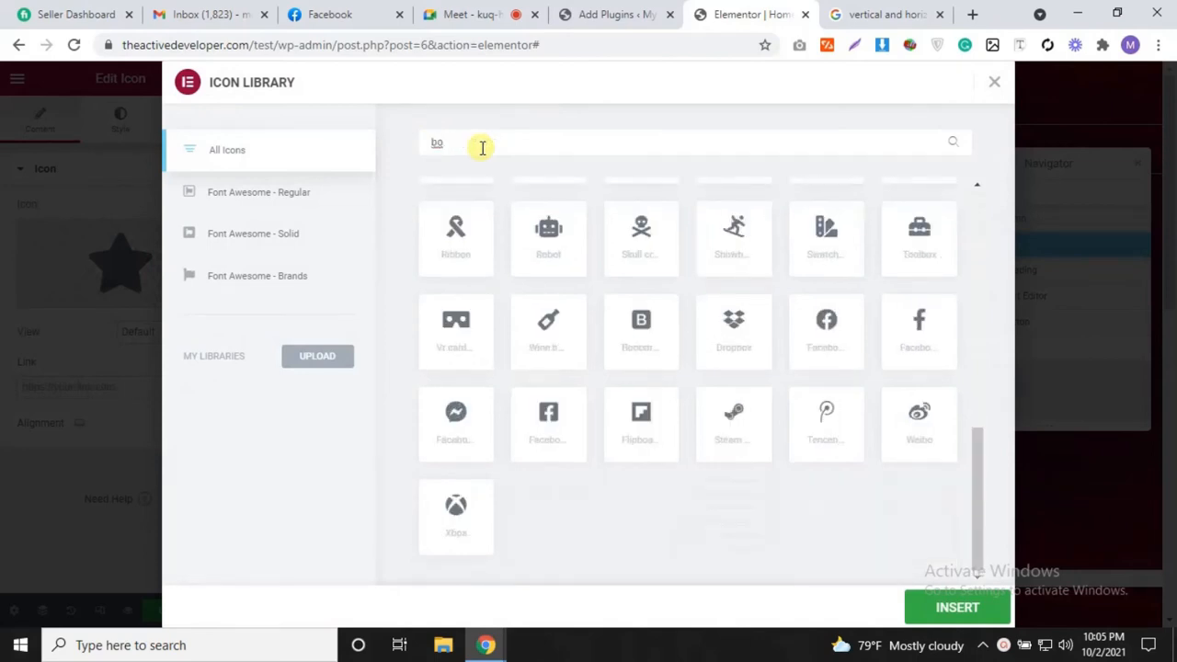
pyautogui.write('o')
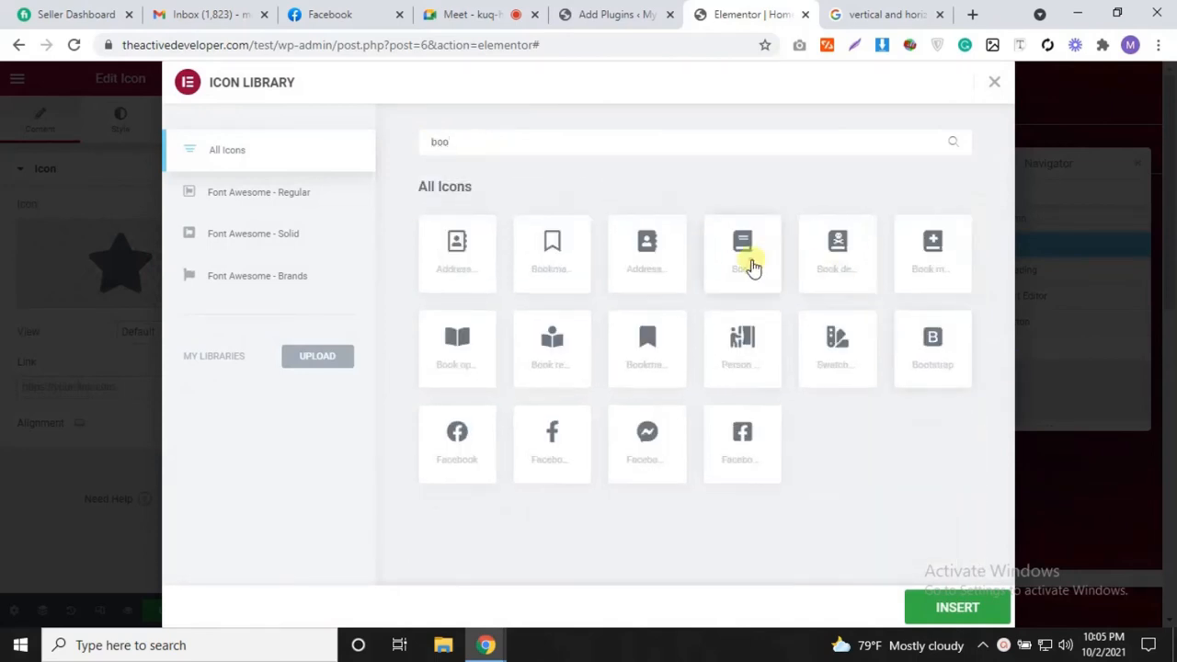
pyautogui.click(752, 266)
pyautogui.click(947, 609)
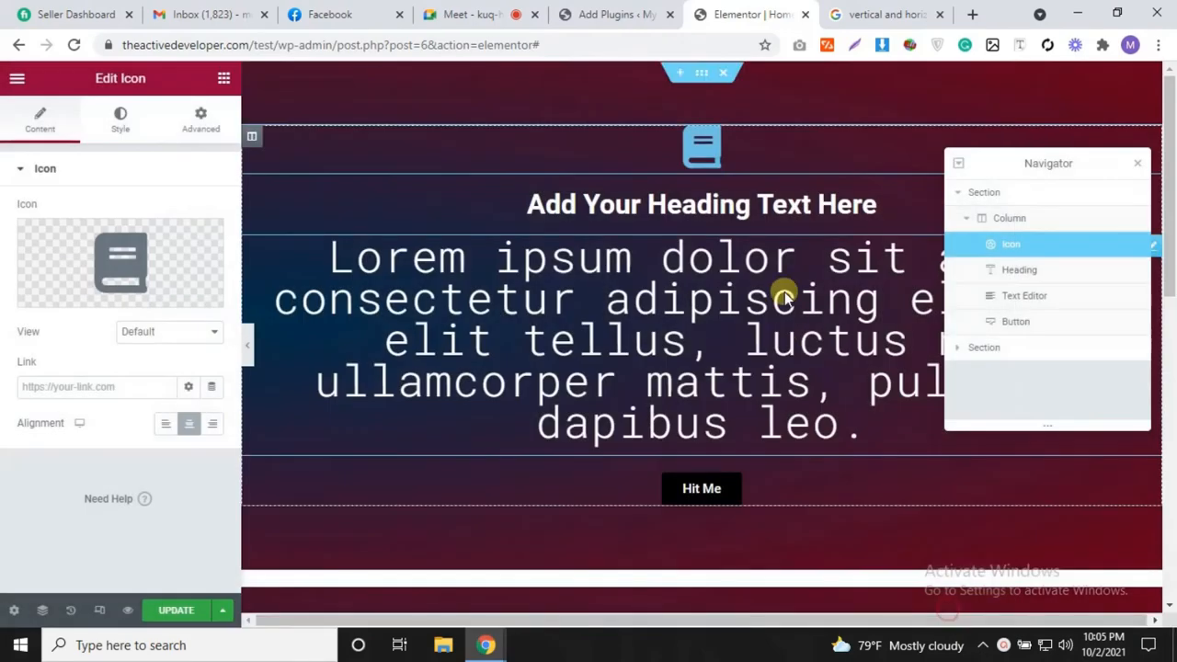
# Step: Set the book icon's primary color in its normal state to a near-white shade
pyautogui.click(136, 120)
pyautogui.click(212, 247)
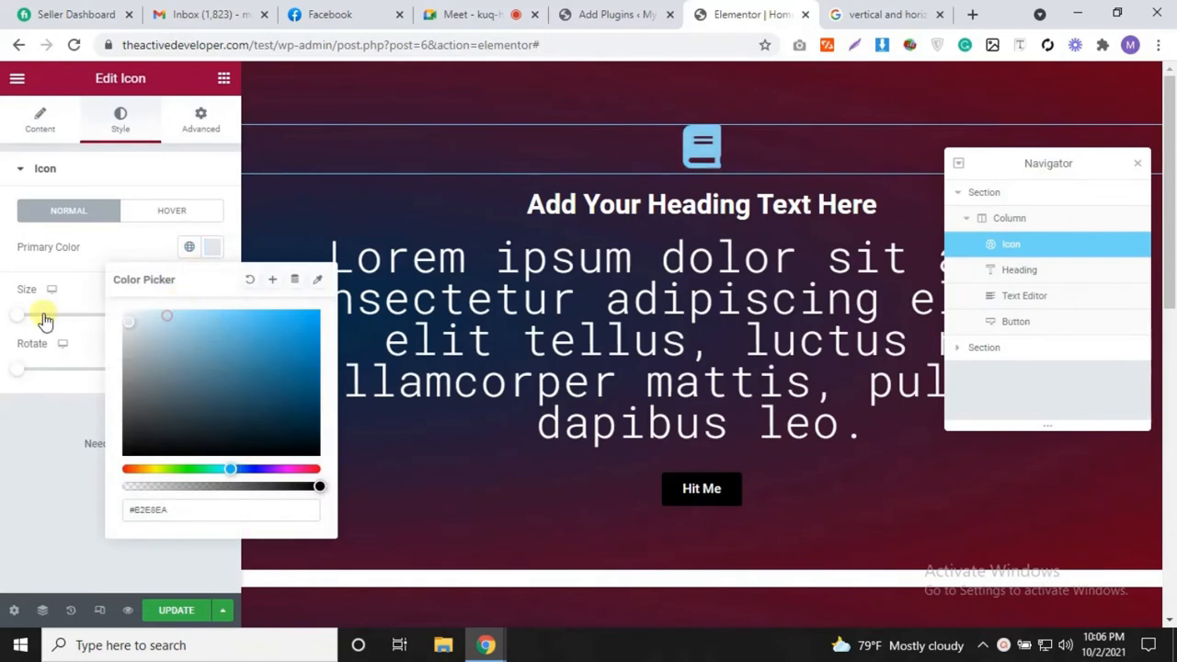
pyautogui.click(5, 455)
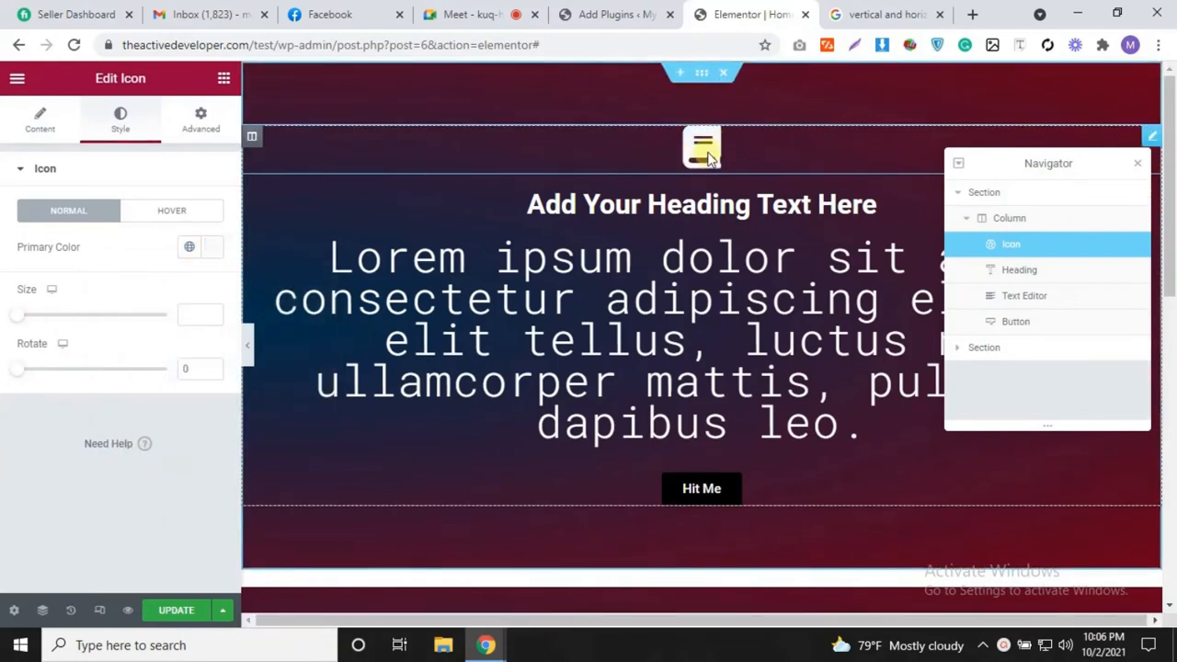
# Step: Set the book icon's primary color in its hover state to a bright red
pyautogui.click(171, 210)
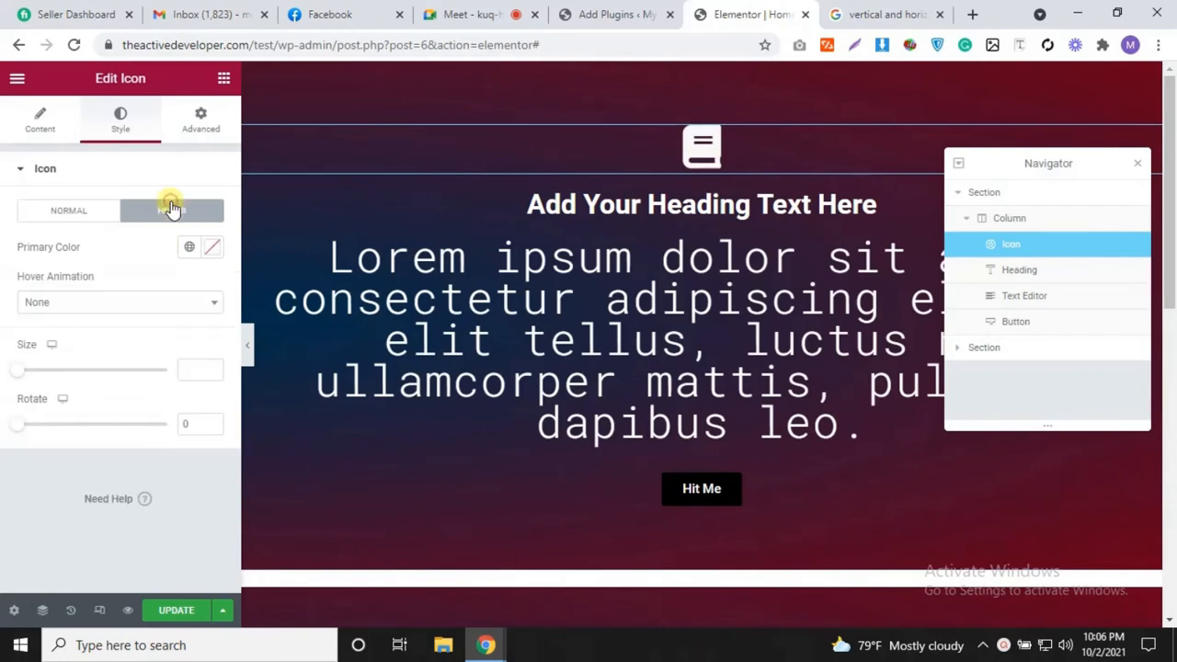
pyautogui.click(209, 249)
pyautogui.moveTo(228, 328)
pyautogui.mouseDown()
pyautogui.moveTo(319, 334)
pyautogui.moveTo(312, 405)
pyautogui.mouseUp()
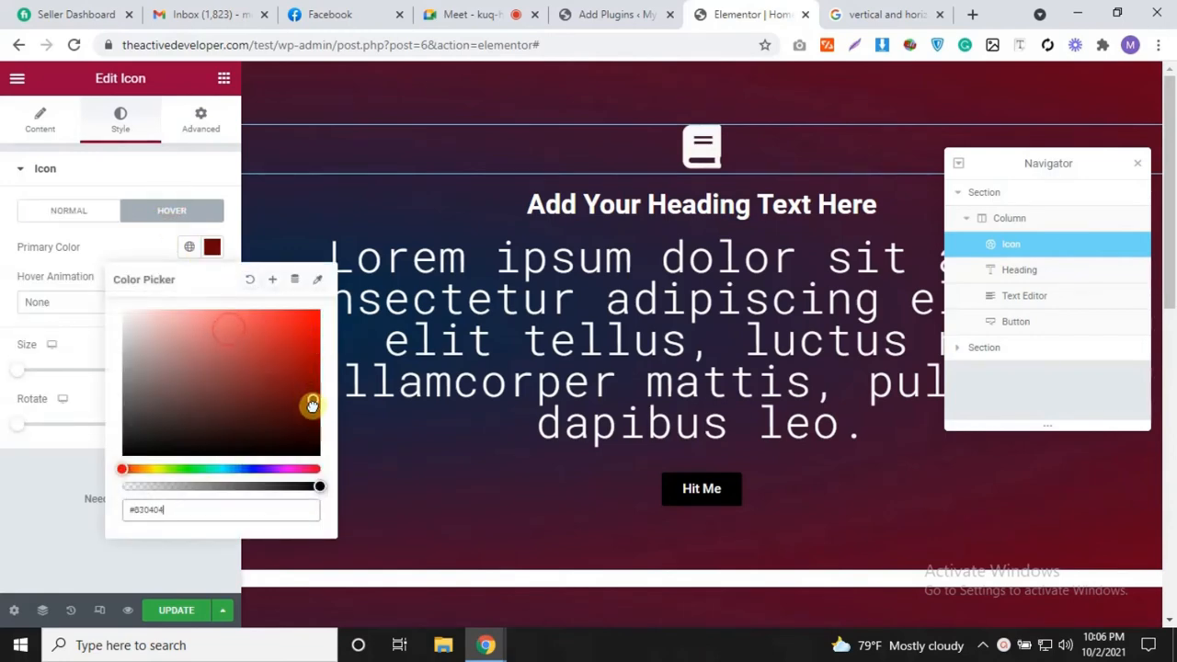
pyautogui.click(288, 344)
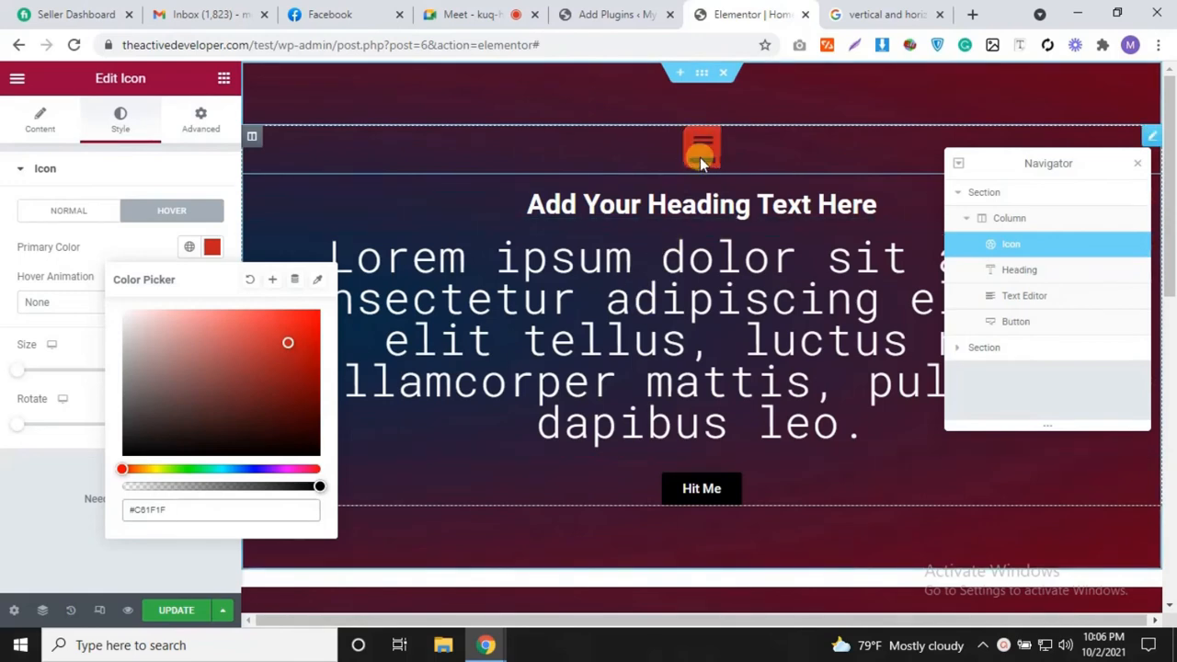
pyautogui.click(6, 497)
# Step: Try rotating the book icon to 108 and return the rotation to 0
pyautogui.moveTo(17, 430); pyautogui.dragTo(61, 437)
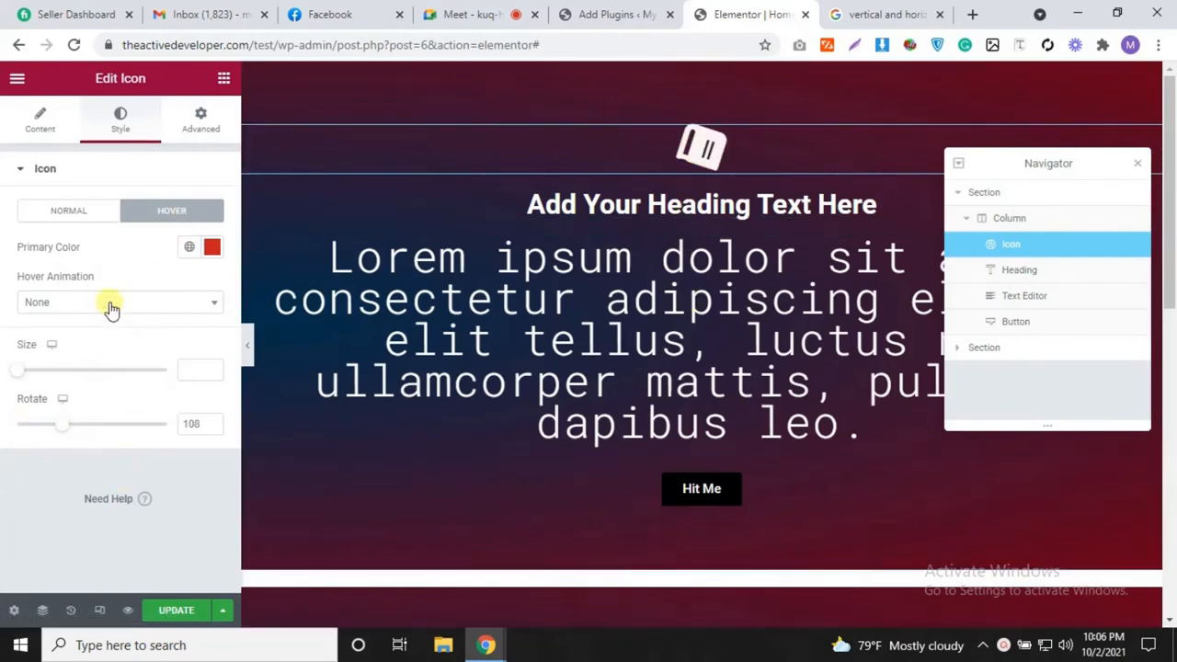
pyautogui.moveTo(61, 434); pyautogui.dragTo(3, 433)
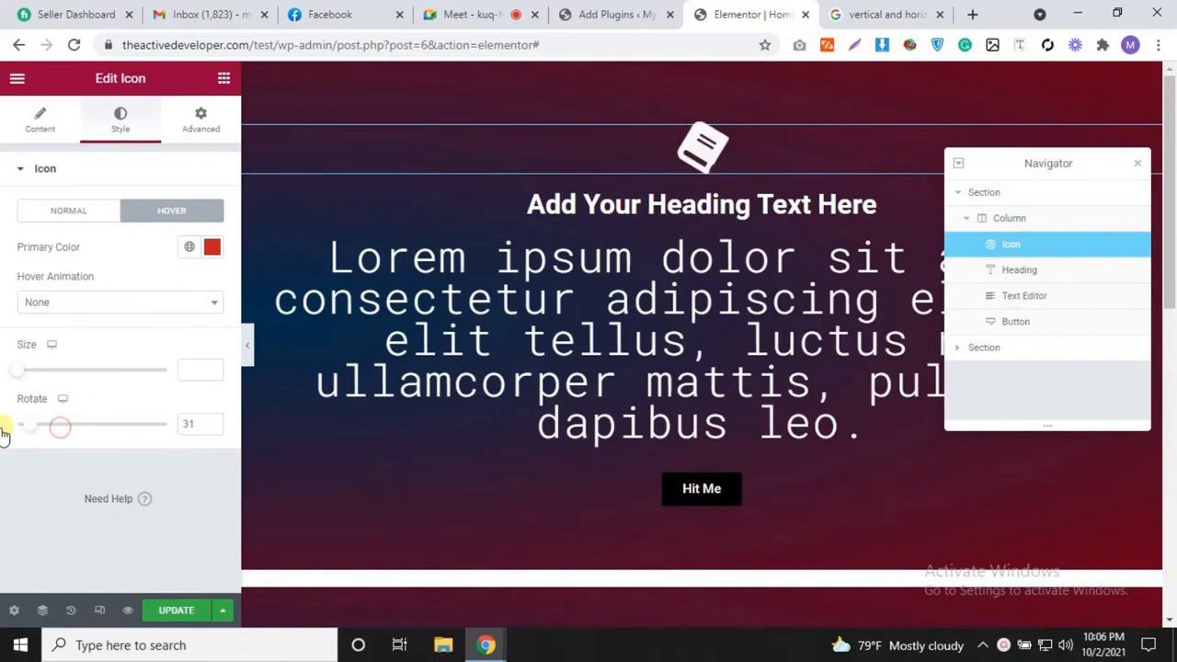
# Step: Enlarge the book icon to size 101 and set its hover animation to Shrink
pyautogui.moveTo(21, 377); pyautogui.dragTo(69, 384)
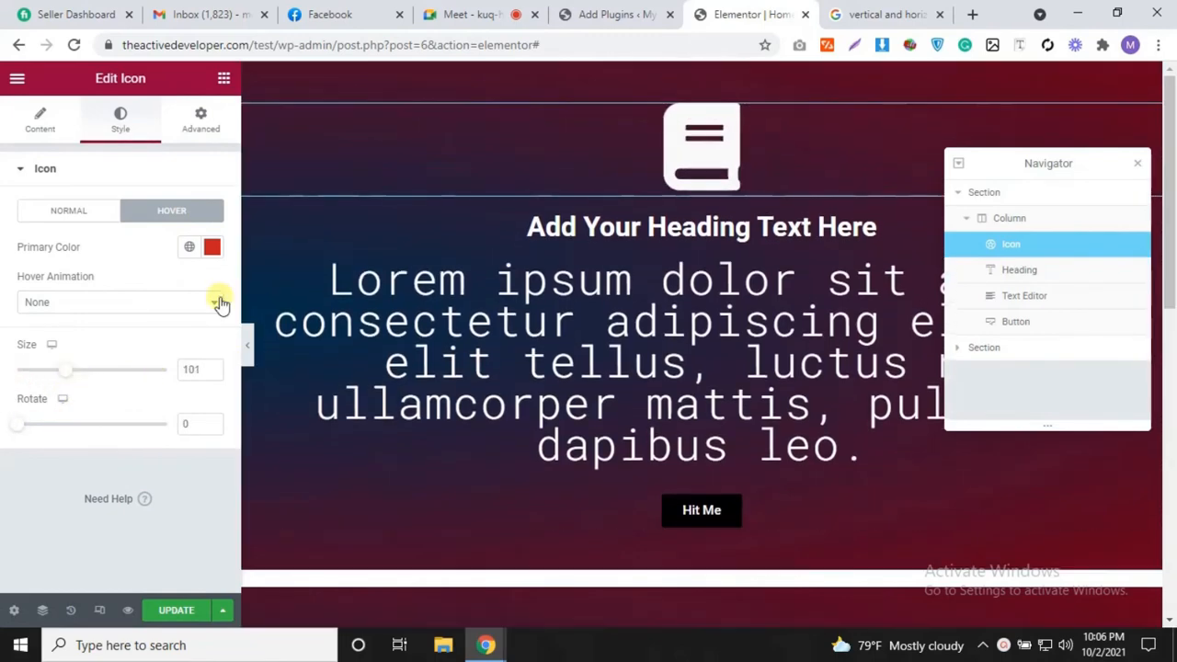
pyautogui.click(184, 303)
pyautogui.click(132, 370)
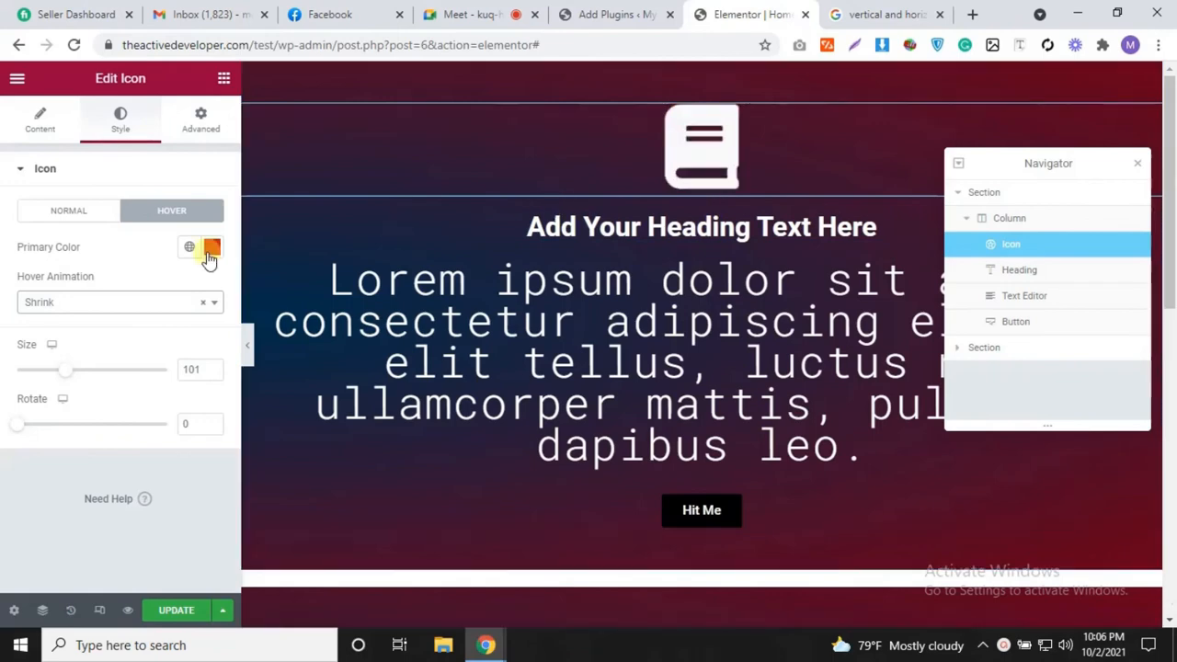
# Step: Try out the rotation setting with the icon's normal state selected and return it to 0
pyautogui.click(90, 217)
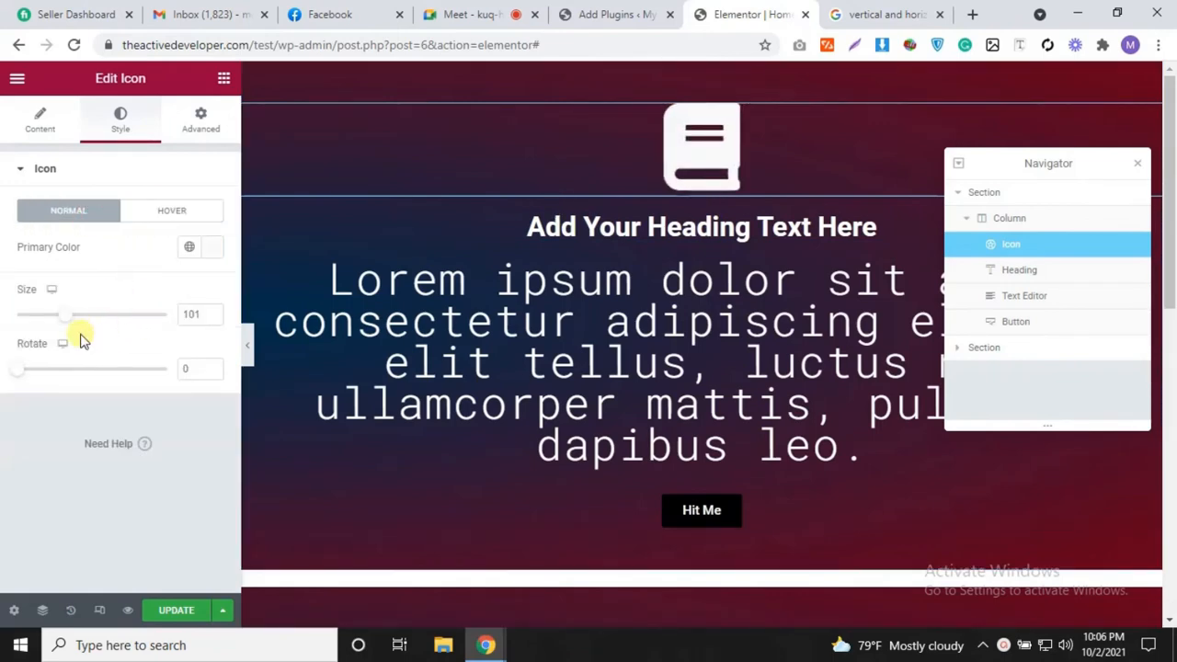
pyautogui.moveTo(14, 371); pyautogui.dragTo(198, 398)
# Step: Unlink the book icon's margin and padding values, try a top padding of 30 px and reset it to 0
pyautogui.click(179, 117)
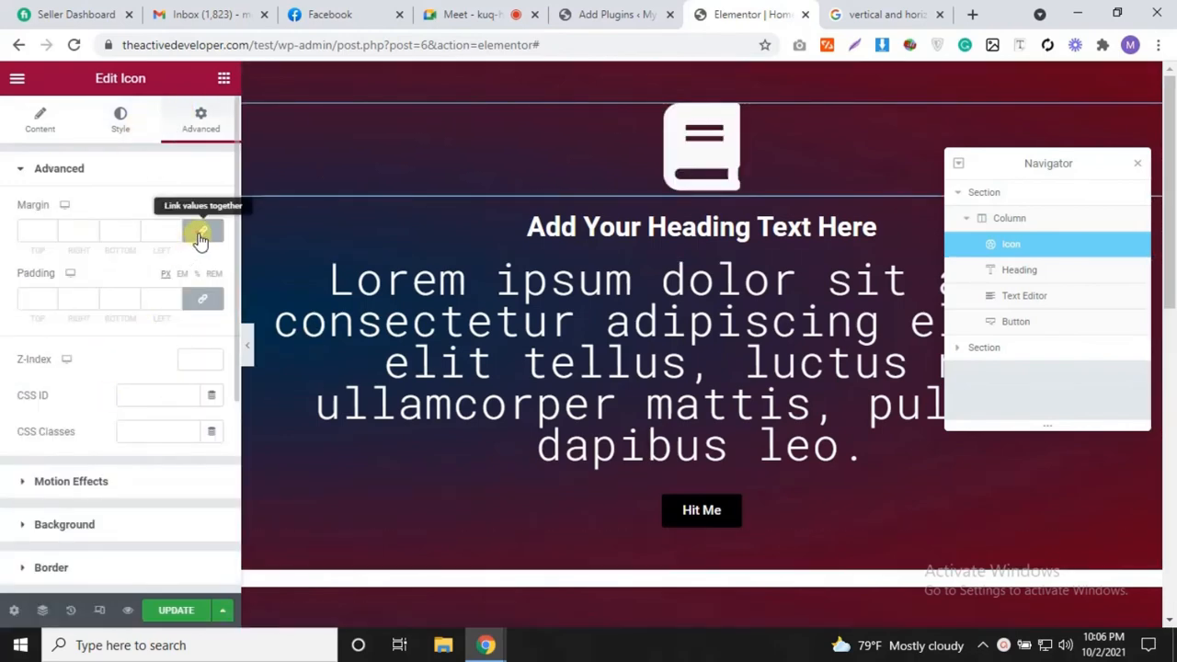
pyautogui.click(203, 297)
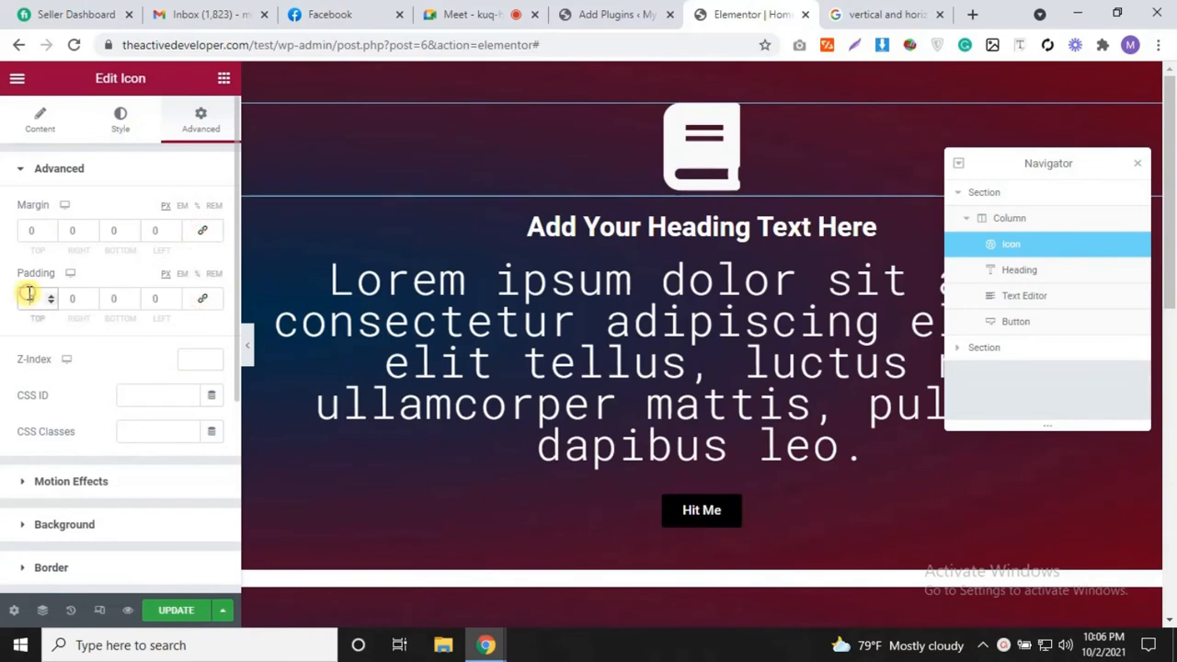
pyautogui.write('30')
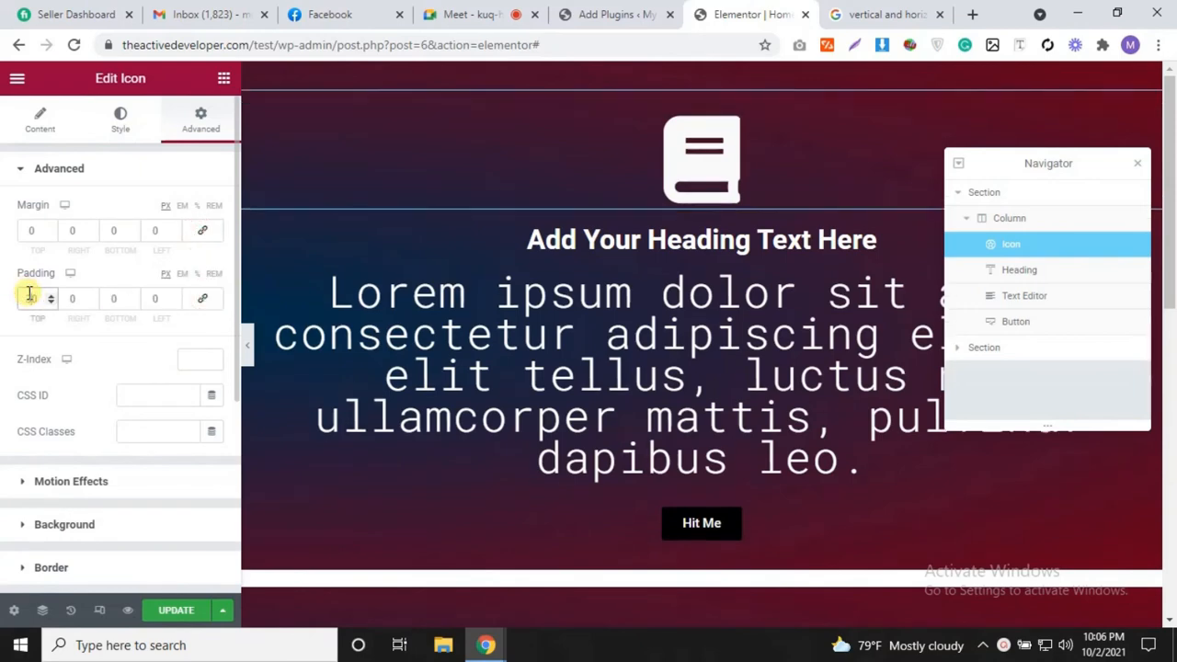
pyautogui.press('BackSpace')
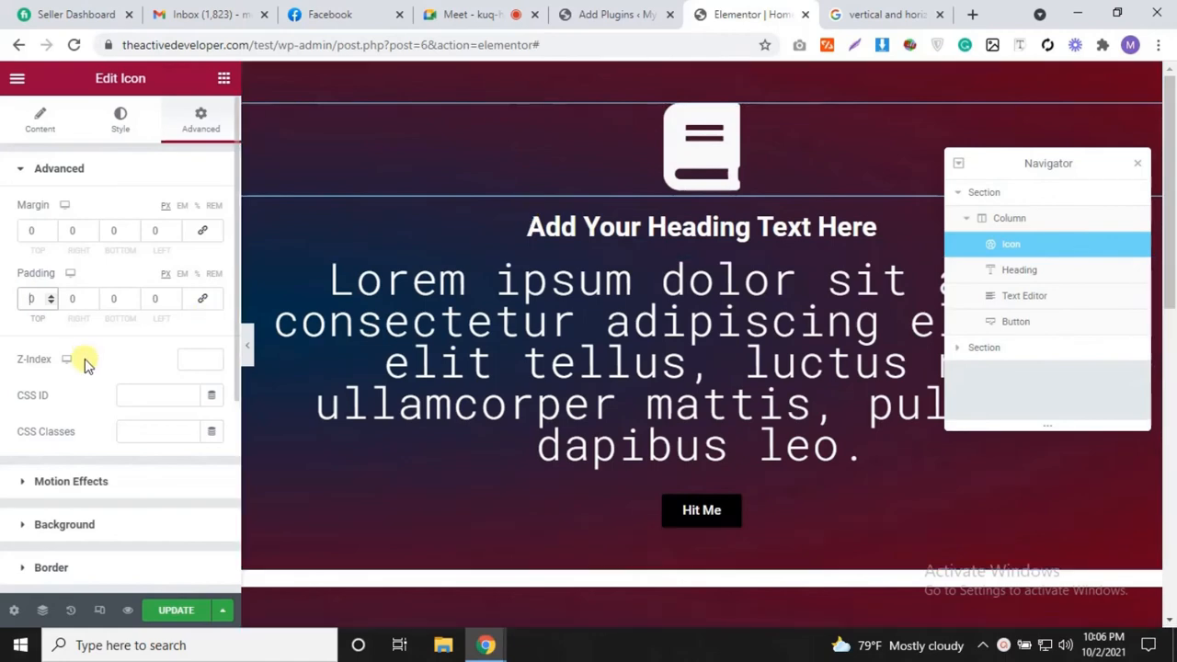
pyautogui.scroll(-3, 104, 420)
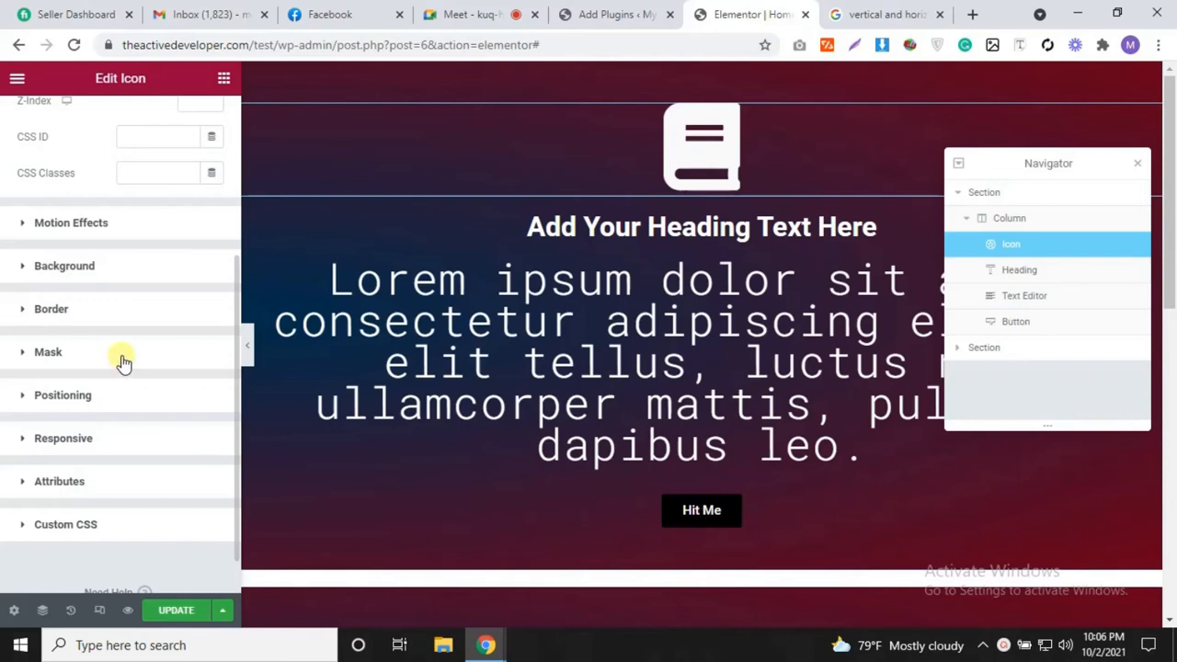
# Step: Try the Fade In entrance animation on the book icon and set it to Fade In Down
pyautogui.click(166, 224)
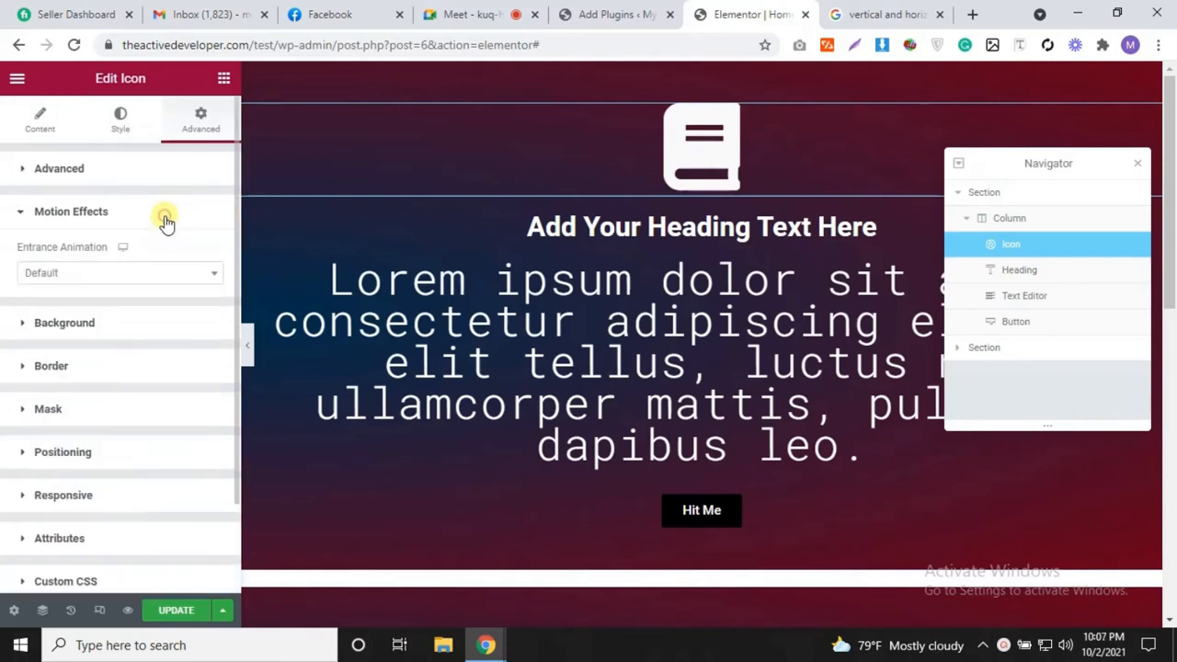
pyautogui.click(130, 272)
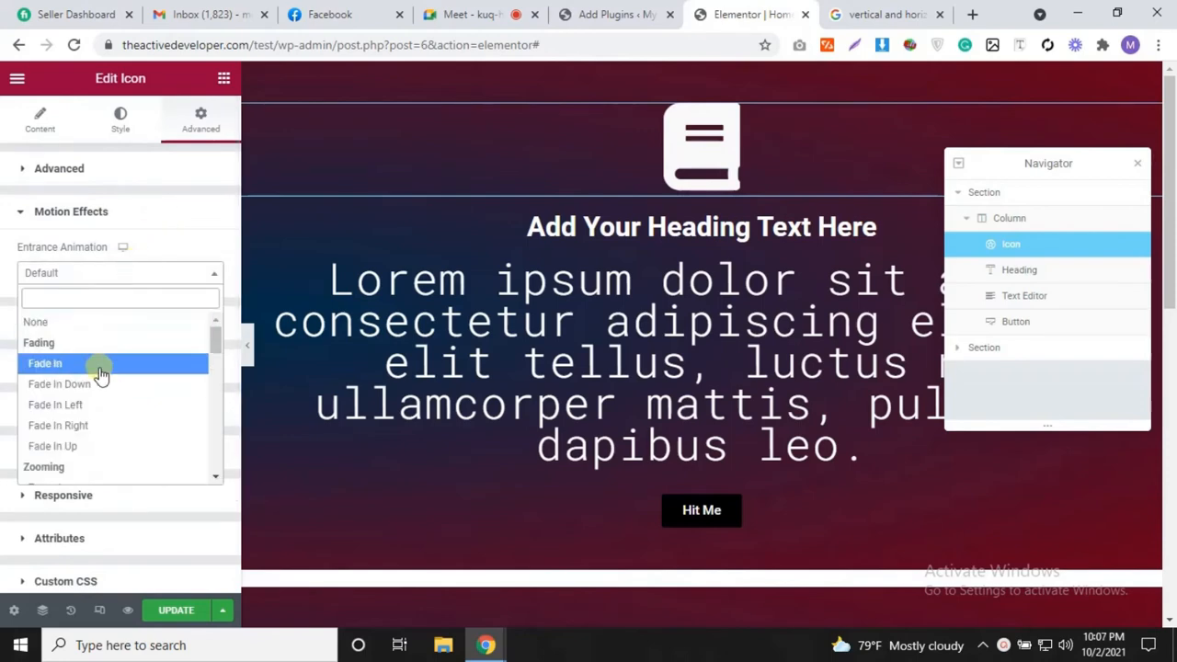
pyautogui.click(99, 367)
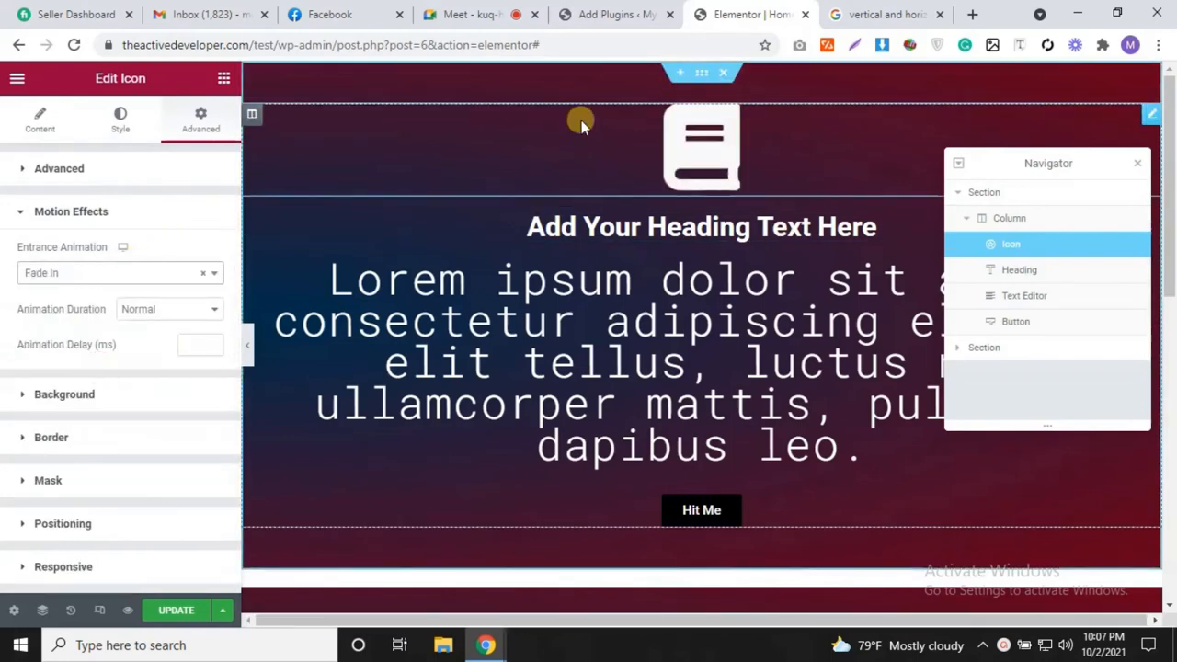
pyautogui.click(146, 274)
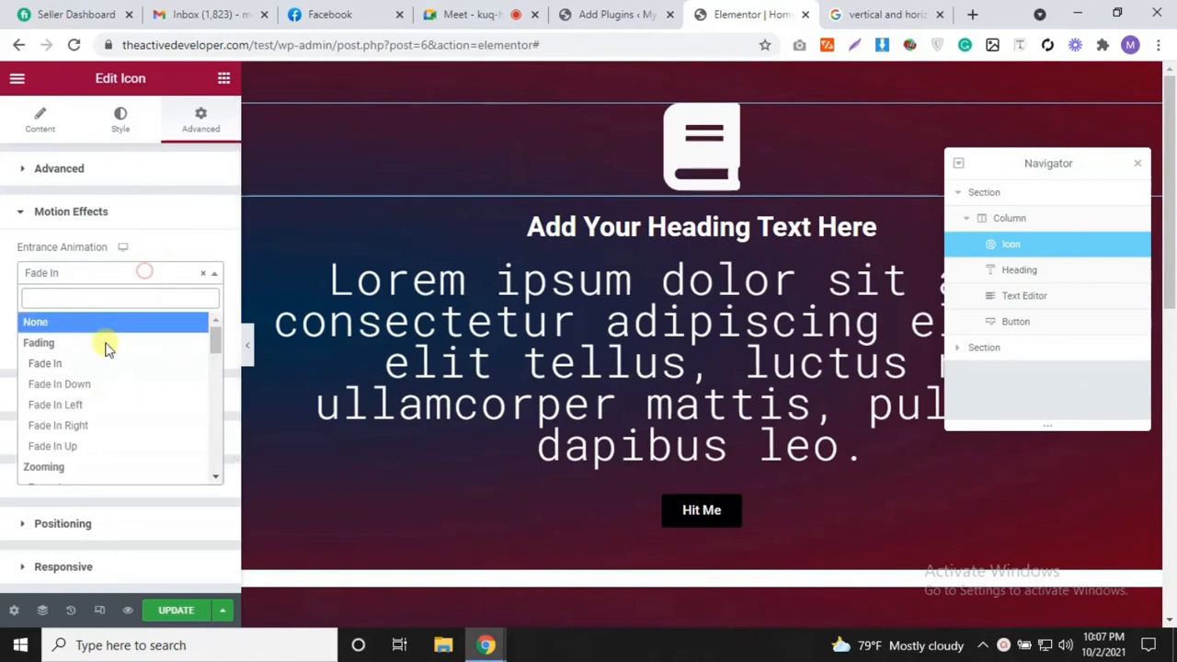
pyautogui.click(80, 370)
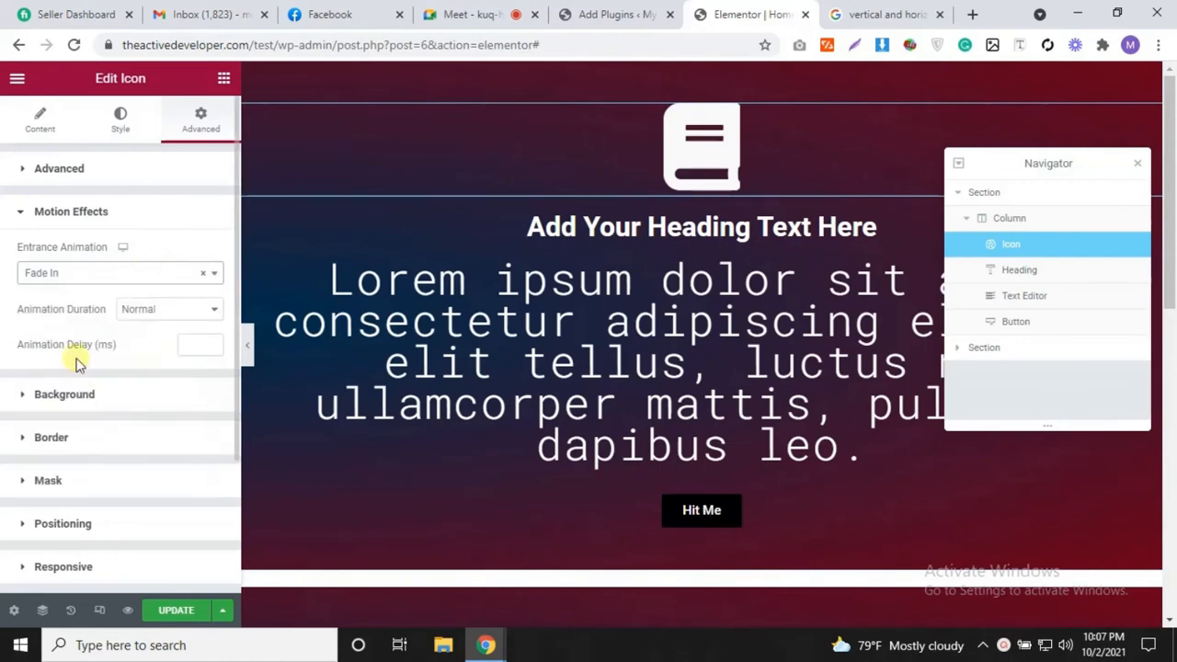
pyautogui.click(83, 279)
pyautogui.click(85, 381)
pyautogui.scroll(-2, 120, 456)
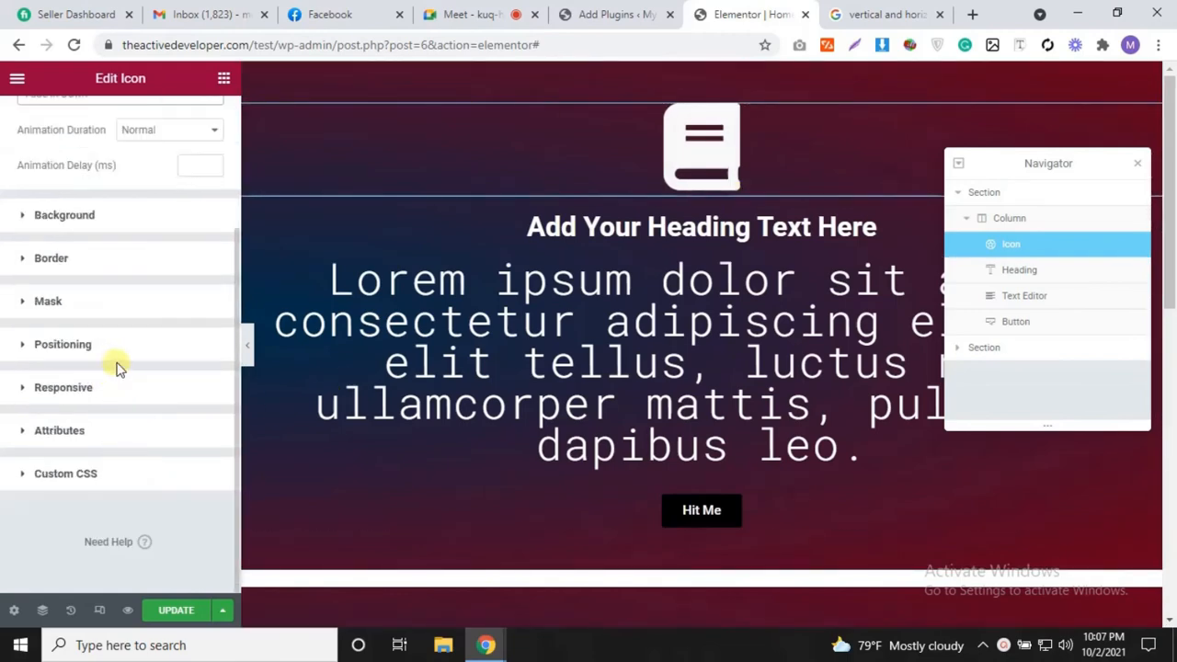
pyautogui.scroll(2, 116, 366)
# Step: Add a Video widget to the empty column of the second gradient section
pyautogui.scroll(-5, 613, 352)
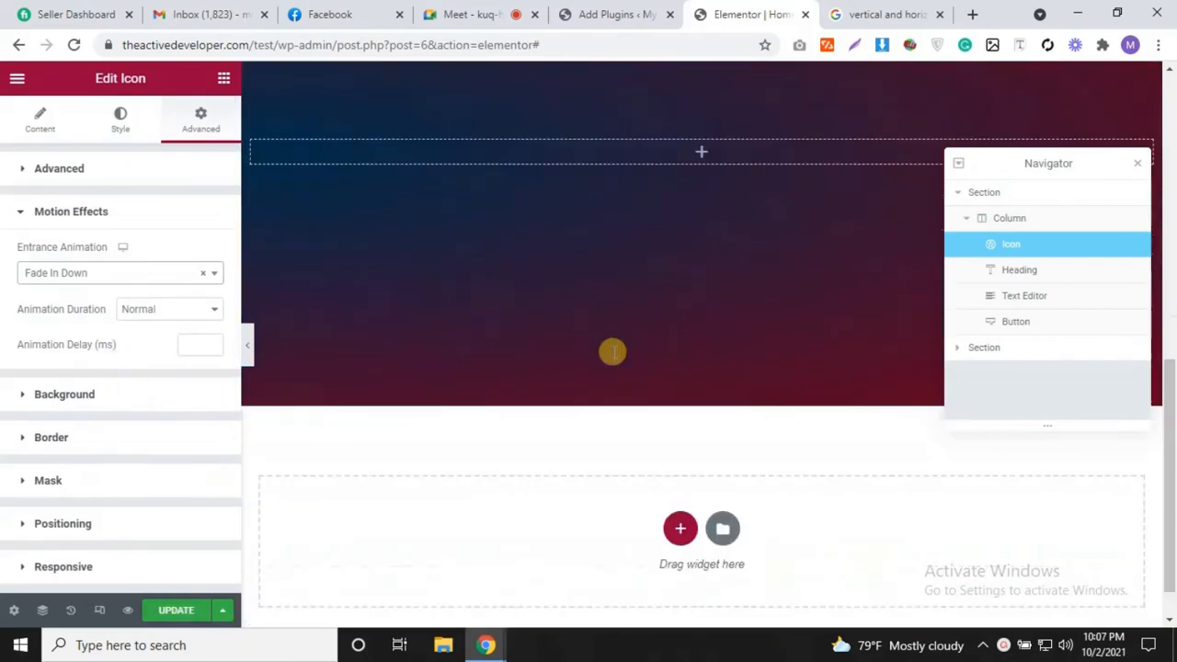
pyautogui.click(224, 78)
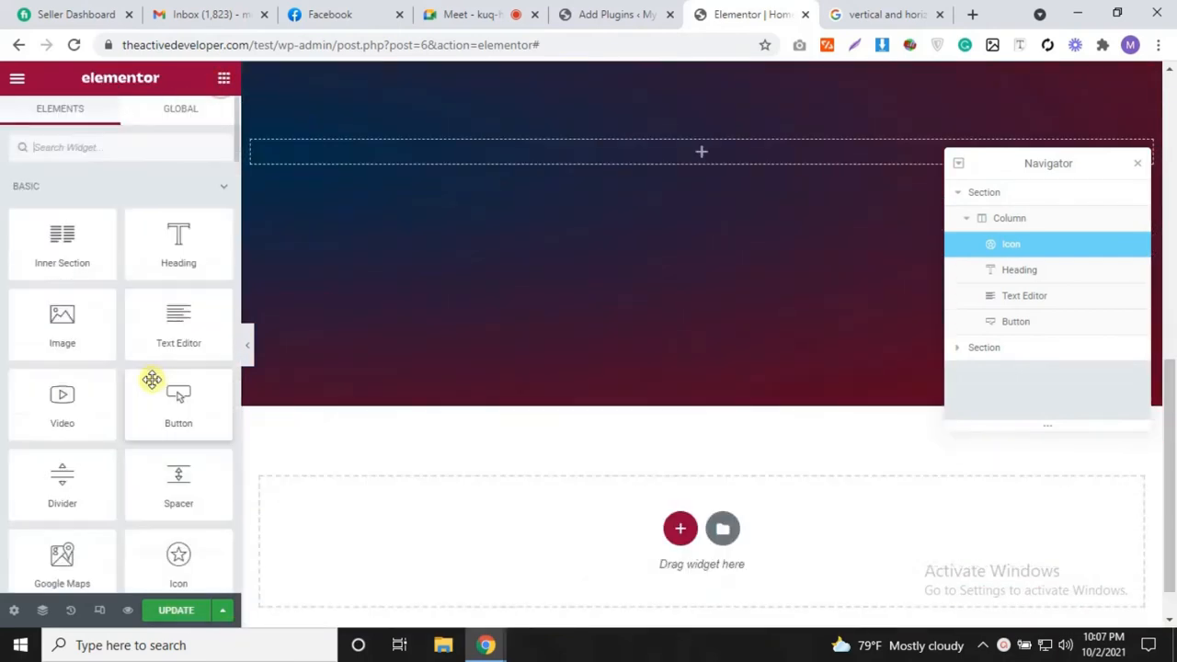
pyautogui.scroll(-8, 152, 379)
pyautogui.scroll(8, 150, 376)
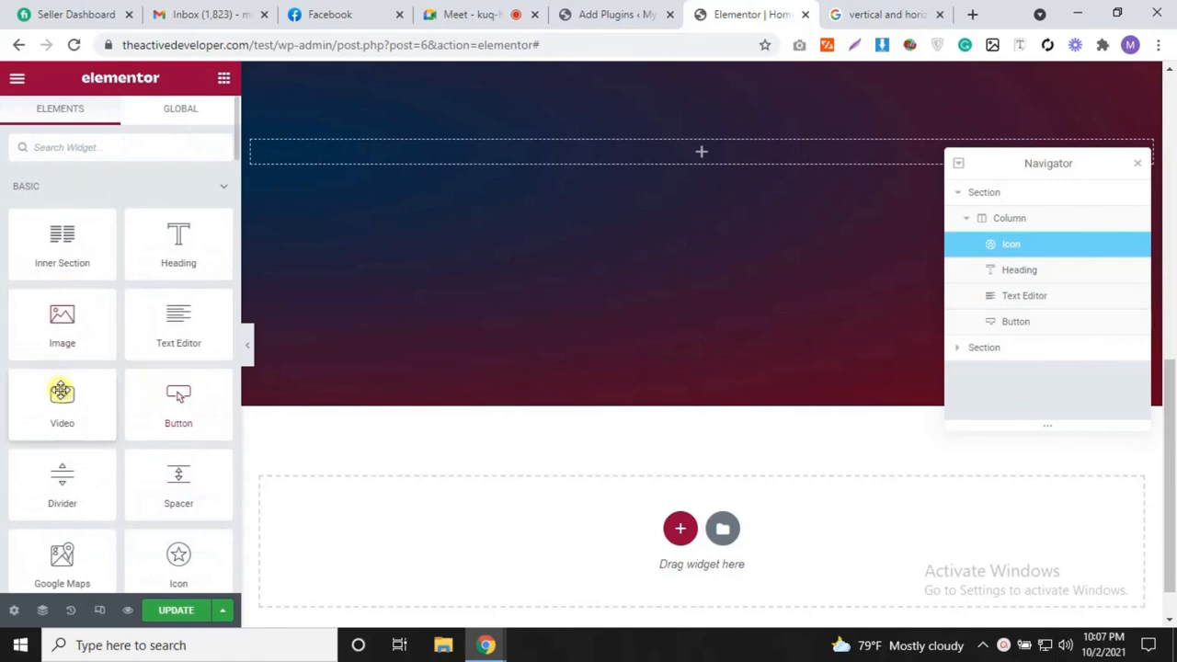
pyautogui.scroll(-2, 61, 392)
pyautogui.moveTo(61, 230); pyautogui.dragTo(689, 216)
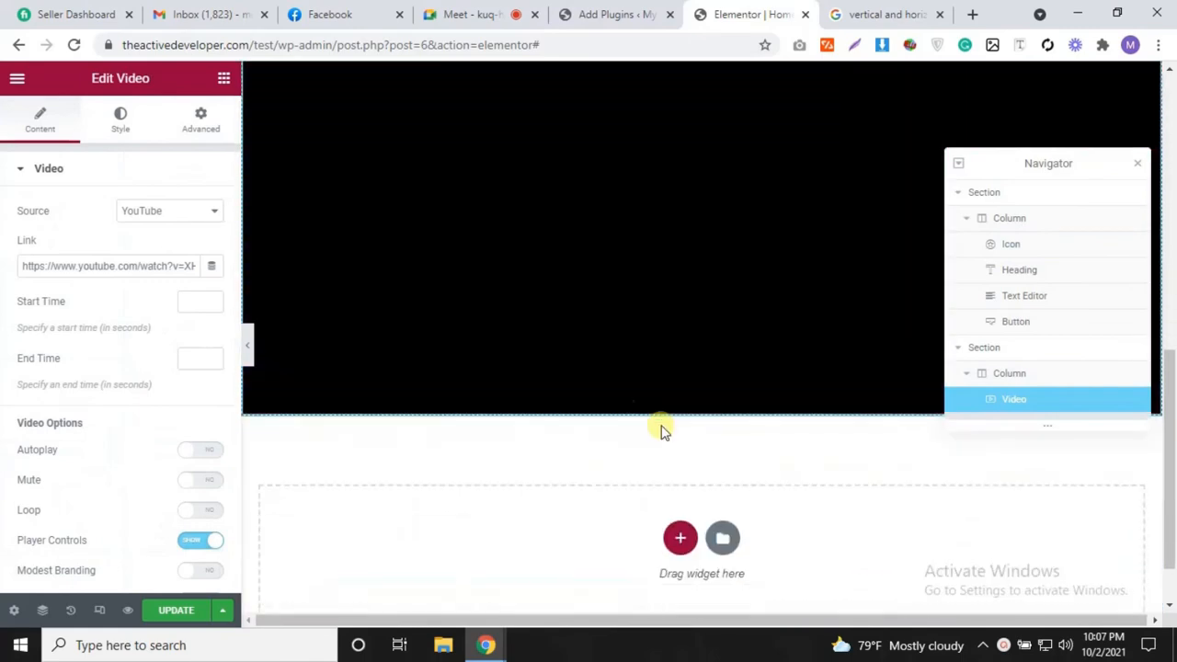
pyautogui.scroll(3, 711, 321)
# Step: Open YouTube in a new browser tab, copy the share link of the song video and close that tab
pyautogui.click(510, 7)
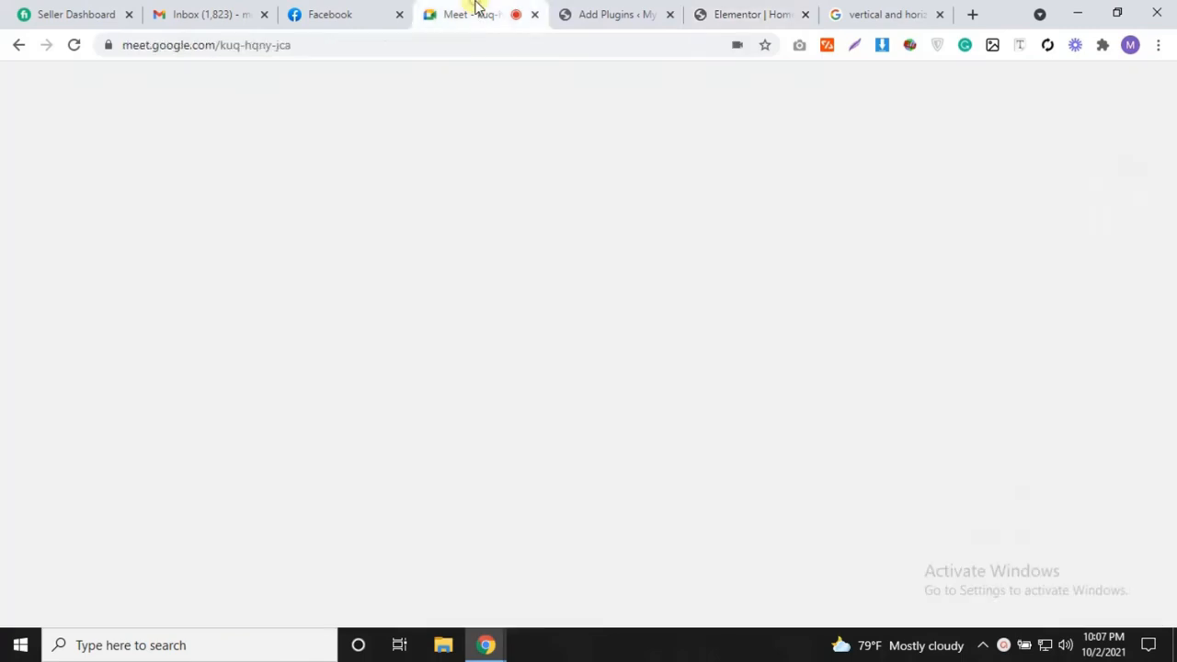
pyautogui.click(970, 15)
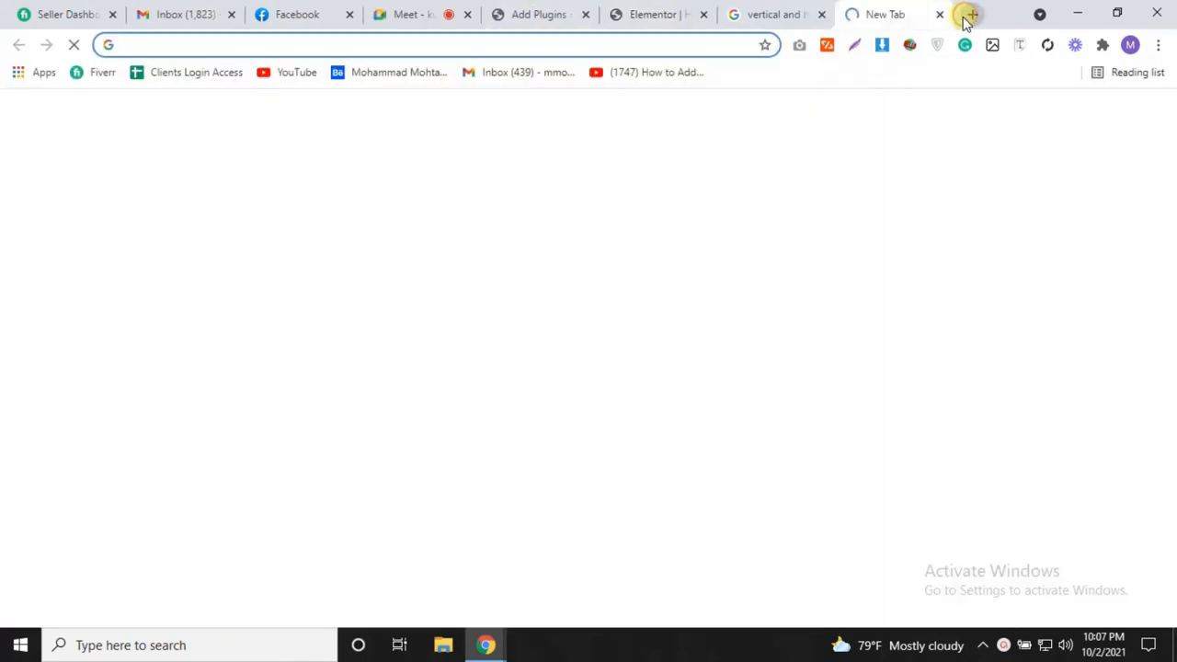
pyautogui.write('youtube.com')
pyautogui.press('Return')
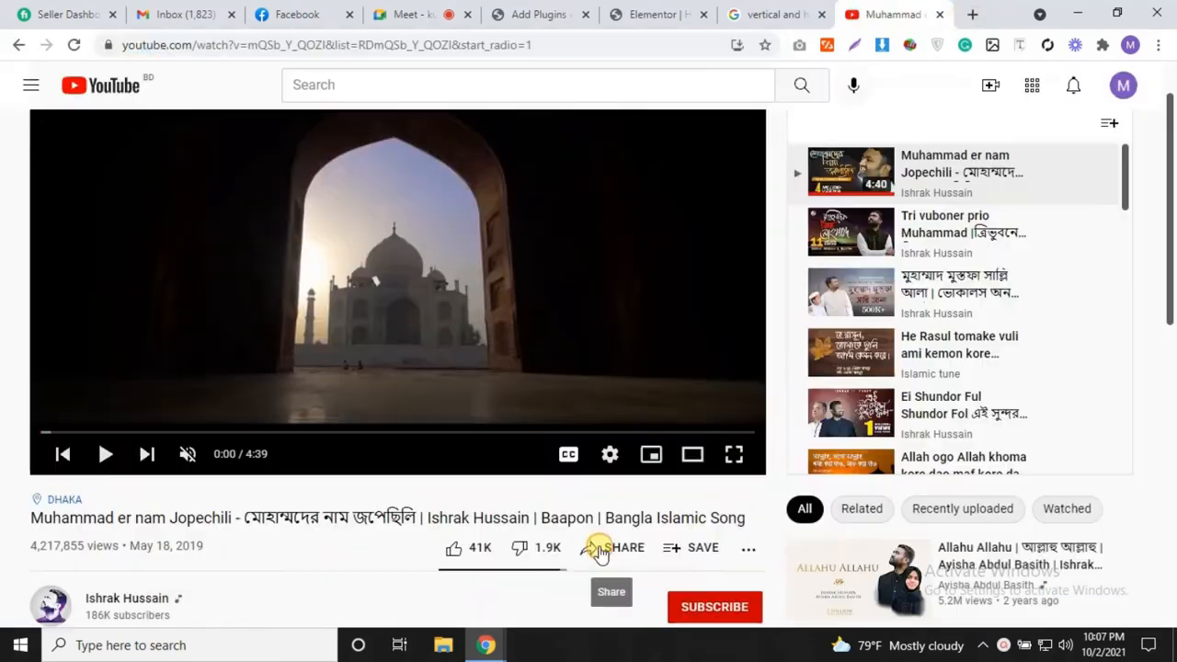
pyautogui.click(593, 550)
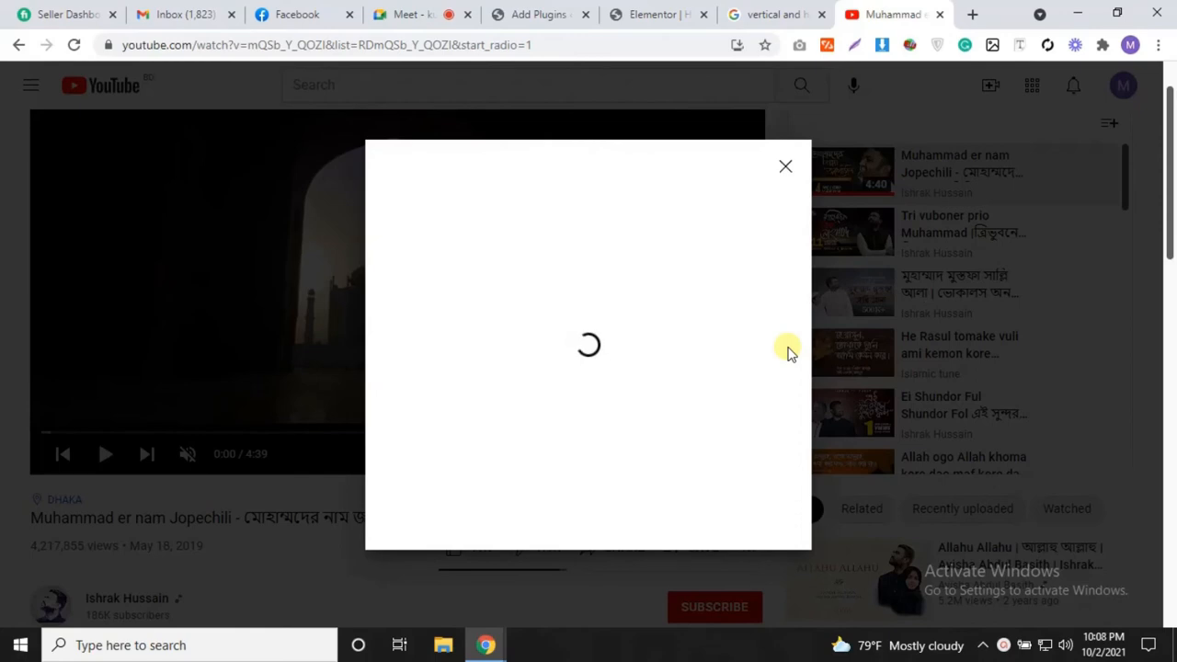
pyautogui.click(752, 386)
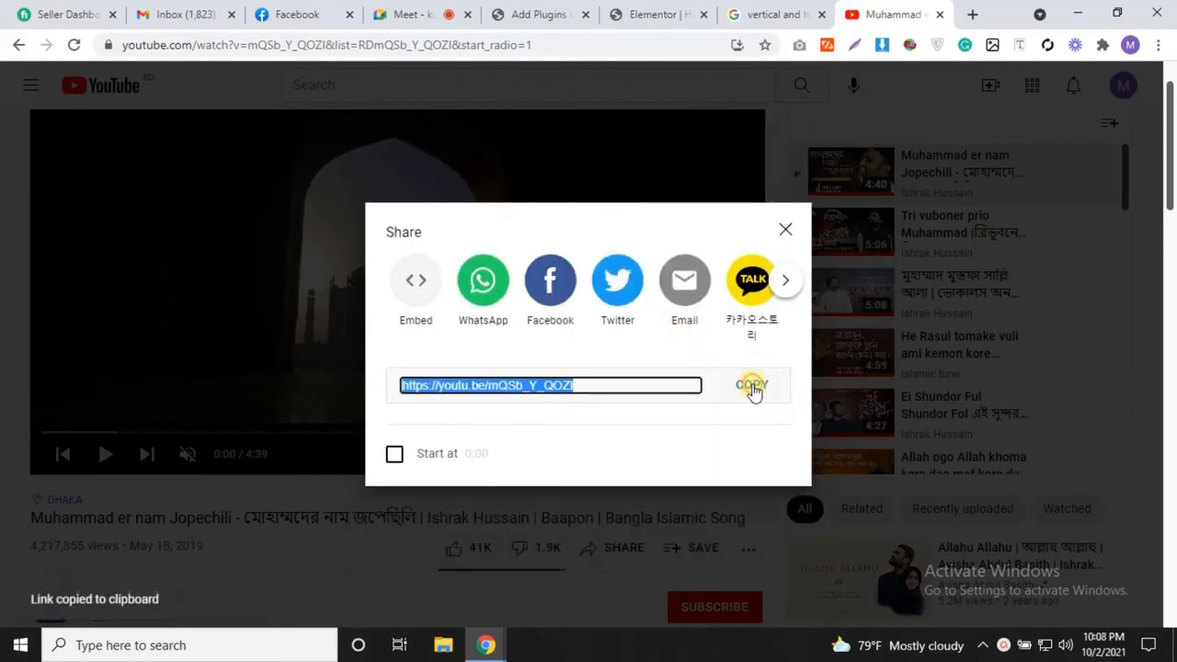
pyautogui.click(939, 14)
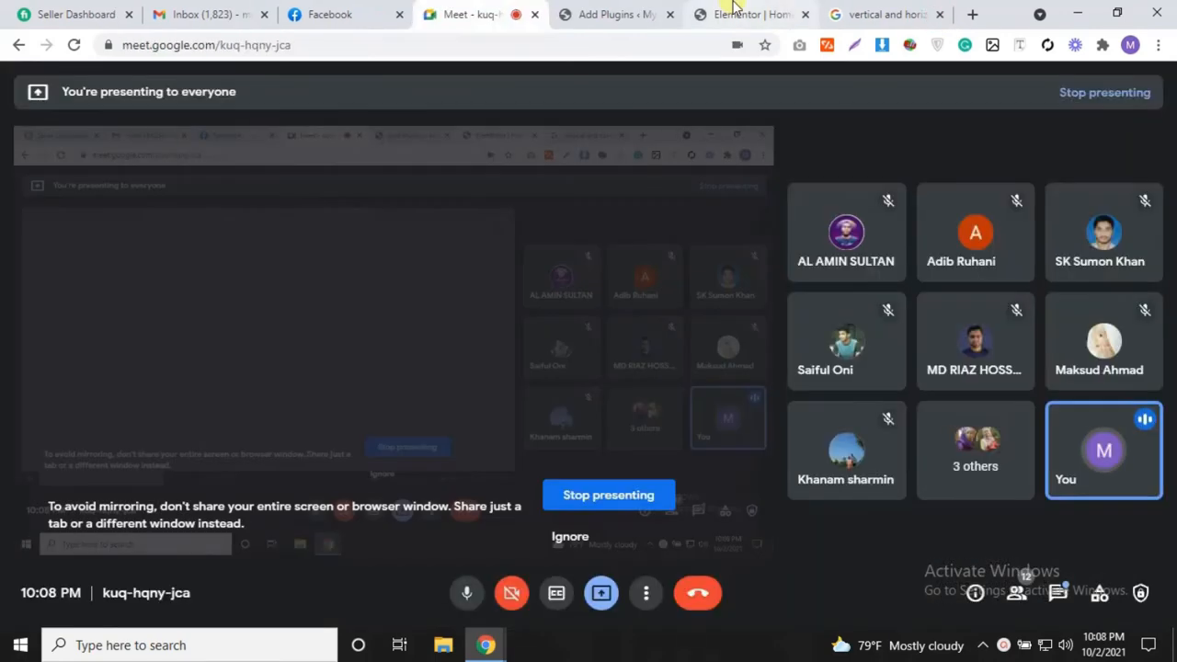
pyautogui.click(758, 9)
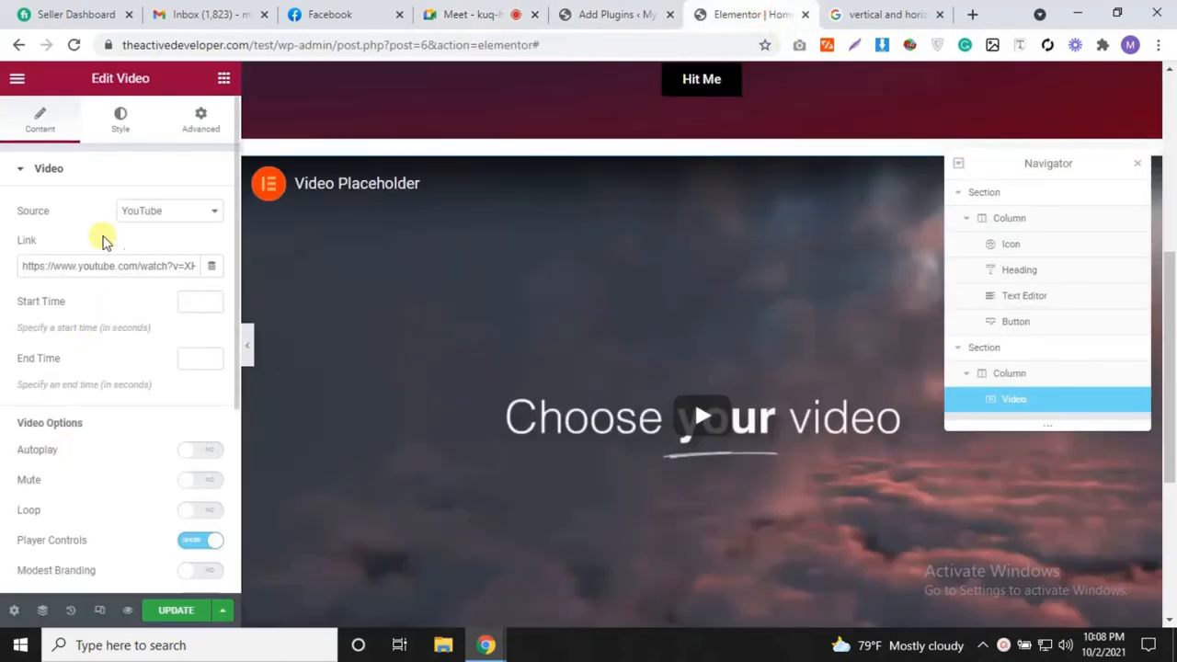
pyautogui.tripleClick(117, 265)
pyautogui.hotkey('ctrl', 'v')
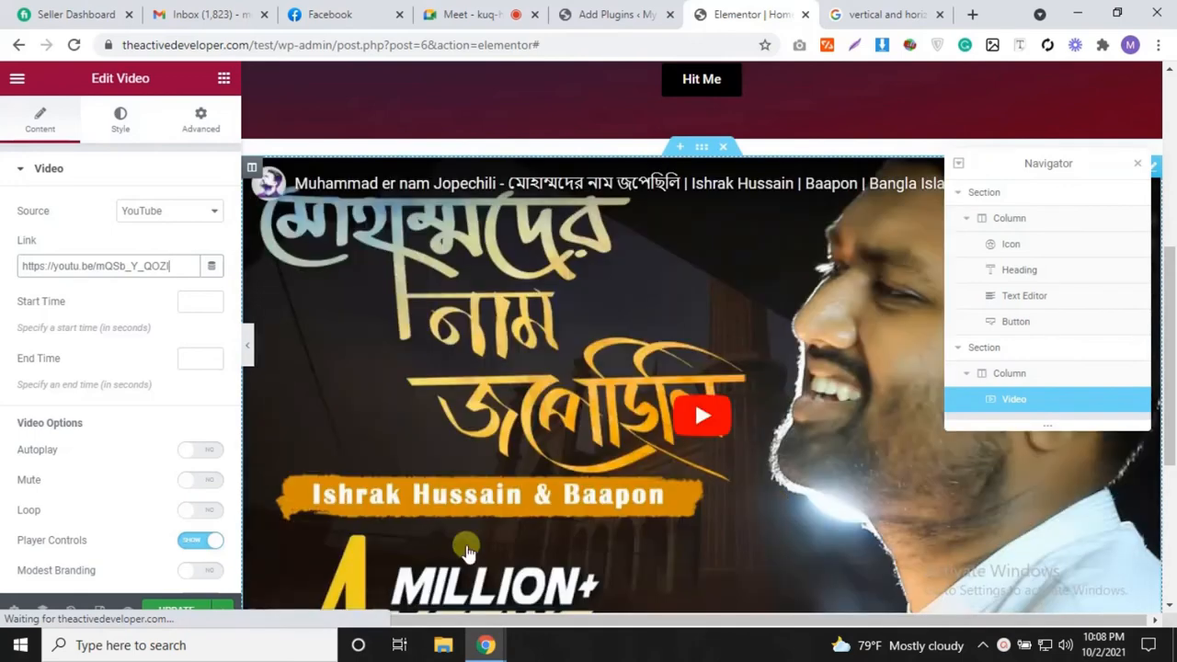
pyautogui.scroll(-3, 806, 420)
pyautogui.scroll(5, 806, 420)
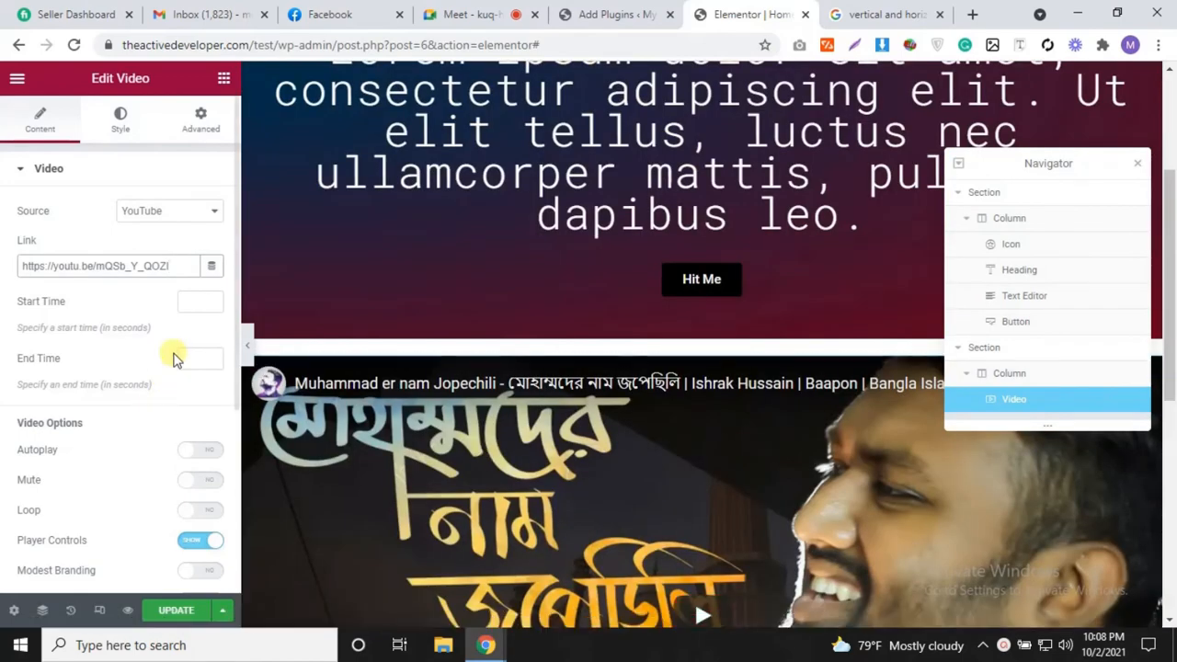
pyautogui.scroll(-3, 175, 349)
pyautogui.scroll(4, 126, 486)
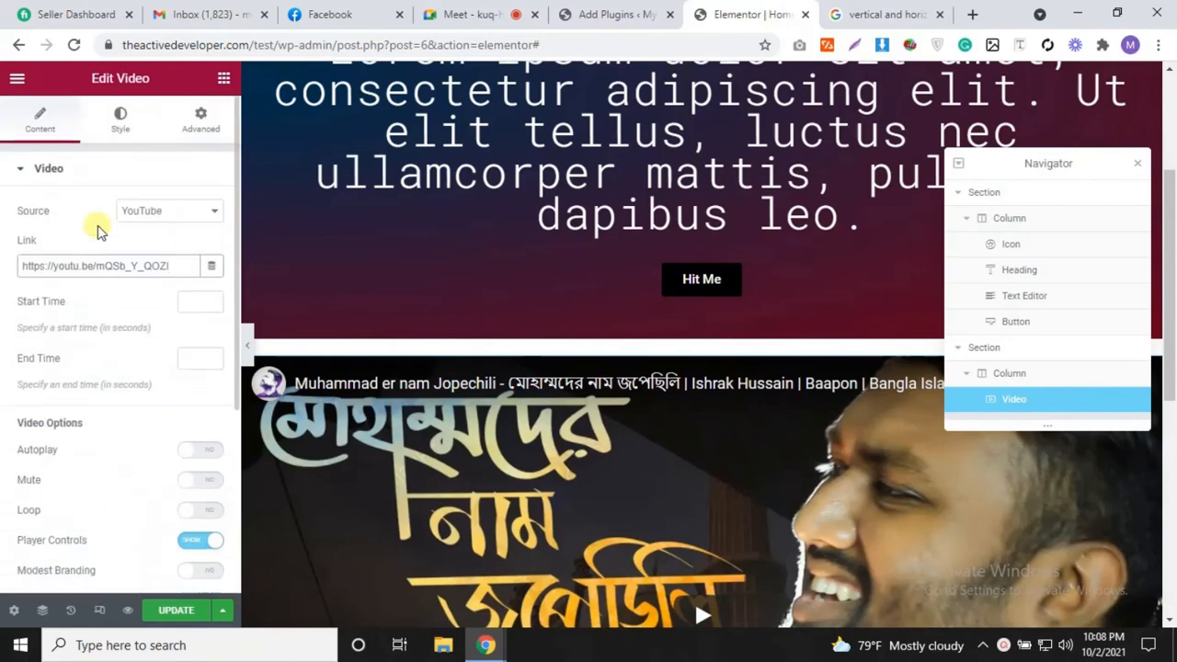
# Step: Try an aspect ratio of 4:3 on the video and return it to 16:9
pyautogui.click(98, 115)
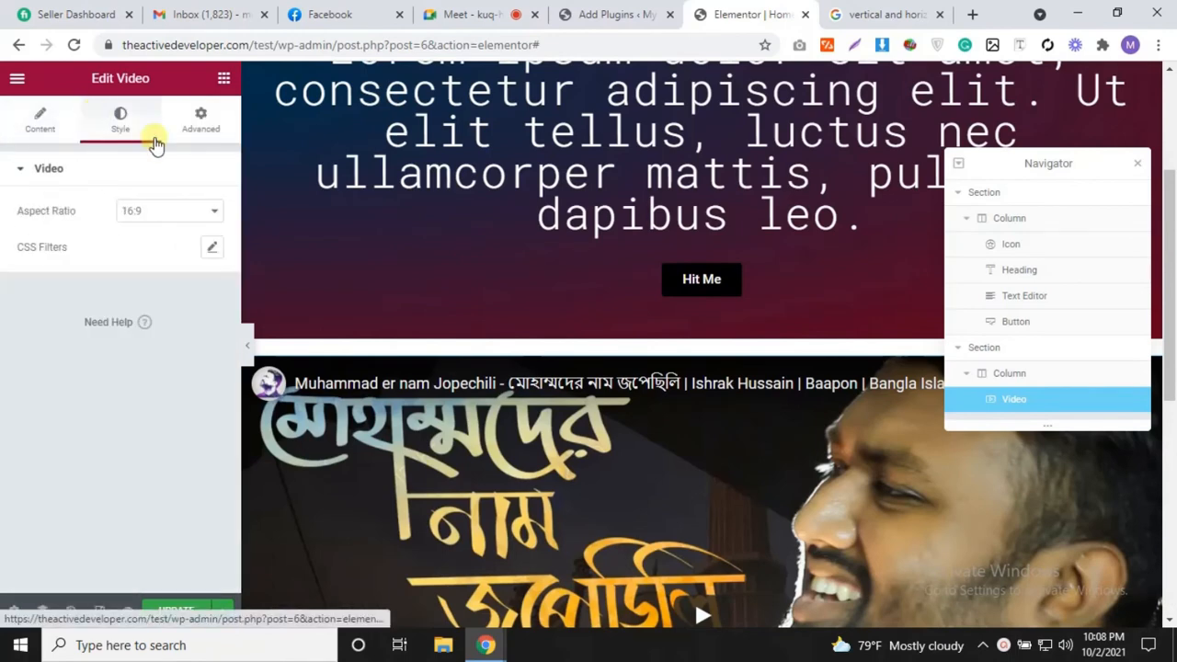
pyautogui.click(156, 217)
pyautogui.click(161, 258)
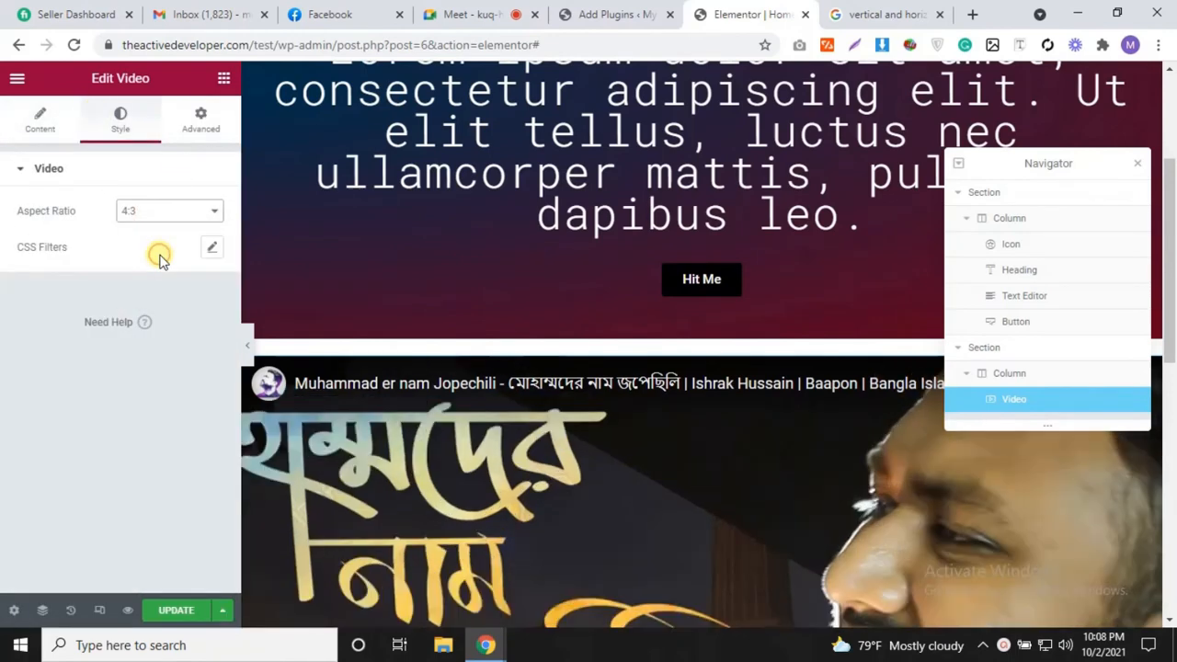
pyautogui.click(163, 211)
pyautogui.click(162, 266)
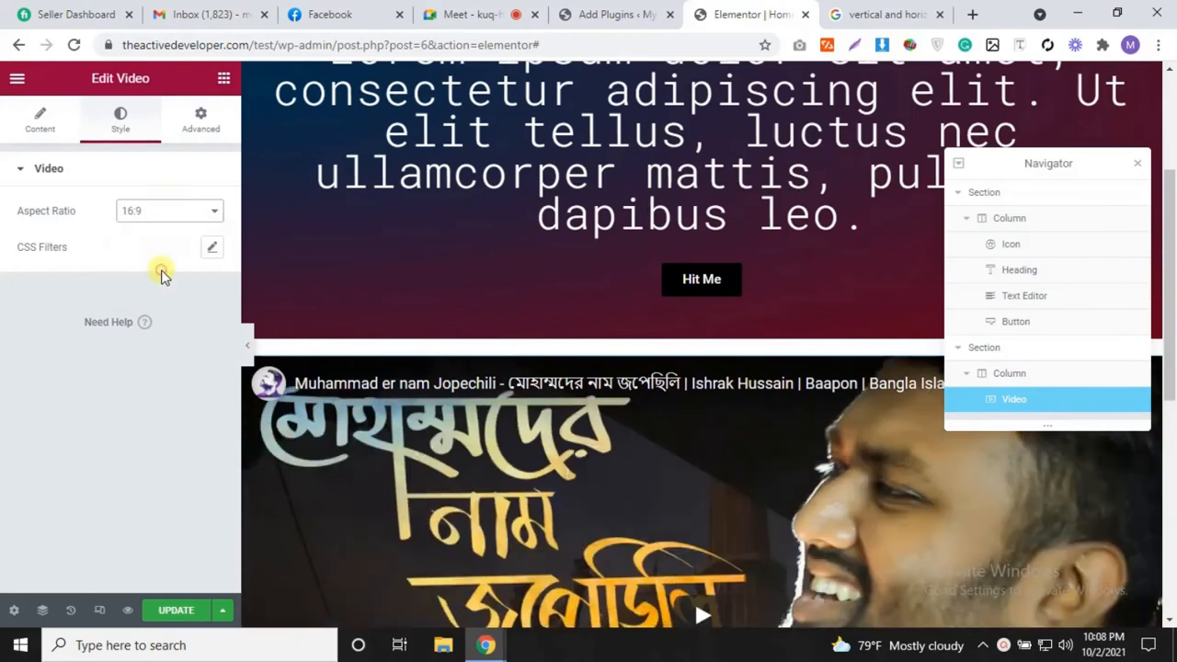
# Step: Try a two-column layout by duplicating the video column and emptying the copy, and delete the duplicate column
pyautogui.rightClick(252, 371)
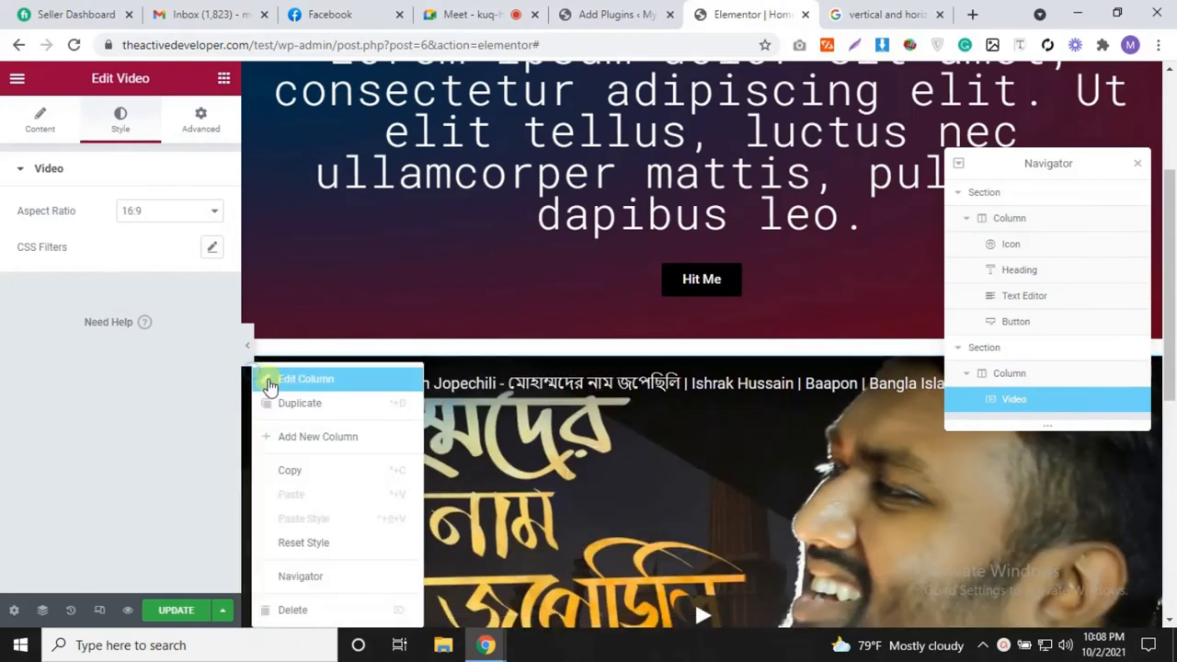
pyautogui.click(288, 407)
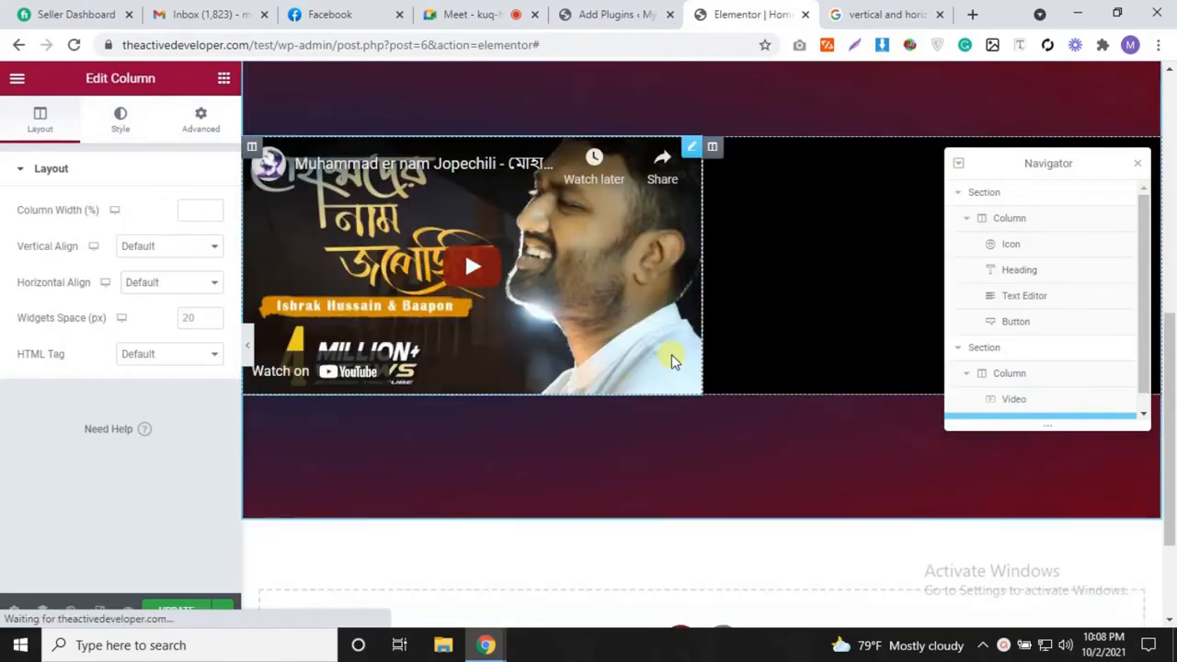
pyautogui.rightClick(780, 237)
pyautogui.click(821, 487)
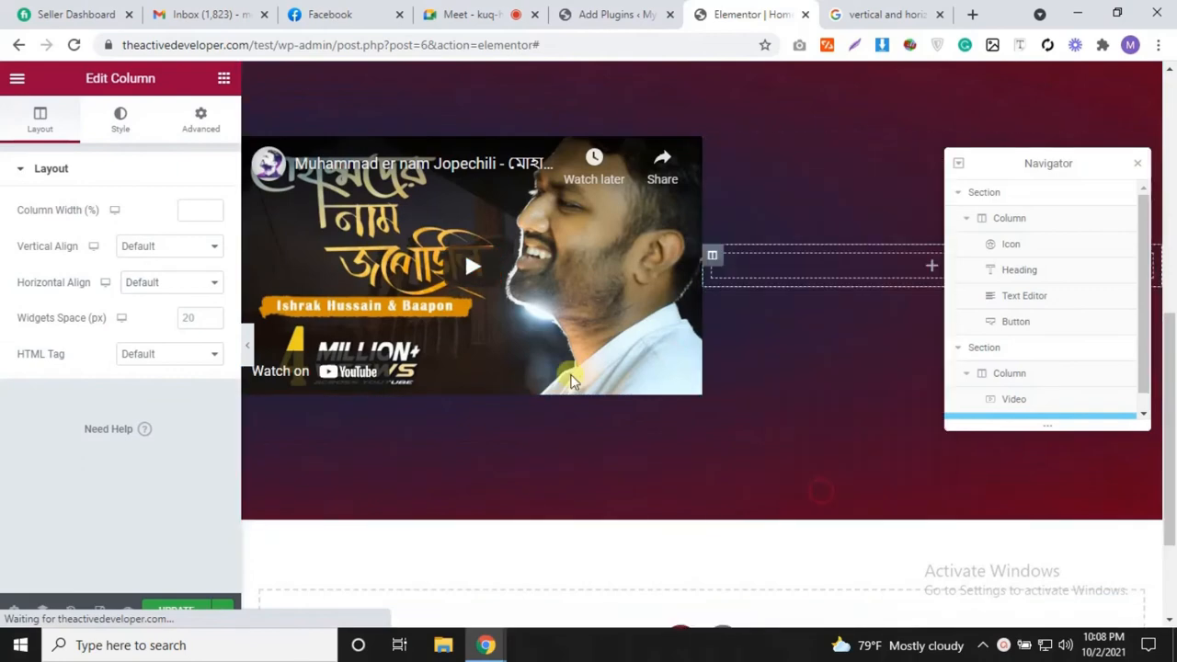
pyautogui.scroll(2, 683, 312)
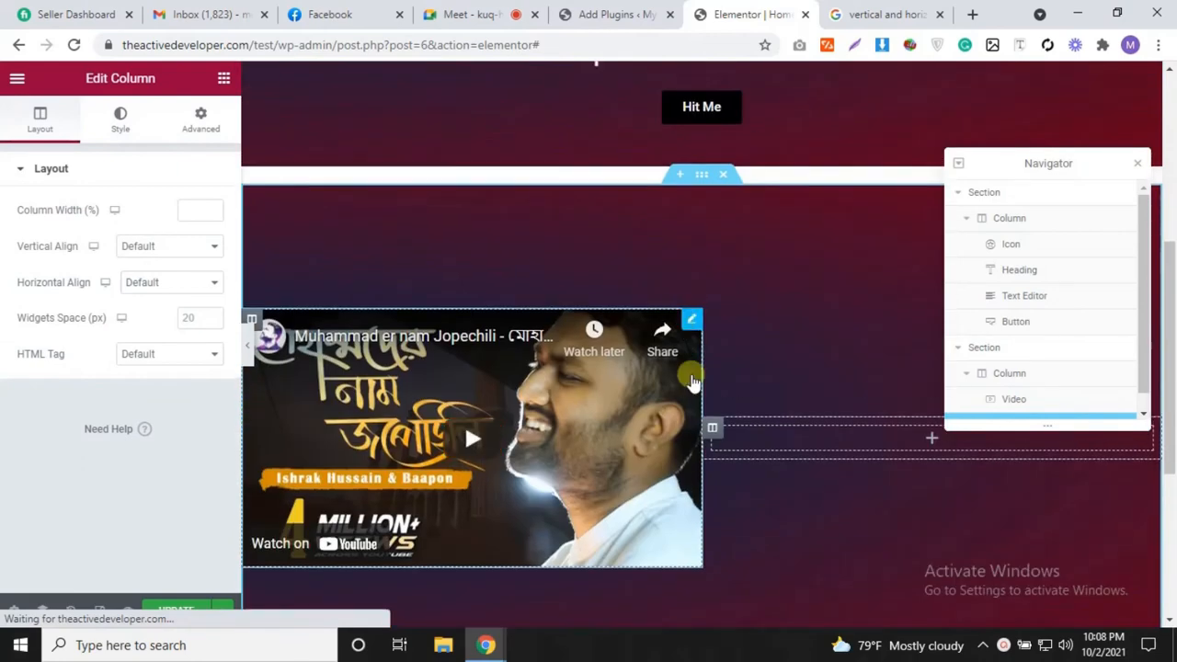
pyautogui.rightClick(719, 429)
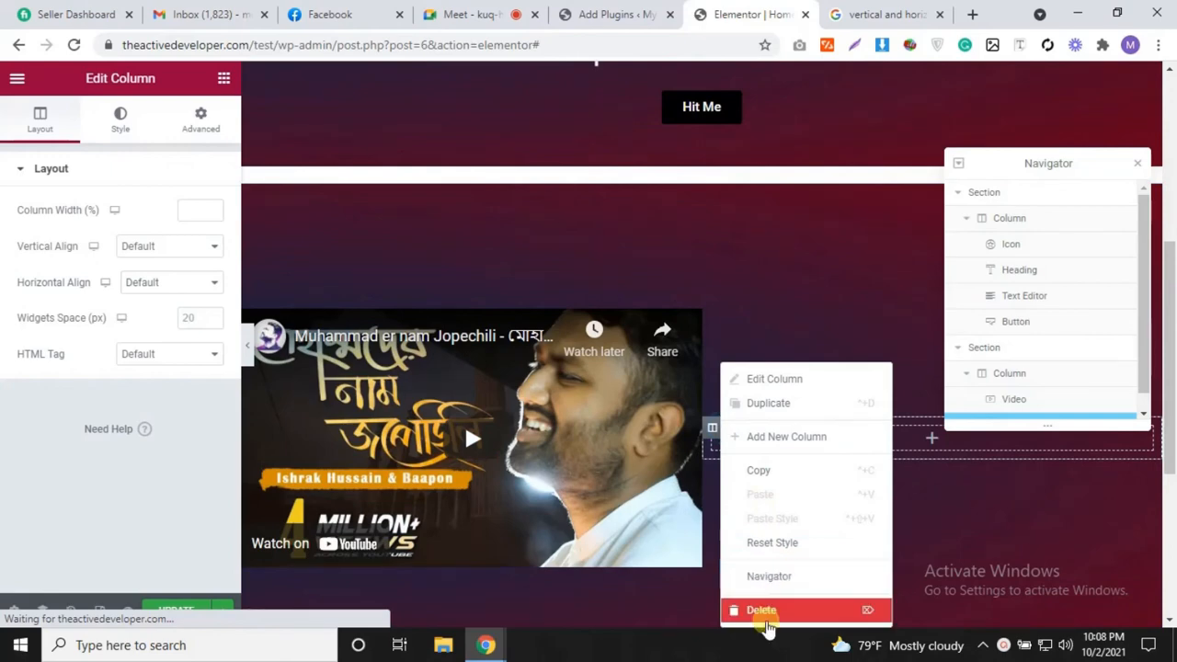
pyautogui.click(763, 610)
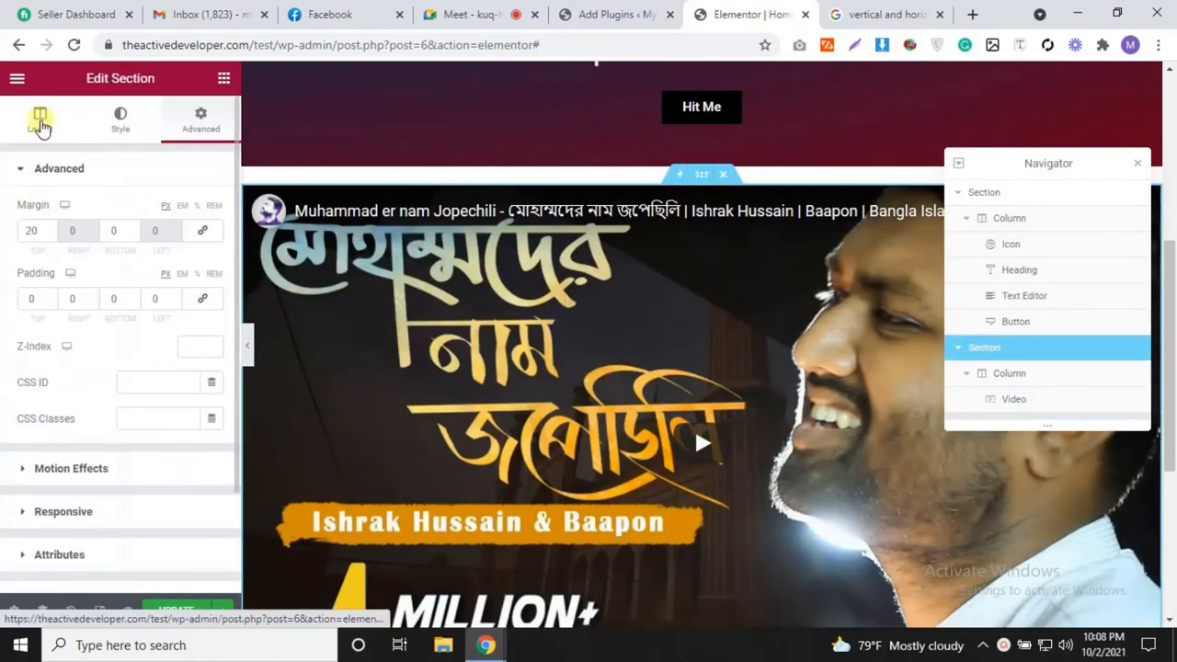
# Step: Set the video section's boxed content width to 500 and move the video below the button in the first section
pyautogui.click(40, 116)
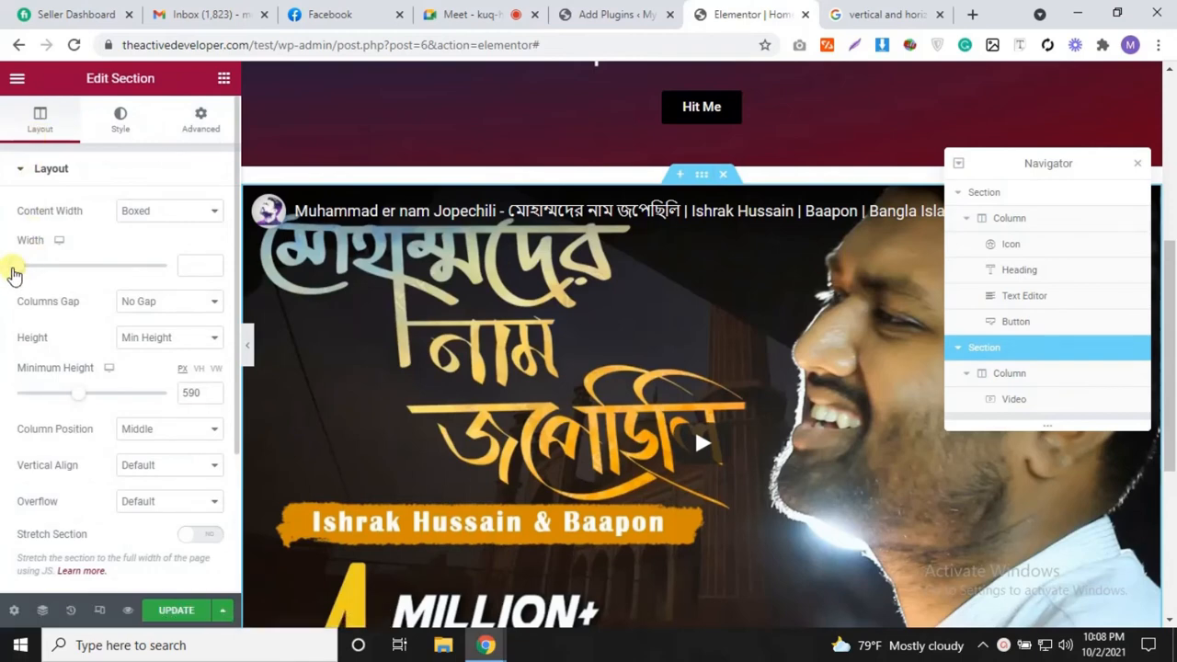
pyautogui.click(27, 267)
pyautogui.moveTo(27, 267); pyautogui.dragTo(33, 268)
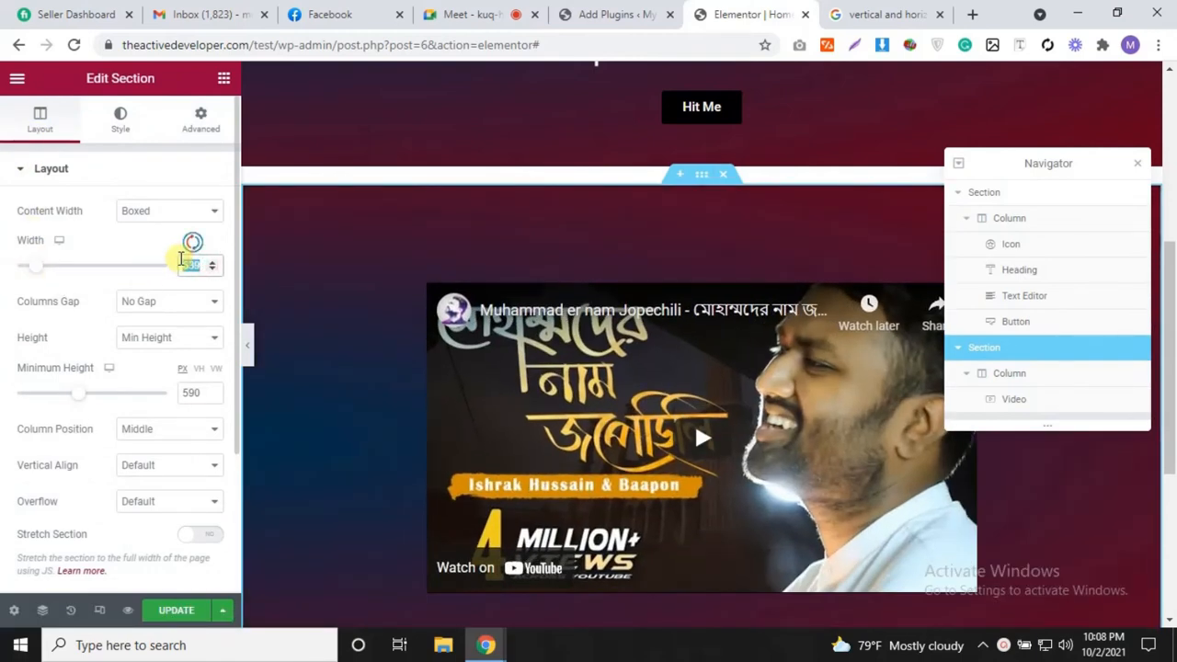
pyautogui.write('500')
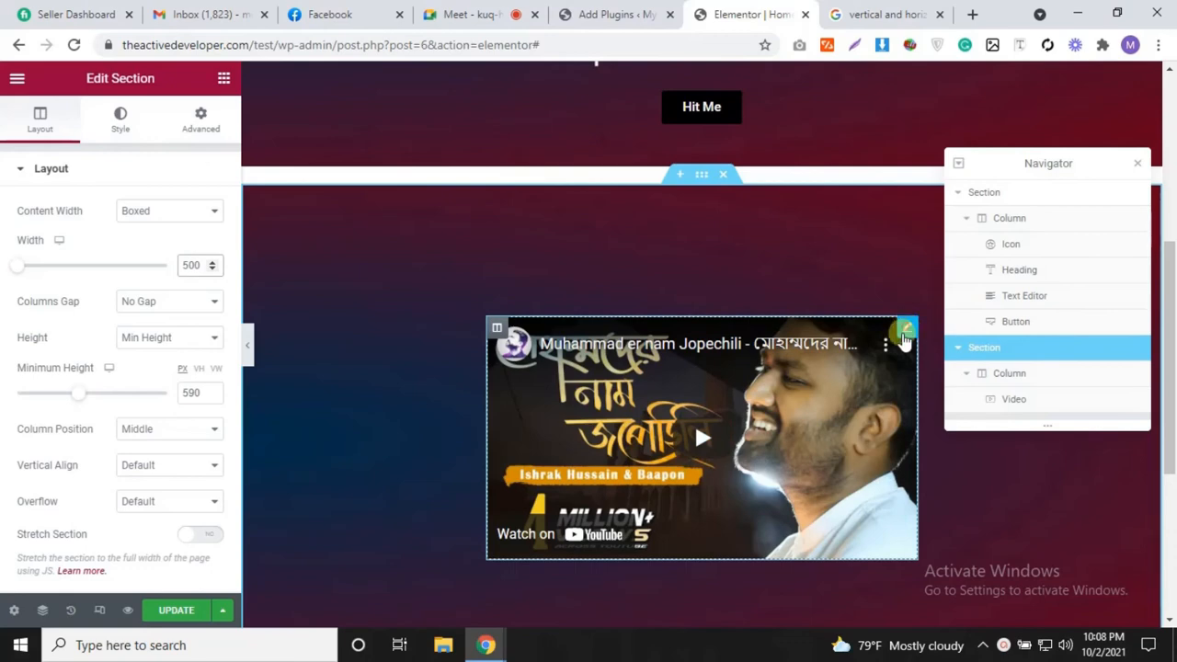
pyautogui.moveTo(904, 340); pyautogui.dragTo(717, 434)
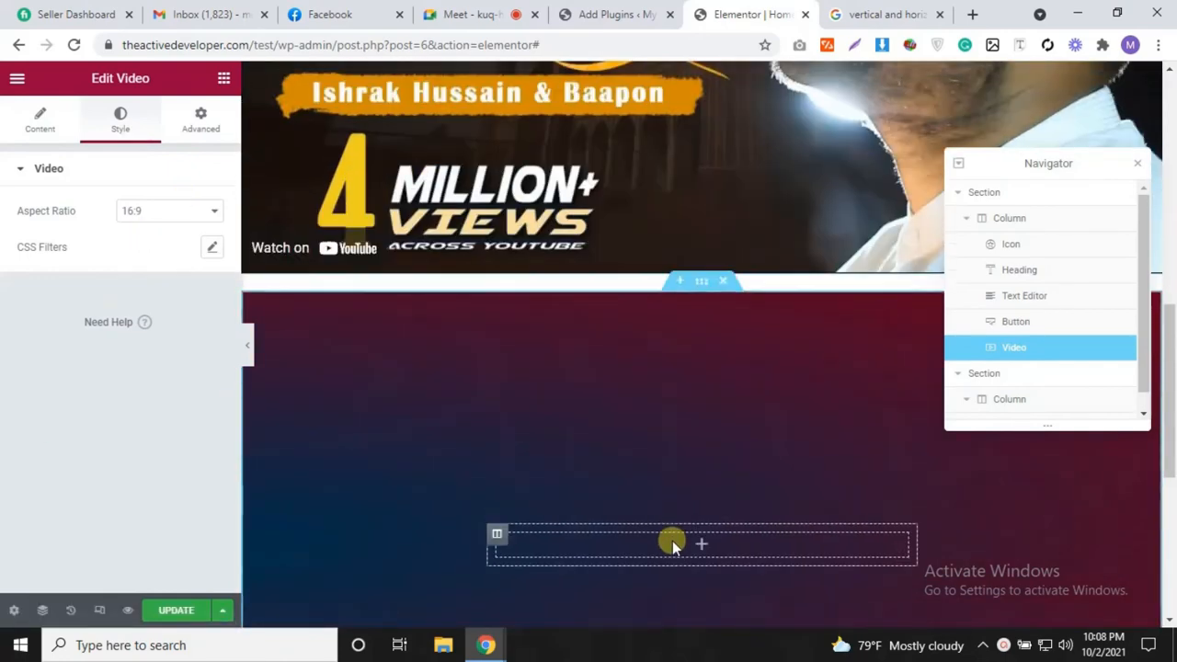
# Step: Give the empty column in the second gradient section a classic #F4F4F4 background colour
pyautogui.click(497, 534)
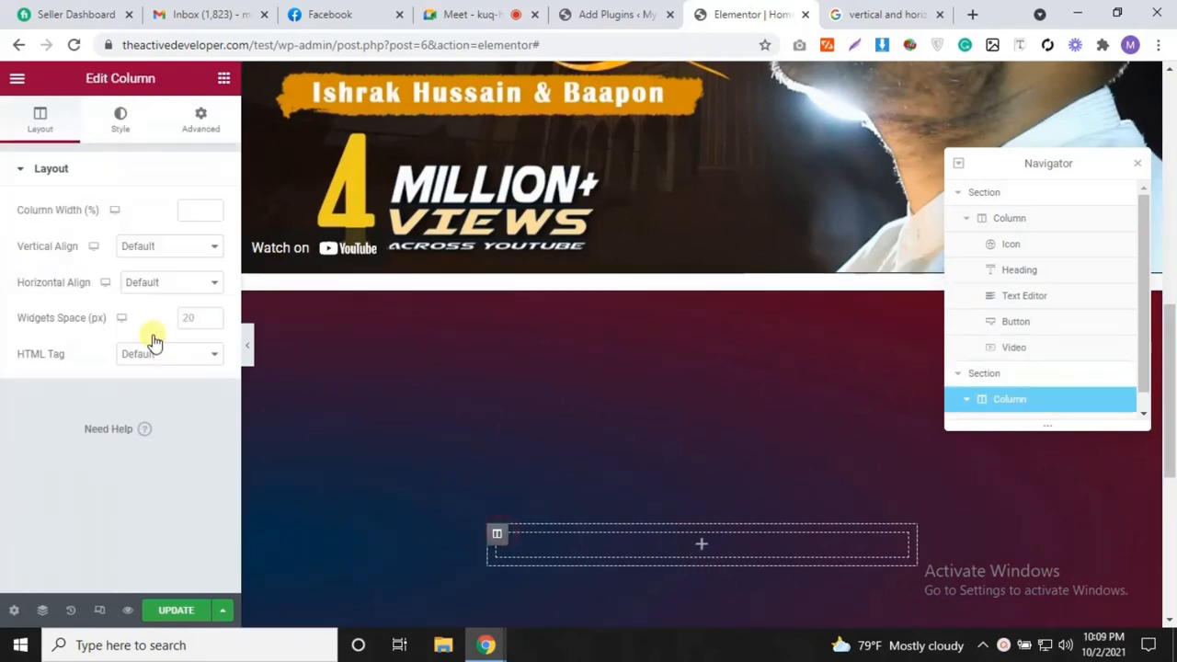
pyautogui.click(123, 136)
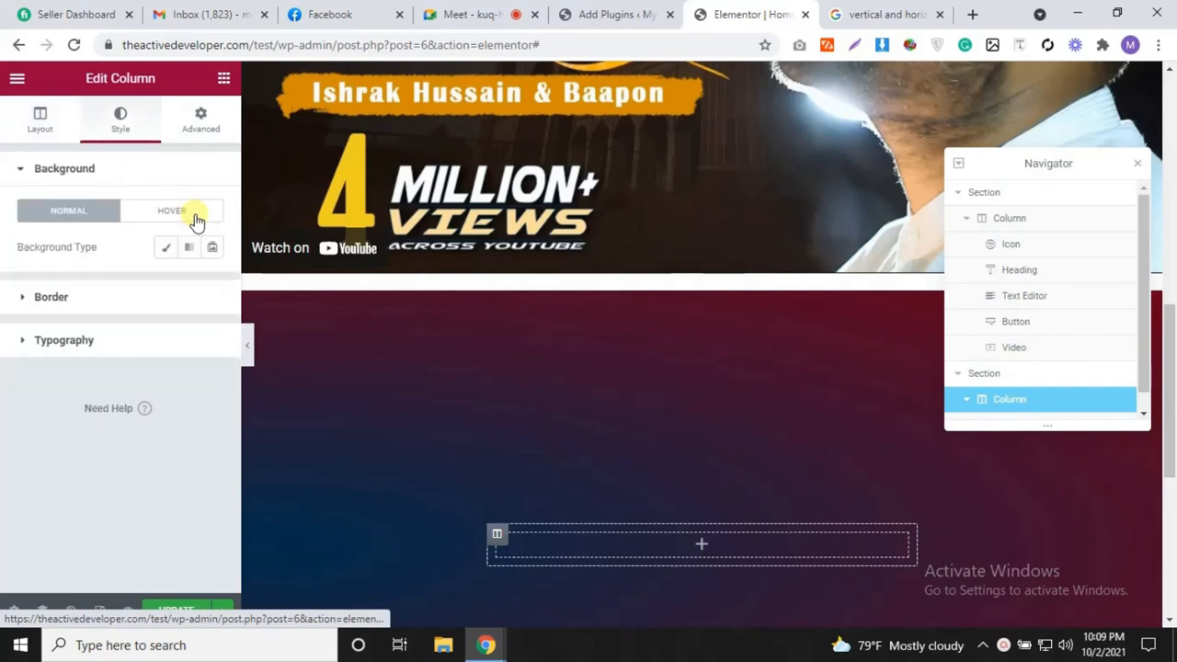
pyautogui.click(167, 246)
pyautogui.click(211, 283)
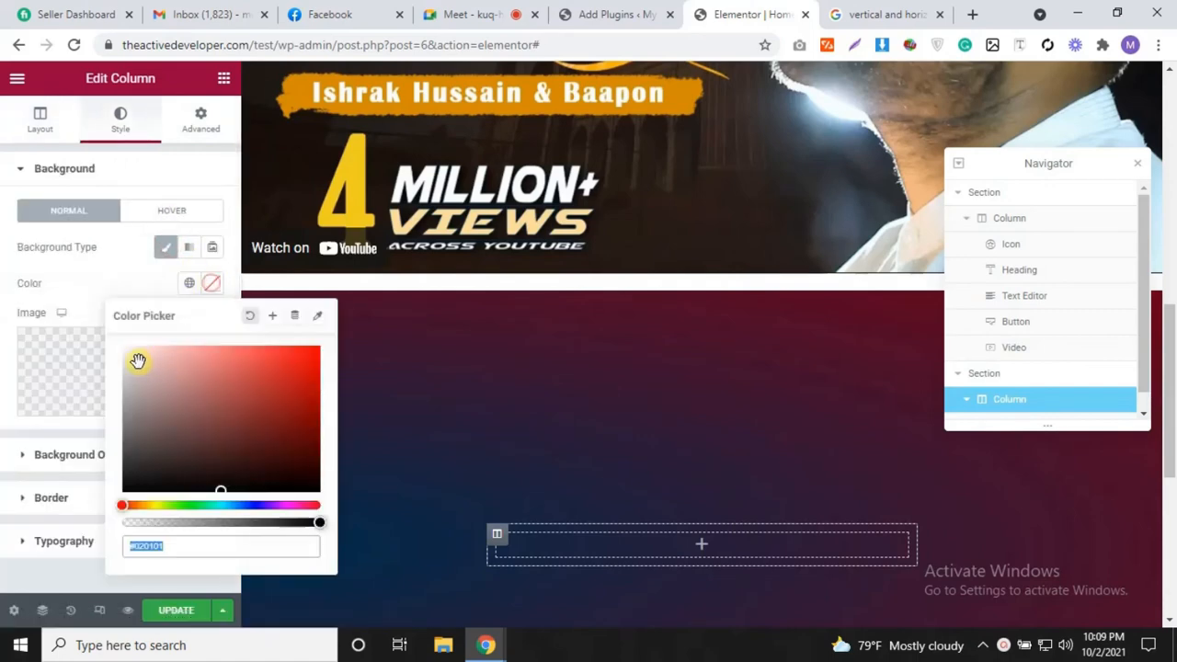
pyautogui.moveTo(138, 361); pyautogui.dragTo(98, 352)
pyautogui.scroll(-4, 709, 538)
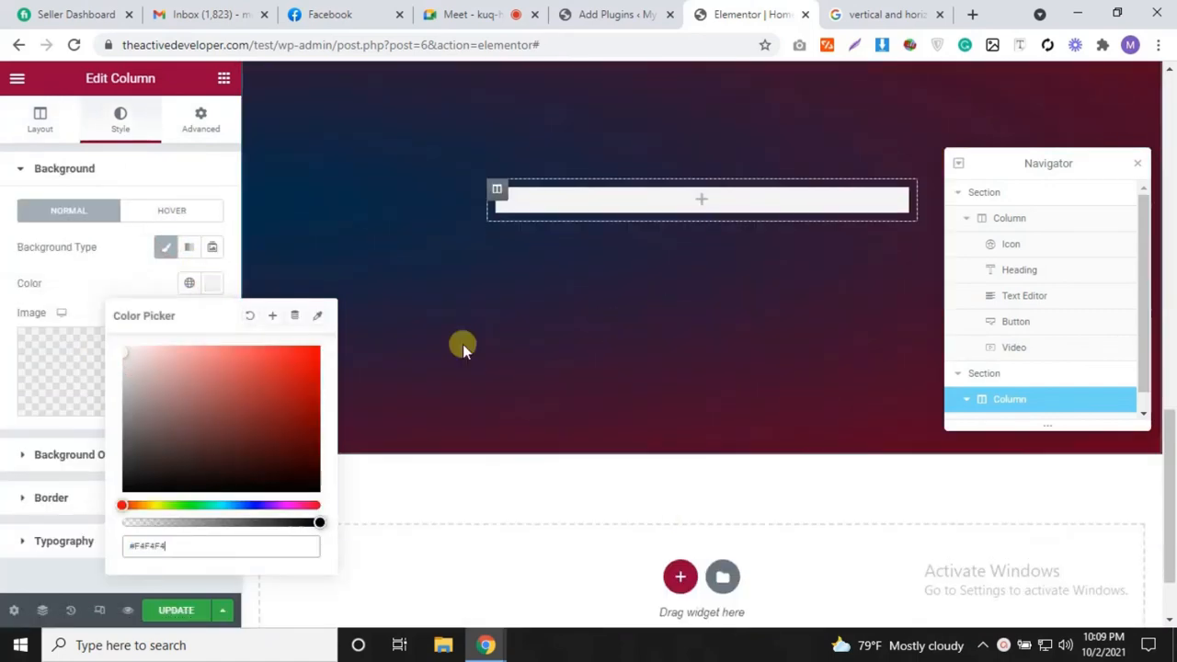
pyautogui.click(86, 497)
pyautogui.click(8, 495)
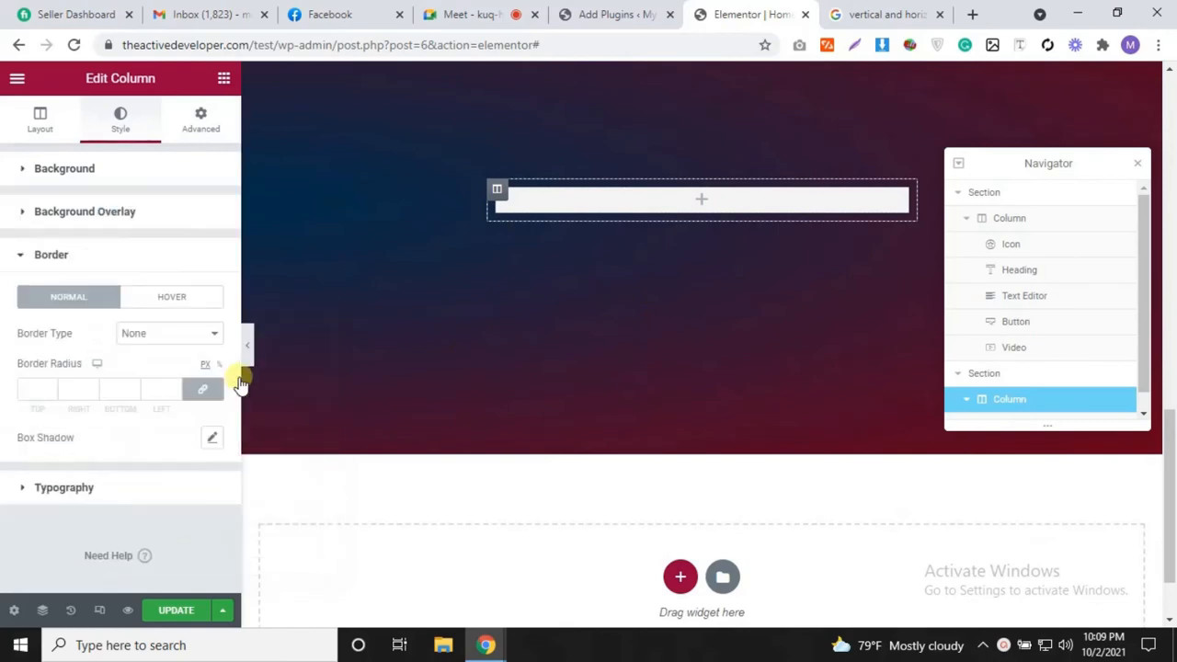
# Step: Add a Google Maps widget to the light column in the second section
pyautogui.scroll(2, 760, 372)
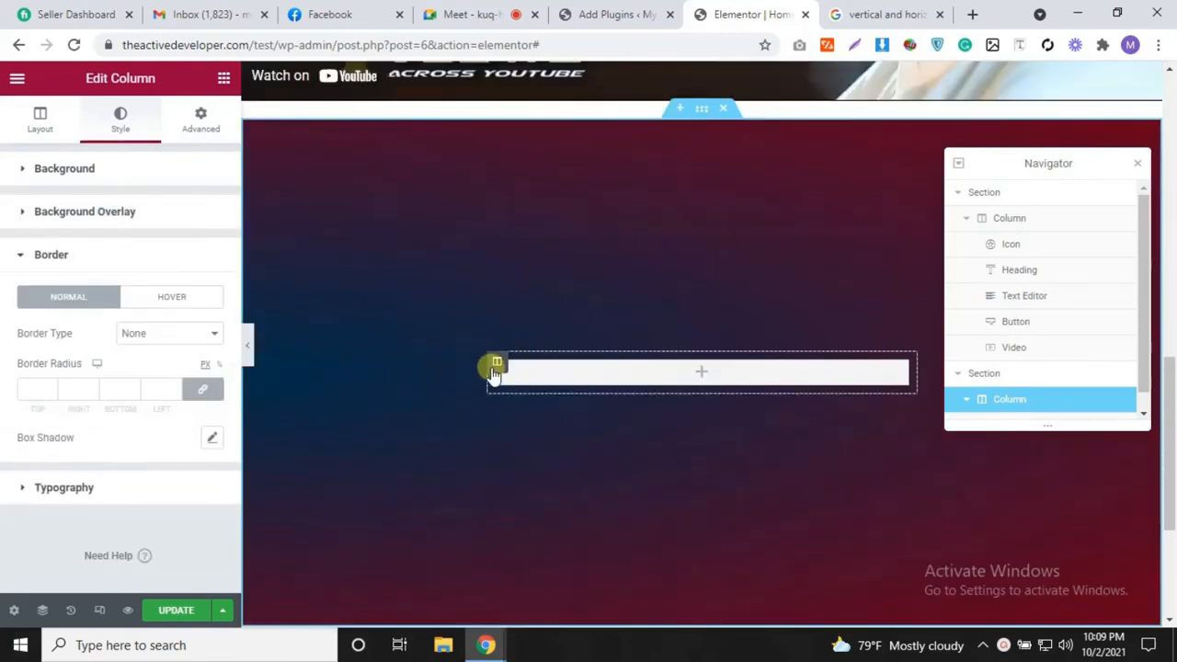
pyautogui.scroll(5, 710, 335)
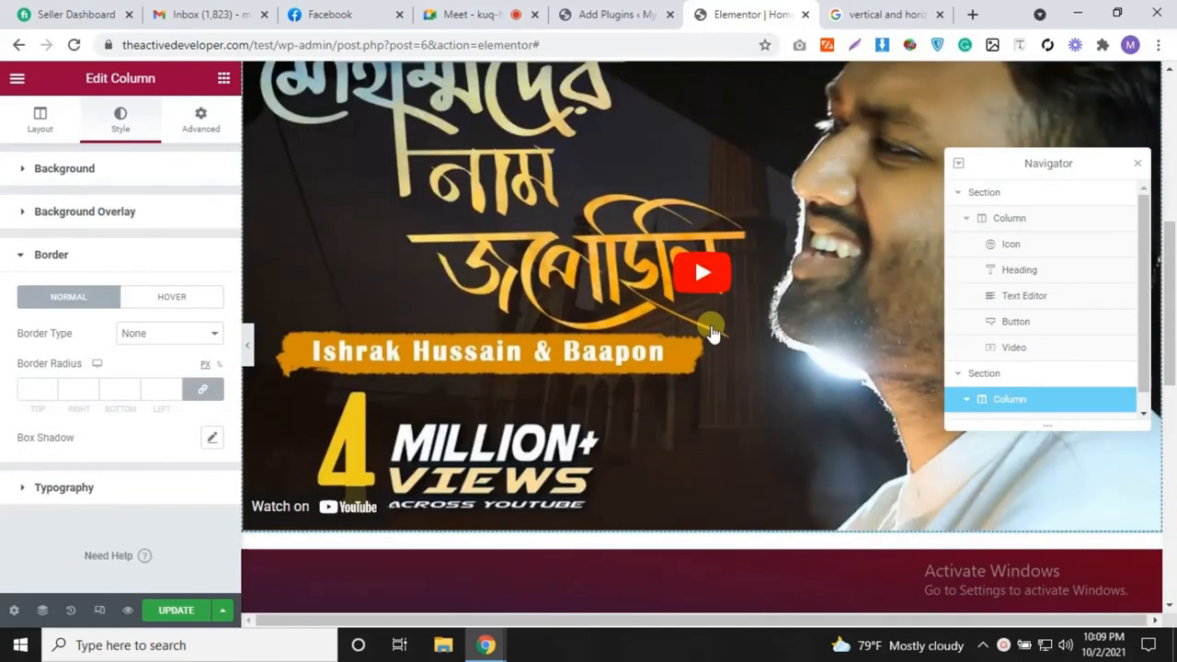
pyautogui.scroll(-6, 710, 331)
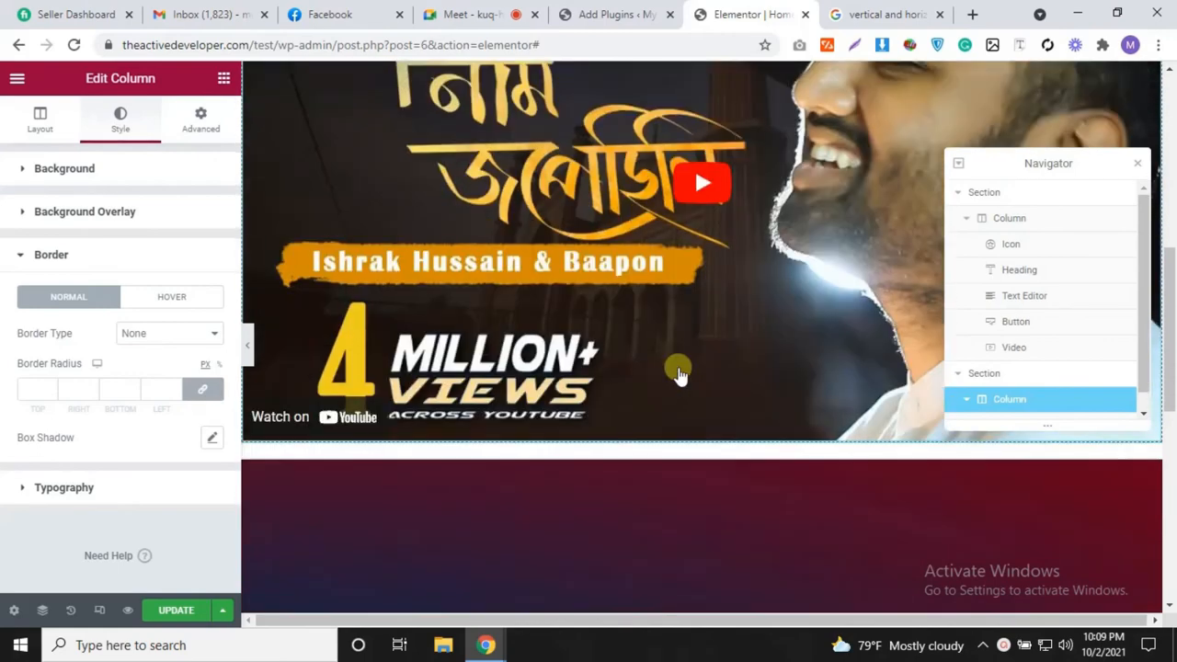
pyautogui.scroll(1, 412, 263)
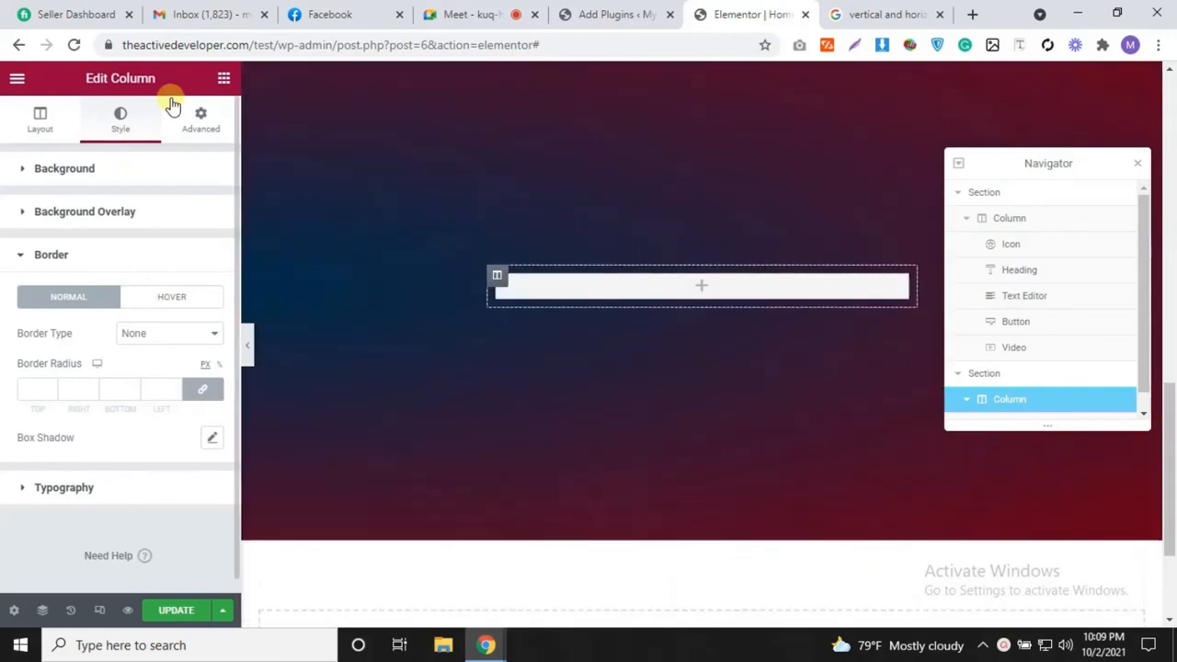
pyautogui.click(225, 79)
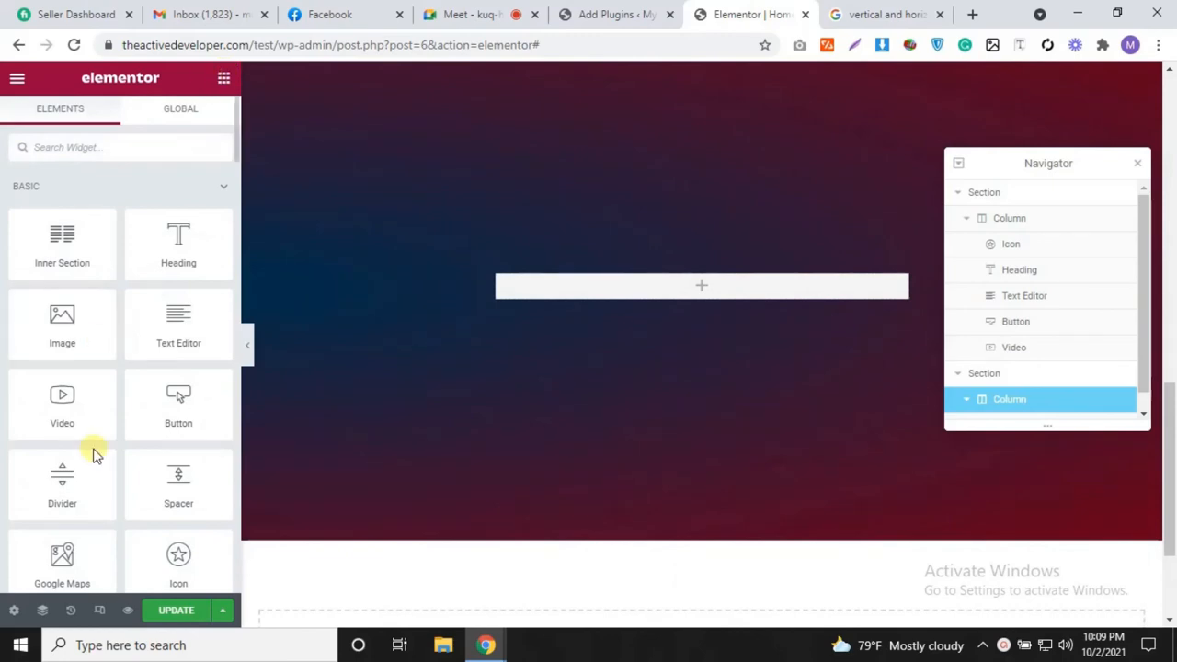
pyautogui.scroll(-3, 94, 454)
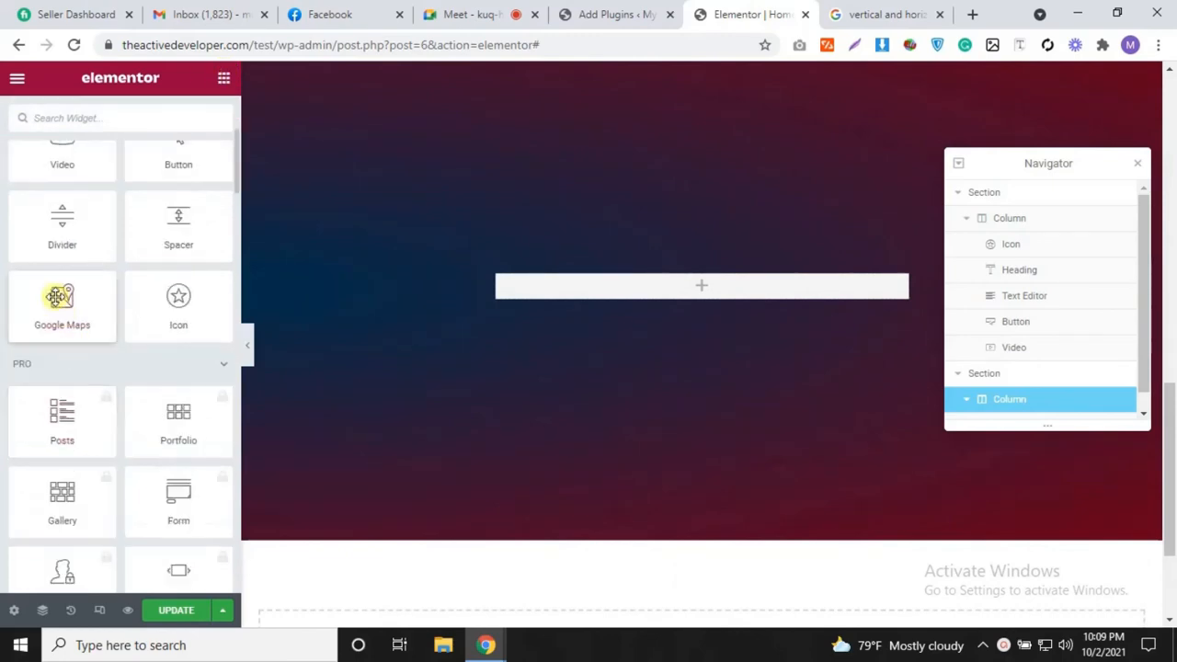
pyautogui.moveTo(62, 301); pyautogui.dragTo(662, 283)
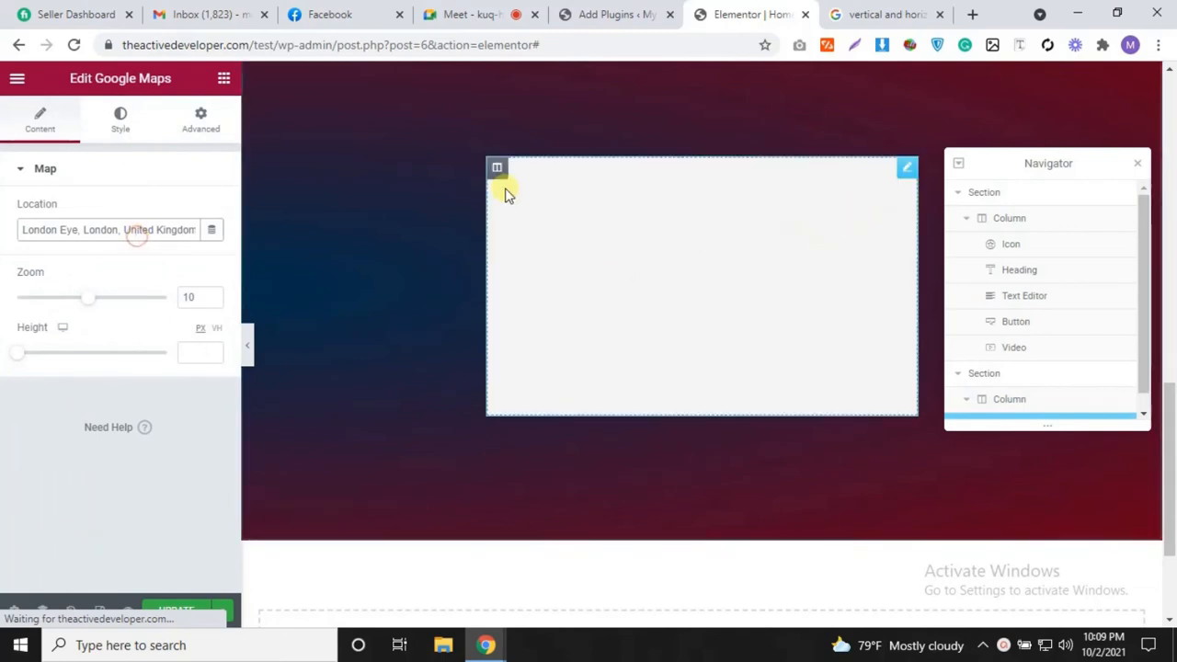
# Step: Switch to the Google search page, search for "my location" and copy the place name Maijdee from the result
pyautogui.click(931, 11)
pyautogui.click(407, 45)
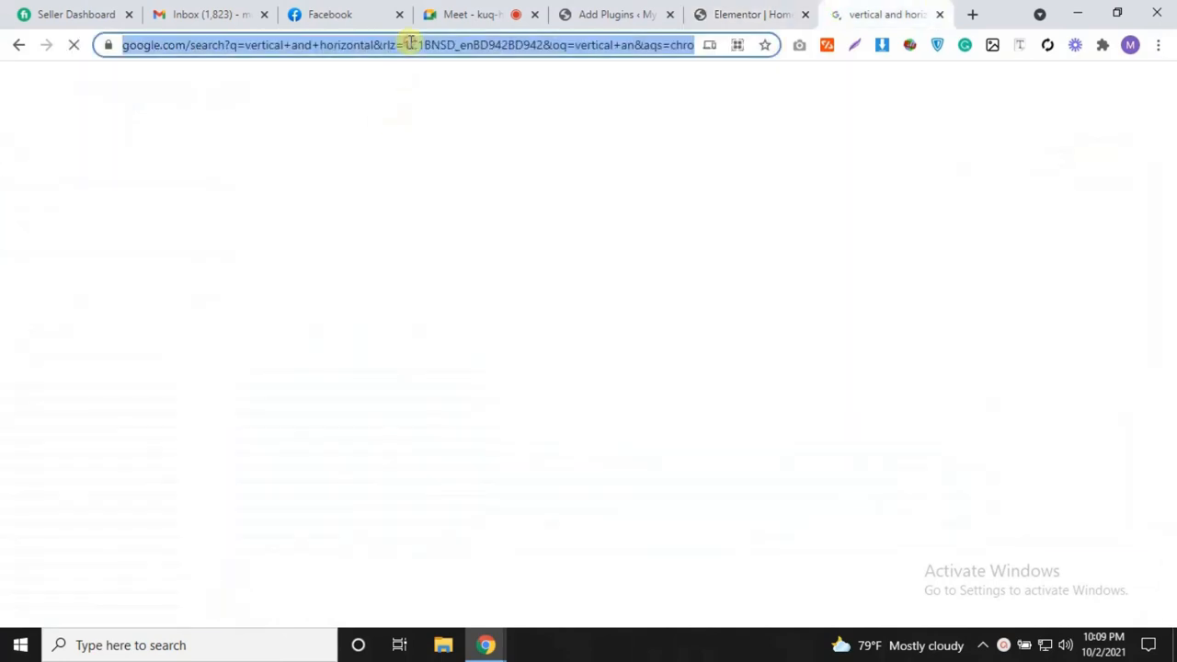
pyautogui.write('my loca')
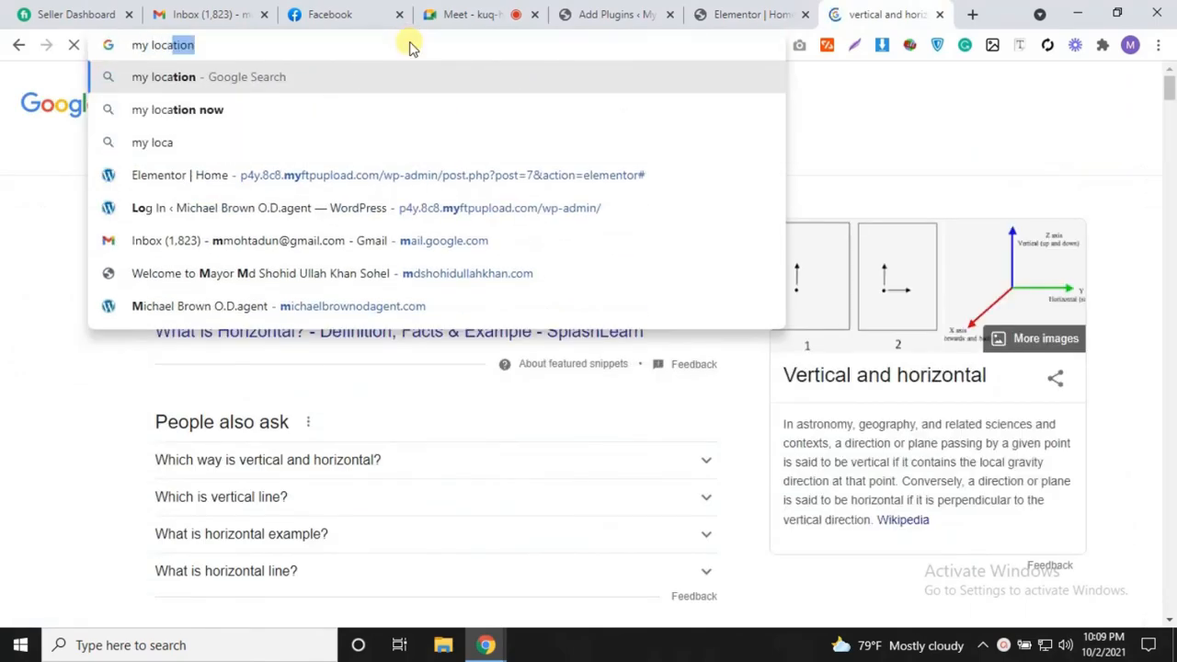
pyautogui.write('tion')
pyautogui.press('Return')
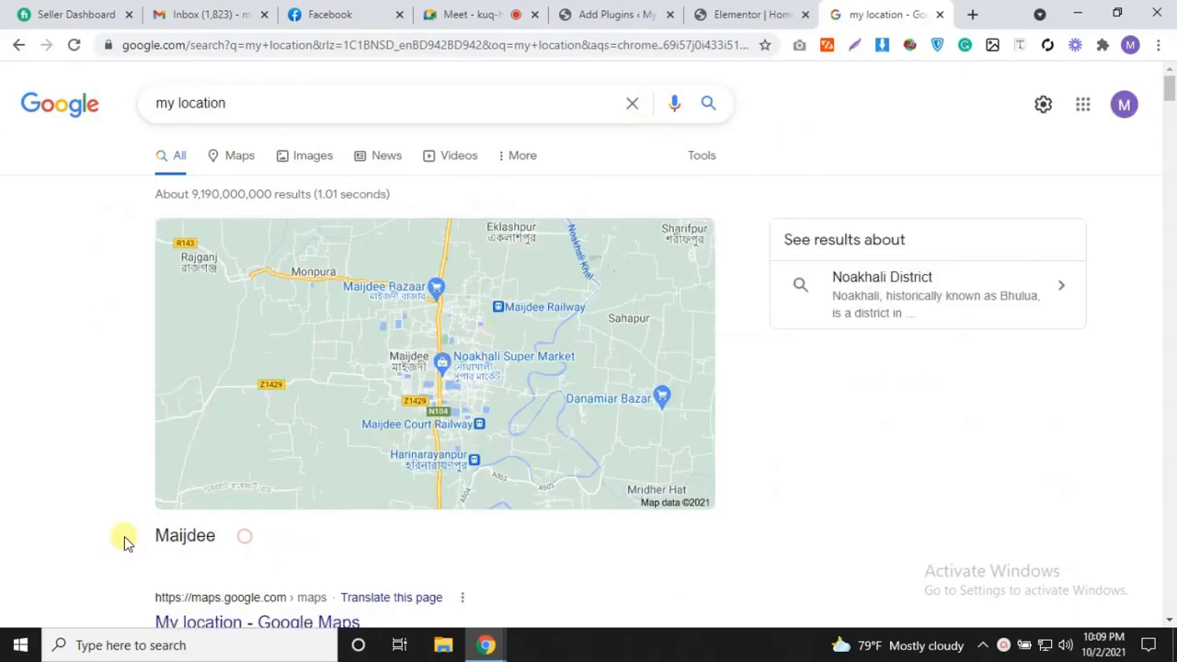
pyautogui.doubleClick(161, 541)
pyautogui.hotkey('ctrl', 'c')
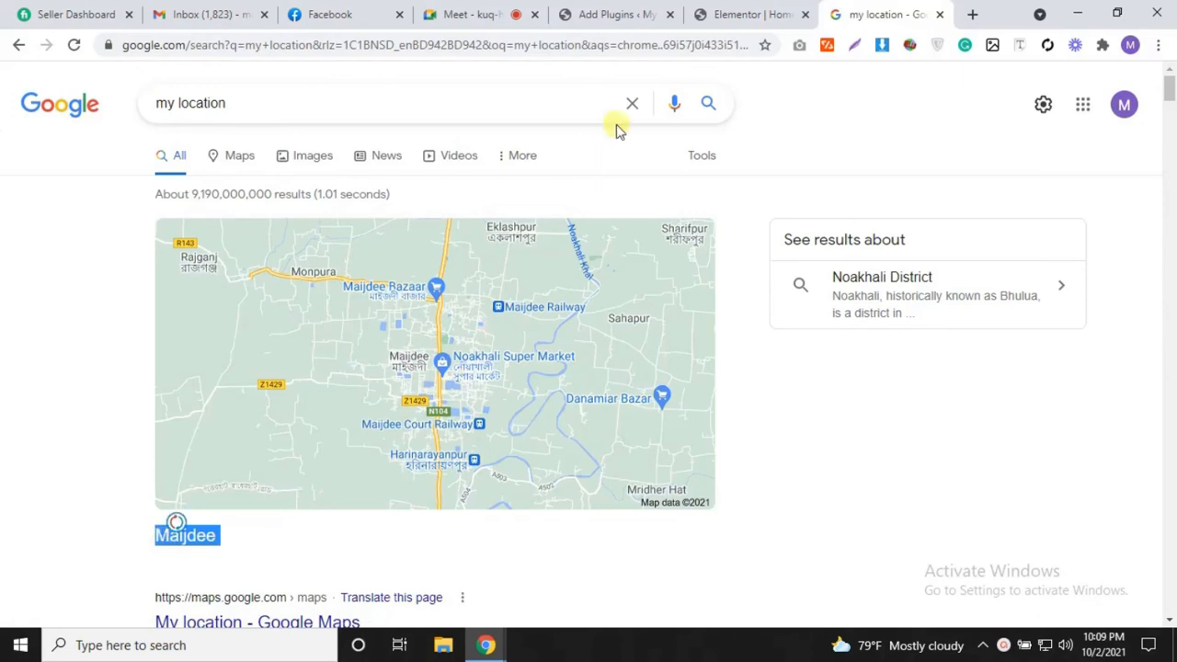
# Step: Return to the Elementor page and set the map's location to Maijdee, its zoom to 12 and its height to 297 px
pyautogui.click(745, 14)
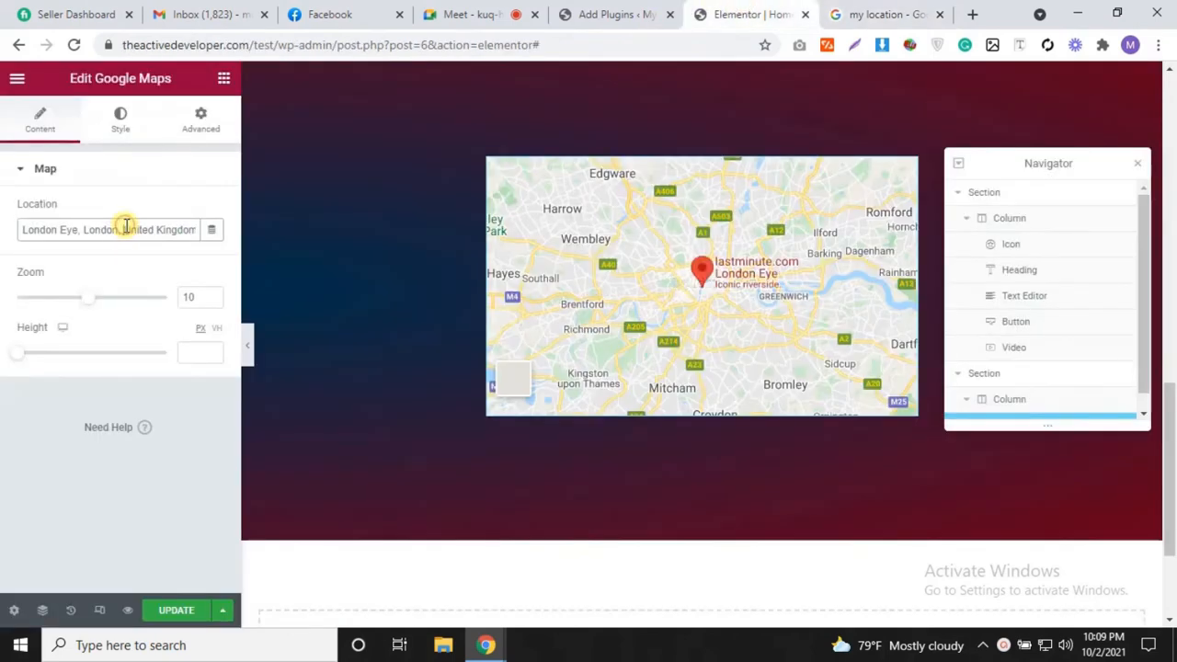
pyautogui.tripleClick(126, 227)
pyautogui.hotkey('ctrl', 'v')
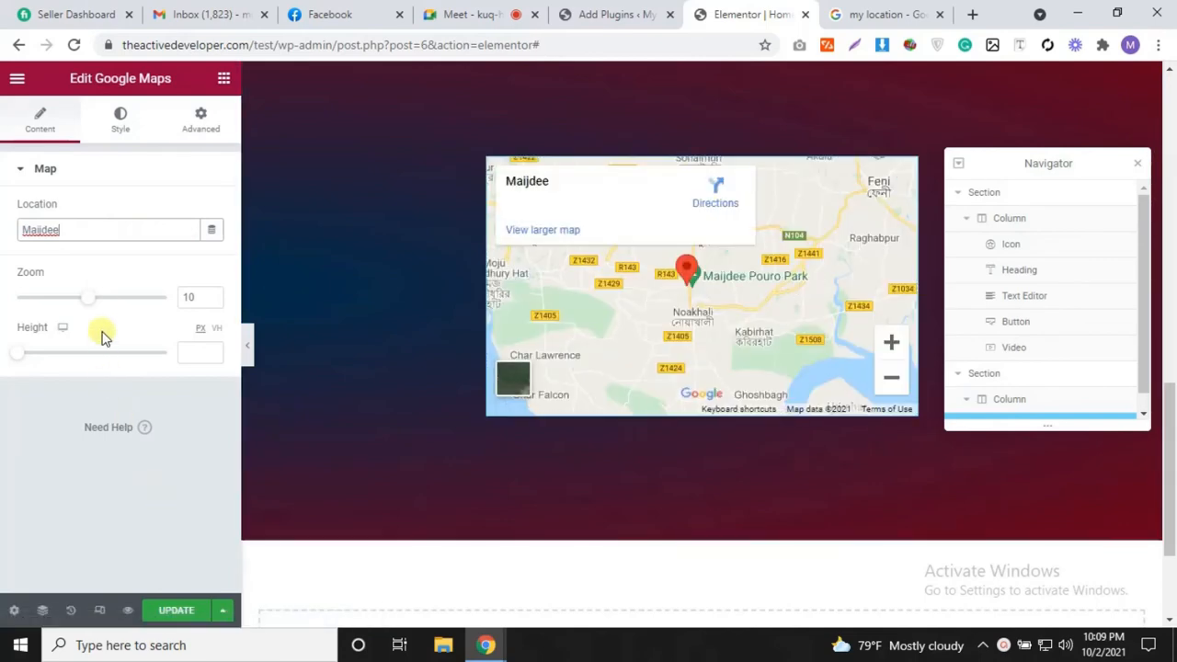
pyautogui.moveTo(90, 306); pyautogui.dragTo(100, 307)
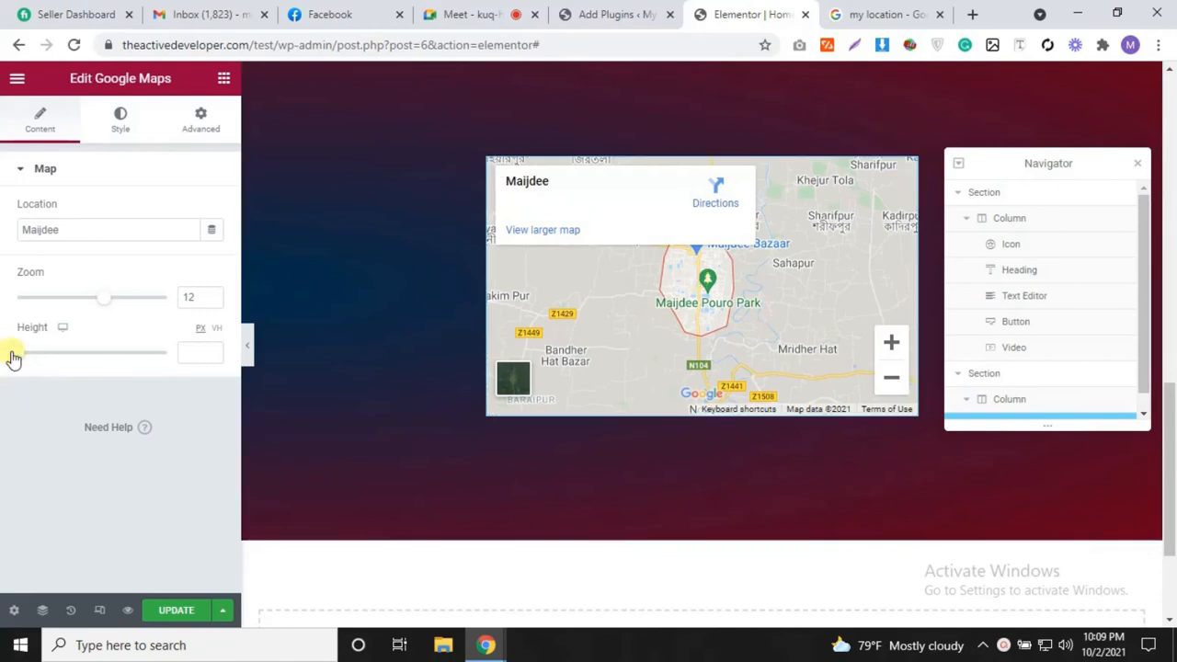
pyautogui.moveTo(12, 358); pyautogui.dragTo(37, 376)
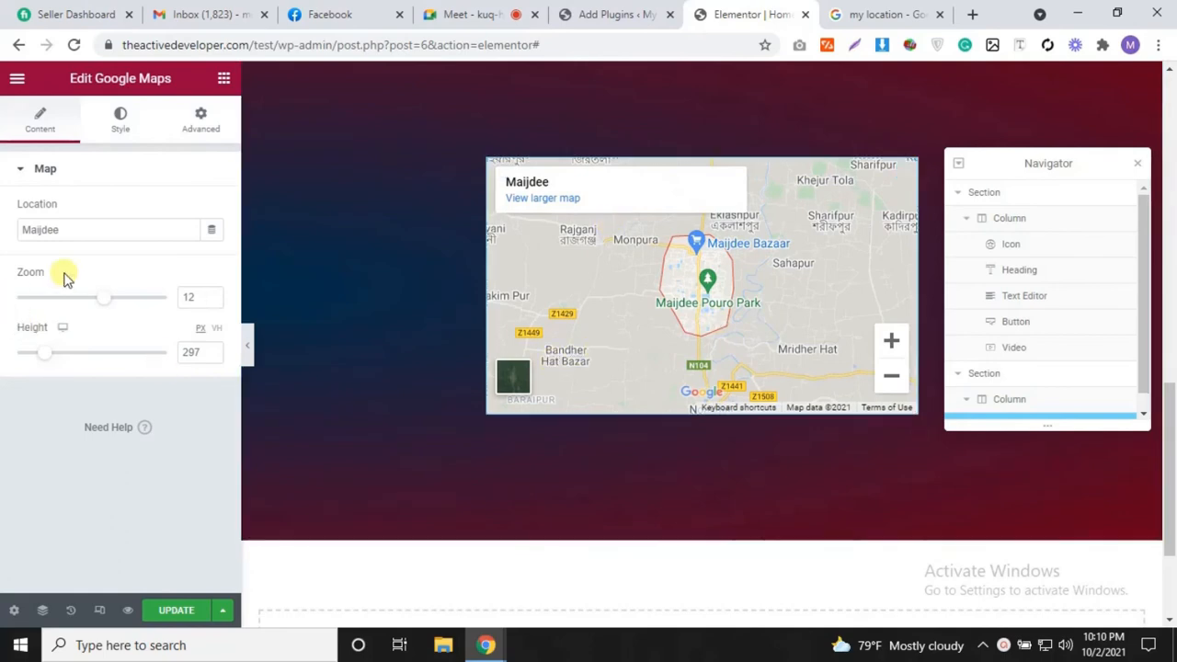
# Step: Add an Image Box widget between the text and the Hit Me button in the first section
pyautogui.scroll(-2, 596, 230)
pyautogui.scroll(6, 778, 231)
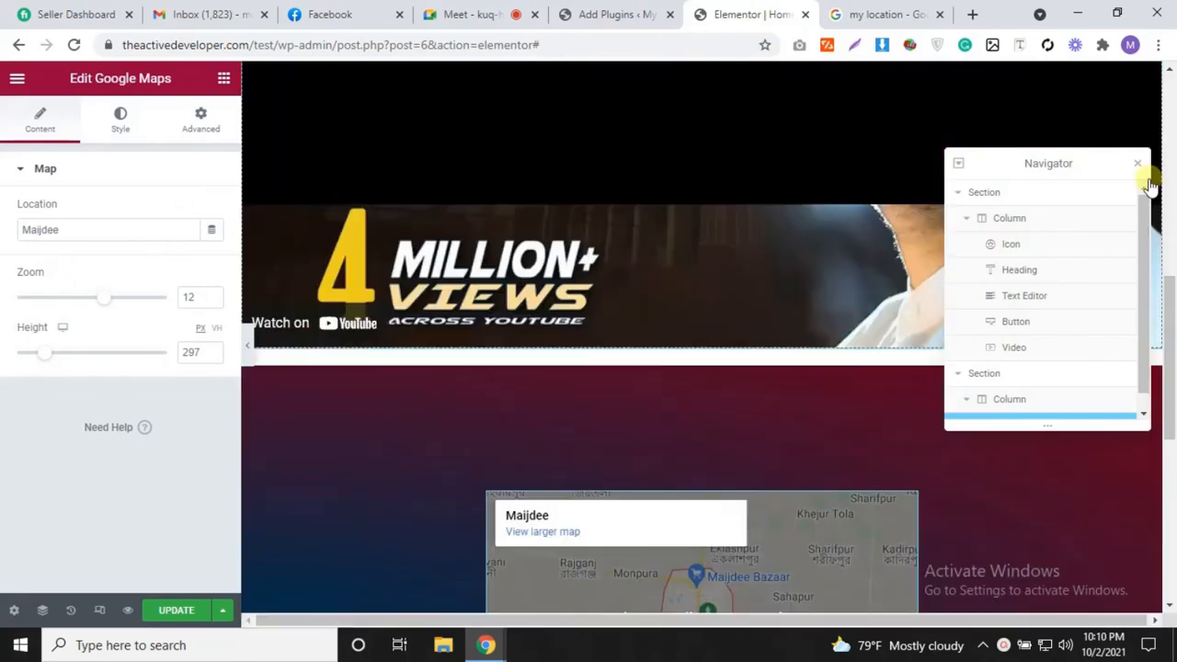
pyautogui.scroll(4, 673, 397)
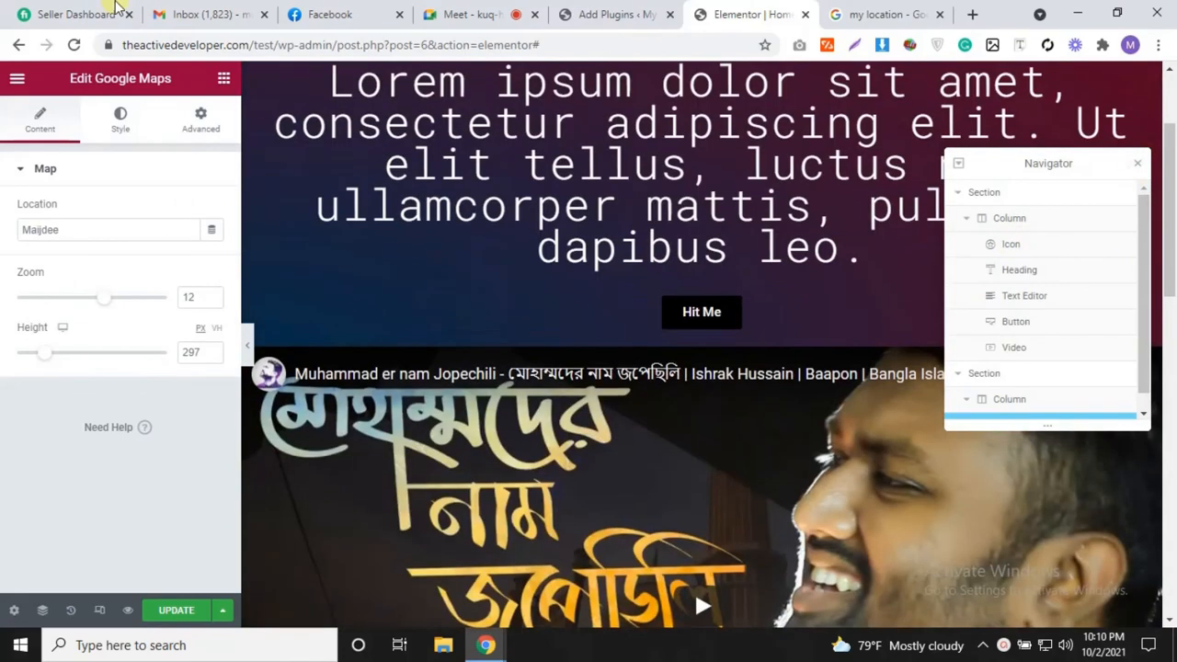
pyautogui.click(224, 78)
pyautogui.scroll(-4, 169, 356)
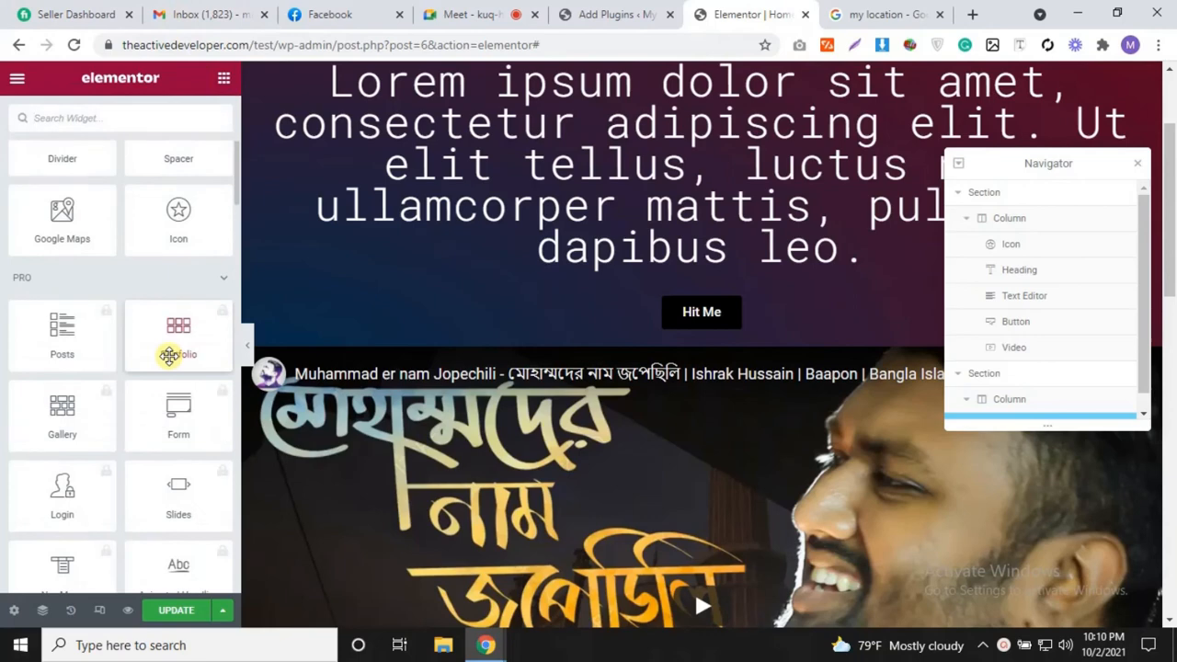
pyautogui.scroll(-1, 169, 356)
pyautogui.scroll(-15, 104, 465)
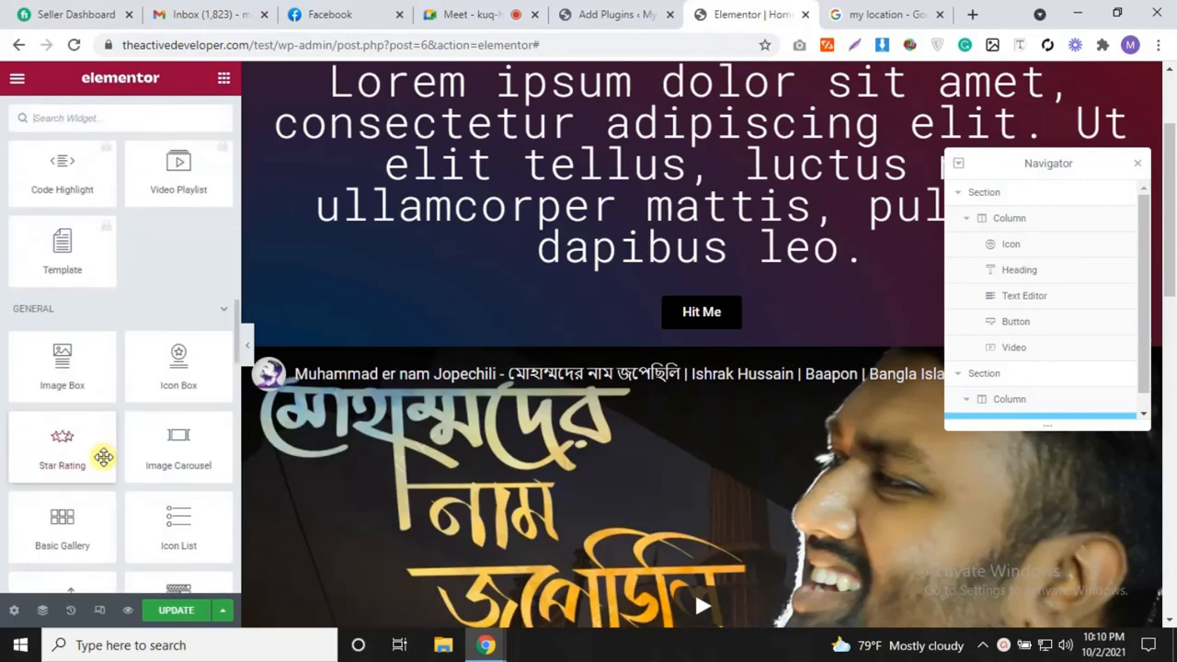
pyautogui.moveTo(55, 345); pyautogui.dragTo(683, 231)
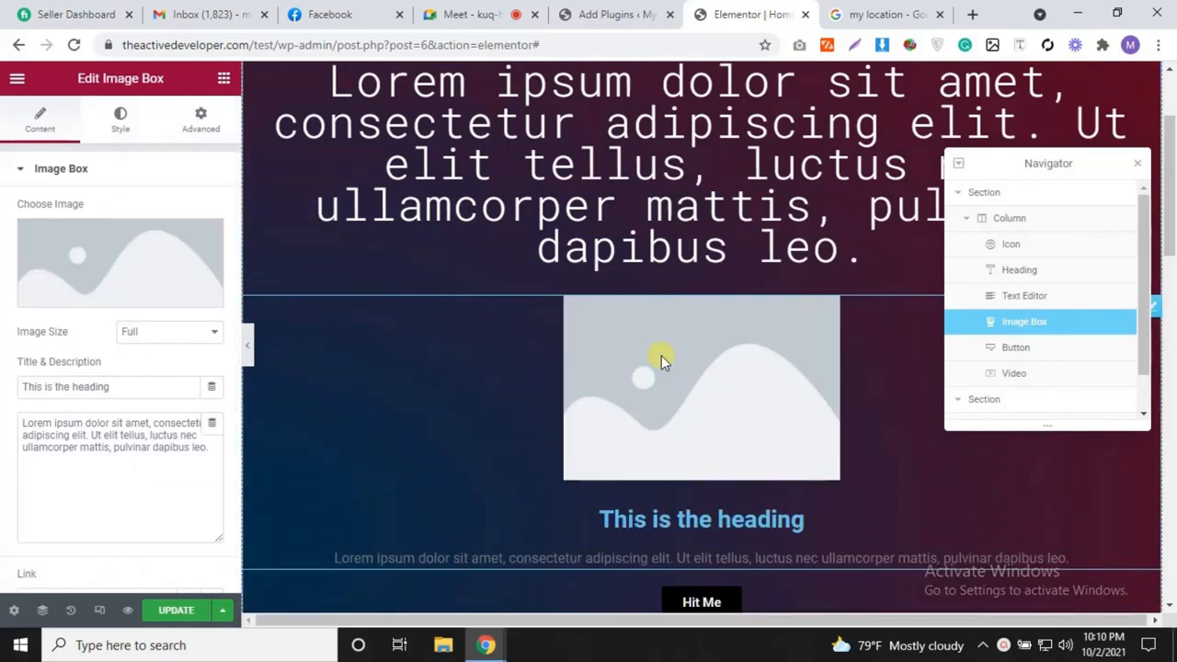
# Step: Open the media chooser for the image box, and reload the editor page without saving the changes
pyautogui.click(43, 293)
pyautogui.click(73, 44)
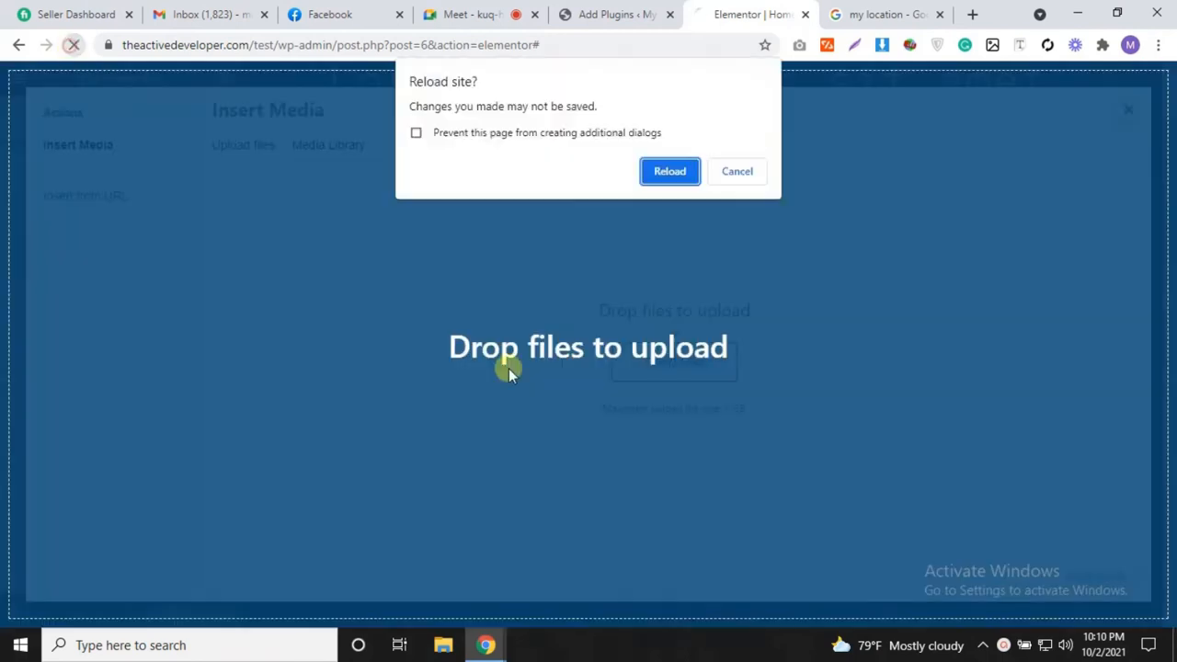
pyautogui.click(668, 171)
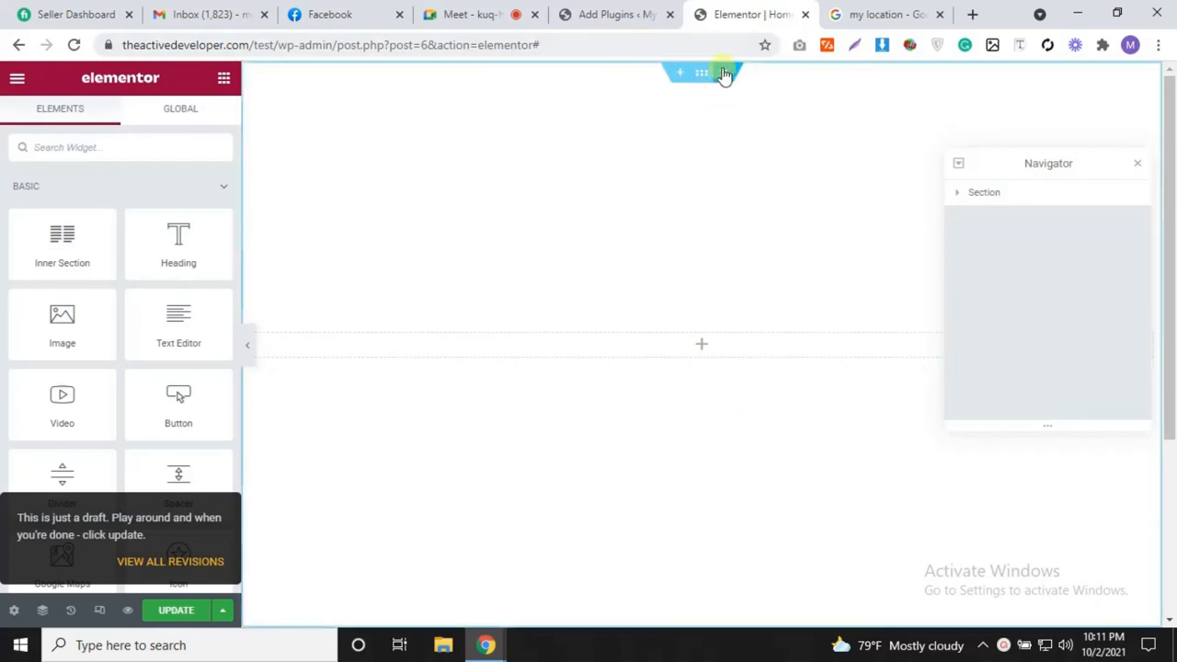
# Step: Preview the autosaved revision from Oct 2 @ 15:57 in the page's revision history and discard it
pyautogui.click(192, 561)
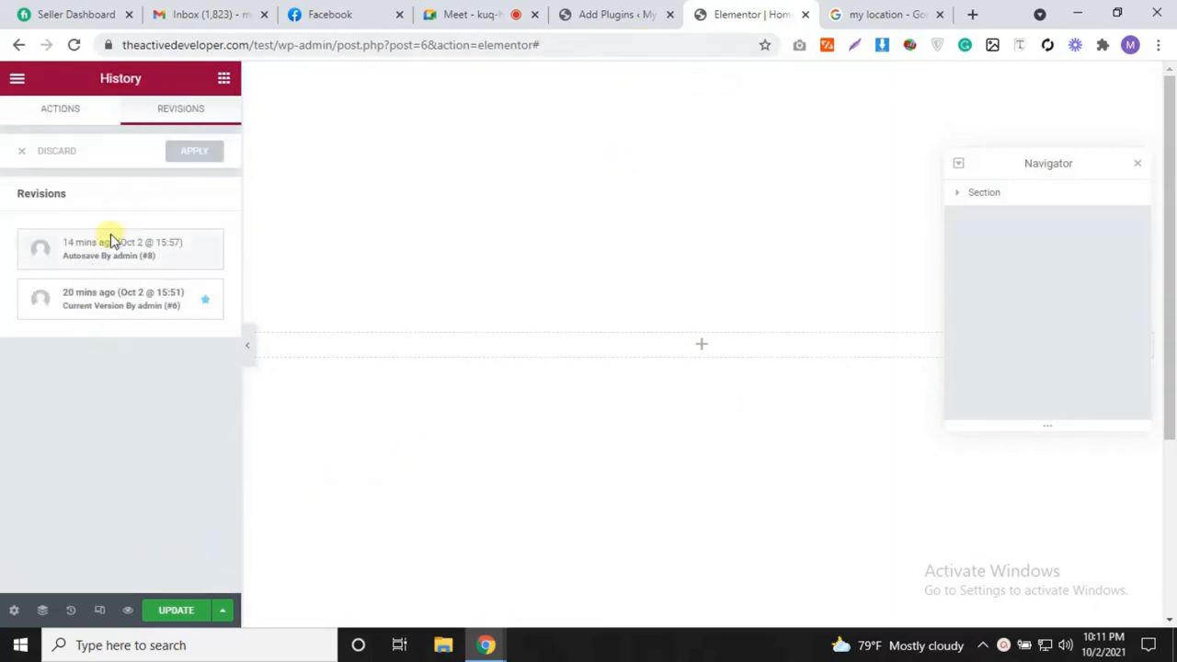
pyautogui.click(113, 244)
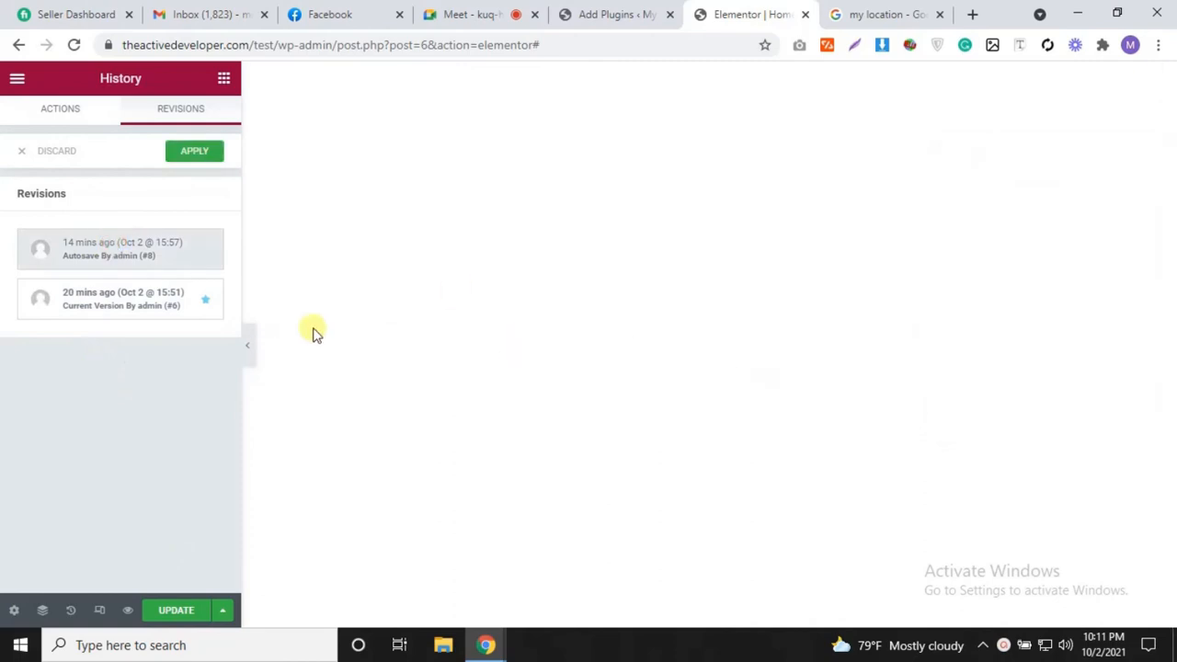
pyautogui.click(22, 154)
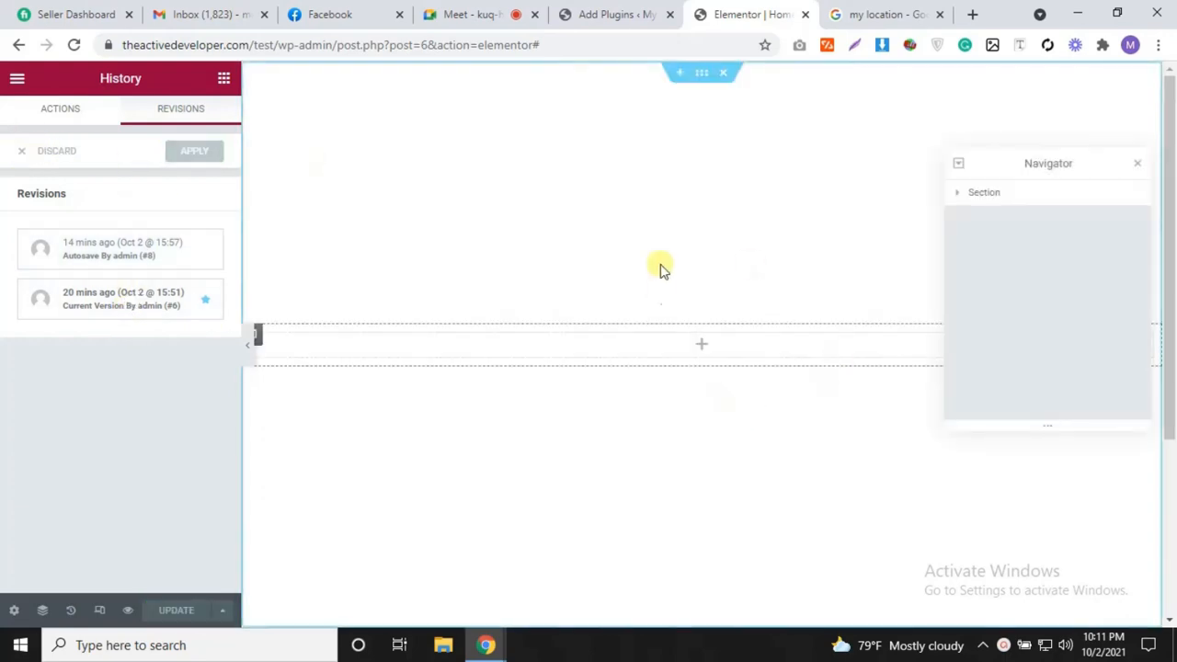
# Step: Close the Navigator and give the empty full-screen section a solid red #D70000 background
pyautogui.click(1138, 166)
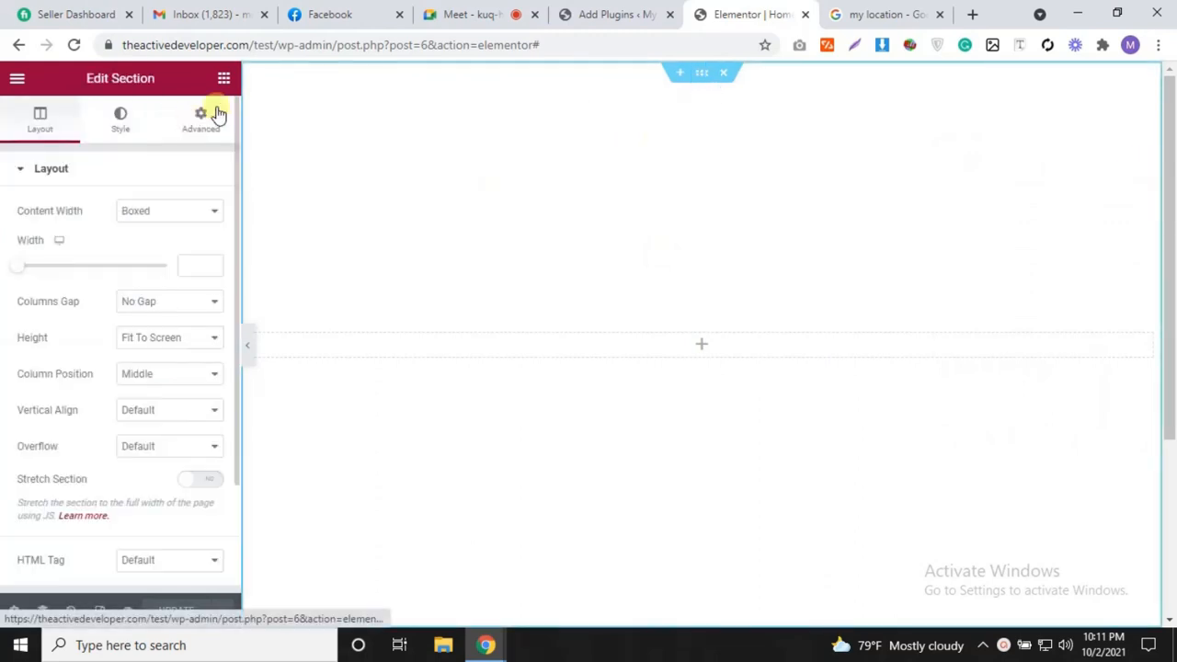
pyautogui.click(702, 73)
pyautogui.click(129, 123)
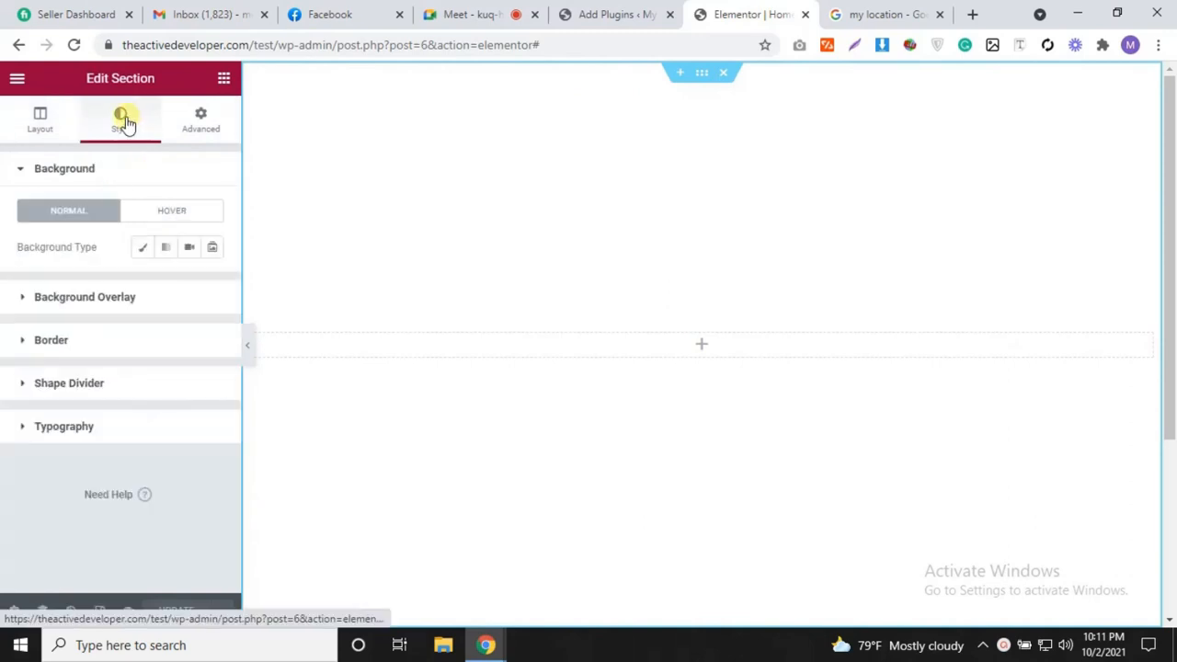
pyautogui.click(143, 247)
pyautogui.click(211, 283)
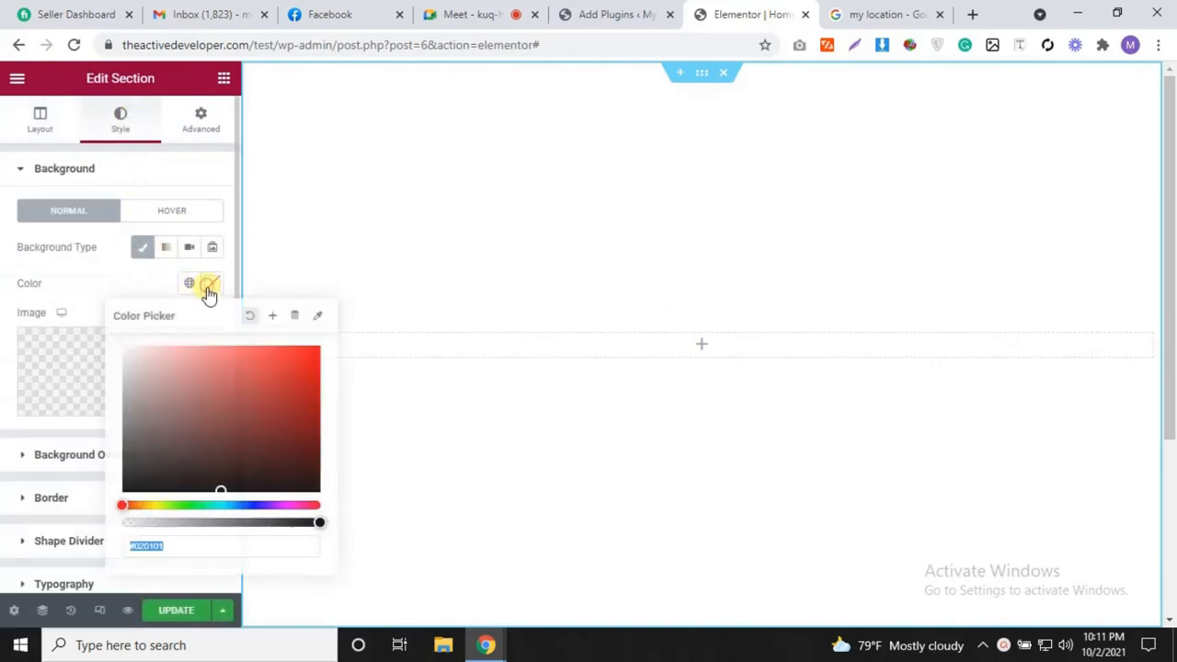
pyautogui.moveTo(217, 389); pyautogui.dragTo(319, 370)
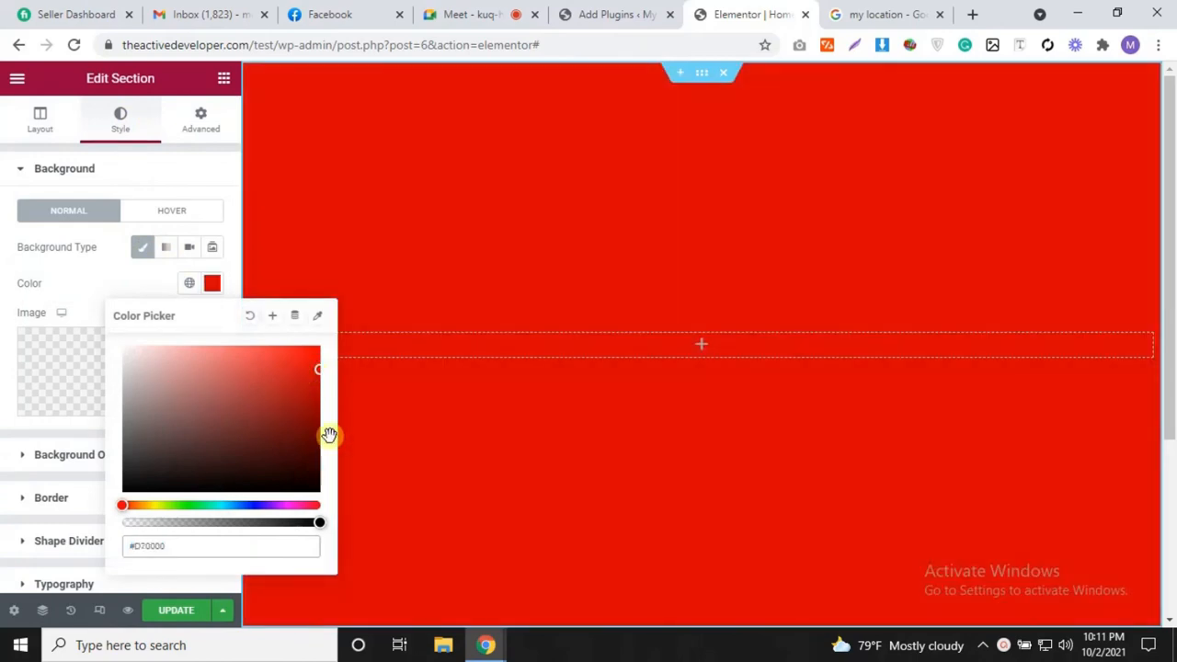
pyautogui.click(222, 81)
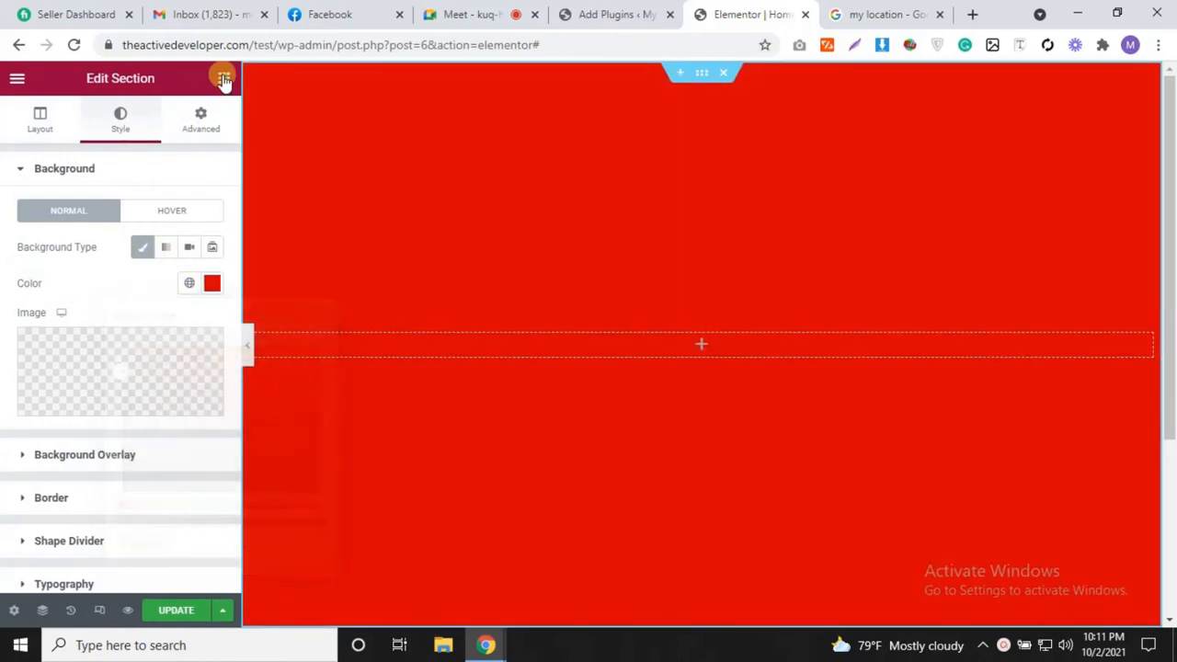
# Step: Add a Heading widget to the empty red section, centre it and make its text white
pyautogui.click(223, 81)
pyautogui.moveTo(192, 233); pyautogui.dragTo(604, 343)
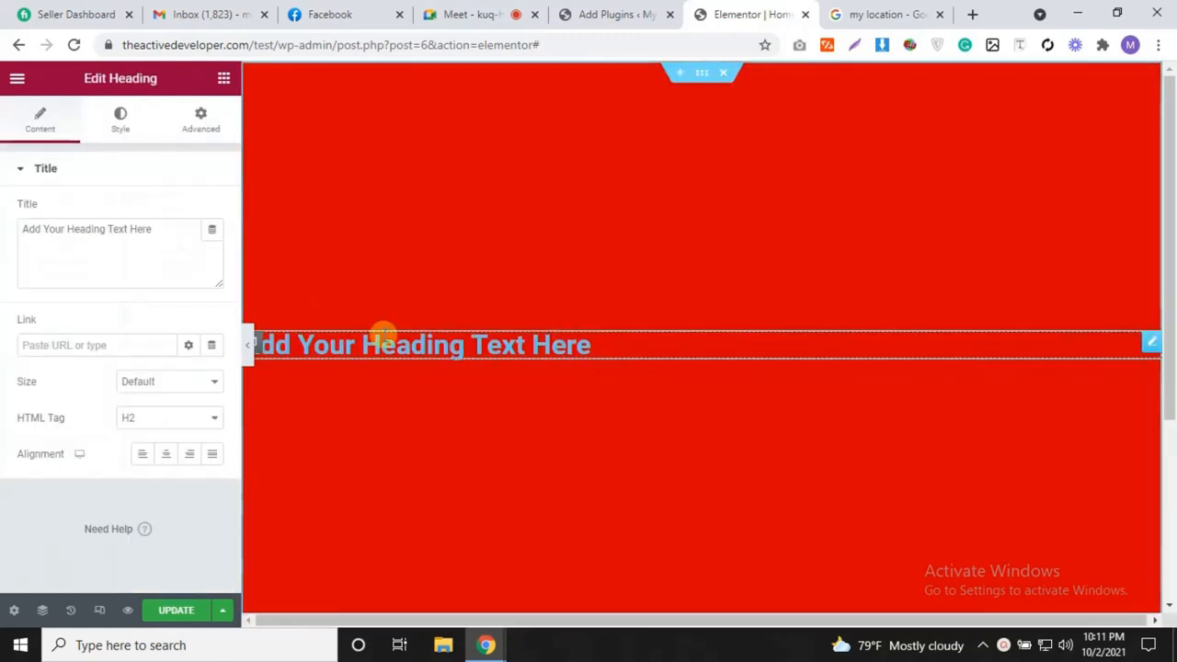
pyautogui.click(157, 460)
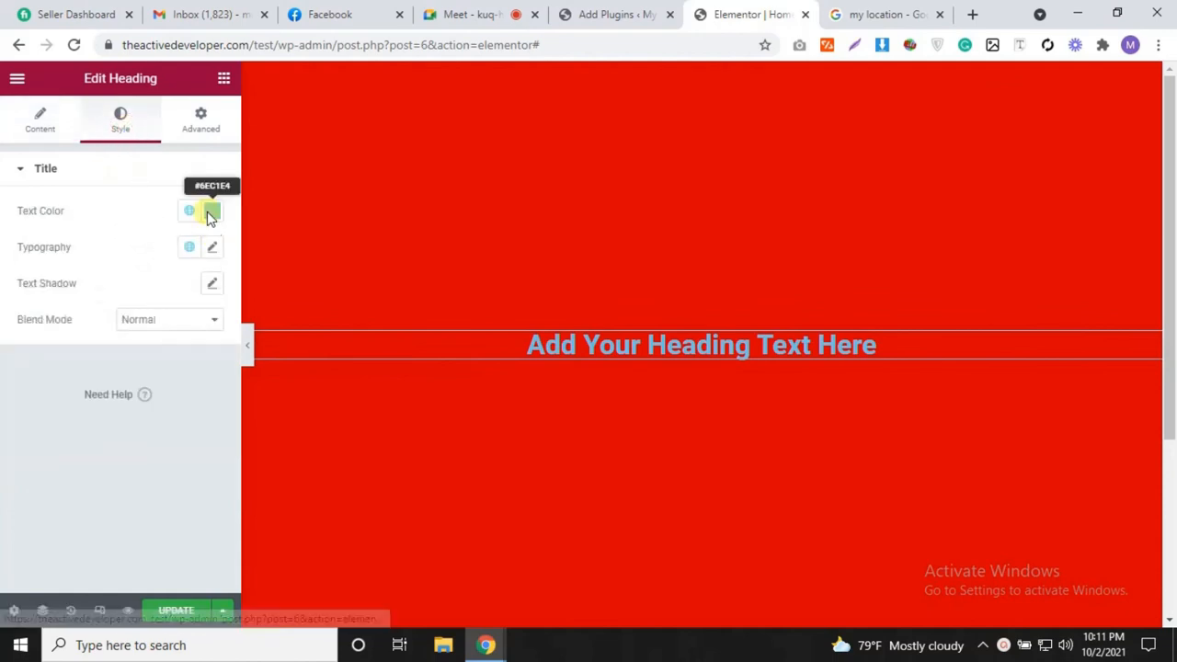
pyautogui.click(210, 211)
pyautogui.moveTo(169, 297); pyautogui.dragTo(82, 241)
pyautogui.click(3, 282)
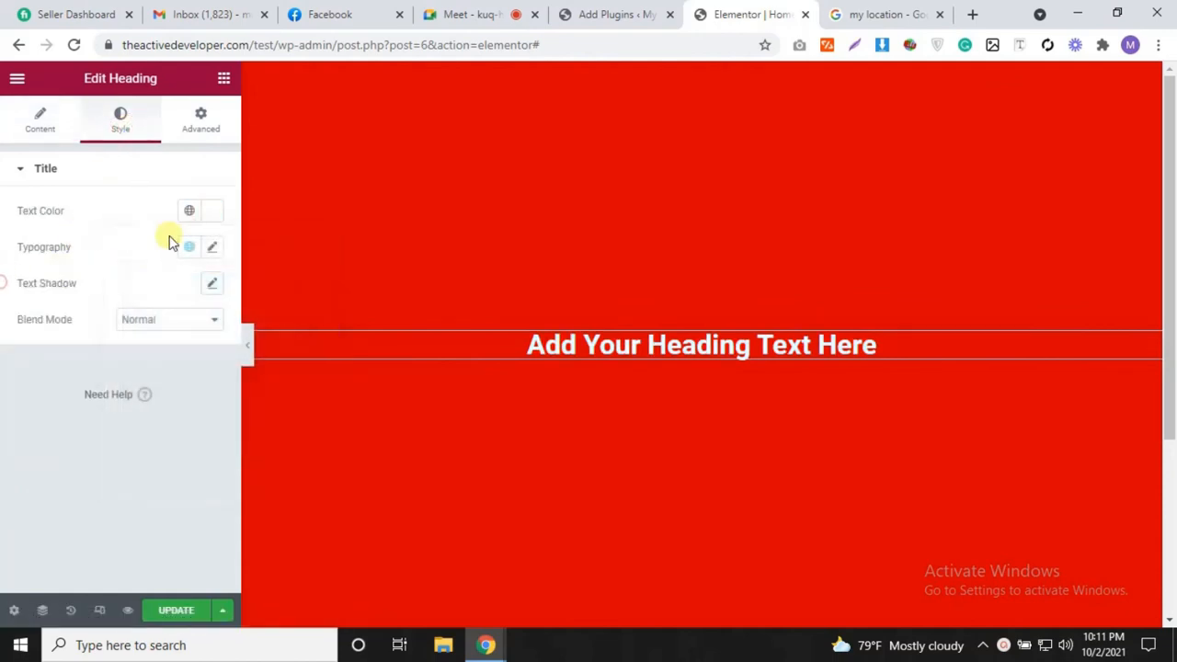
# Step: Add a Text Editor widget below the heading, centre its paragraph and make the text white
pyautogui.click(224, 81)
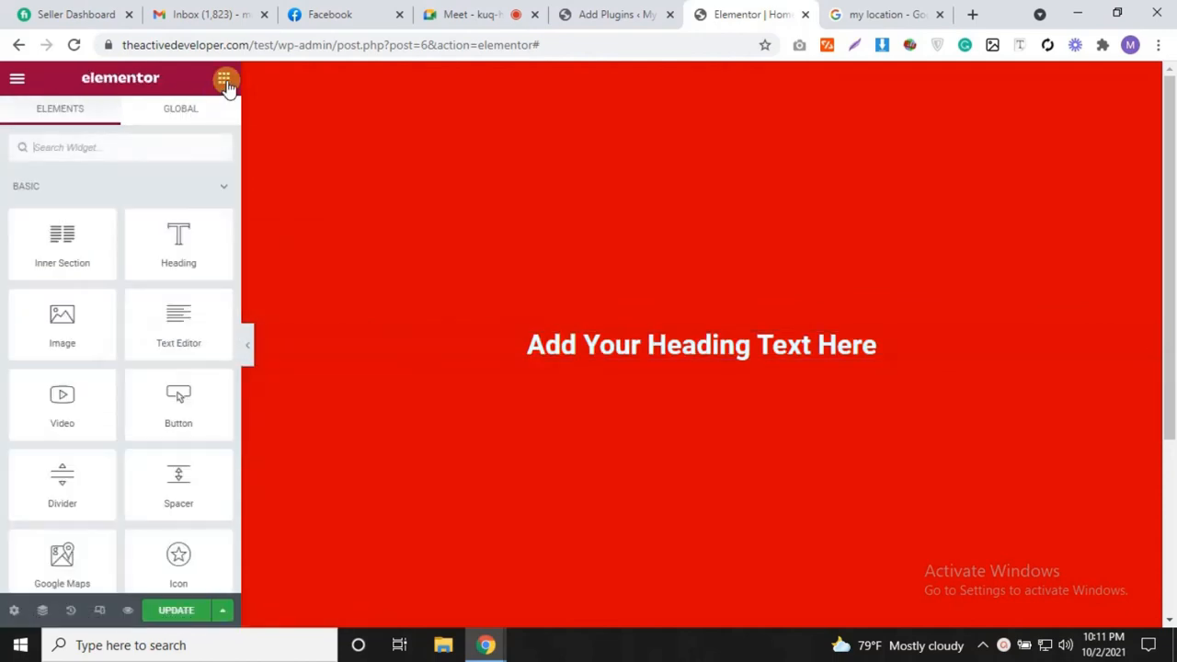
pyautogui.moveTo(170, 354); pyautogui.dragTo(584, 346)
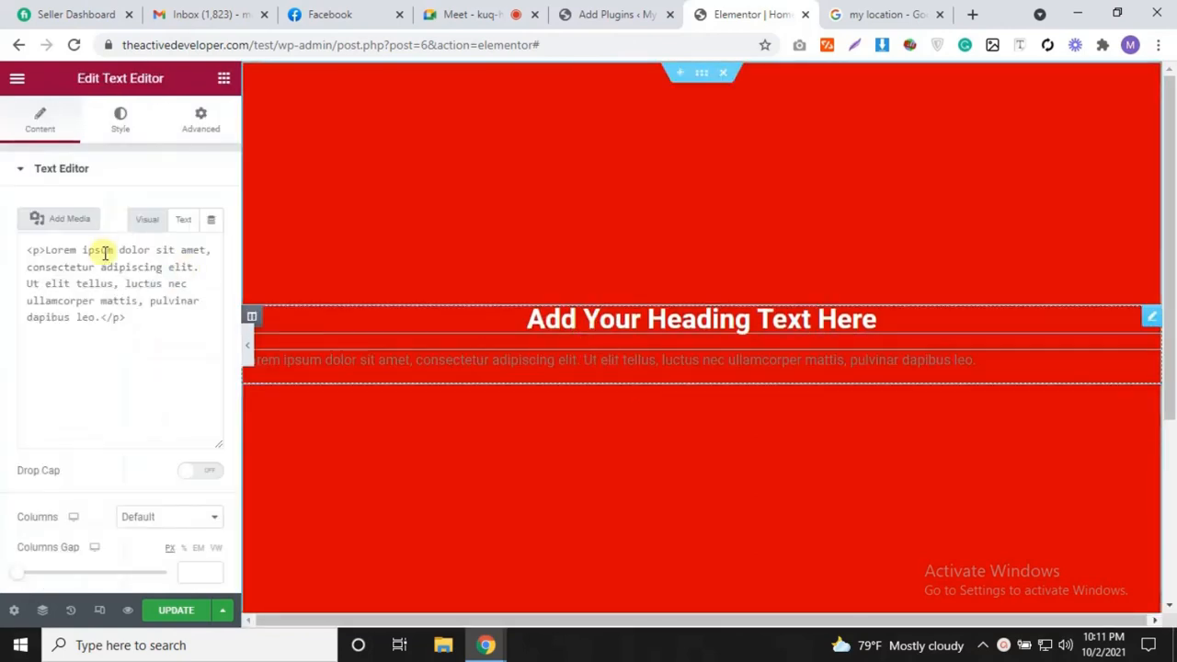
pyautogui.click(148, 220)
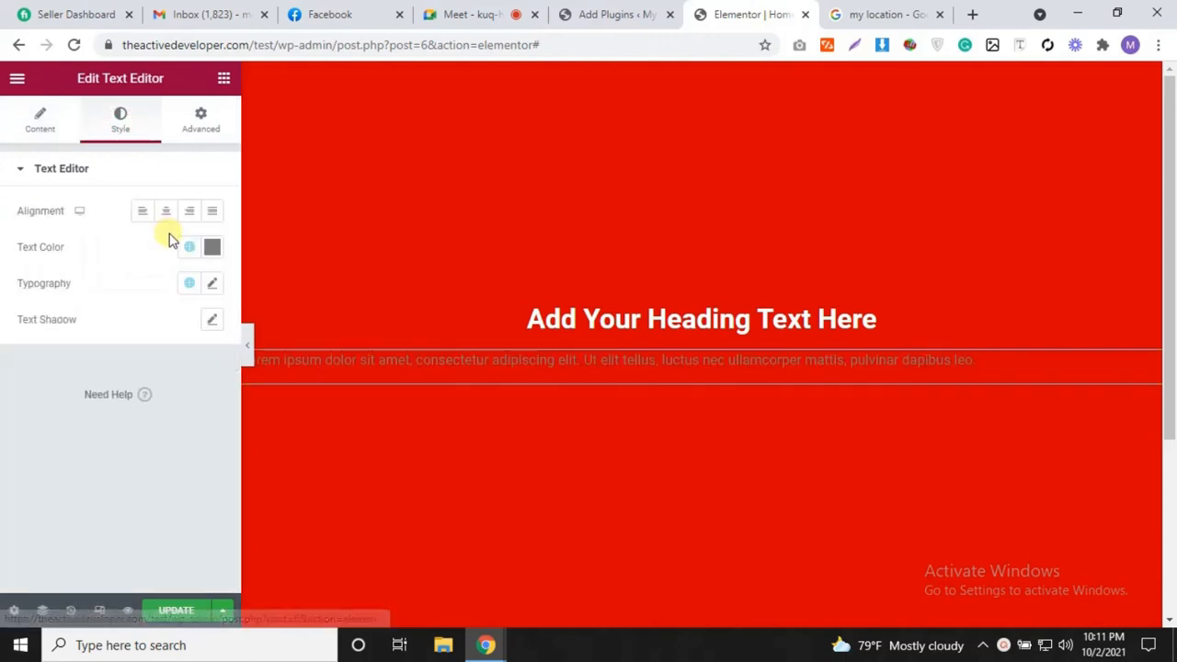
pyautogui.click(166, 210)
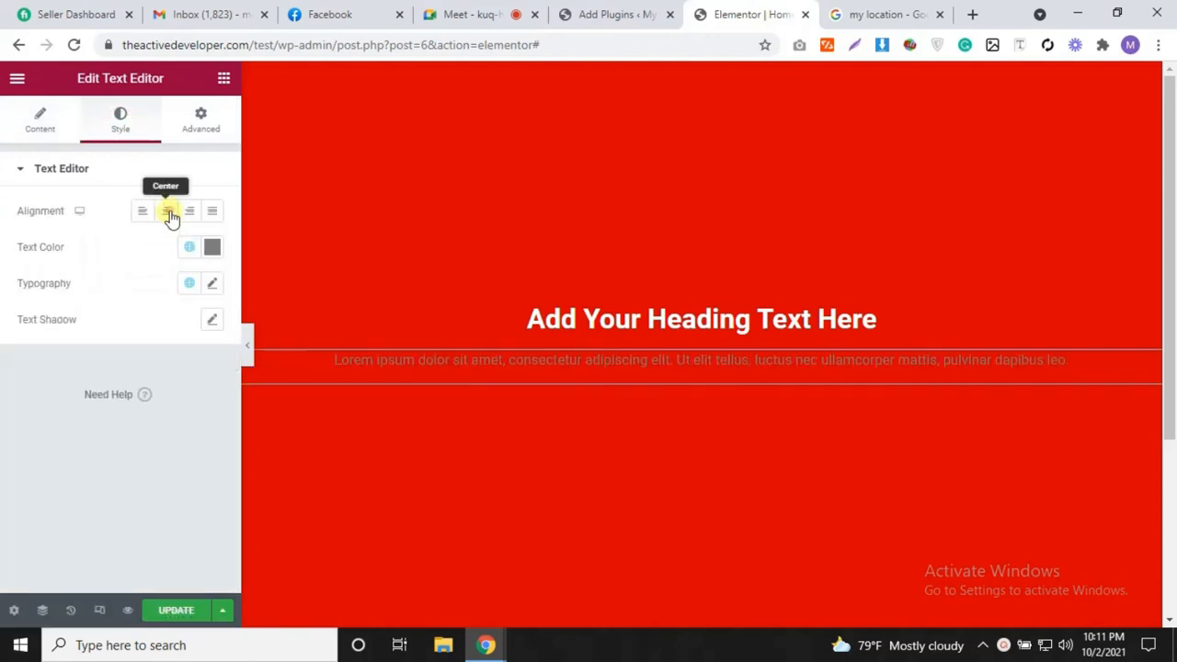
pyautogui.click(217, 249)
pyautogui.moveTo(169, 348); pyautogui.dragTo(3, 276)
pyautogui.click(2, 298)
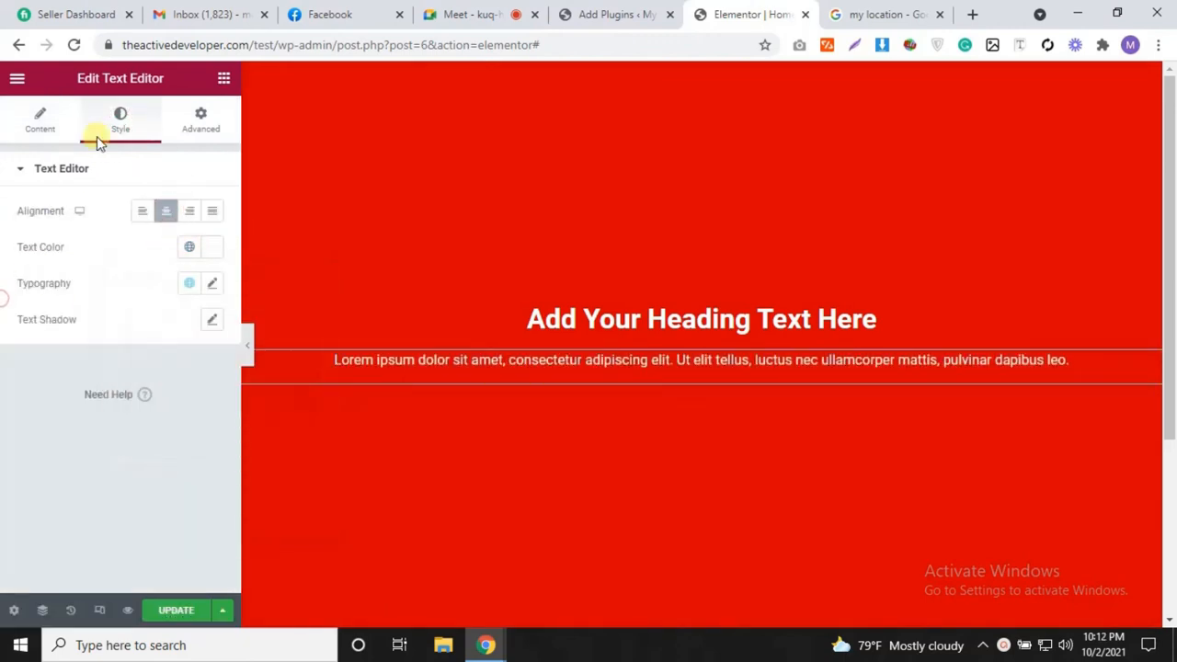
# Step: Set the red section's boxed content width to 600 px
pyautogui.moveTo(707, 85)
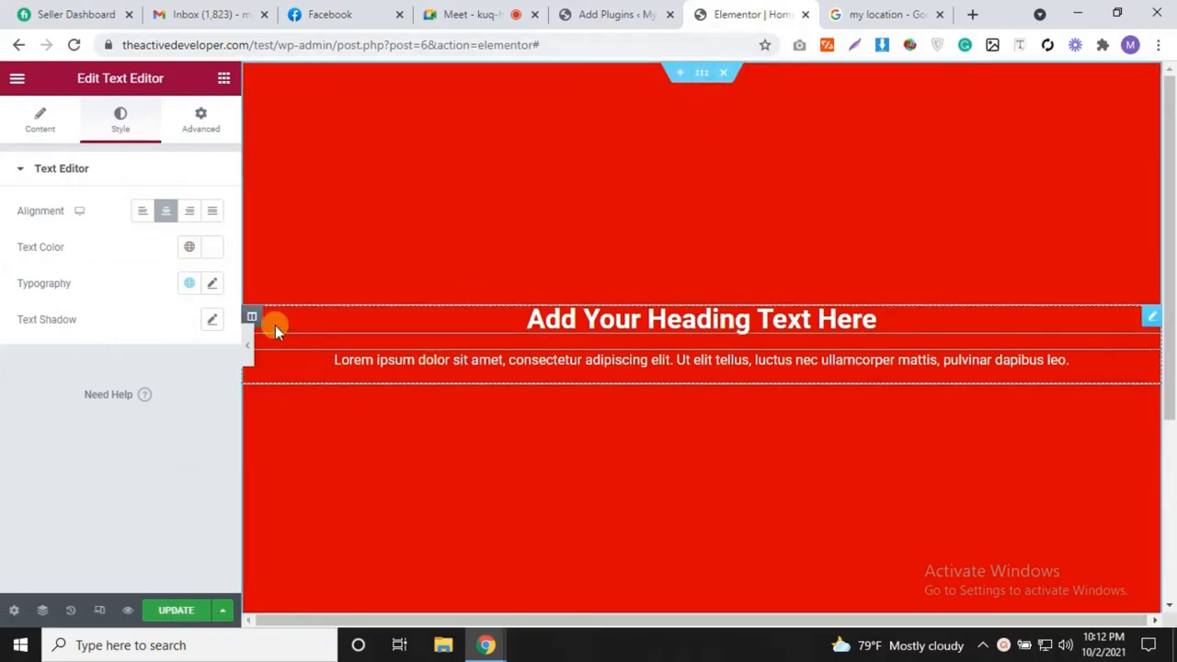
pyautogui.click(702, 74)
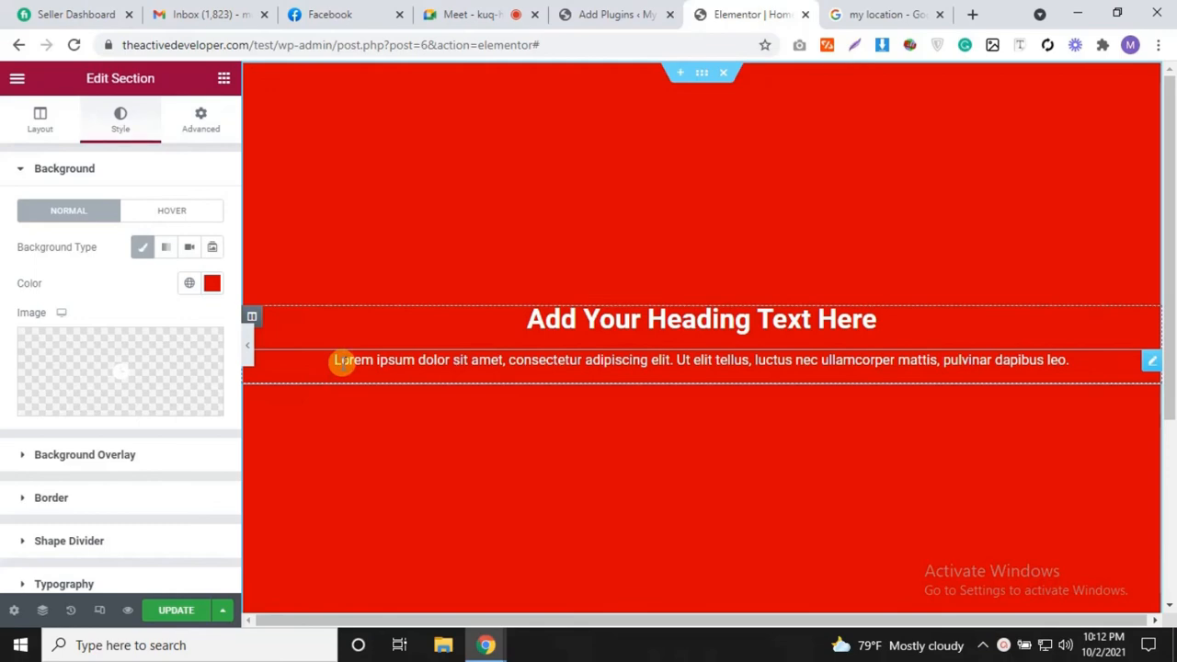
pyautogui.click(37, 138)
pyautogui.moveTo(18, 263)
pyautogui.mouseDown()
pyautogui.moveTo(68, 265)
pyautogui.moveTo(37, 267)
pyautogui.mouseUp()
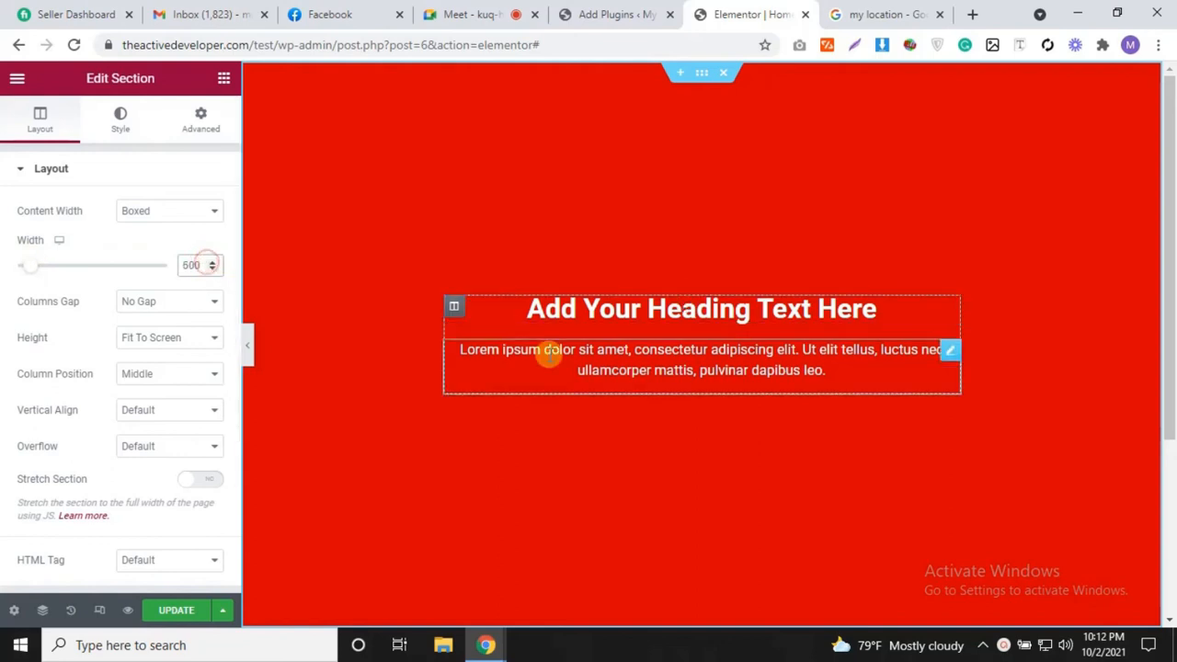
pyautogui.scroll(-3, 719, 532)
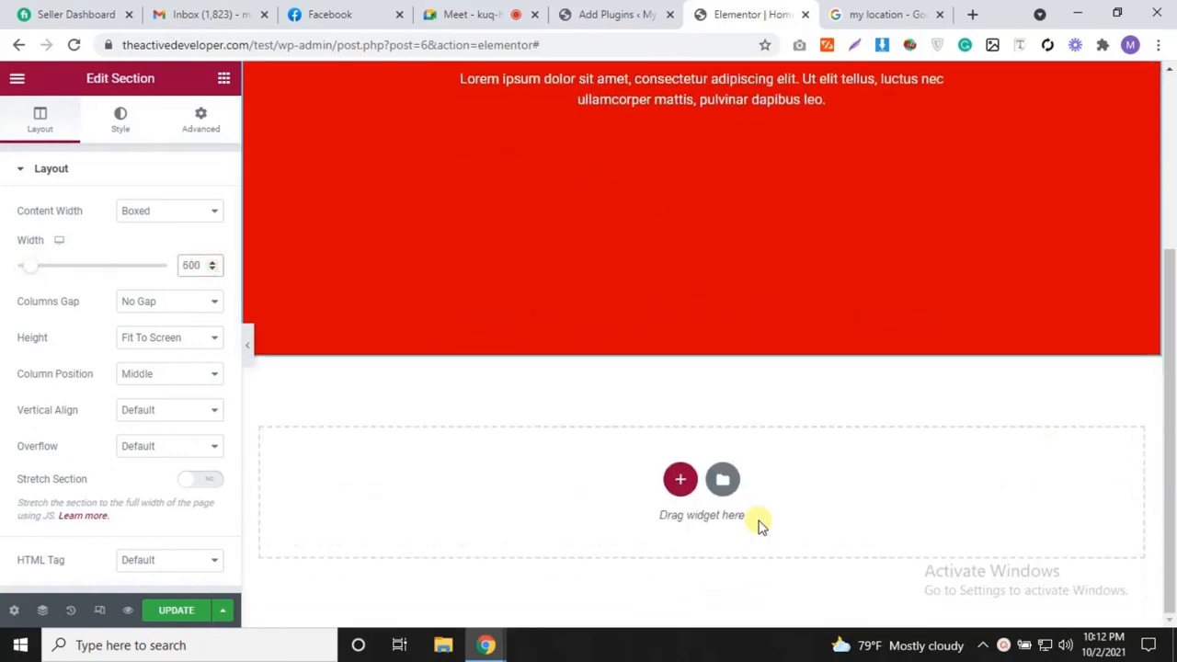
pyautogui.scroll(3, 763, 525)
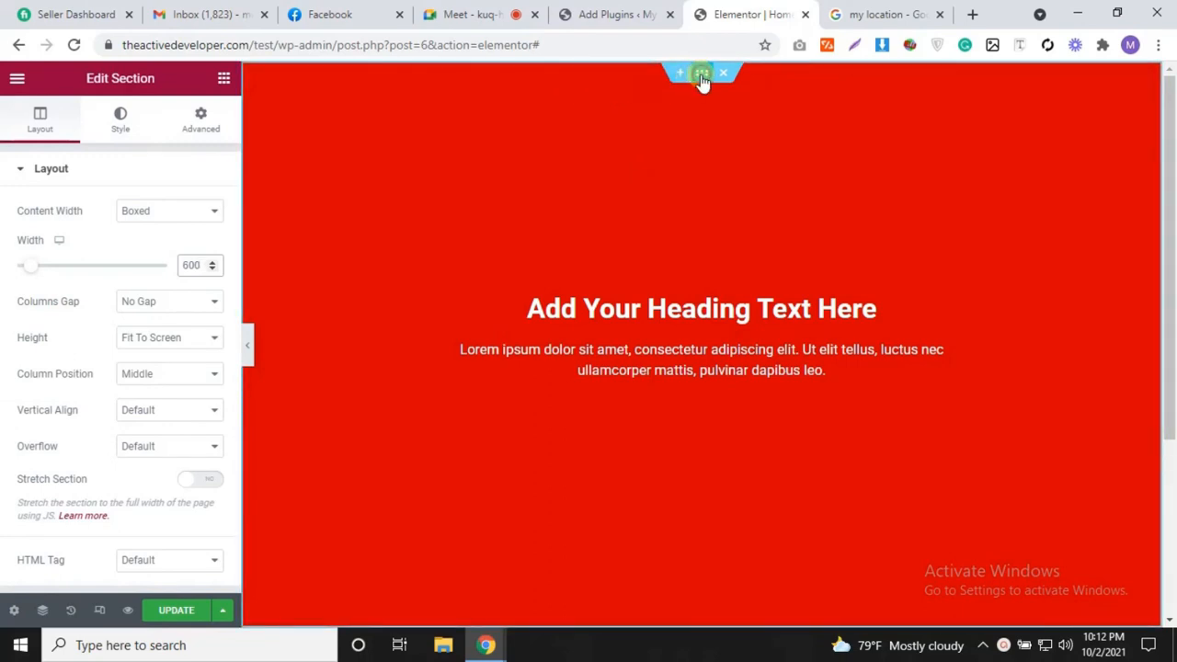
pyautogui.click(454, 307)
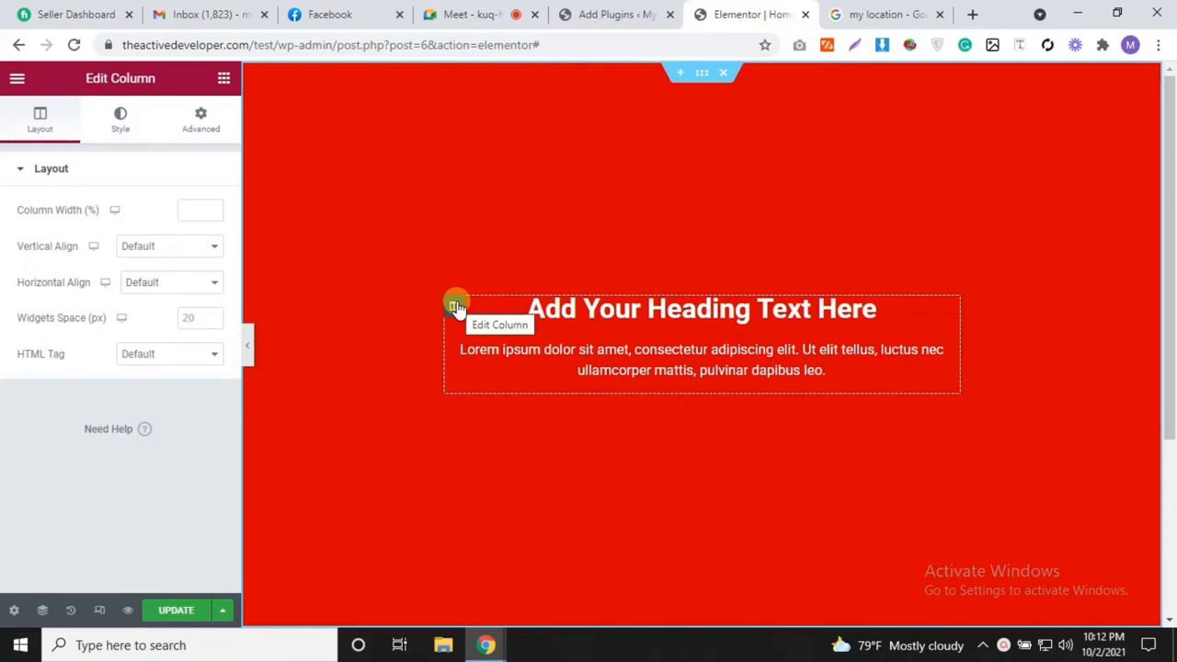
pyautogui.scroll(-3, 658, 450)
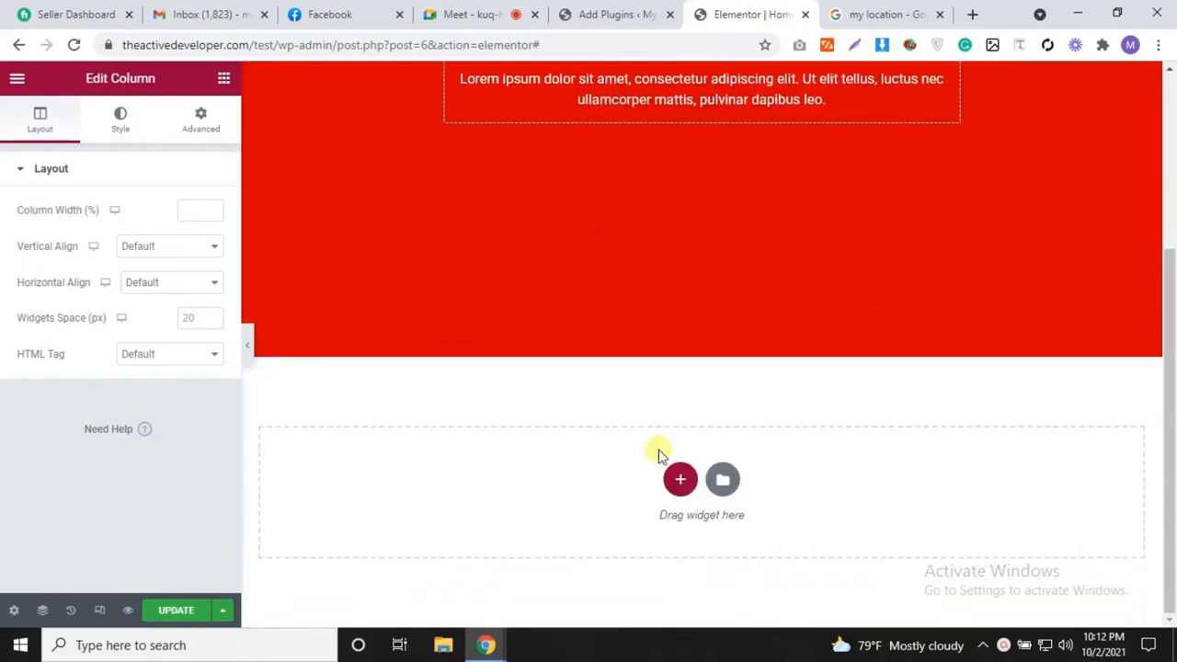
pyautogui.scroll(3, 658, 448)
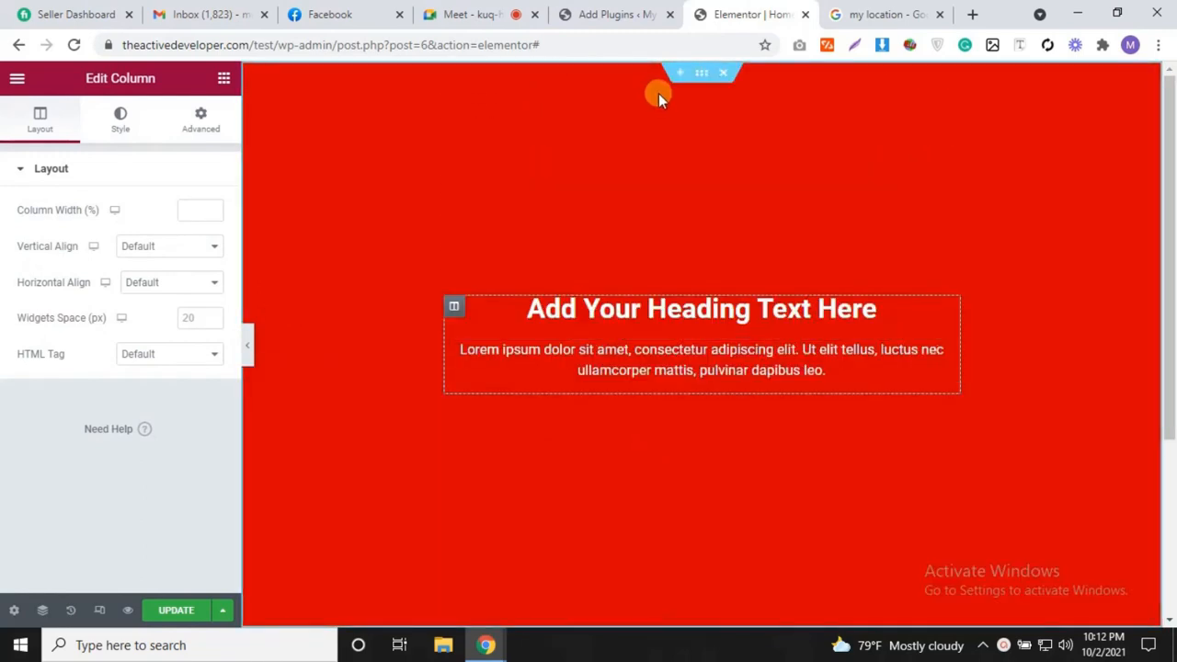
pyautogui.click(623, 13)
pyautogui.scroll(-5, 534, 395)
pyautogui.scroll(5, 529, 349)
pyautogui.click(749, 14)
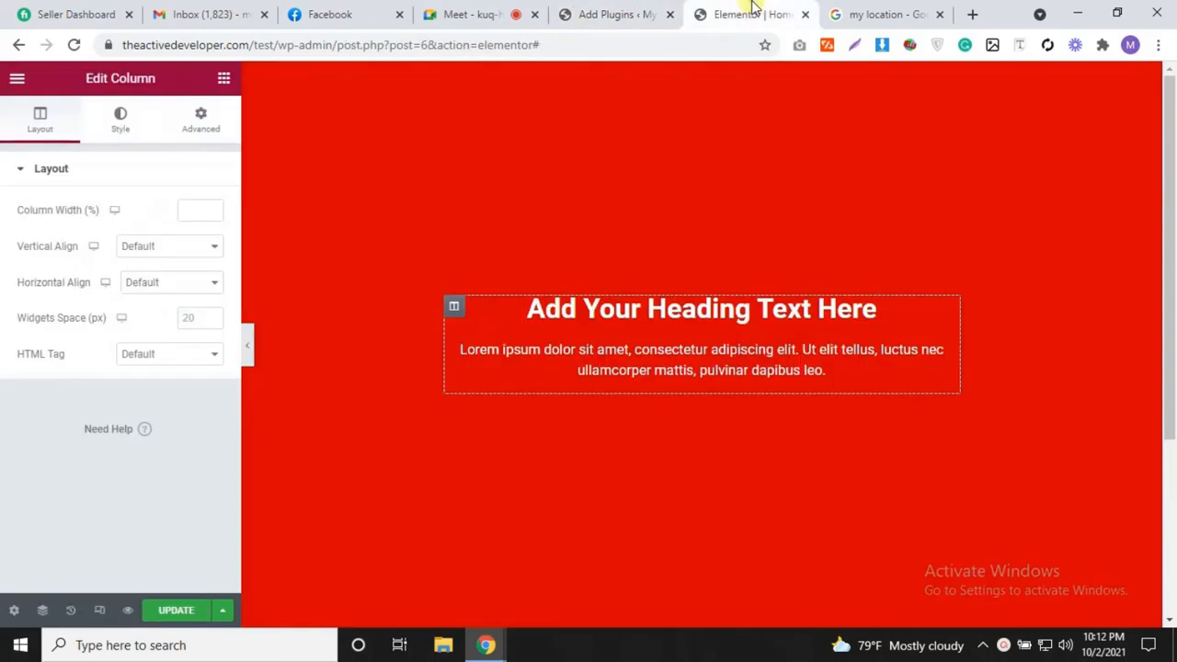
# Step: Add a second Heading widget between the first heading and the paragraph, and centre it
pyautogui.click(224, 79)
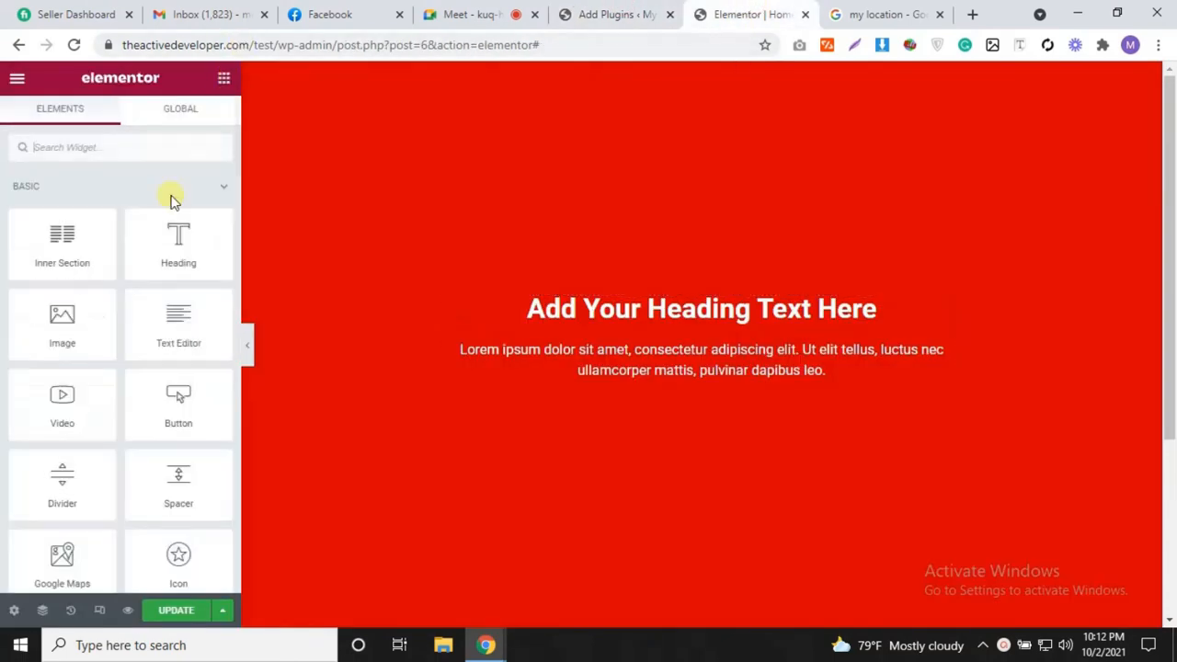
pyautogui.scroll(-3, 169, 383)
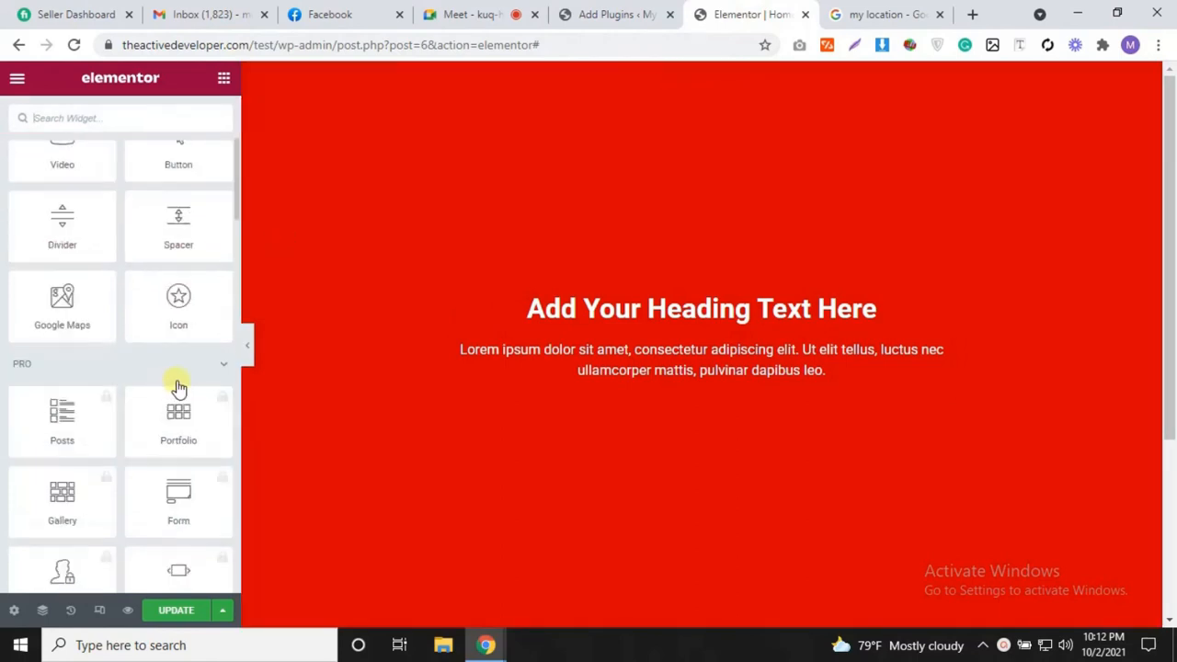
pyautogui.scroll(3, 179, 388)
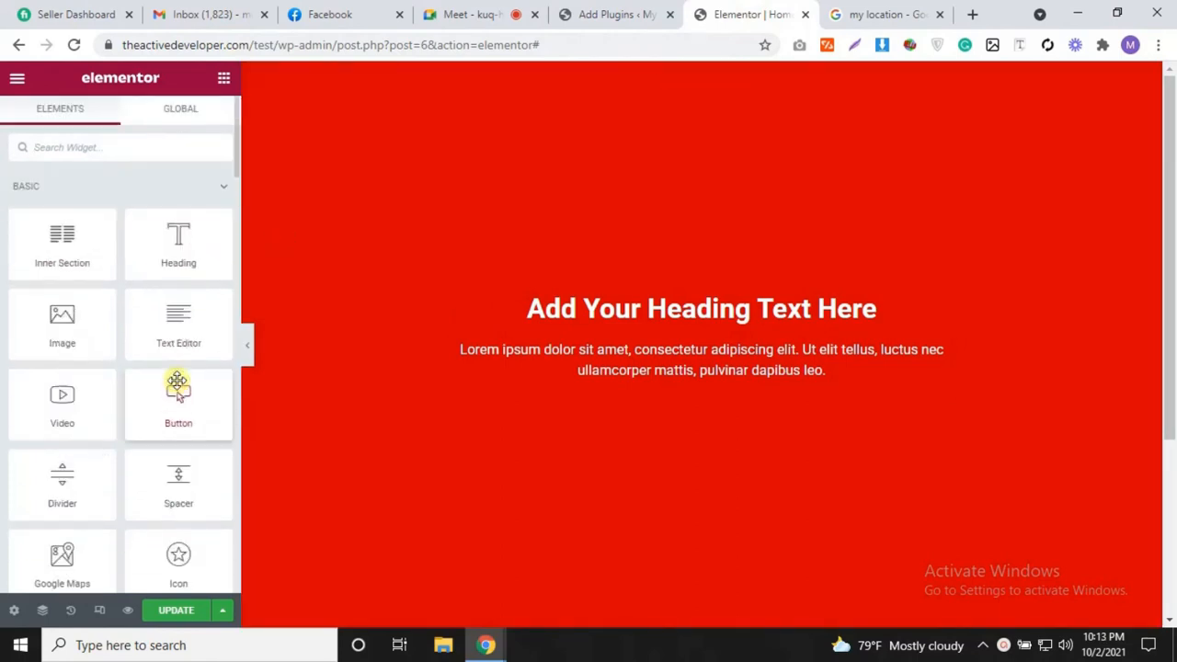
pyautogui.click(174, 614)
pyautogui.moveTo(178, 244); pyautogui.dragTo(650, 346)
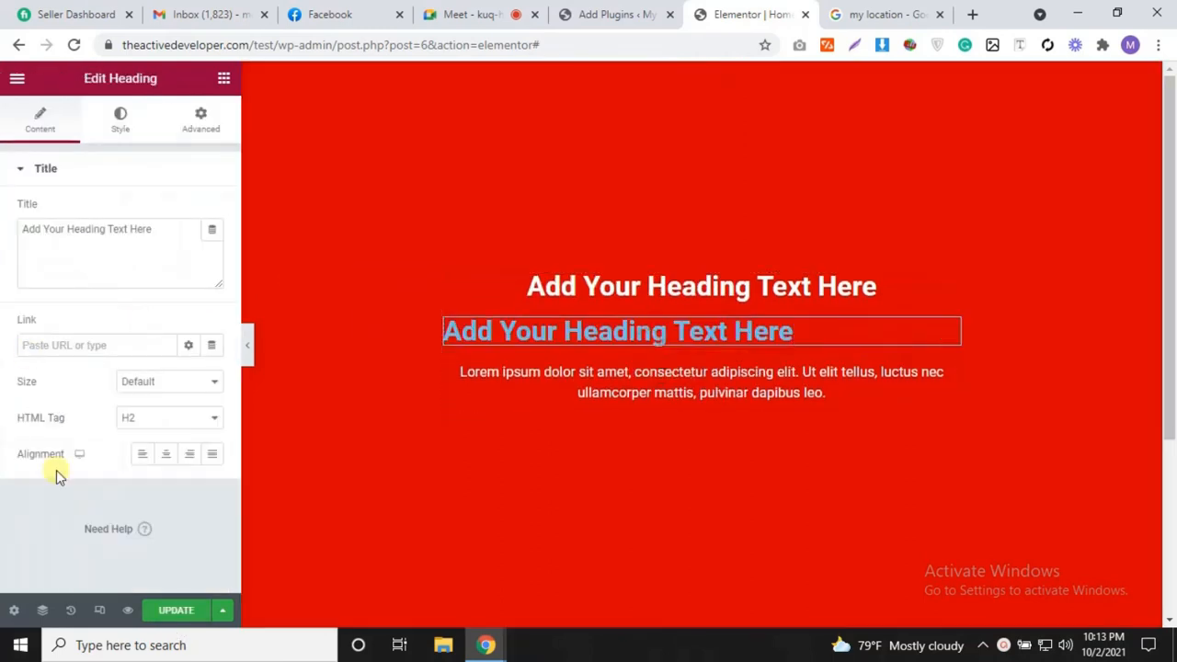
pyautogui.click(166, 459)
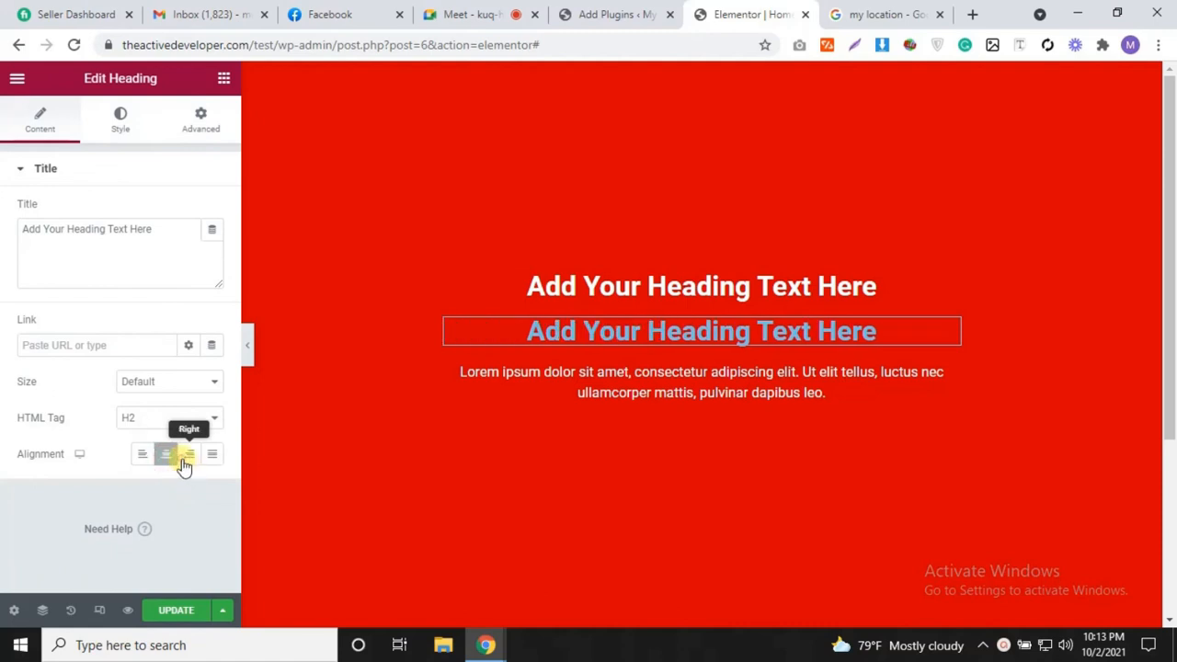
pyautogui.click(183, 463)
pyautogui.click(141, 459)
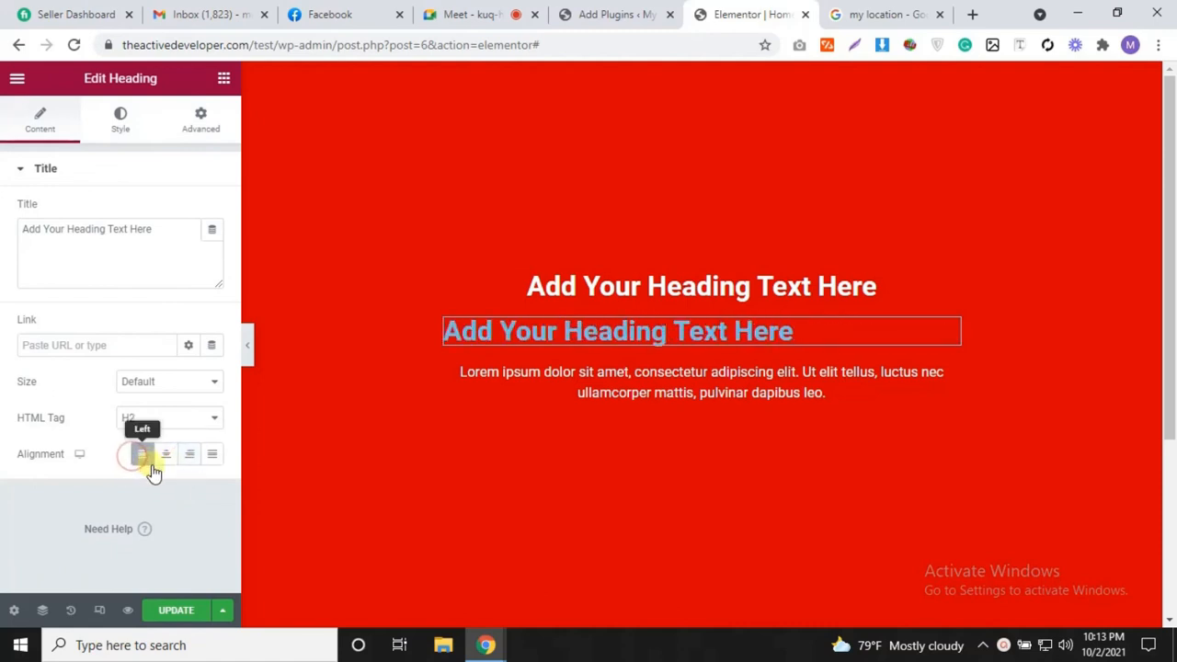
pyautogui.click(163, 461)
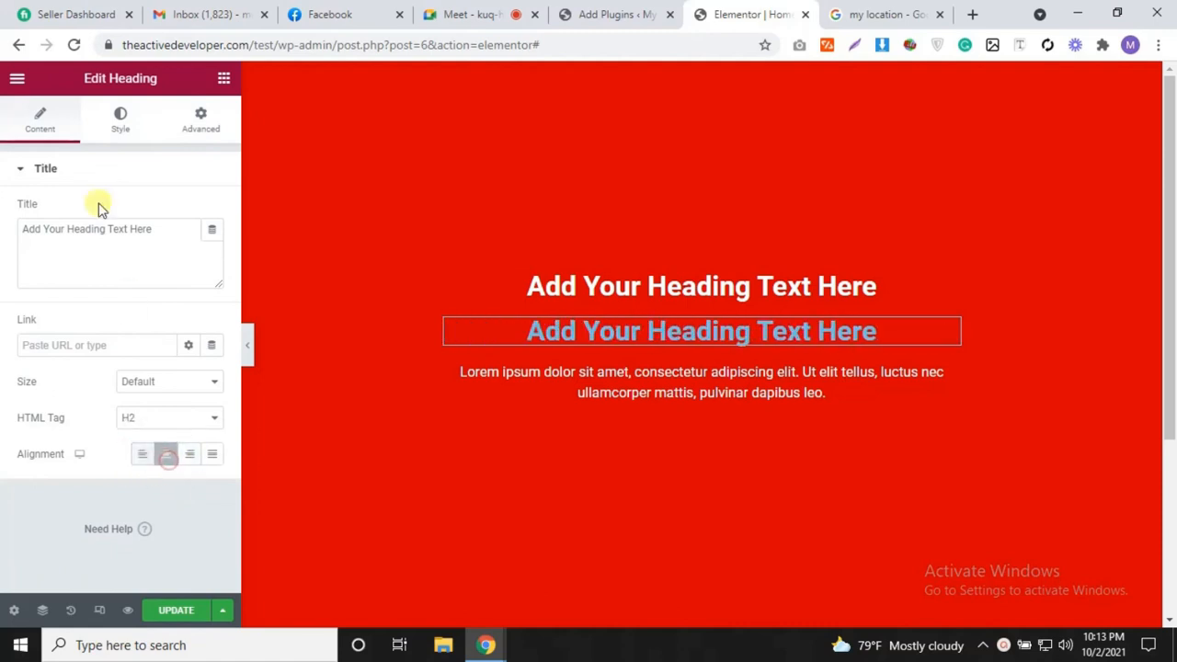
# Step: Change the second heading's text color to white
pyautogui.click(111, 136)
pyautogui.click(211, 213)
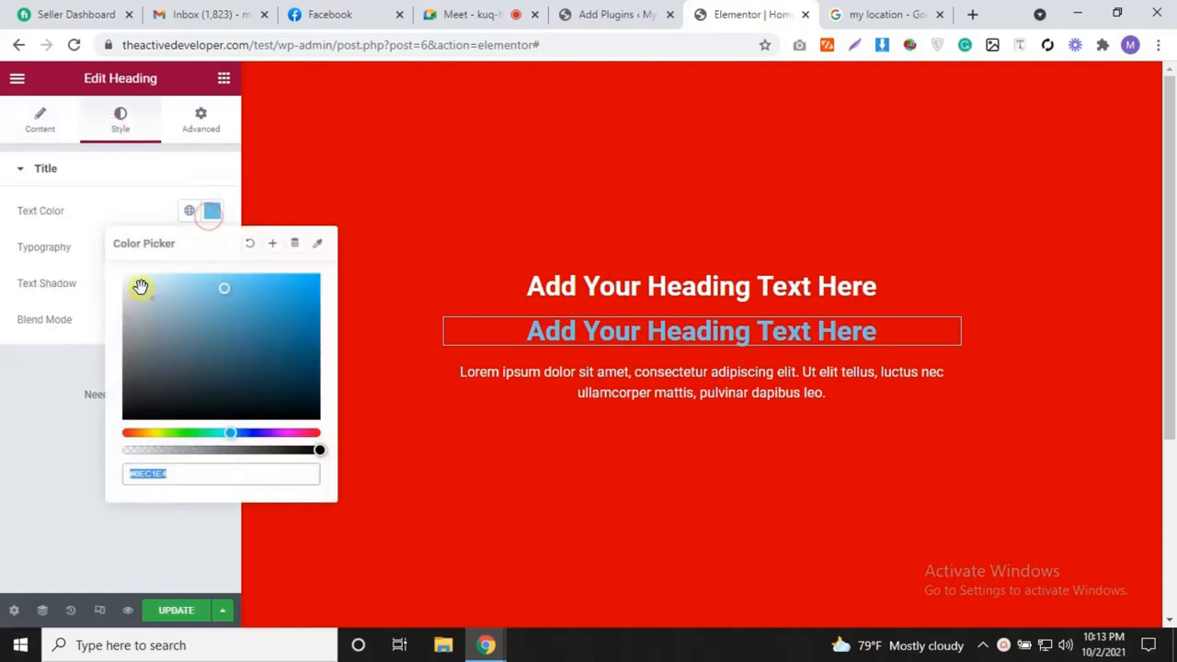
pyautogui.click(139, 287)
pyautogui.click(64, 211)
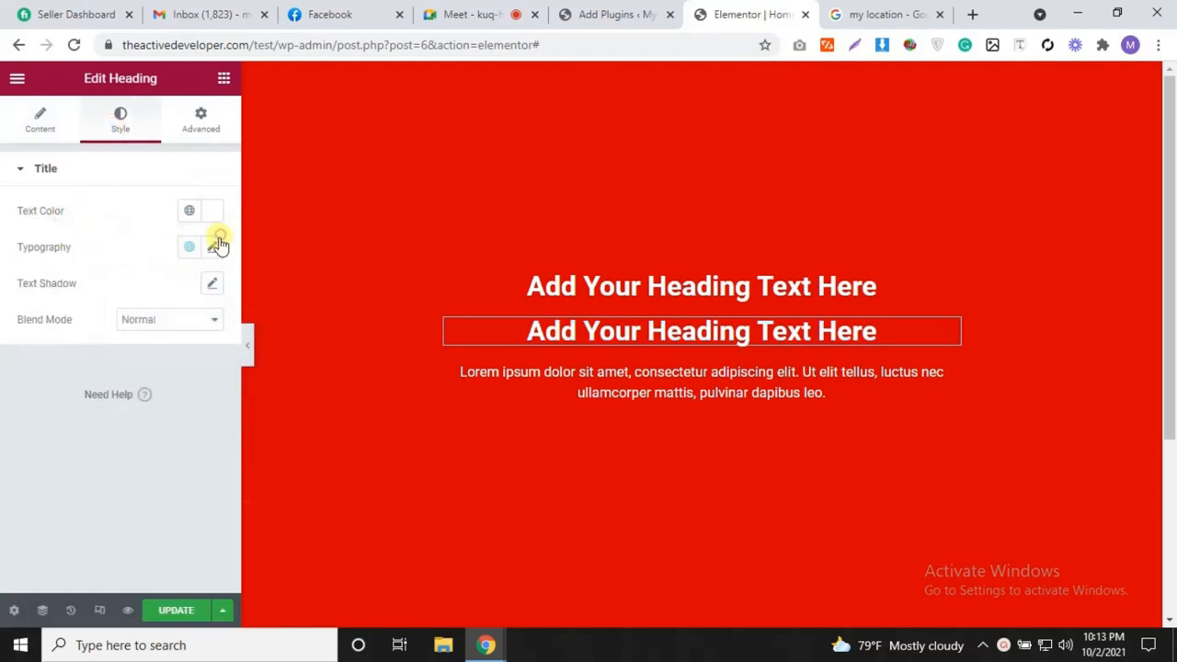
# Step: Set the second heading's typography font family to Rozha One
pyautogui.click(213, 246)
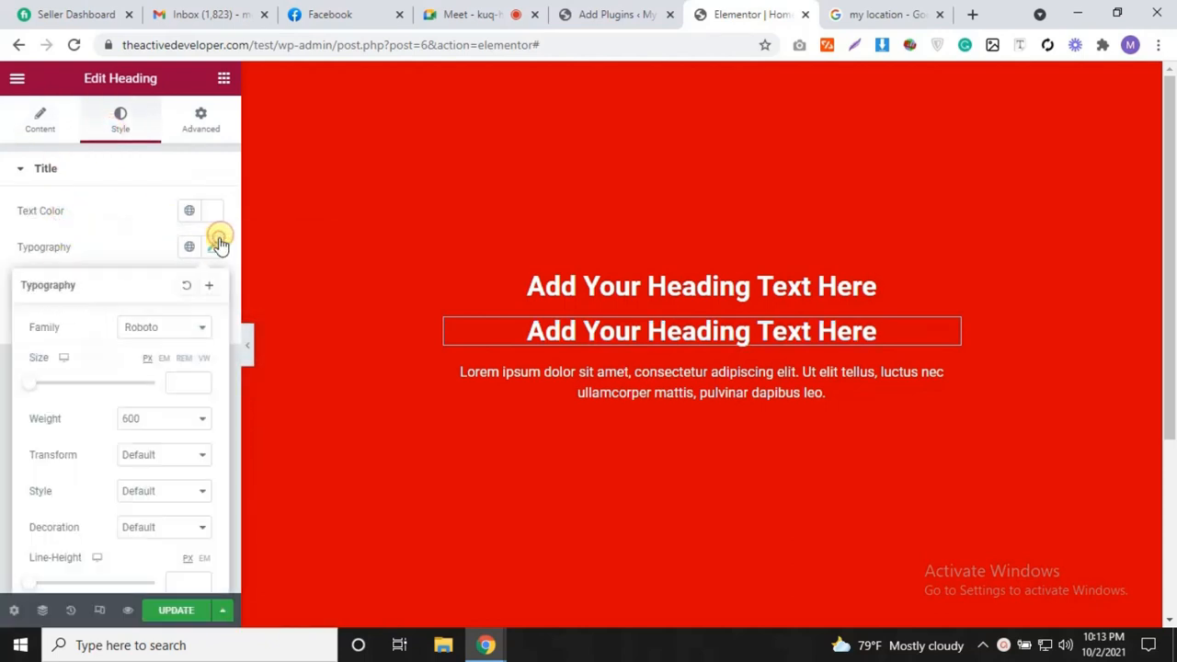
pyautogui.click(168, 329)
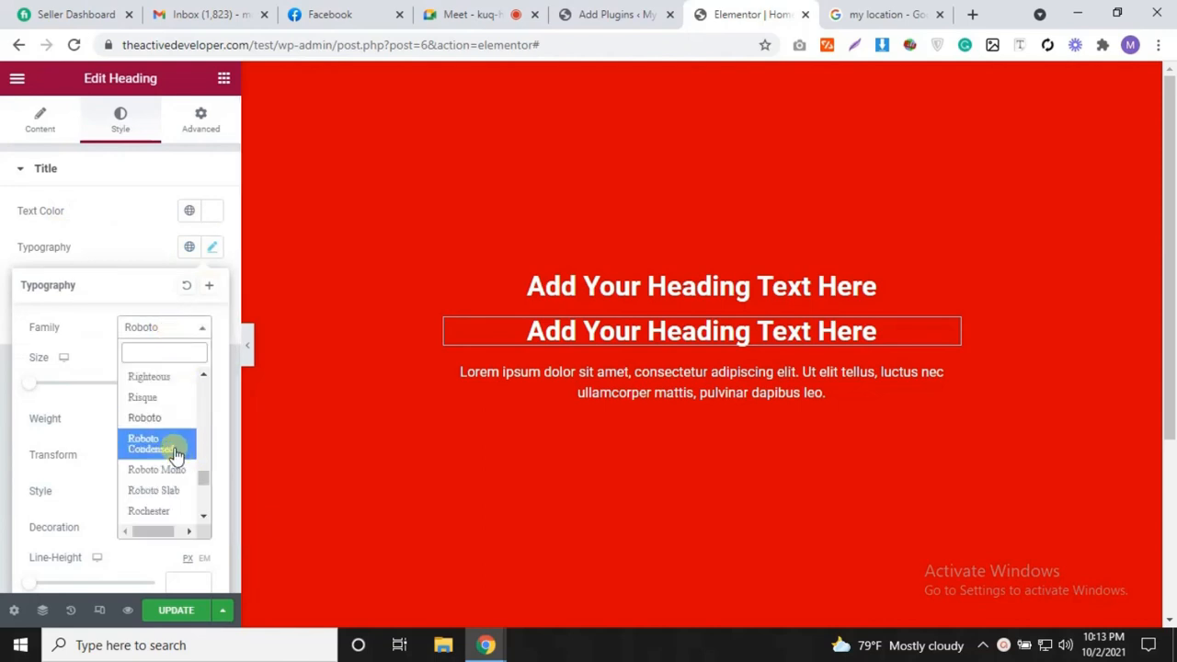
pyautogui.scroll(-2, 160, 479)
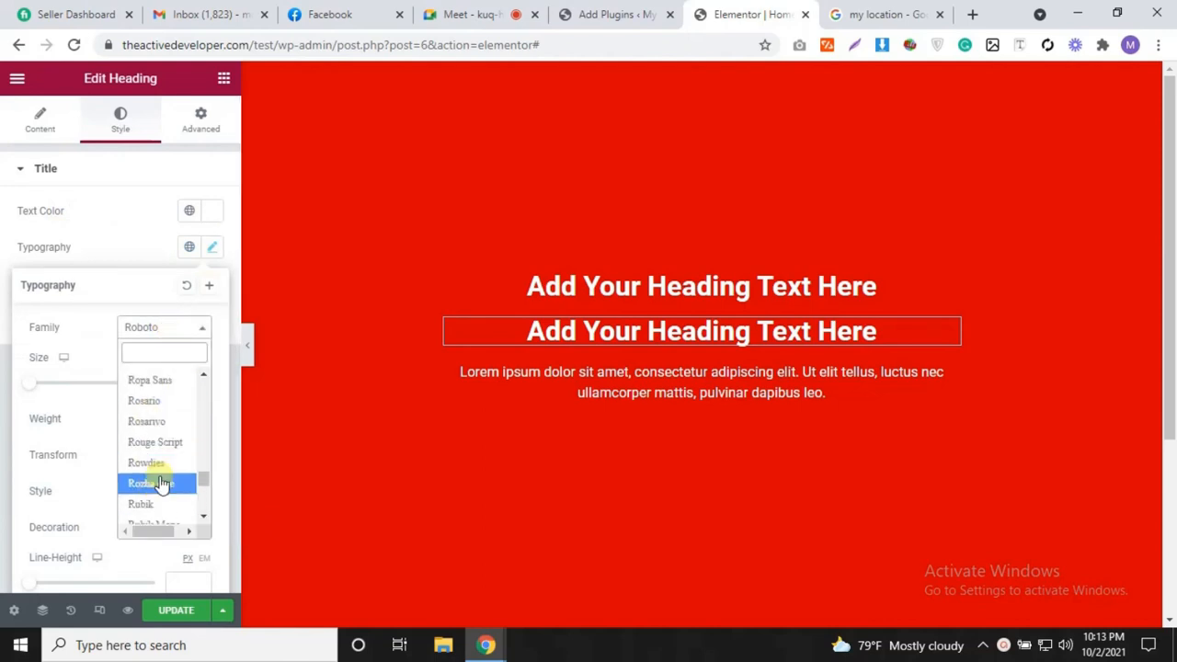
pyautogui.click(158, 482)
pyautogui.scroll(-3, 819, 350)
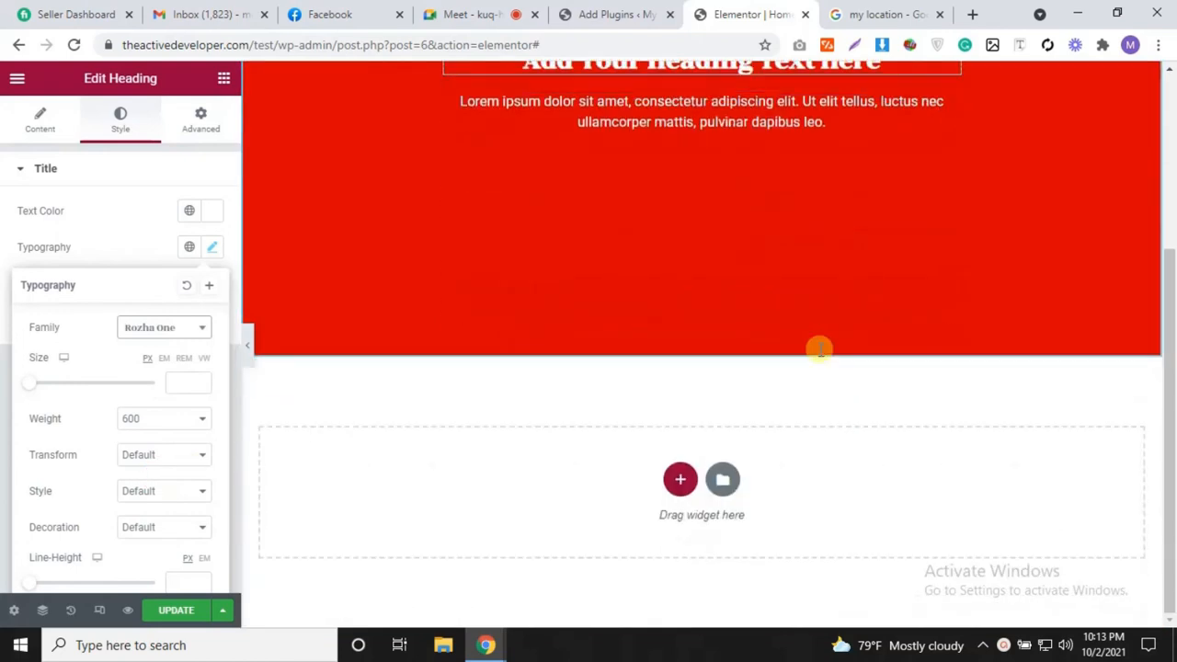
pyautogui.scroll(3, 820, 349)
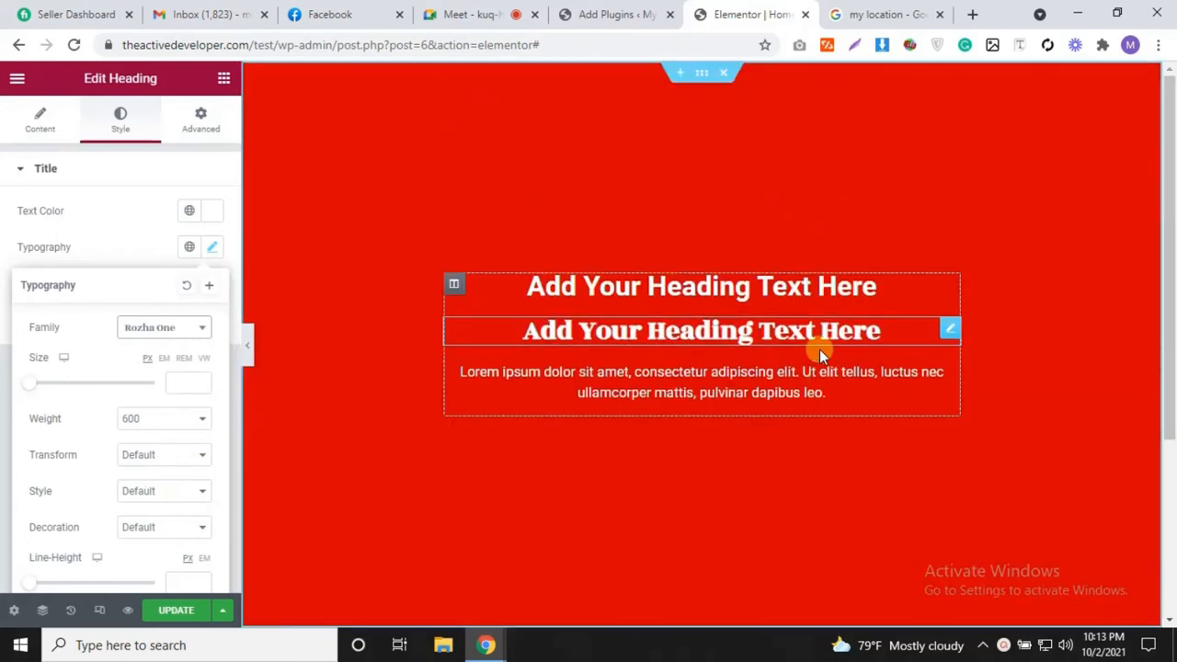